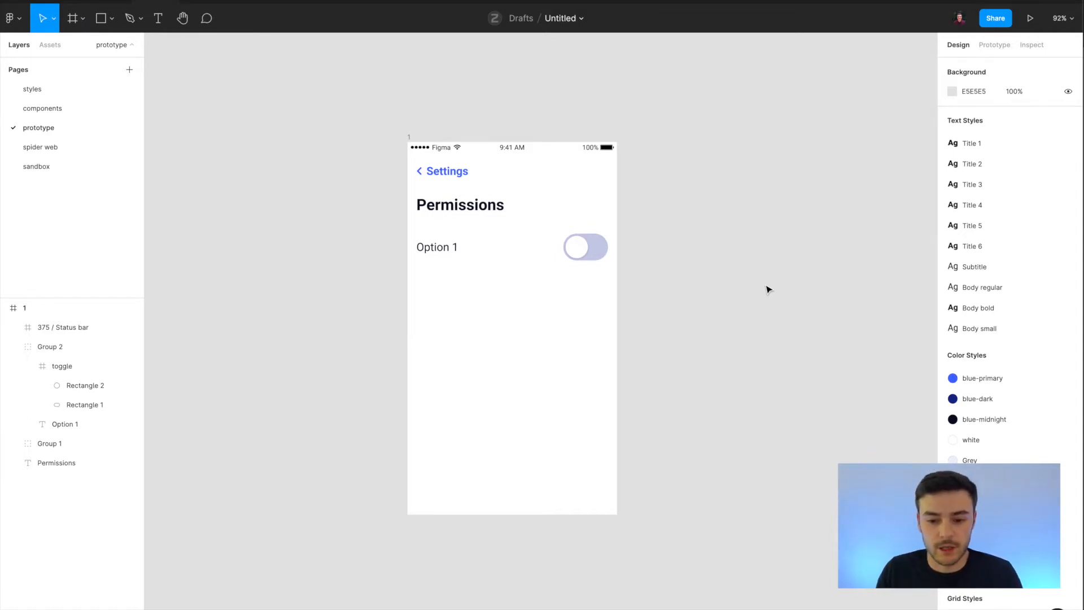
Examine the elements of frame 1: the Settings back link, the Permissions title and the Option 1 toggle row.
drag(357, 105, 706, 537)
click(706, 538)
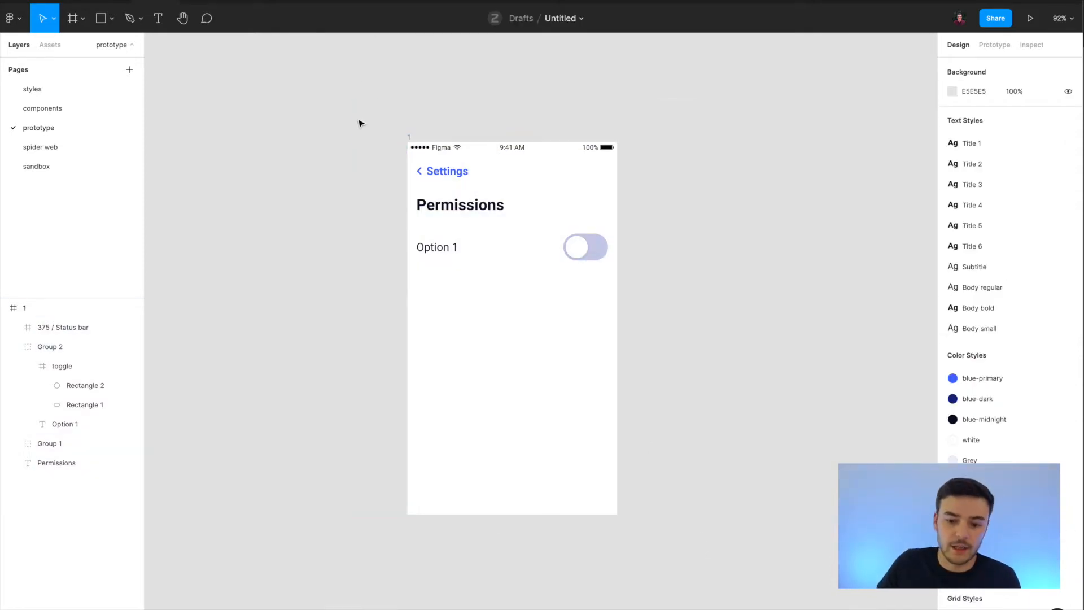
click(451, 173)
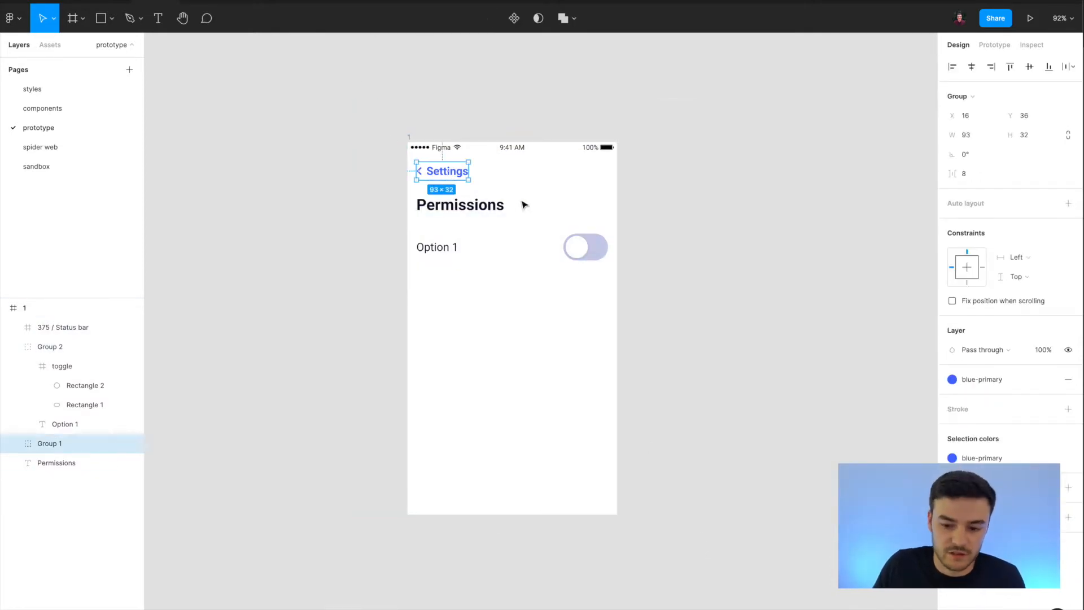
click(484, 214)
click(563, 252)
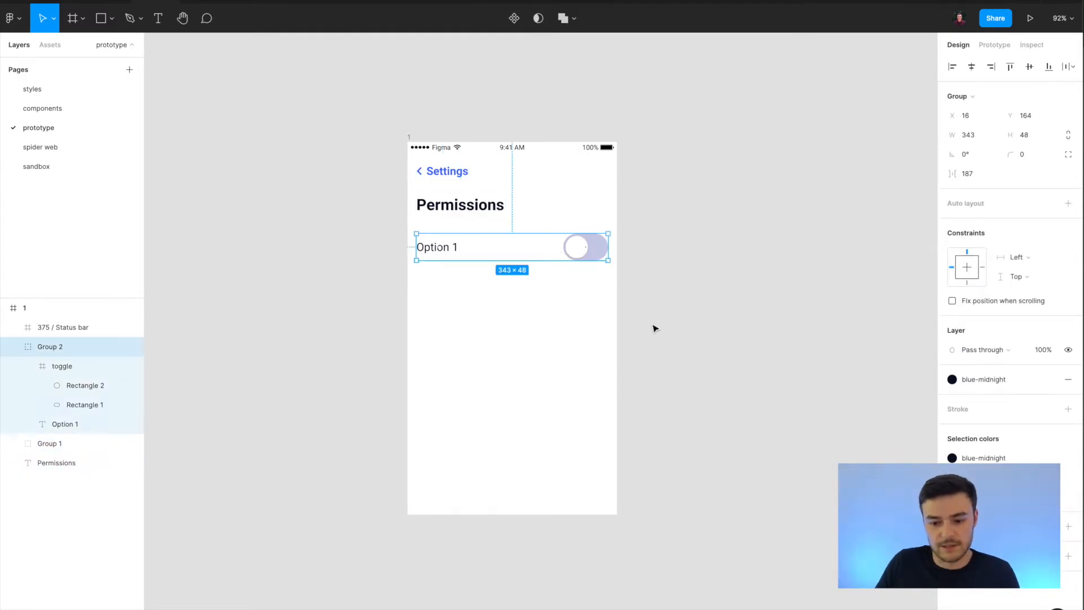
click(654, 328)
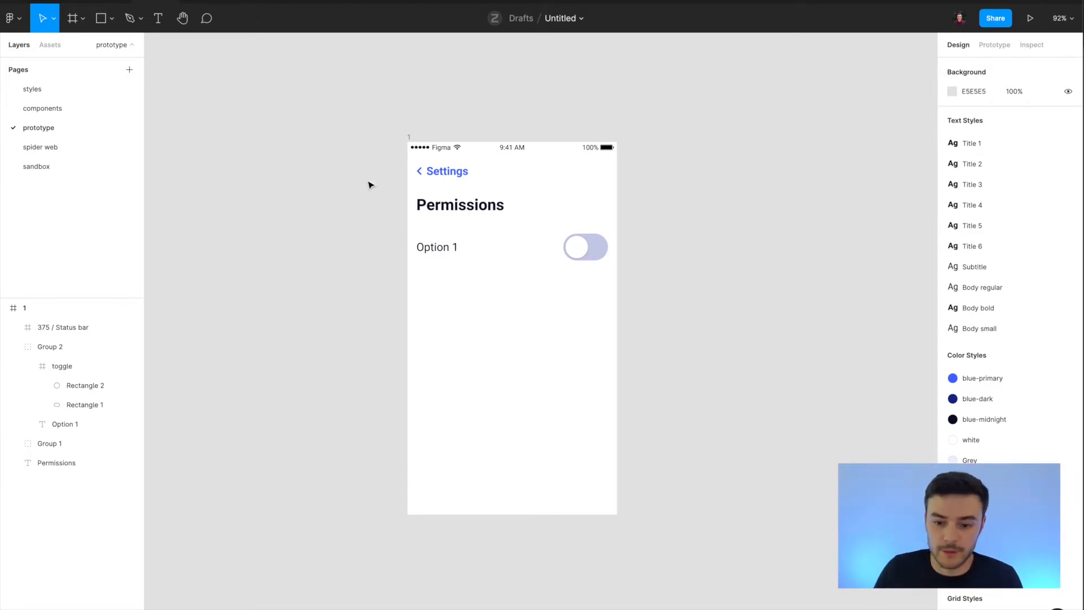
click(409, 136)
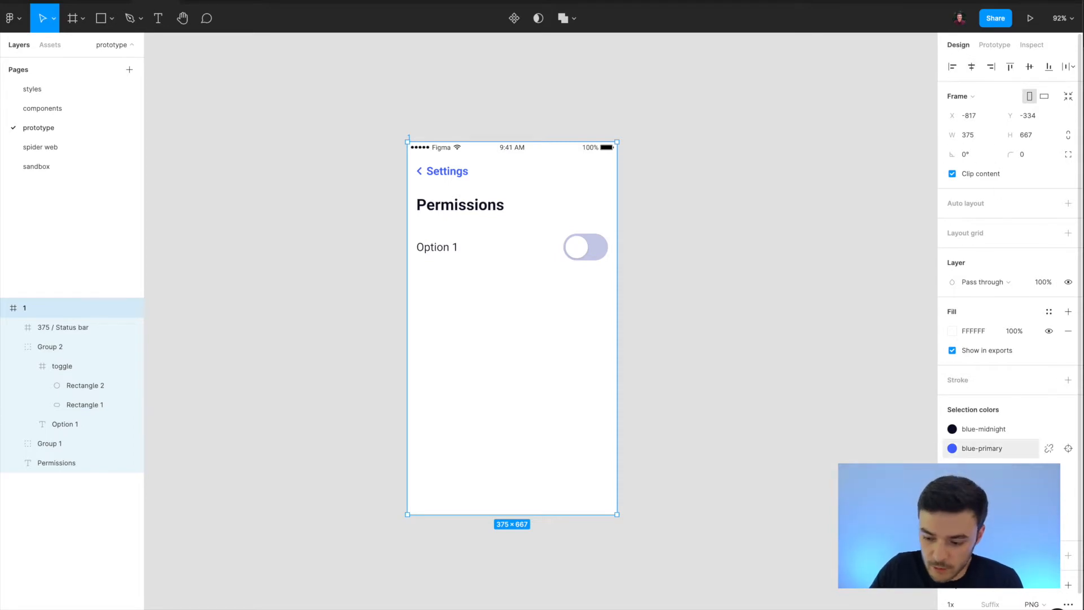
click(451, 207)
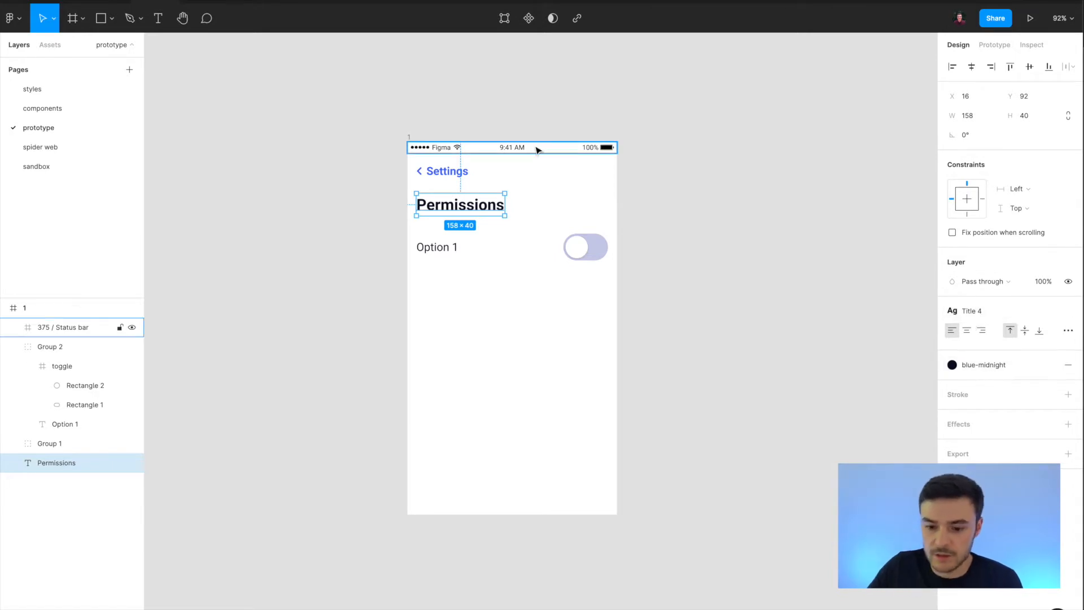
Compare frame 1's size with the prototype device presets and choose iPhone 8 as the prototype device.
click(408, 137)
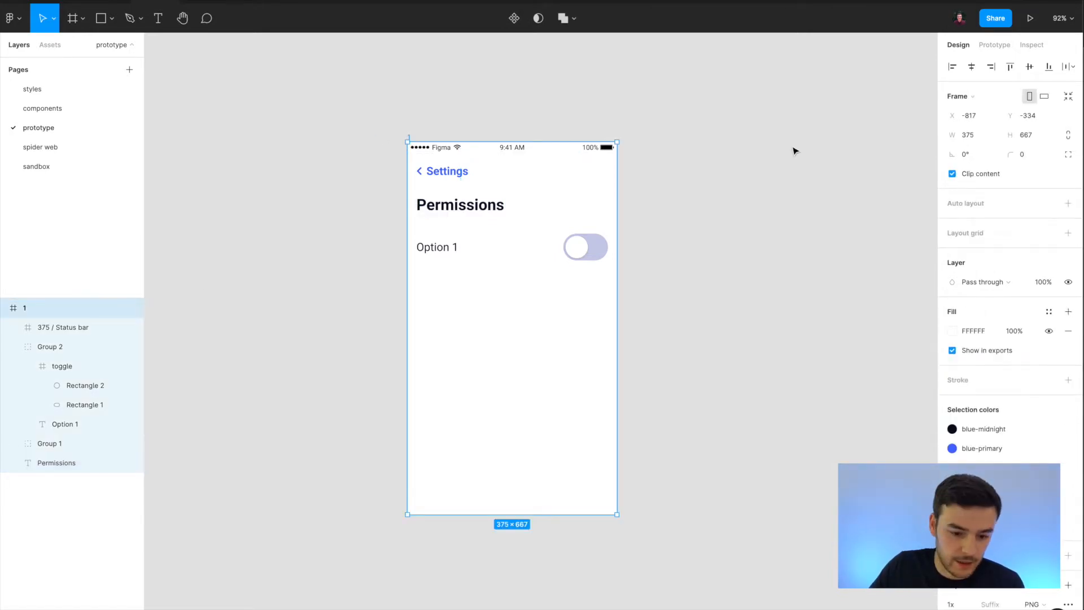
click(993, 45)
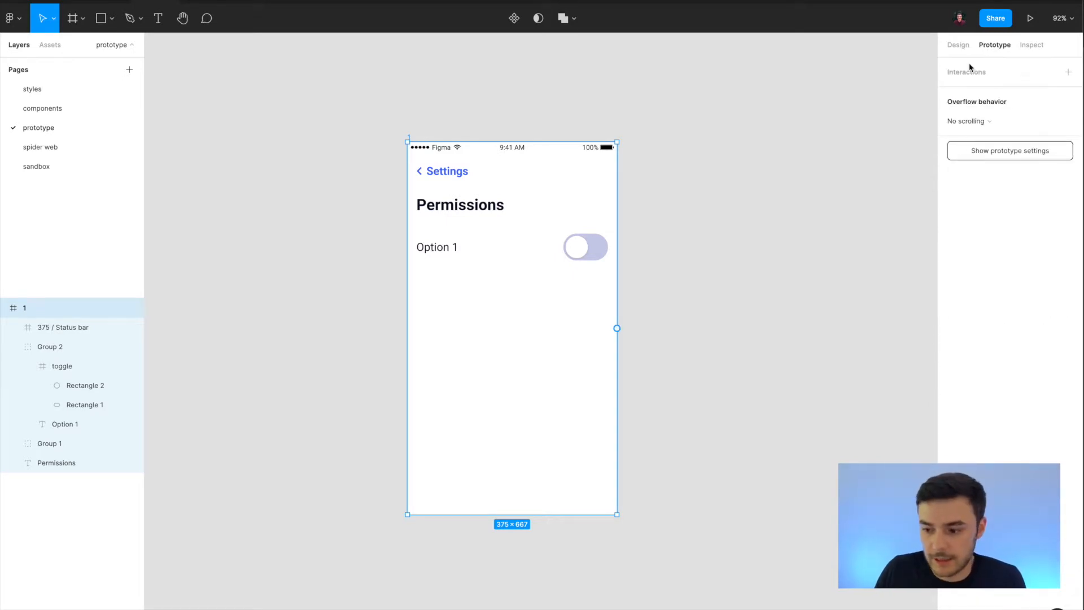
click(1012, 160)
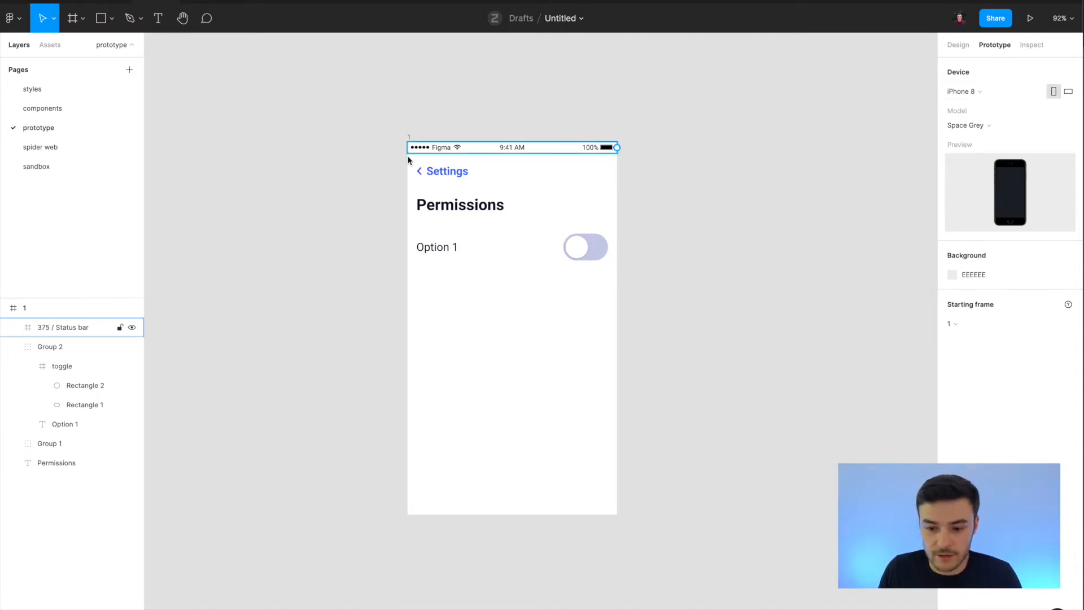
click(408, 139)
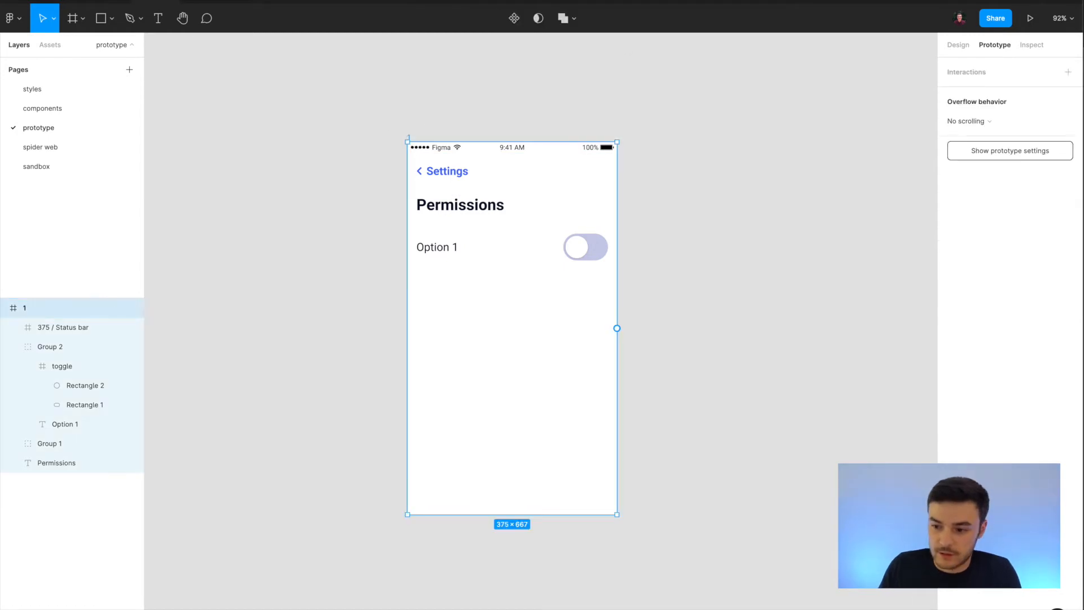
click(958, 44)
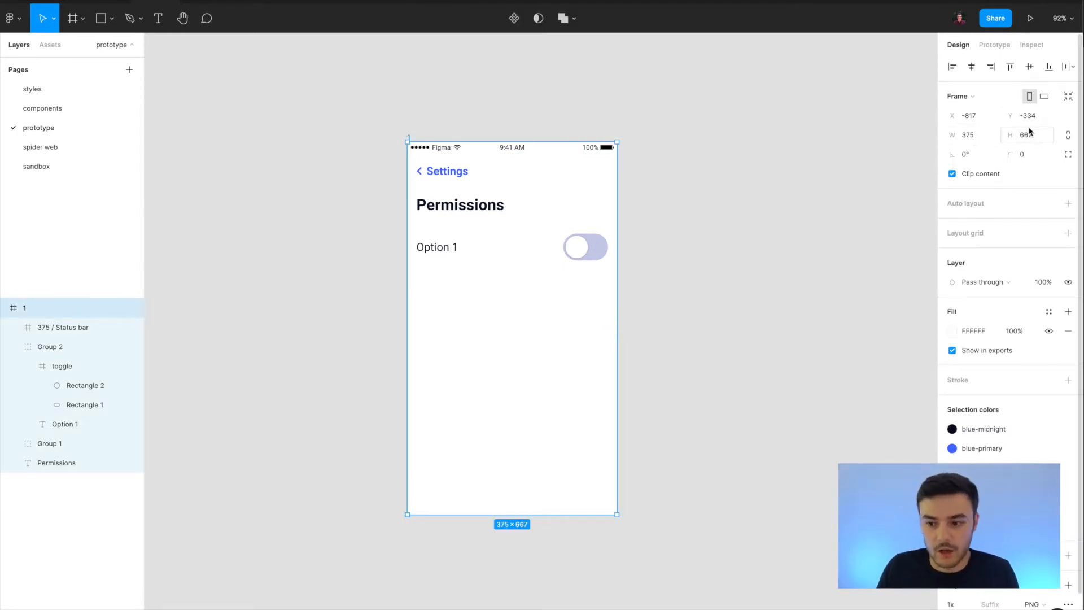
click(995, 50)
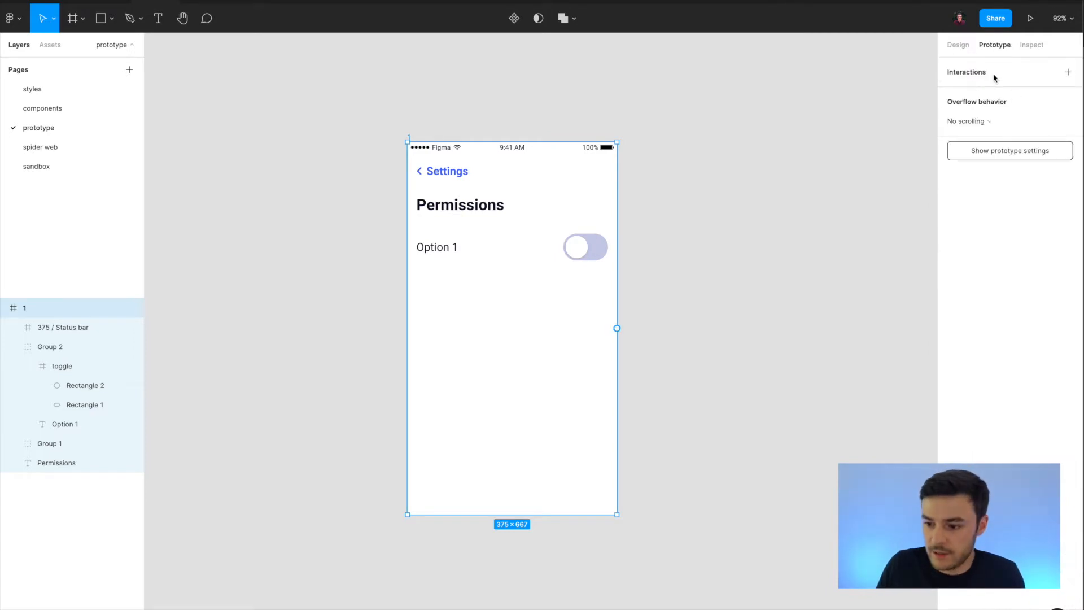
click(991, 150)
click(994, 125)
click(996, 128)
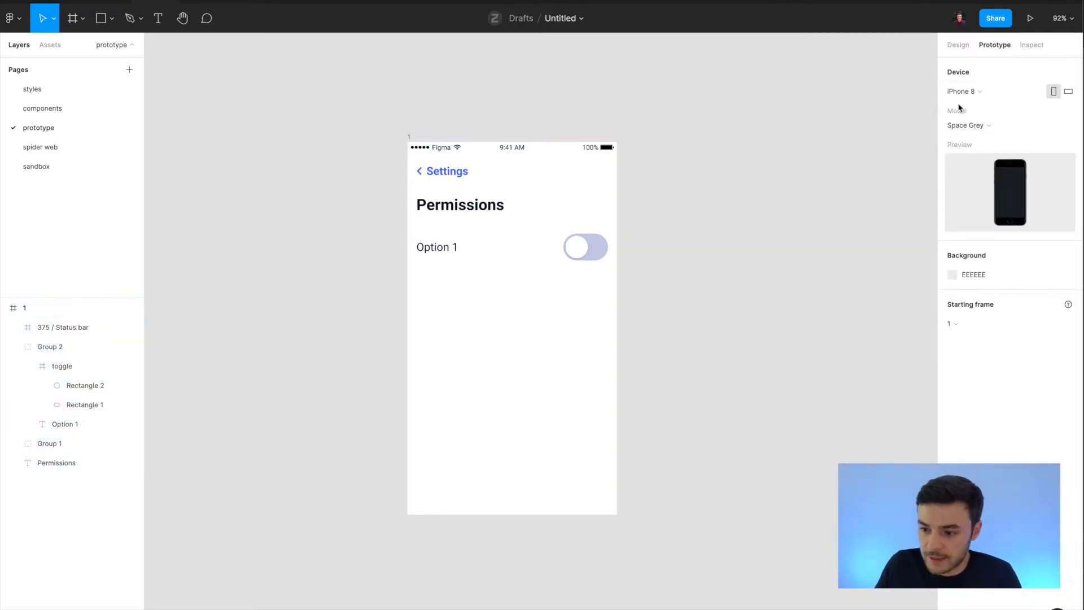
click(982, 92)
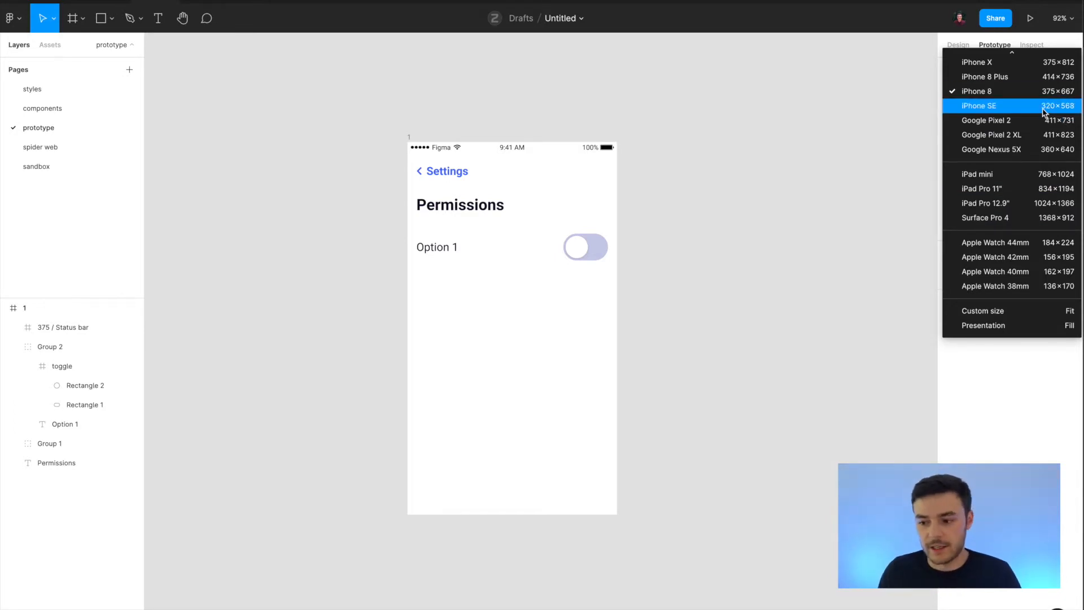
click(995, 95)
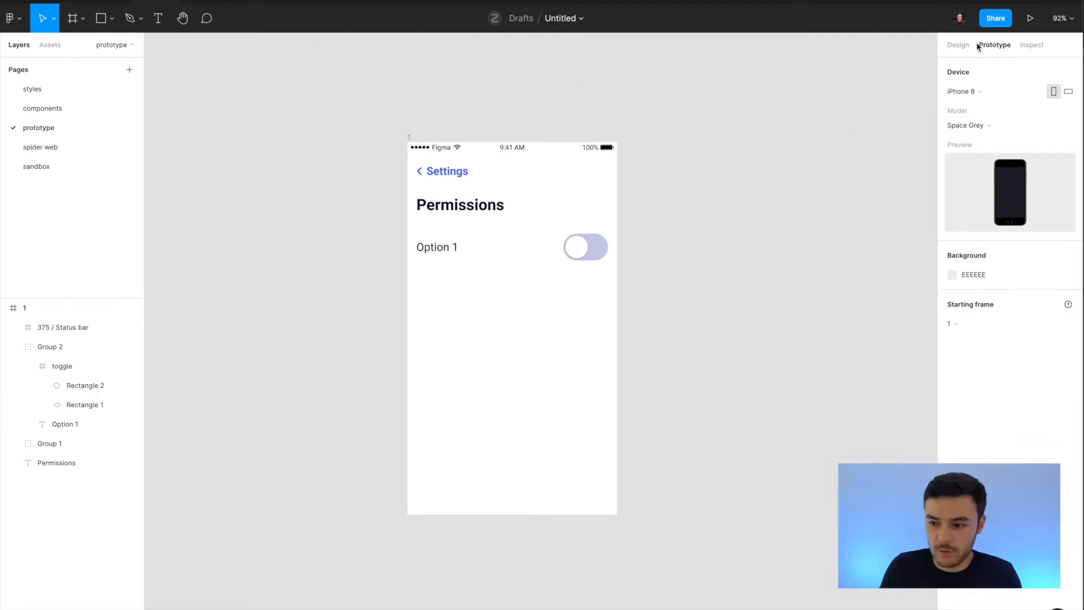
Preview the prototype in presentation view and return to the design file.
click(1031, 21)
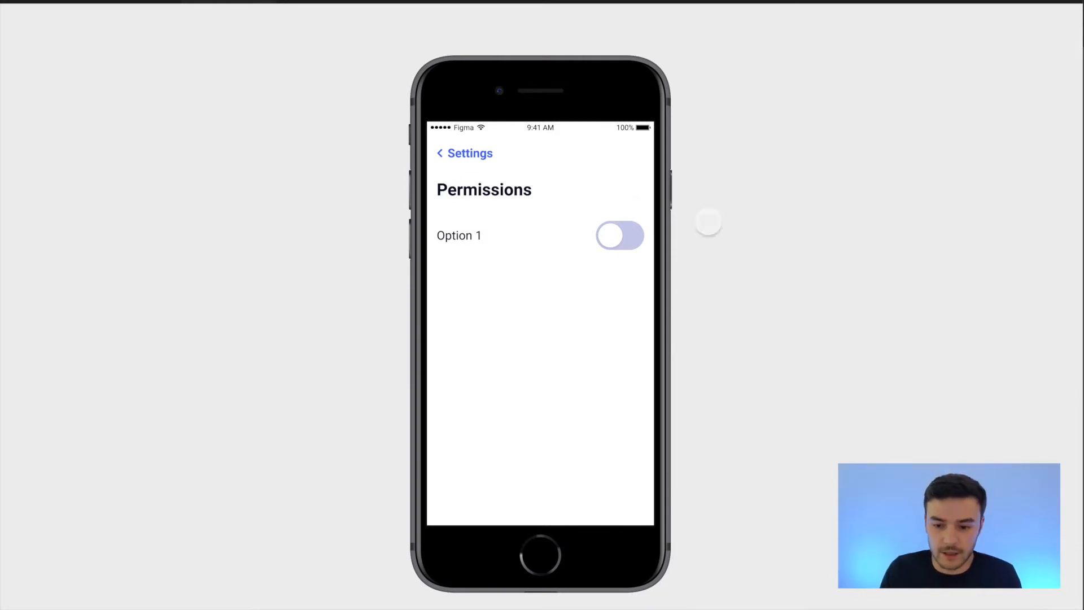
mouse_move(201, 1)
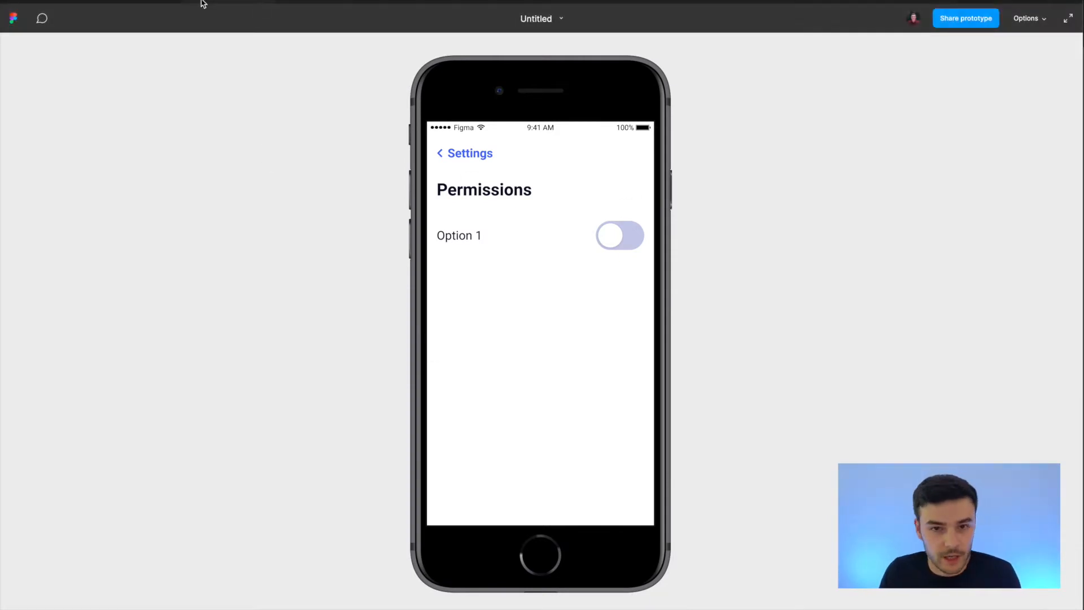
click(161, 2)
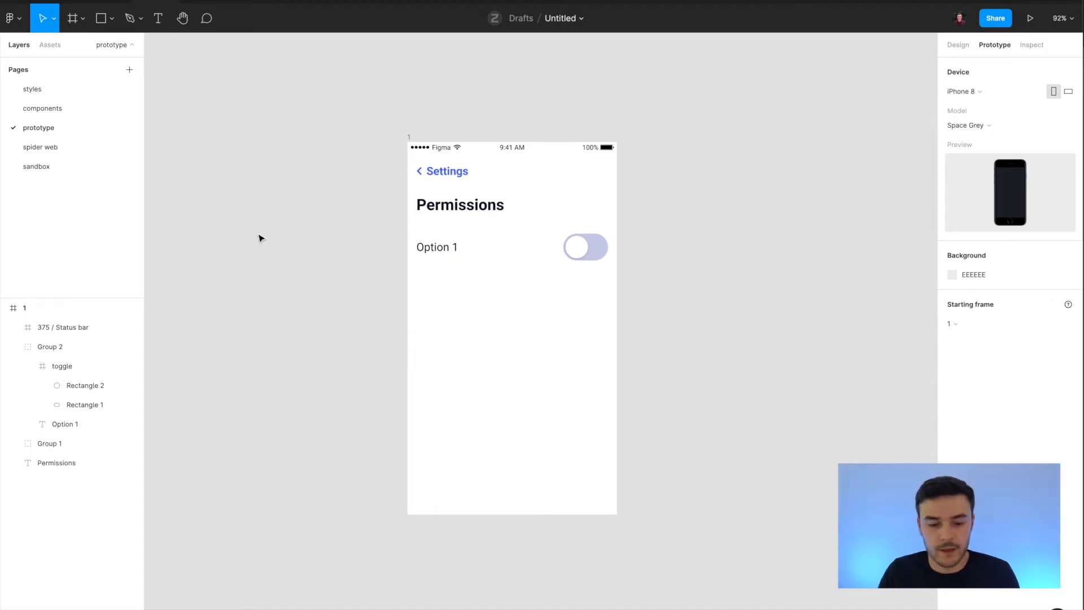
Set the prototype's device model to Gold and its background colour to 333333, and check both in the presentation view.
click(981, 127)
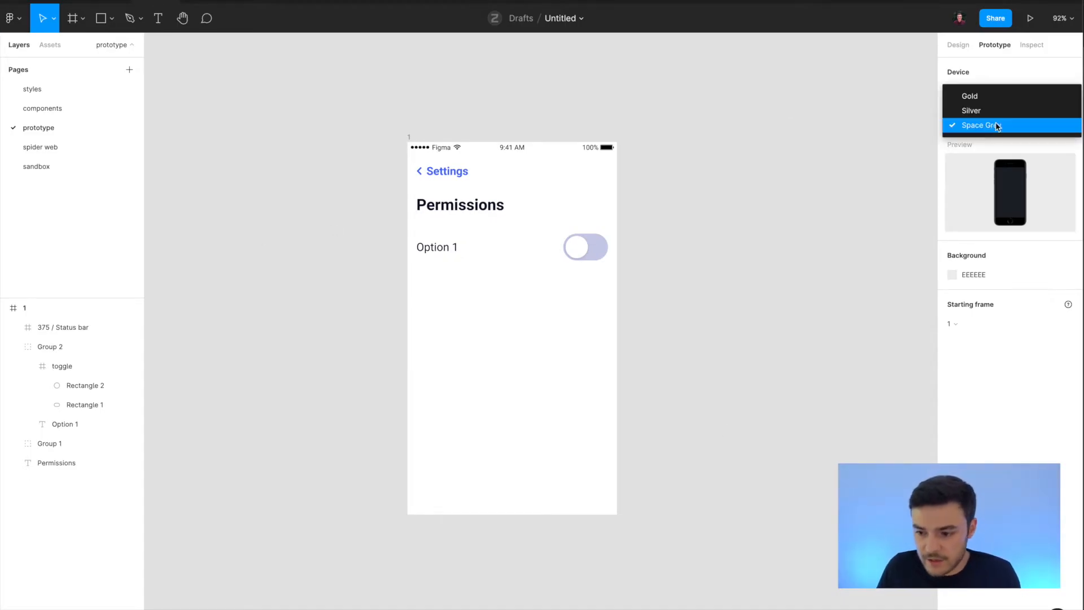
click(980, 98)
click(969, 276)
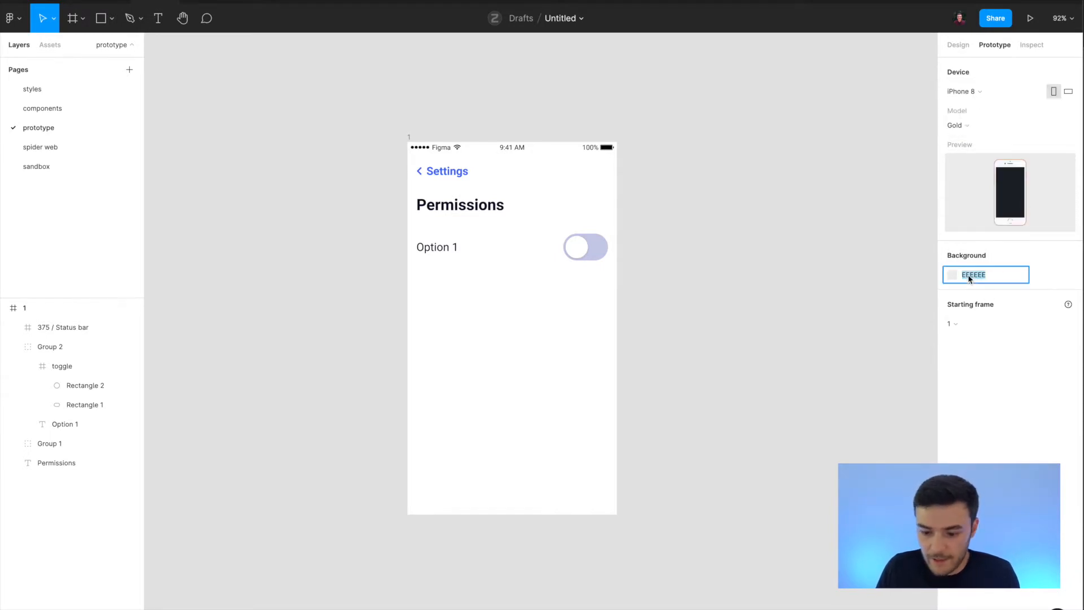
text(e)
text(333)
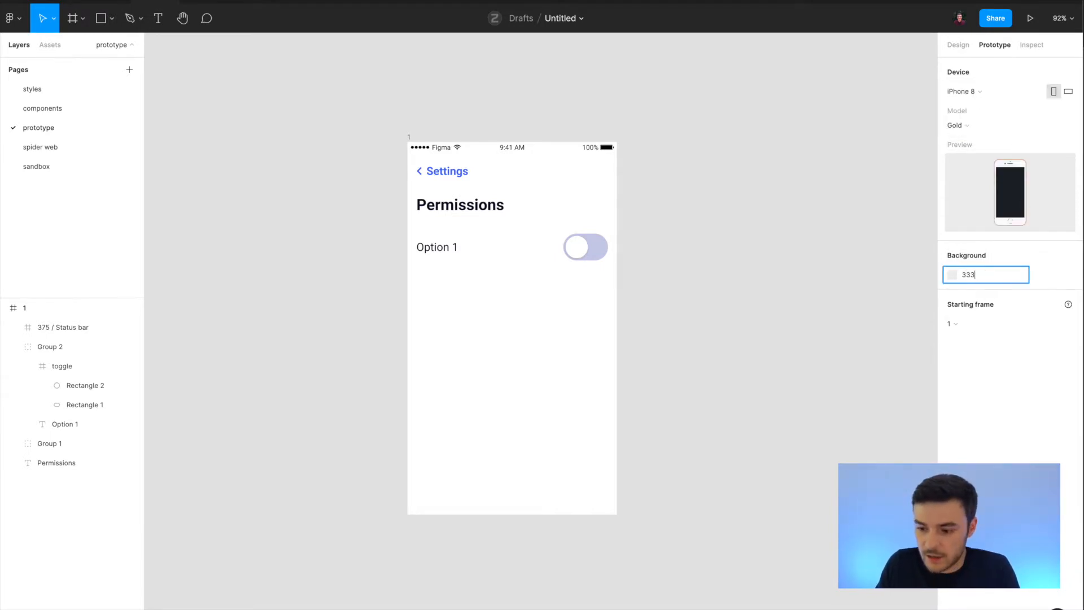
key(Return)
click(218, 1)
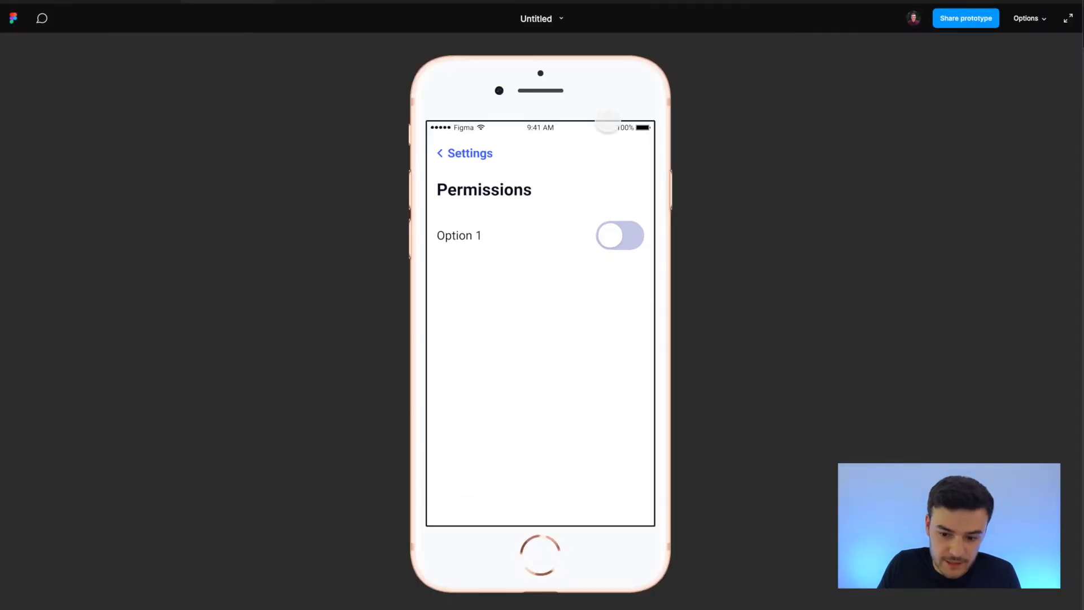
click(147, 3)
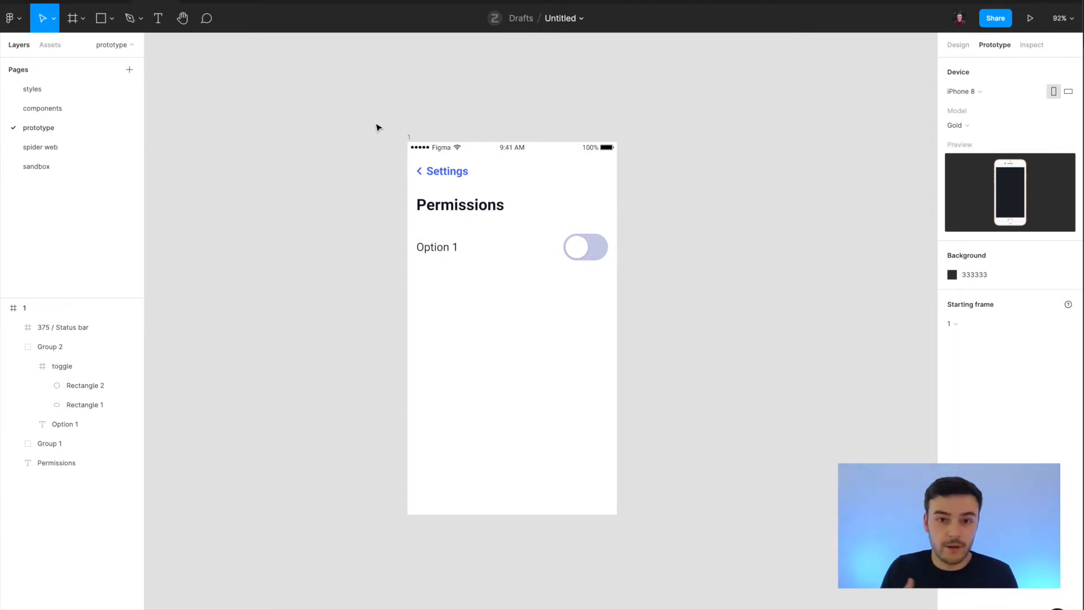
Duplicate the Permissions screen, frame 1, to get a second identical frame beside it.
click(409, 138)
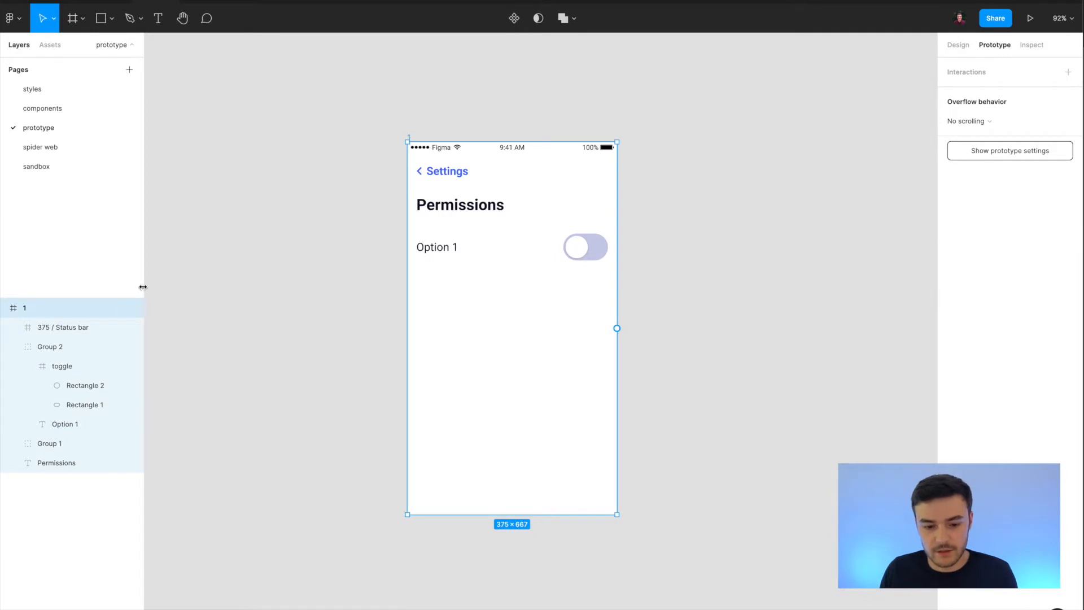
key(ctrl+d)
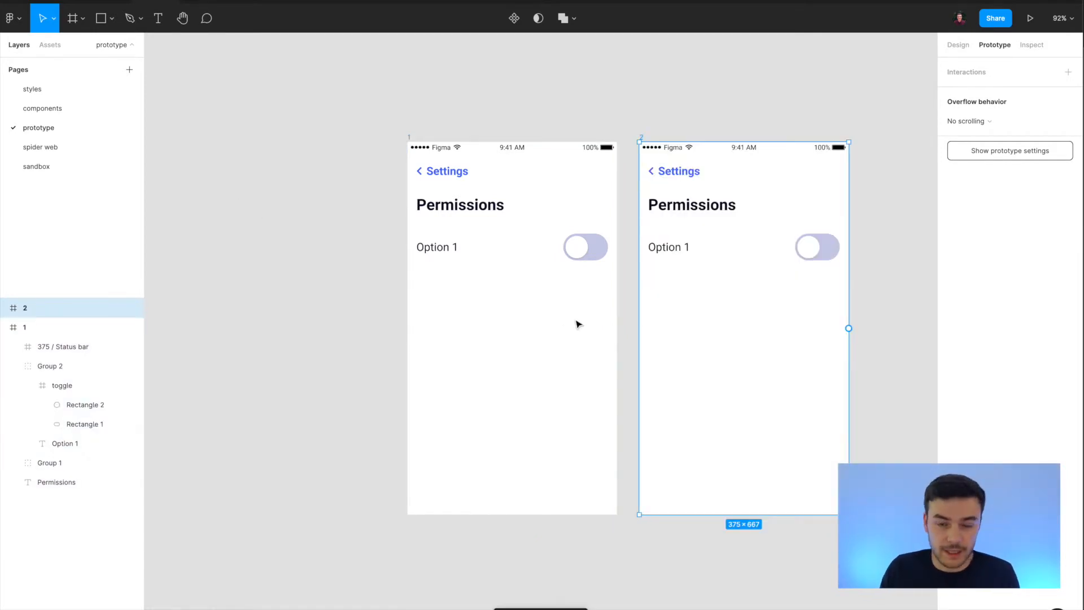
click(407, 135)
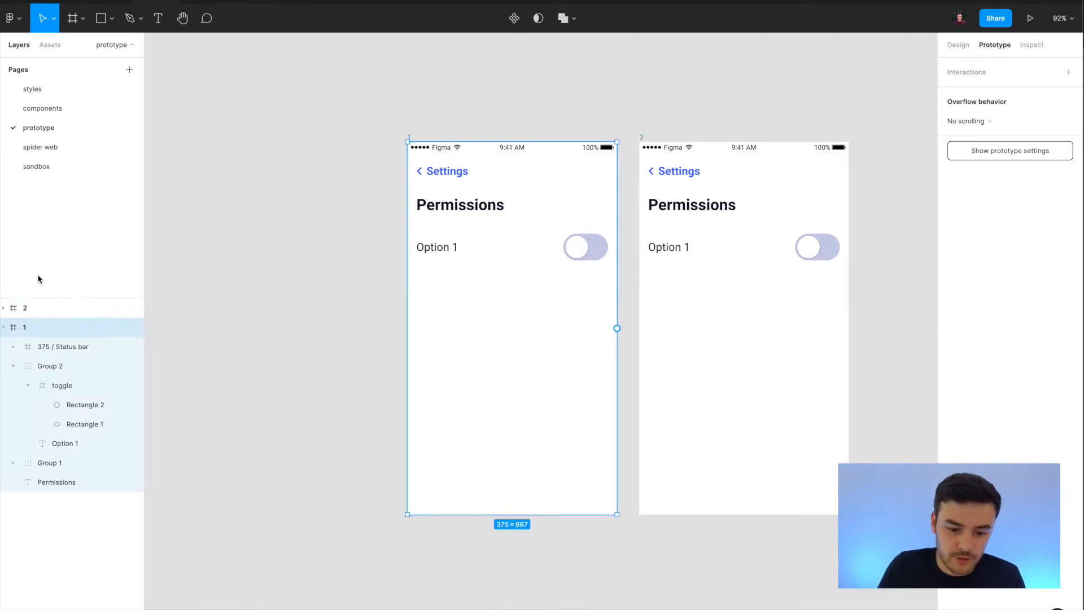
click(641, 137)
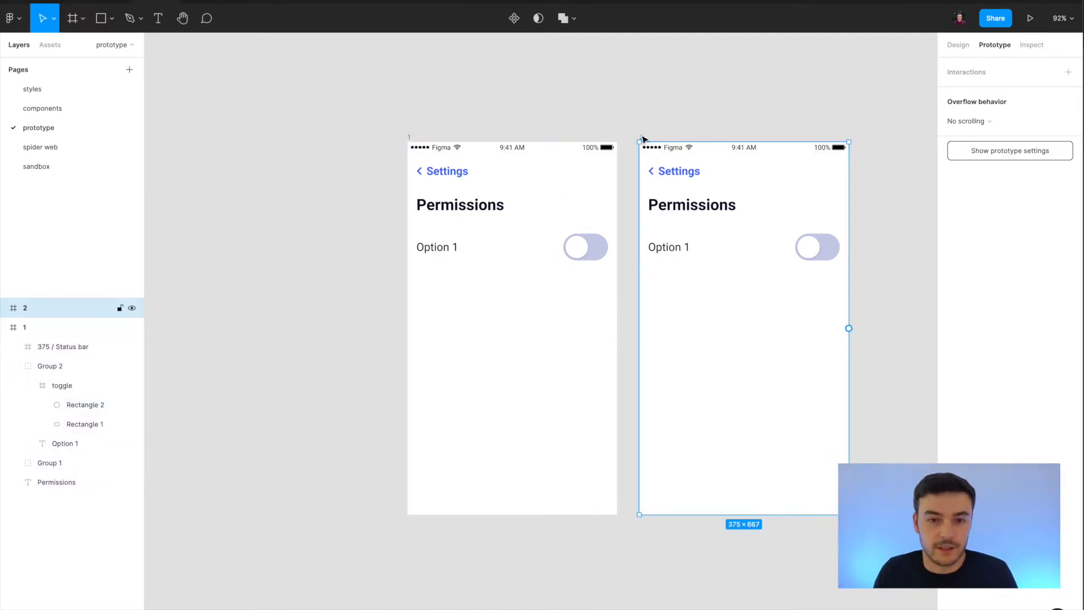
click(610, 288)
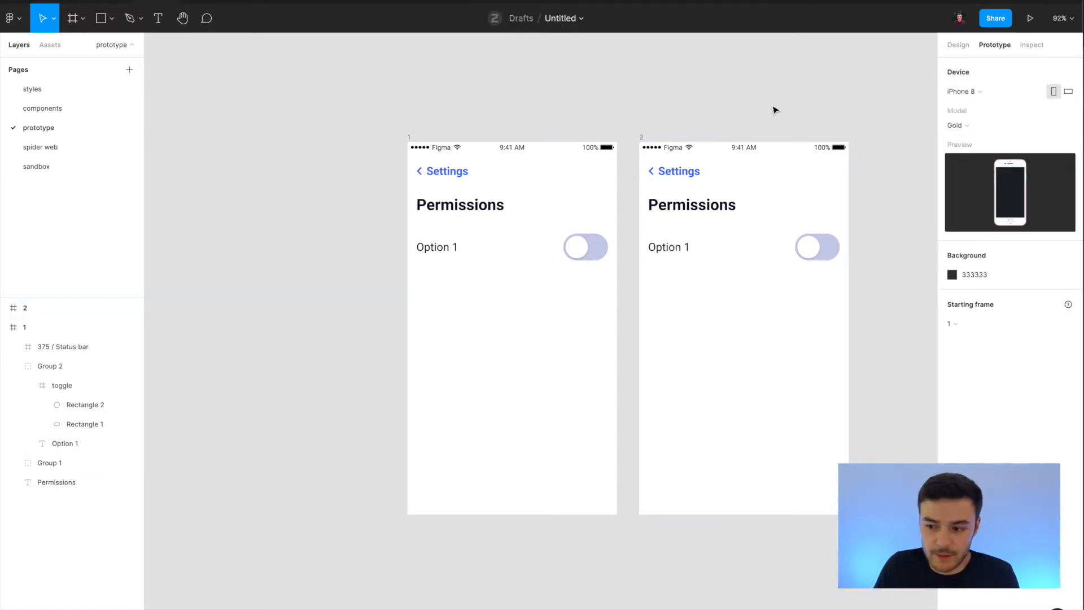
Link the toggle in frame 1 to frame 2 with an On tap, Navigate to interaction using Smart animate, Ease out, 300ms.
scroll(558, 260, right, 2)
double_click(557, 259)
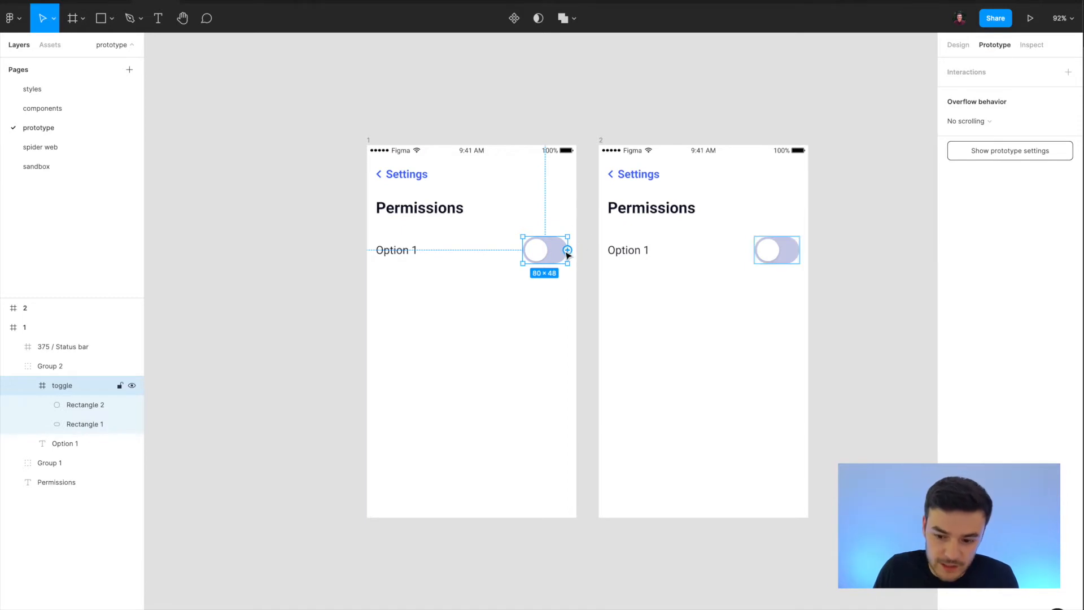
click(957, 45)
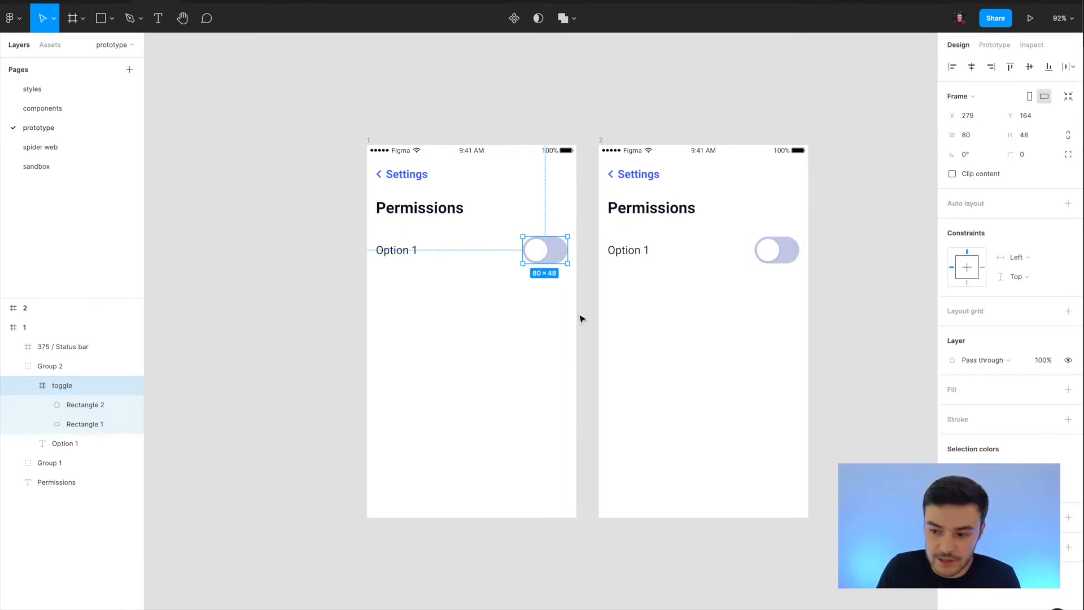
click(993, 47)
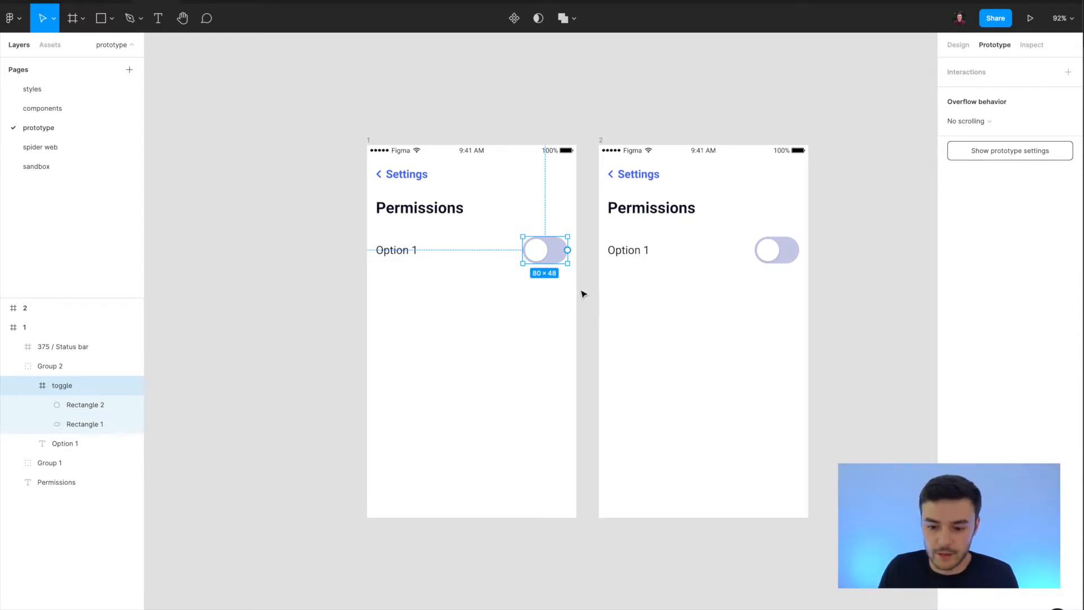
drag(570, 253, 628, 316)
Move the white knob of the toggle in frame 2 to the right end of its track.
scroll(622, 113, right, 2)
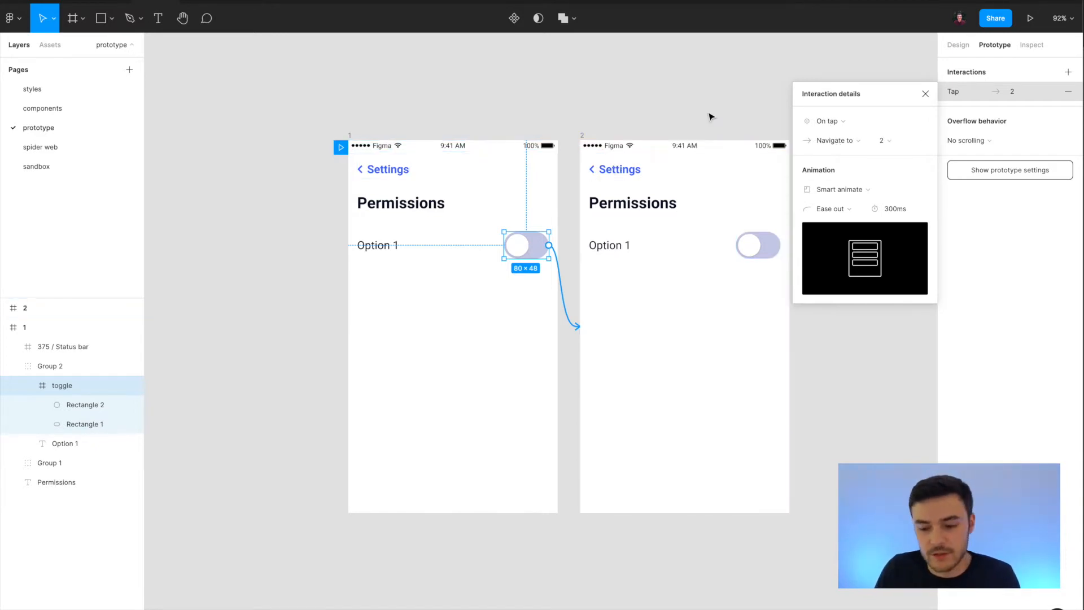
scroll(710, 116, right, 2)
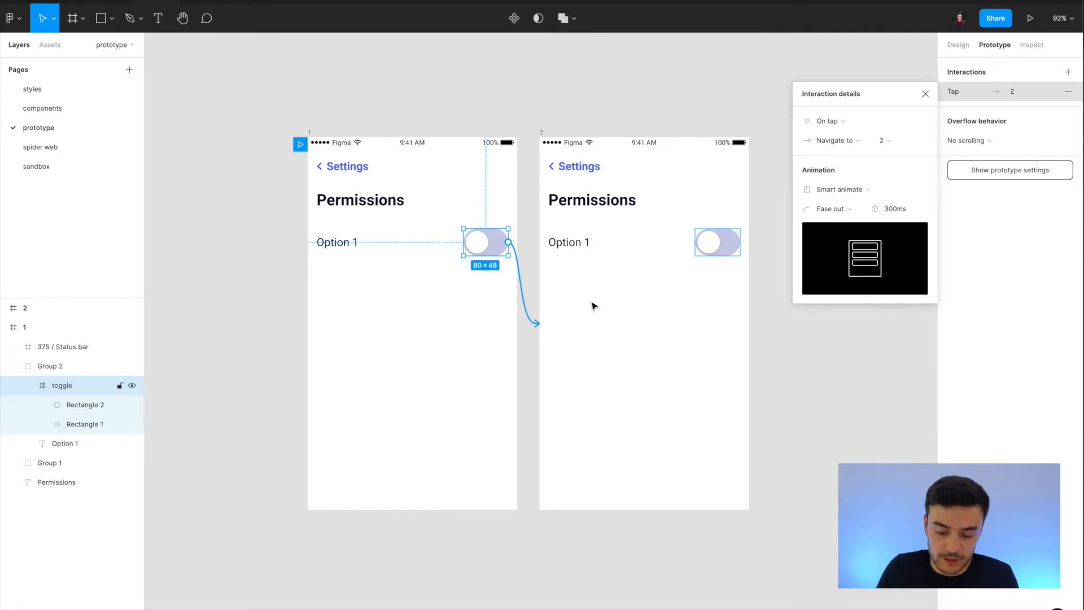
click(719, 247)
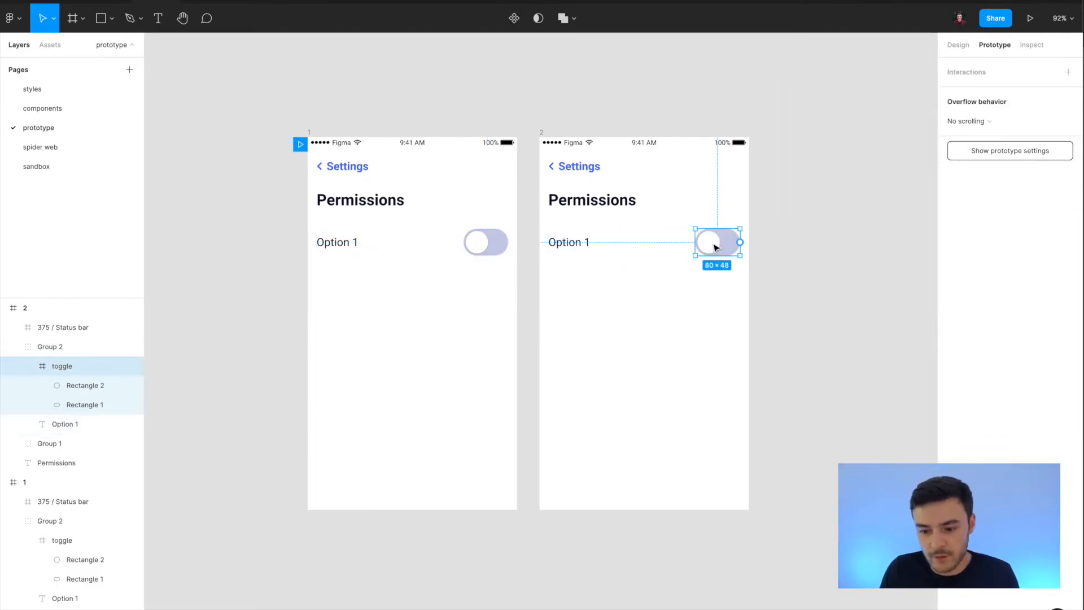
double_click(720, 246)
scroll(768, 246, up, 3)
scroll(734, 242, up, 5)
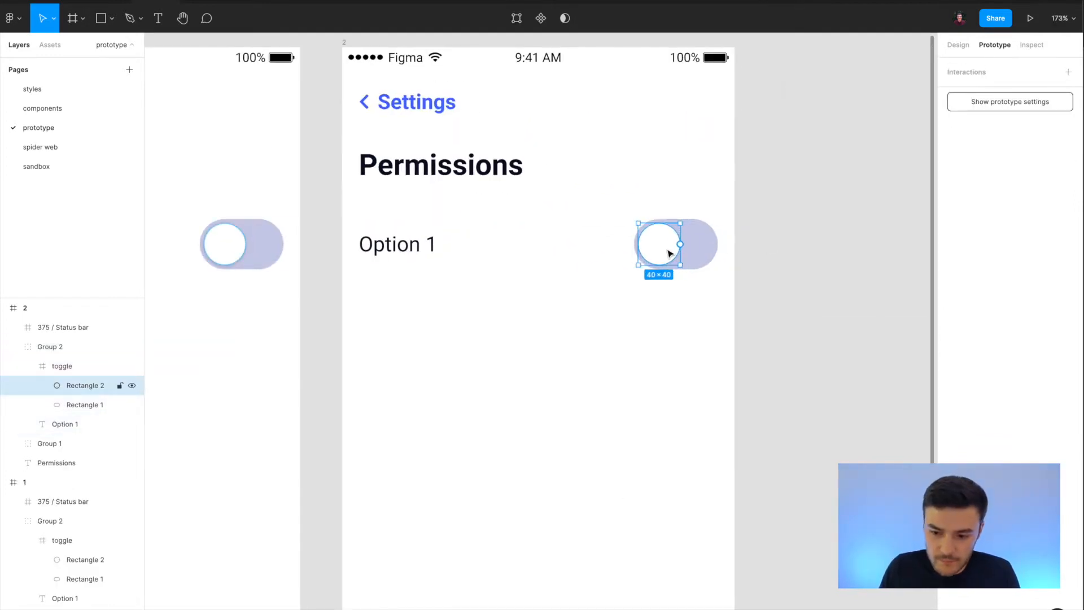
scroll(669, 253, up, 2)
key(shift+Right)
key(shift+Right)
key(shift+Right)
key(shift+Right)
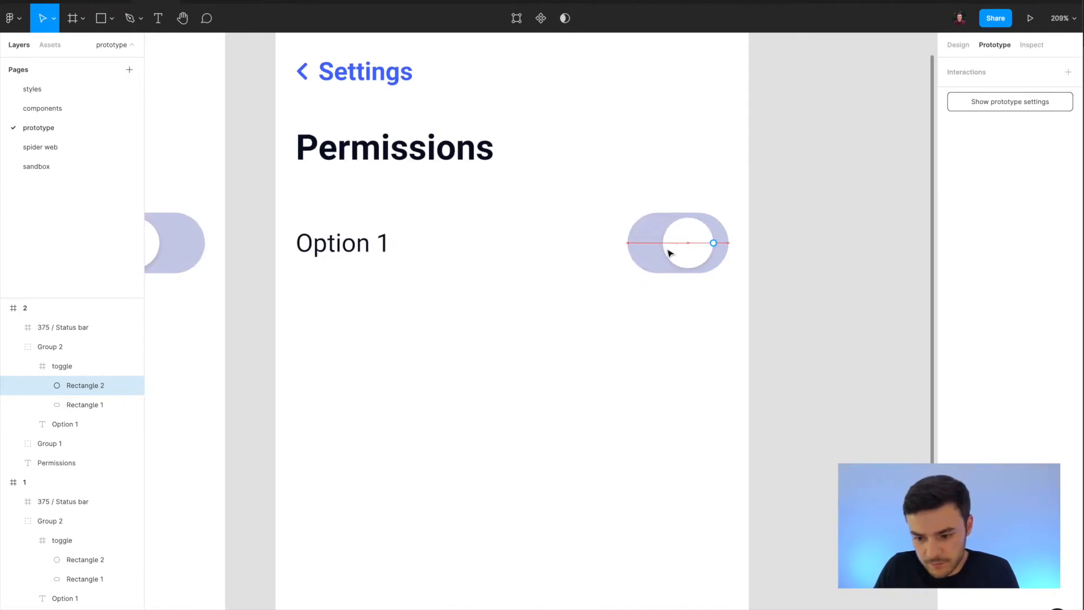
key(Escape)
Apply the blue-primary color style to the track, Rectangle 1, of the toggle in frame 2.
click(659, 249)
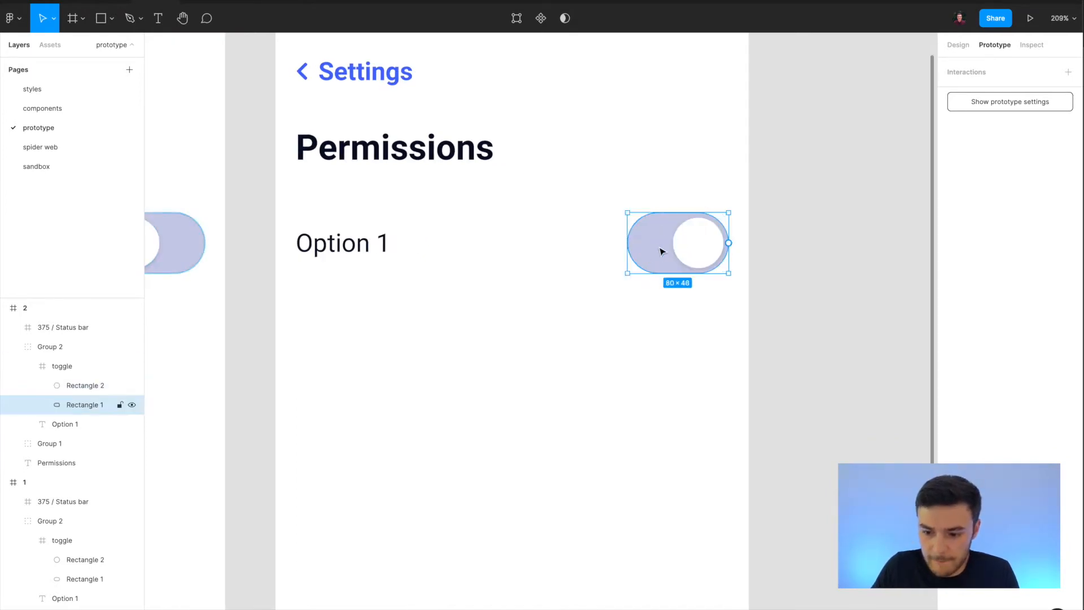
click(958, 45)
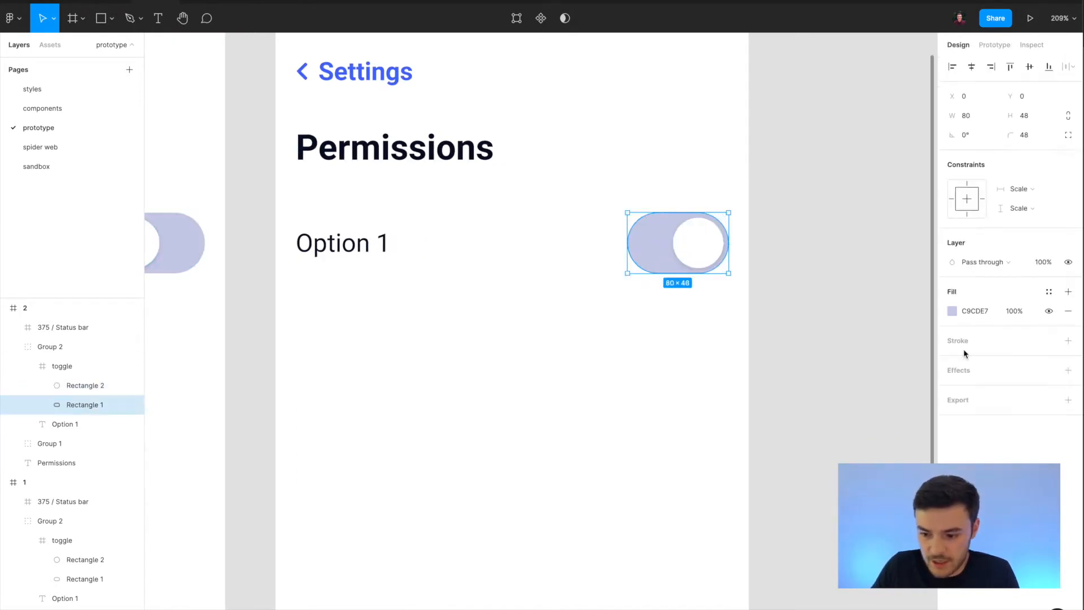
click(952, 310)
click(1049, 291)
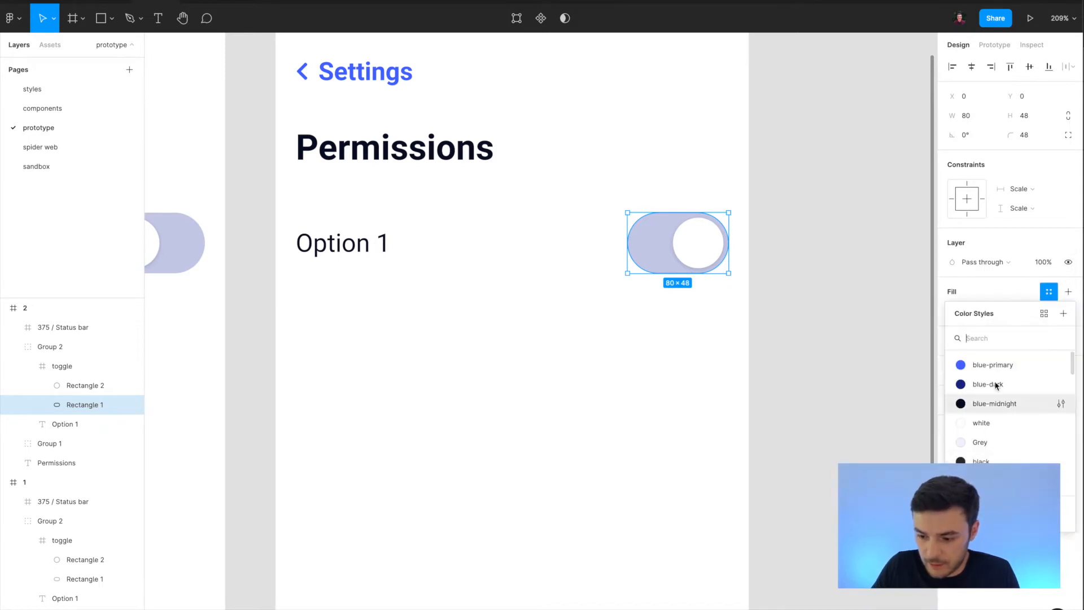
click(994, 363)
scroll(625, 405, down, 1)
scroll(625, 404, down, 2)
click(625, 404)
scroll(624, 404, left, 3)
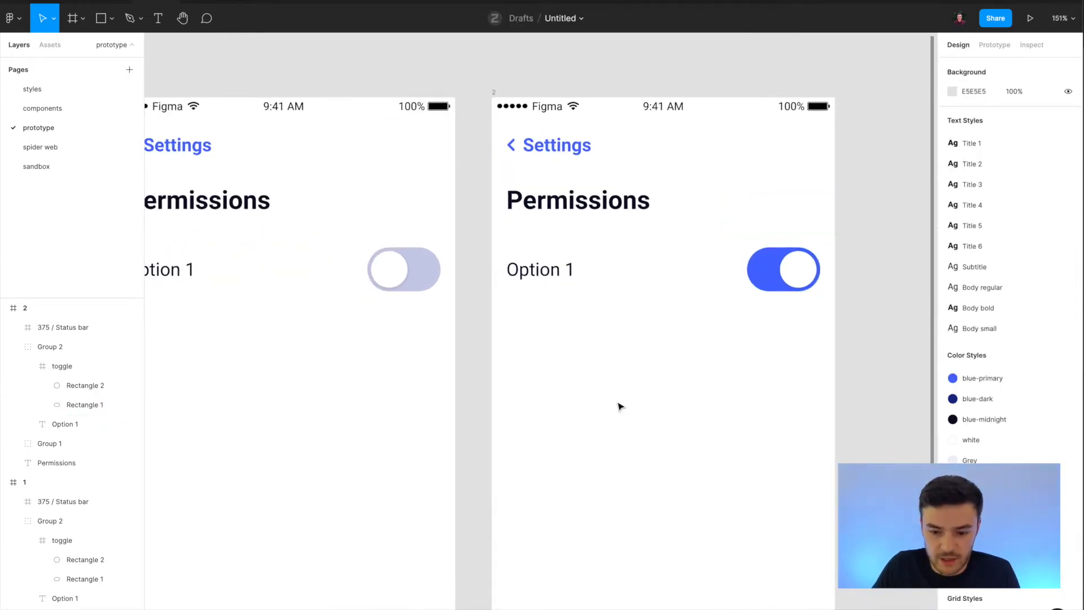
scroll(399, 269, down, 2)
scroll(677, 252, left, 1)
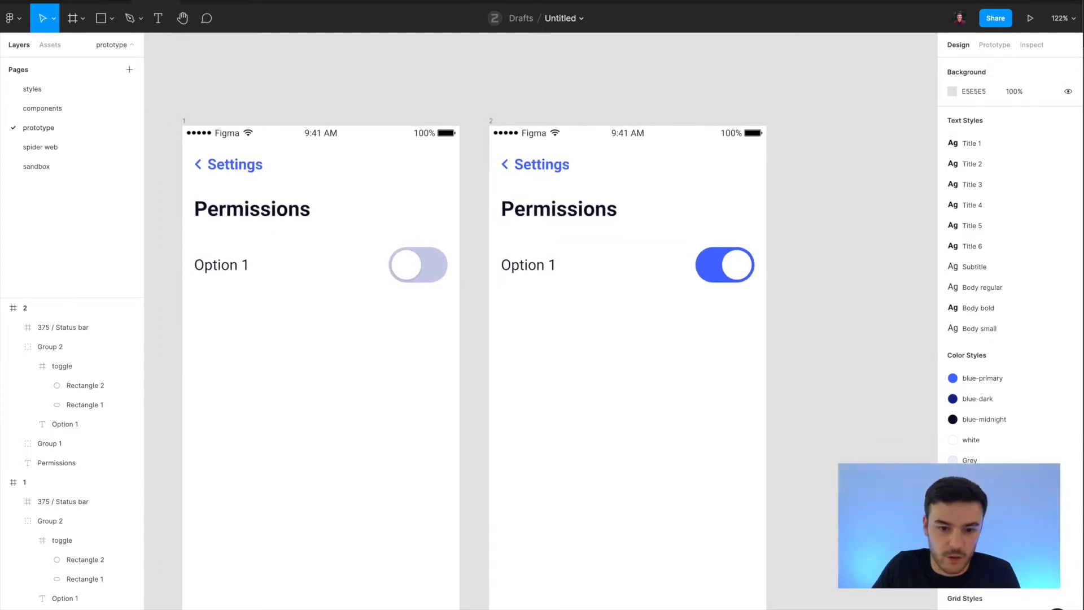
Test the Option 1 toggle in the presentation view and return to the design file.
click(195, 1)
click(621, 235)
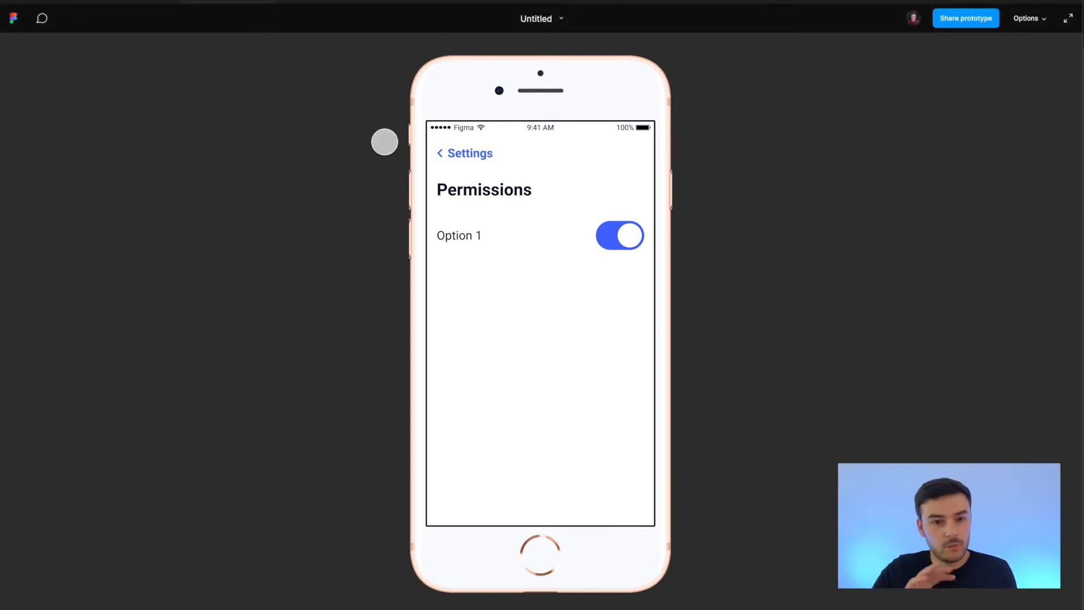
click(145, 3)
Set the animation of the tap interaction from frame 1's toggle to Instant.
click(861, 190)
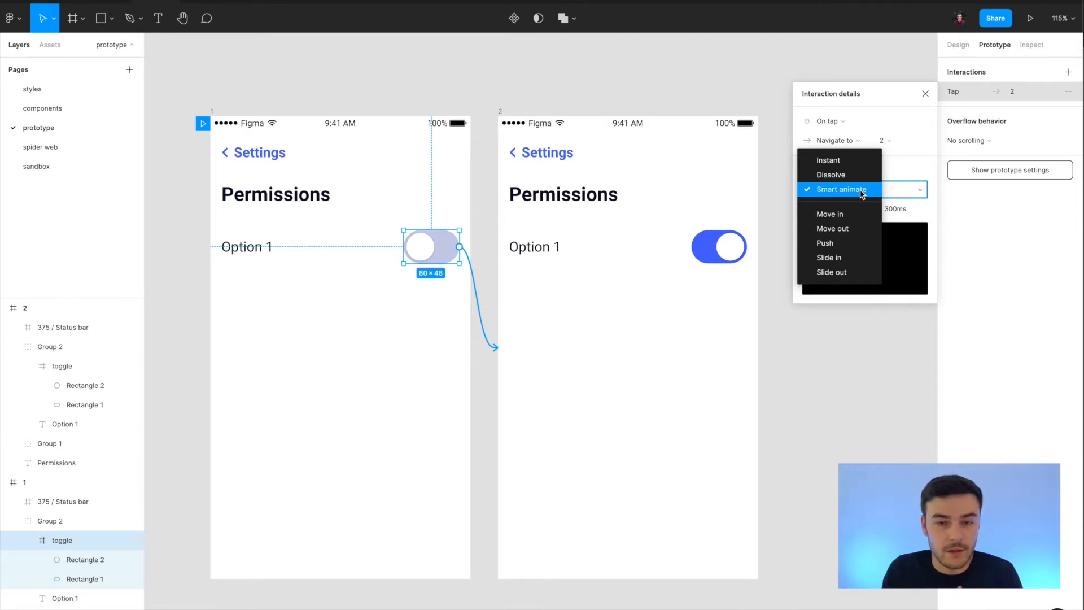
click(900, 213)
click(900, 213)
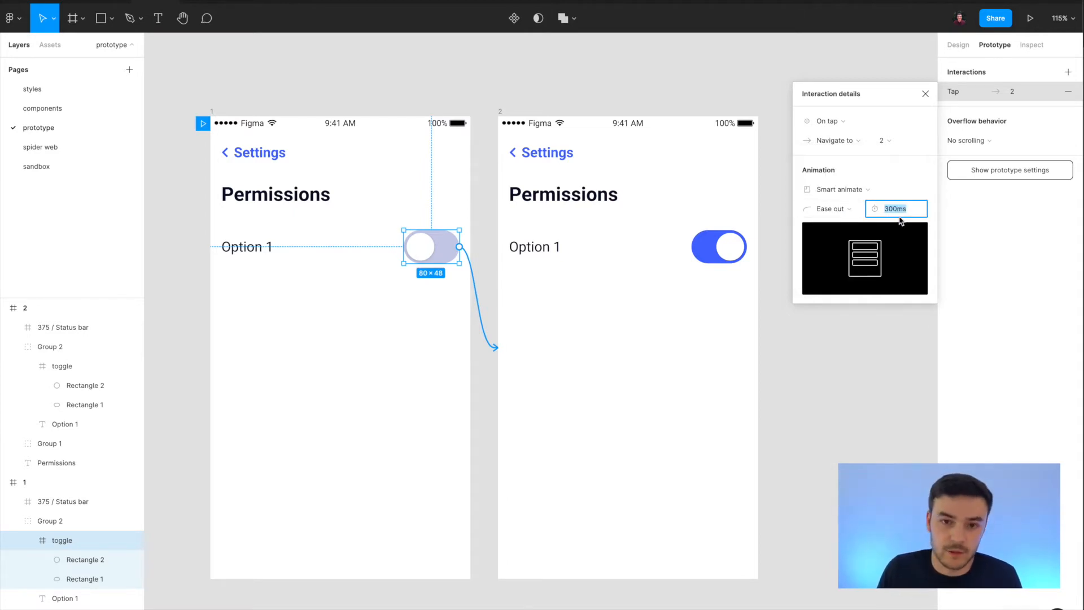
click(841, 189)
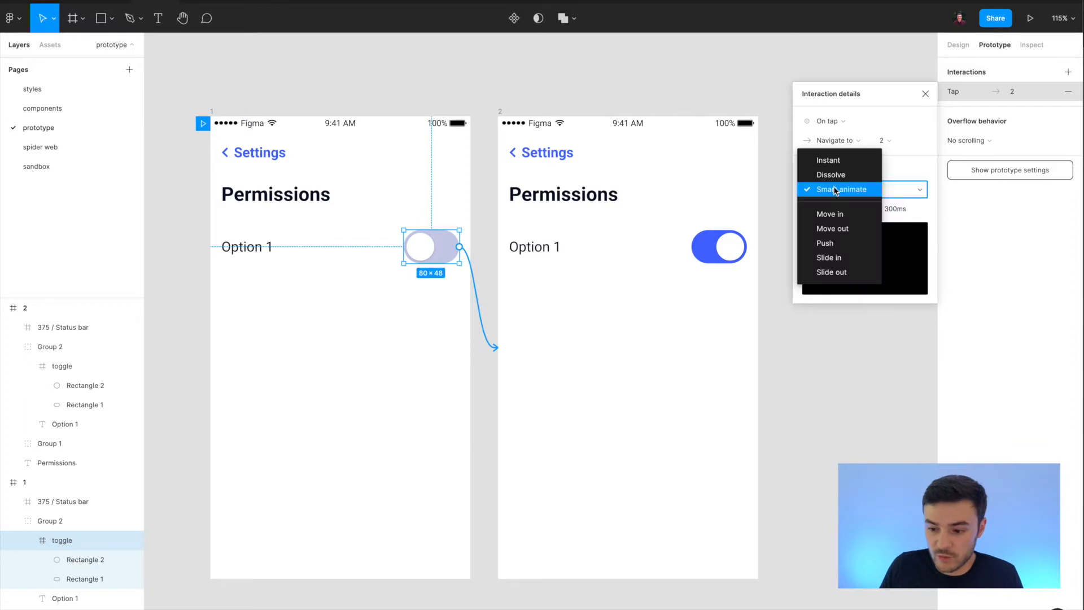
click(846, 164)
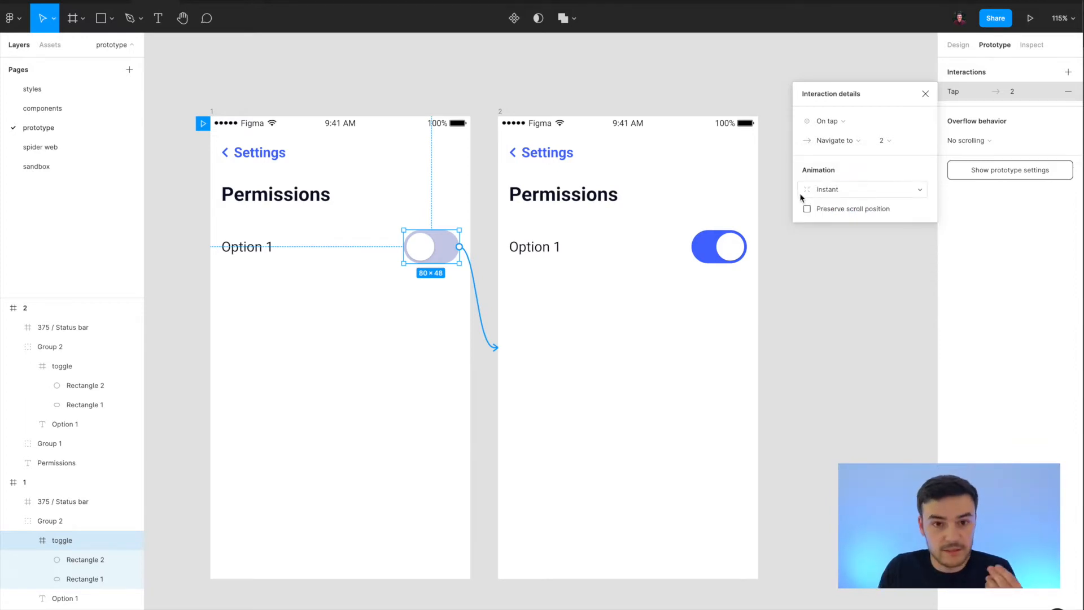
Test the toggle with the Instant animation in the presentation view and return to the design file.
click(224, 2)
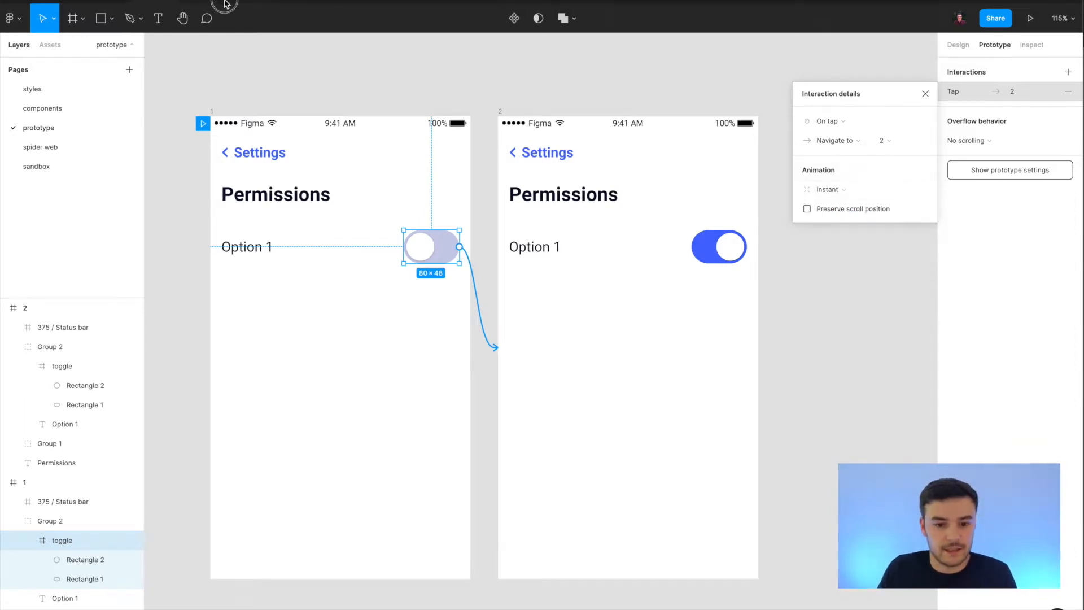
click(632, 248)
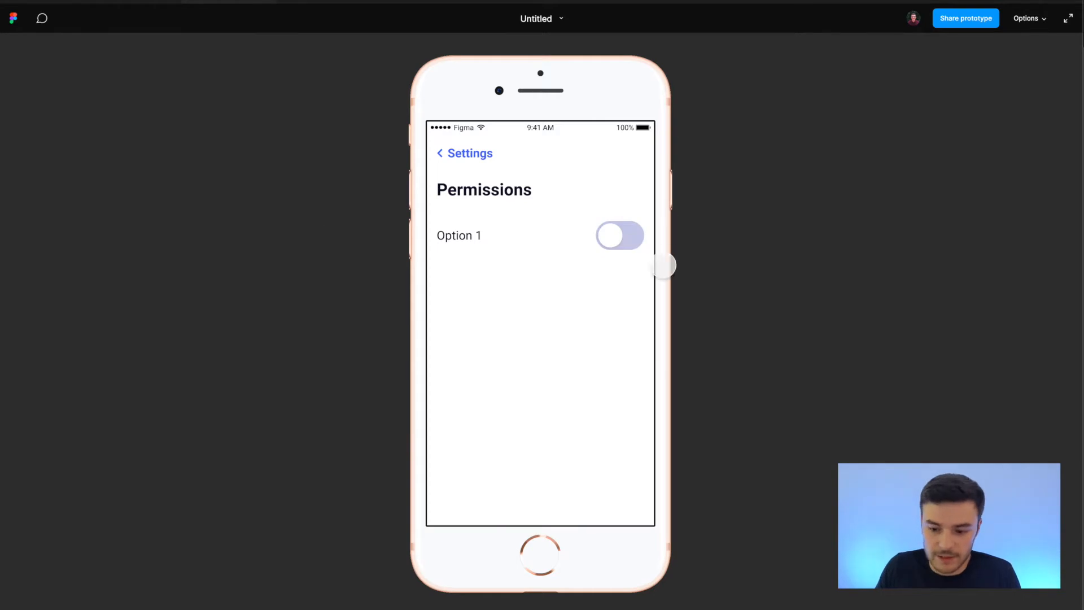
click(608, 235)
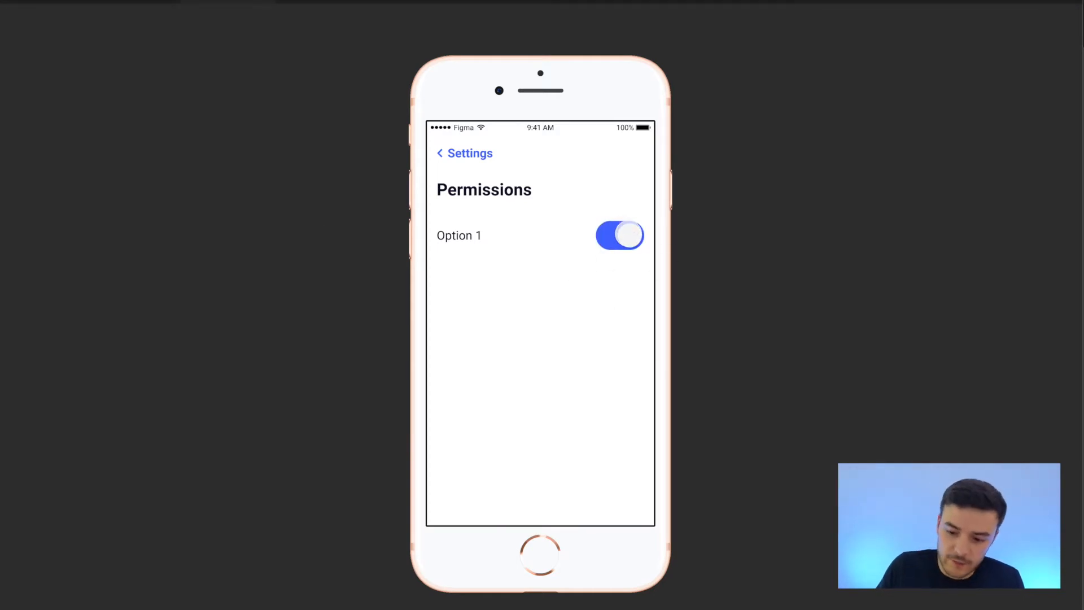
click(617, 236)
click(619, 236)
key(Escape)
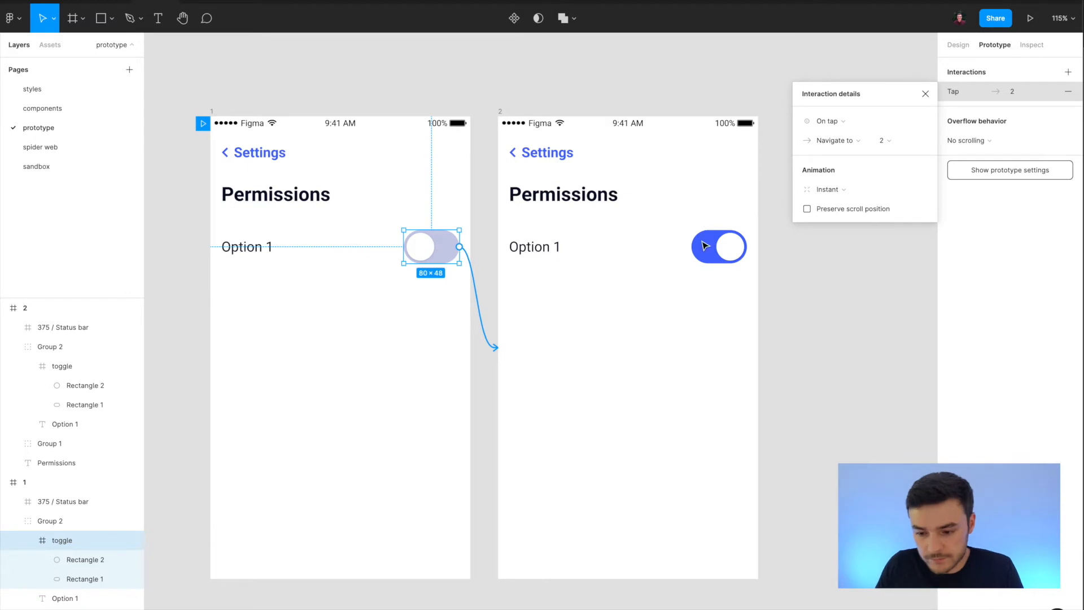
Link the toggle in frame 2 back to frame 1 with an On tap, Navigate to interaction using Smart animate, Ease out, 300ms.
click(712, 256)
double_click(713, 255)
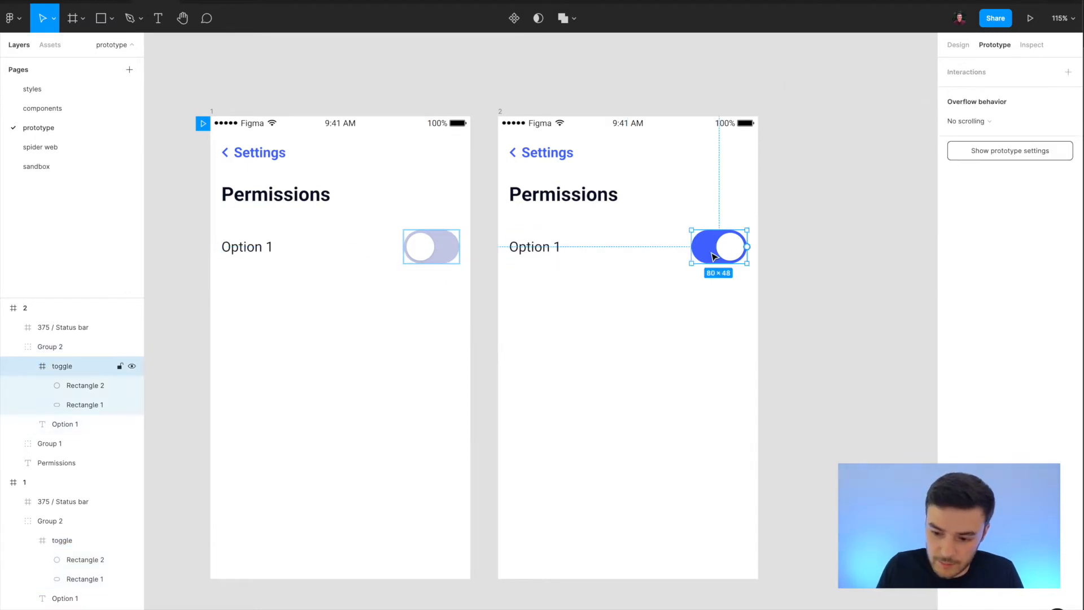
drag(747, 247, 412, 405)
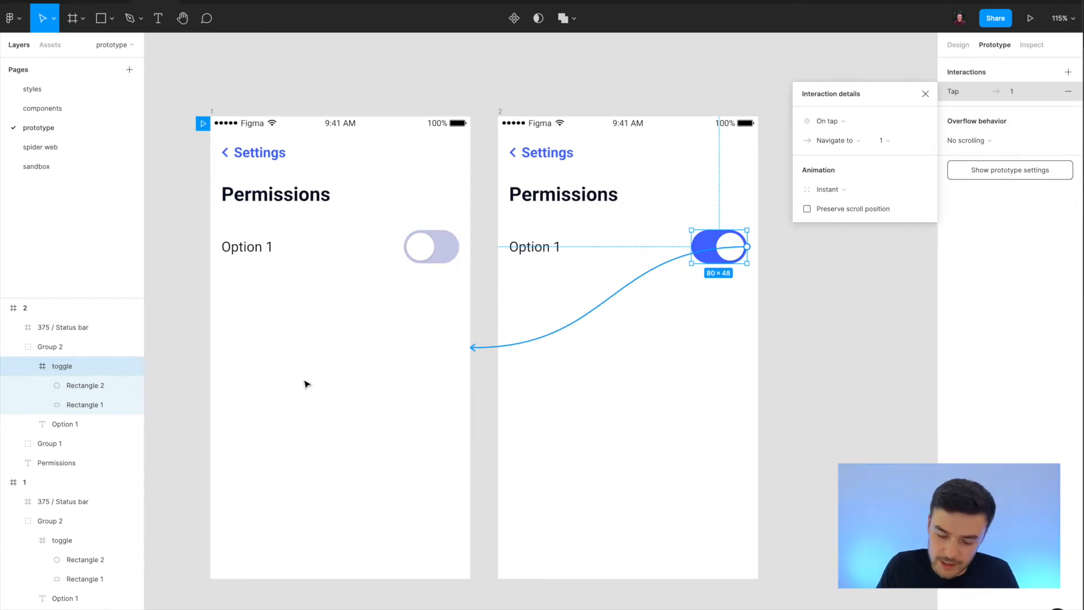
click(828, 191)
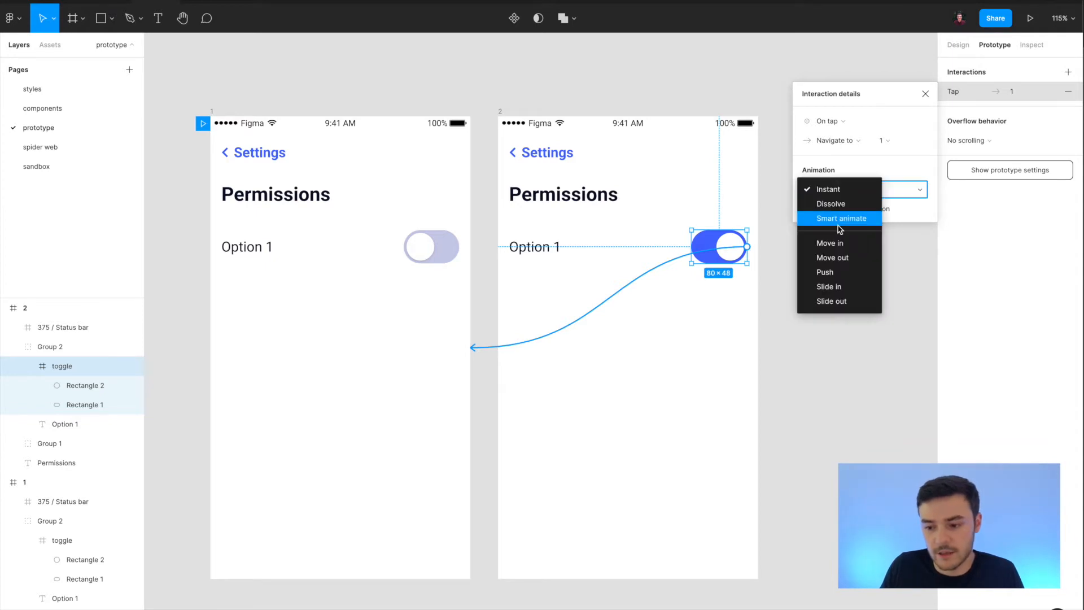
click(840, 225)
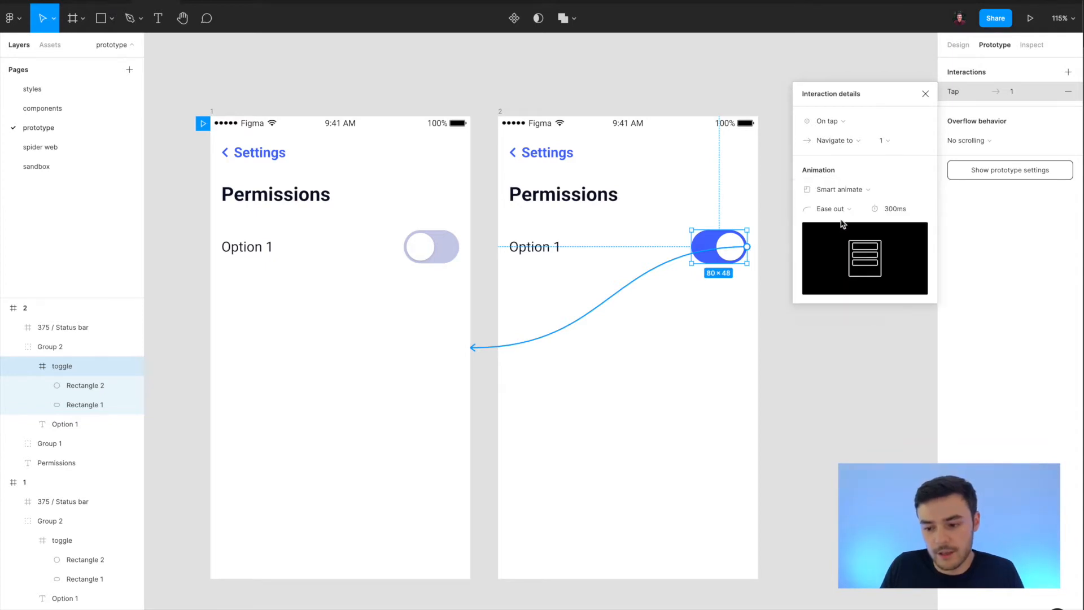
Set the animation of the tap interaction from frame 1's toggle to frame 2 to Smart animate.
double_click(445, 249)
click(520, 375)
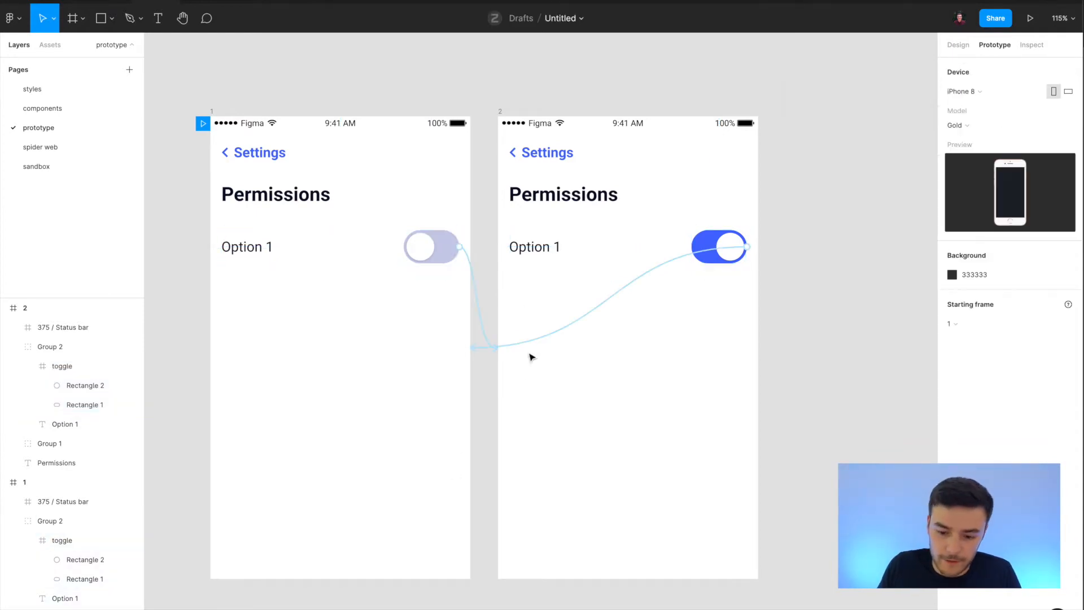
click(480, 296)
click(836, 191)
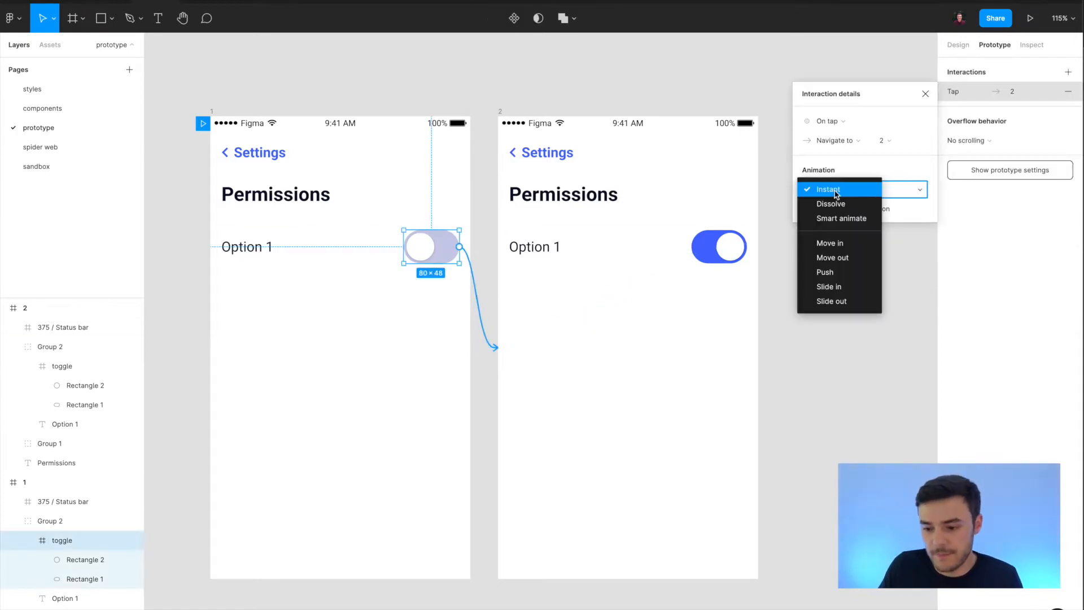
click(829, 218)
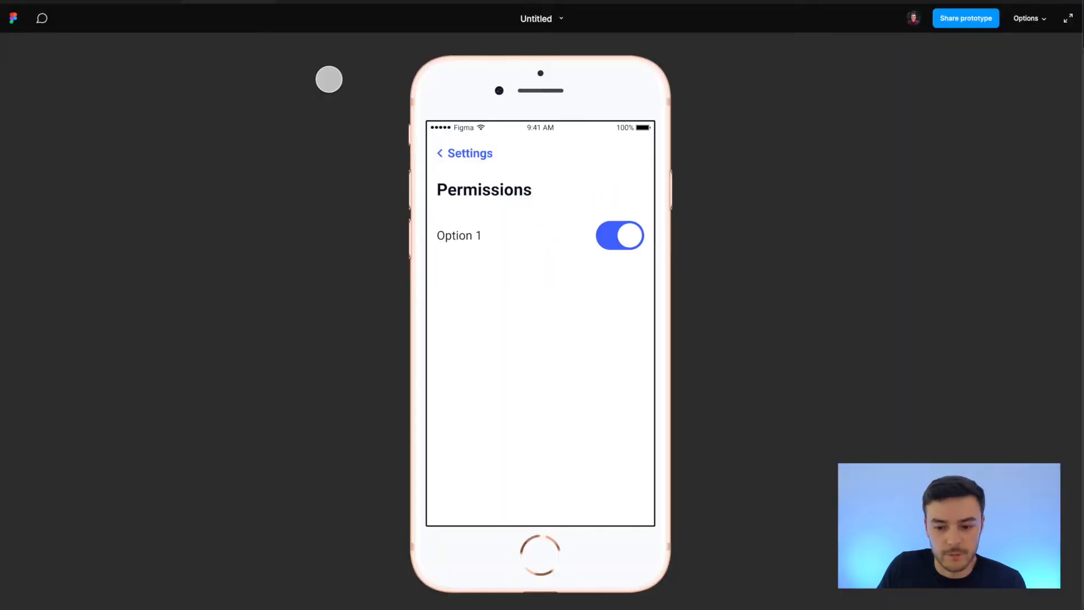
Switch the Option 1 toggle on and off repeatedly in the presentation view and return to the design file.
click(621, 235)
click(631, 245)
click(621, 236)
click(616, 239)
click(618, 246)
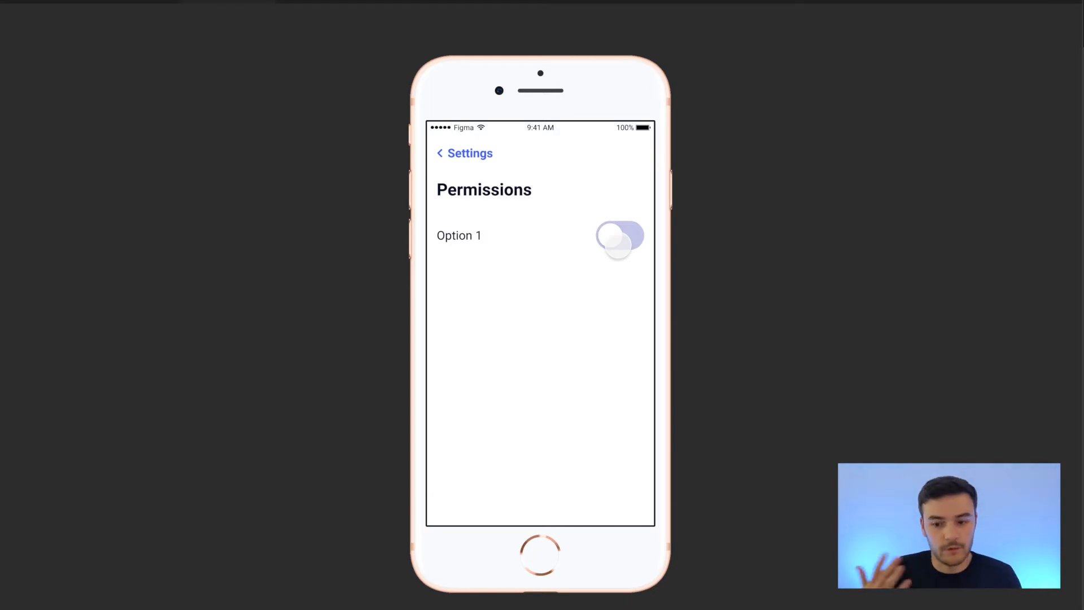
click(619, 240)
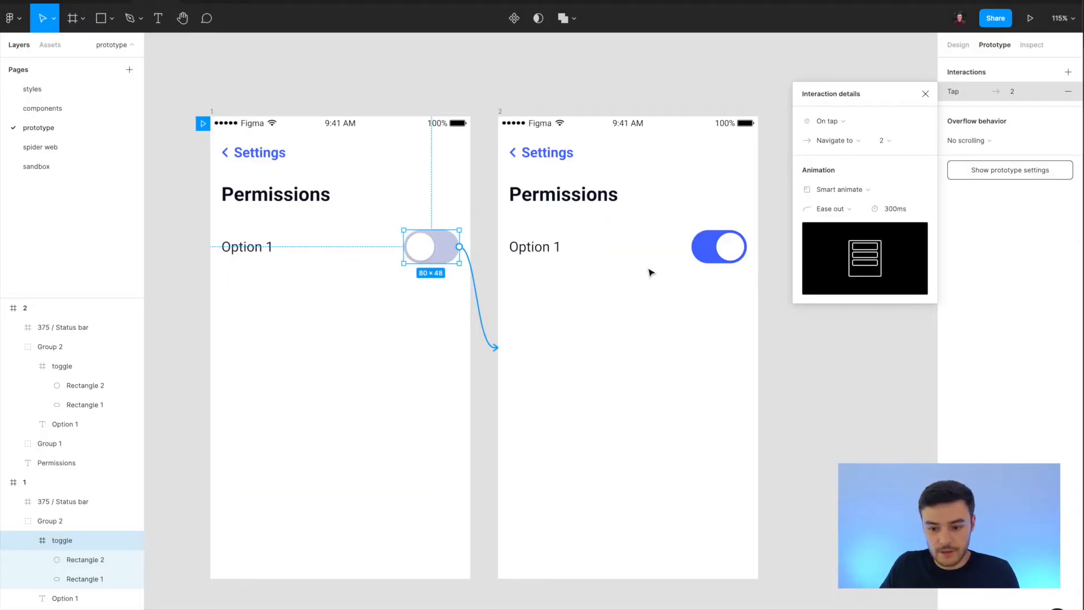
click(578, 430)
click(446, 259)
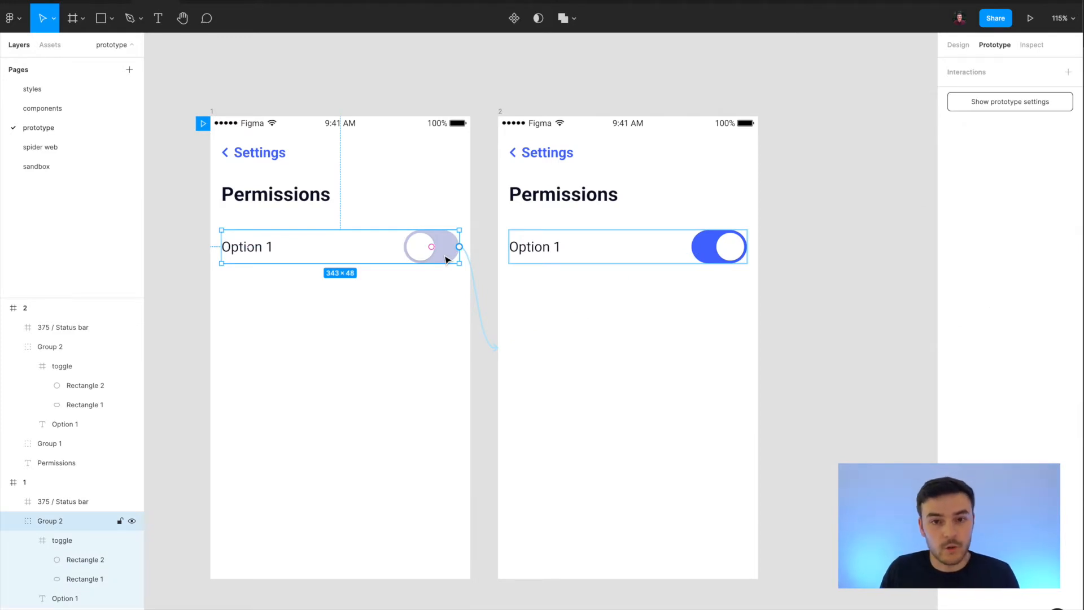
drag(451, 271, 463, 261)
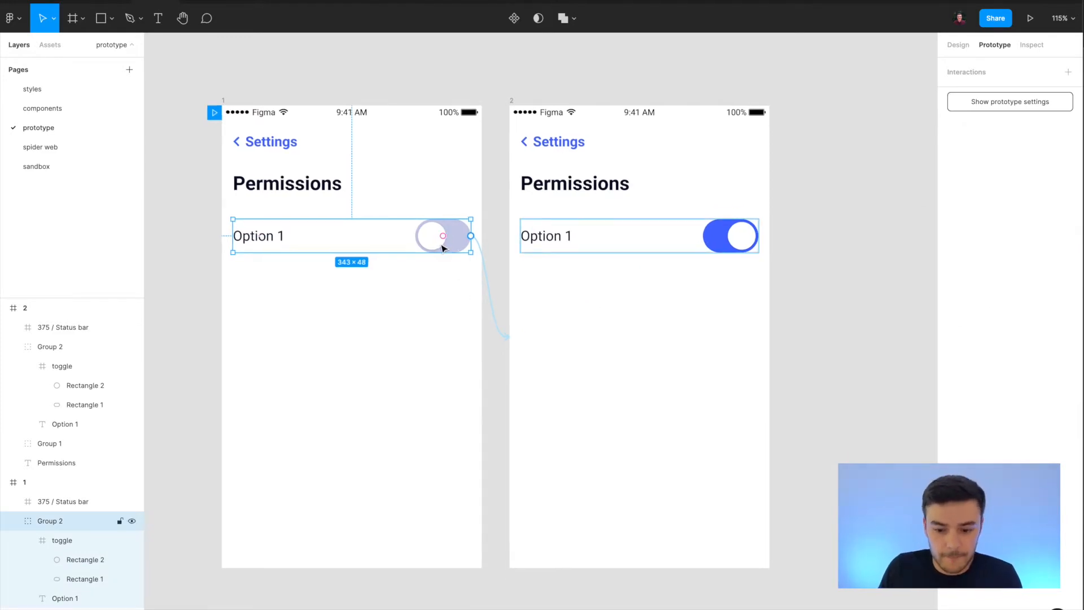
Open the spider web page and examine its Permissions frames with four toggles, with and without the interaction links shown.
click(59, 148)
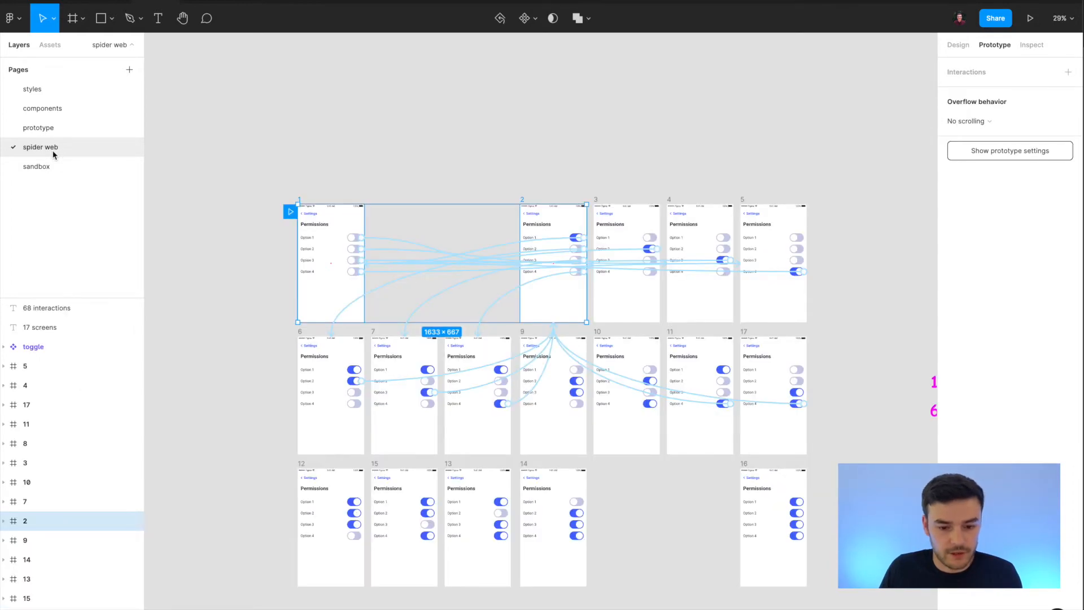
click(259, 270)
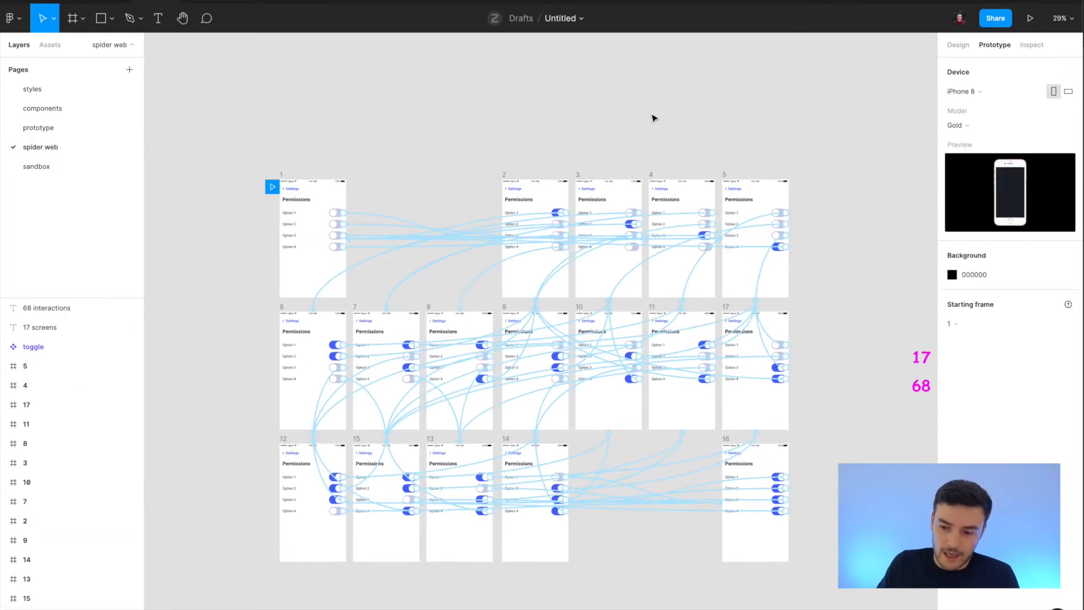
click(958, 45)
scroll(396, 232, left, 1)
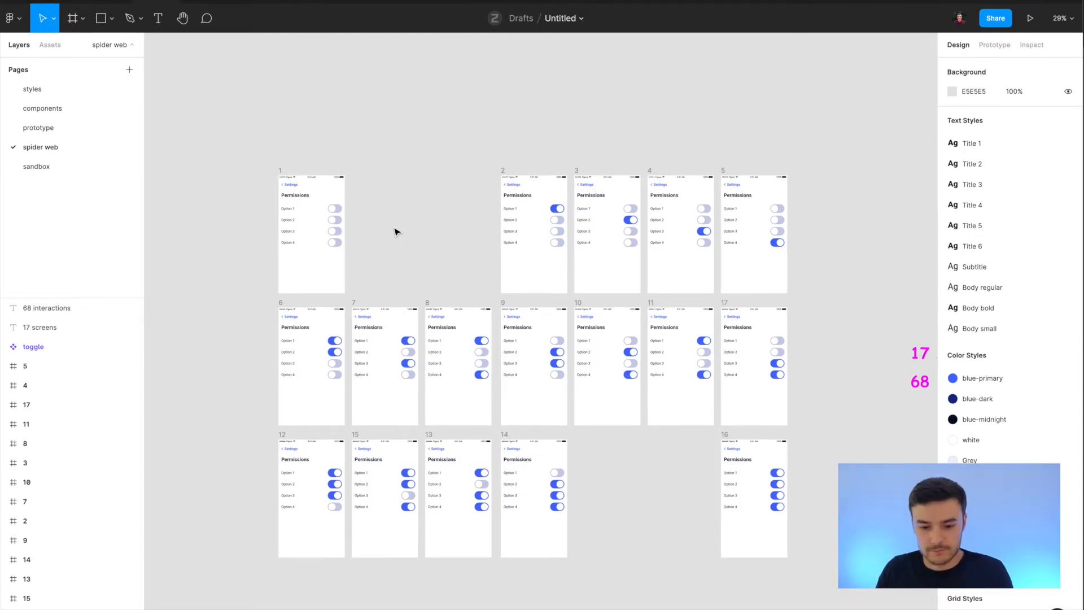
scroll(396, 232, down, 1)
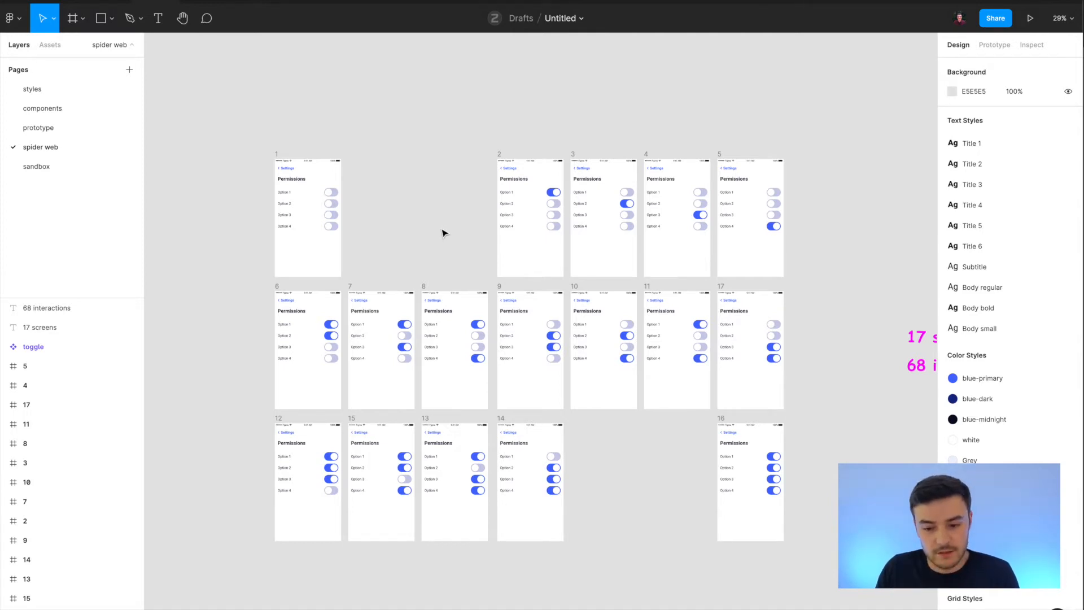
scroll(430, 232, up, 10)
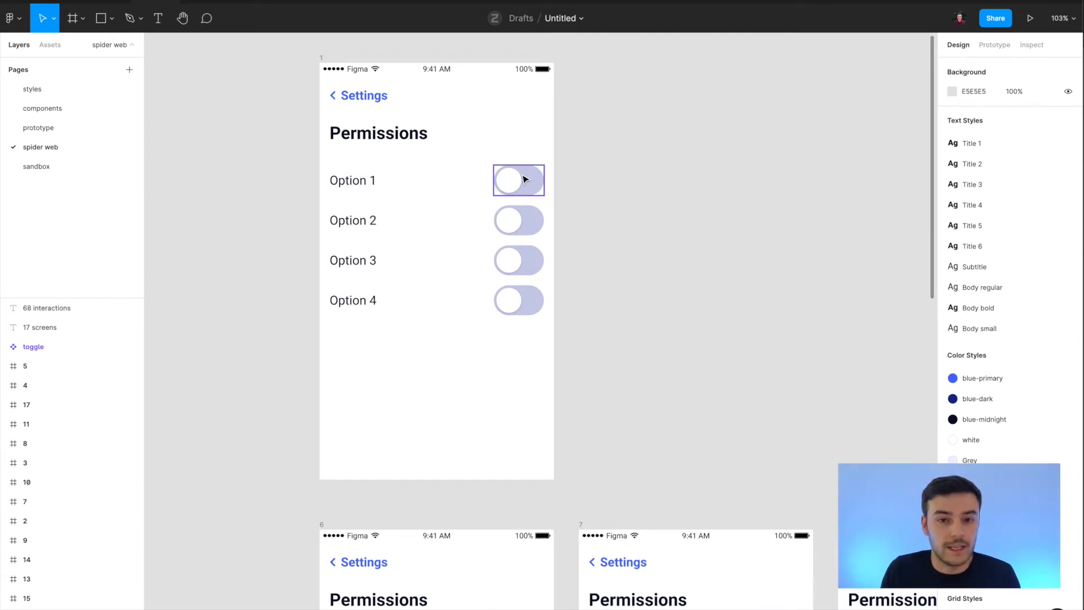
scroll(689, 263, down, 10)
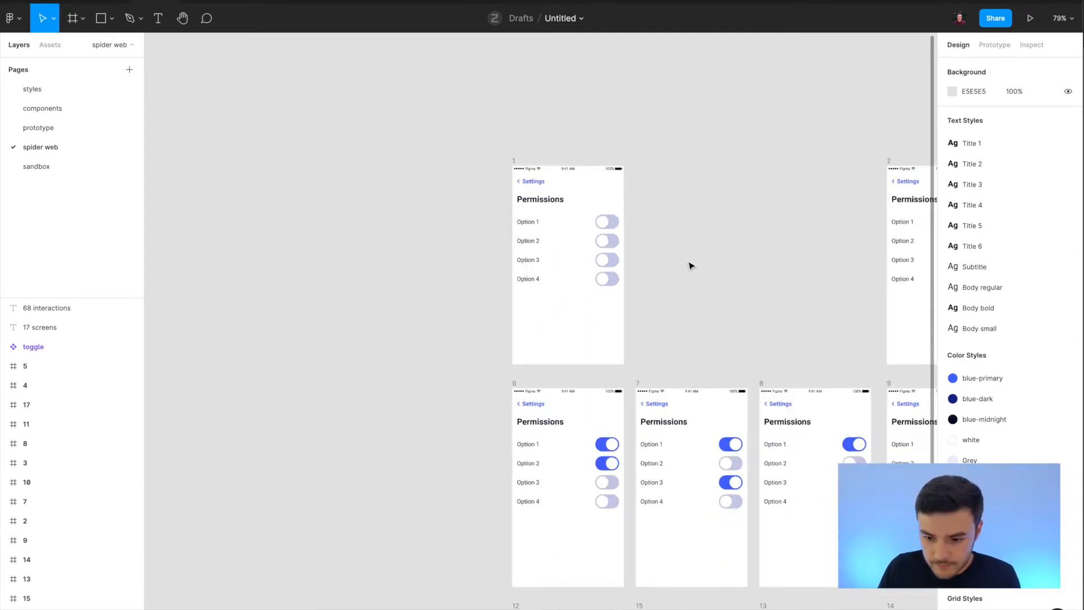
Show the interaction links on the spider web page and examine how the Permissions frames connect, including the screen and interaction notes.
scroll(691, 266, right, 1)
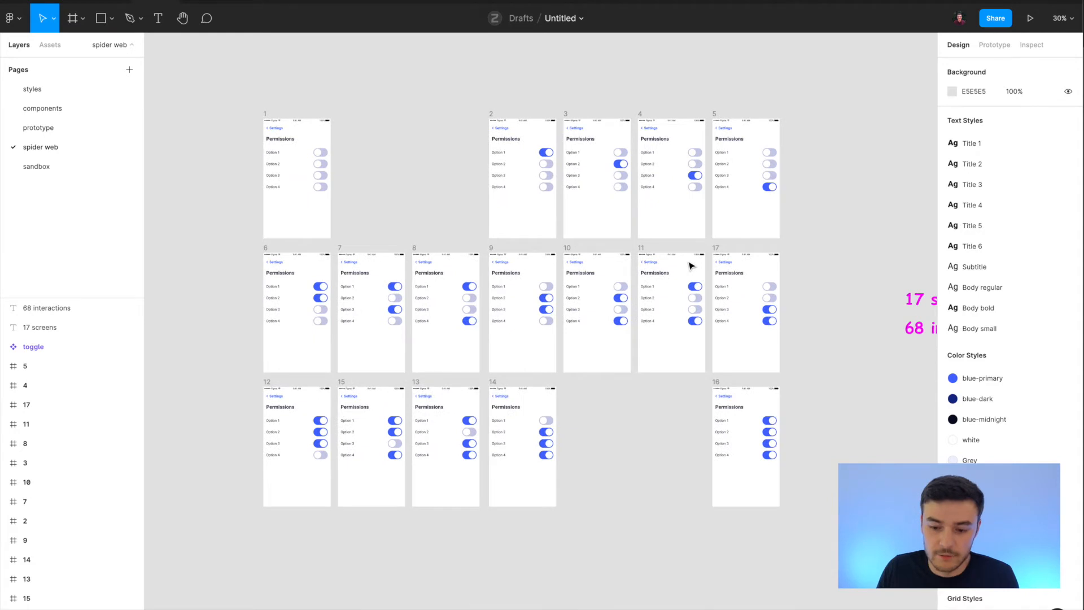
scroll(486, 204, up, 2)
scroll(486, 205, left, 1)
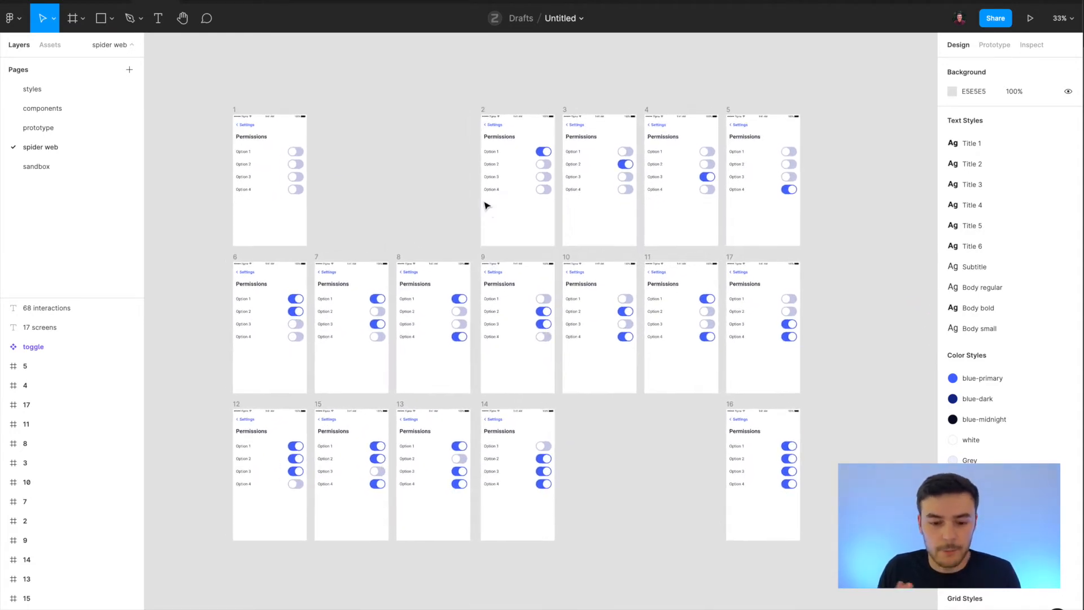
click(994, 44)
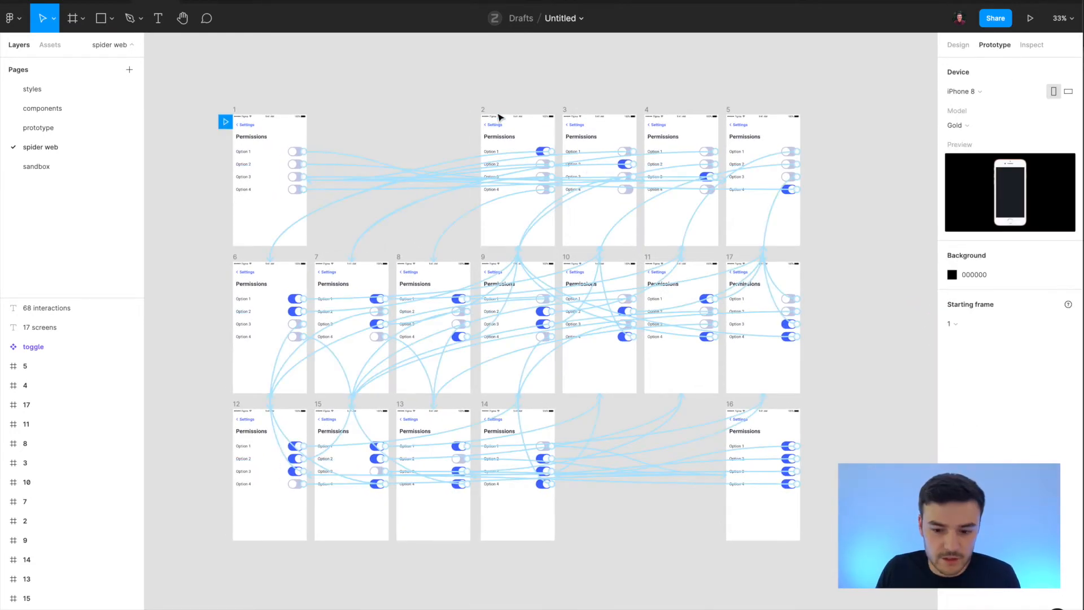
scroll(492, 181, up, 2)
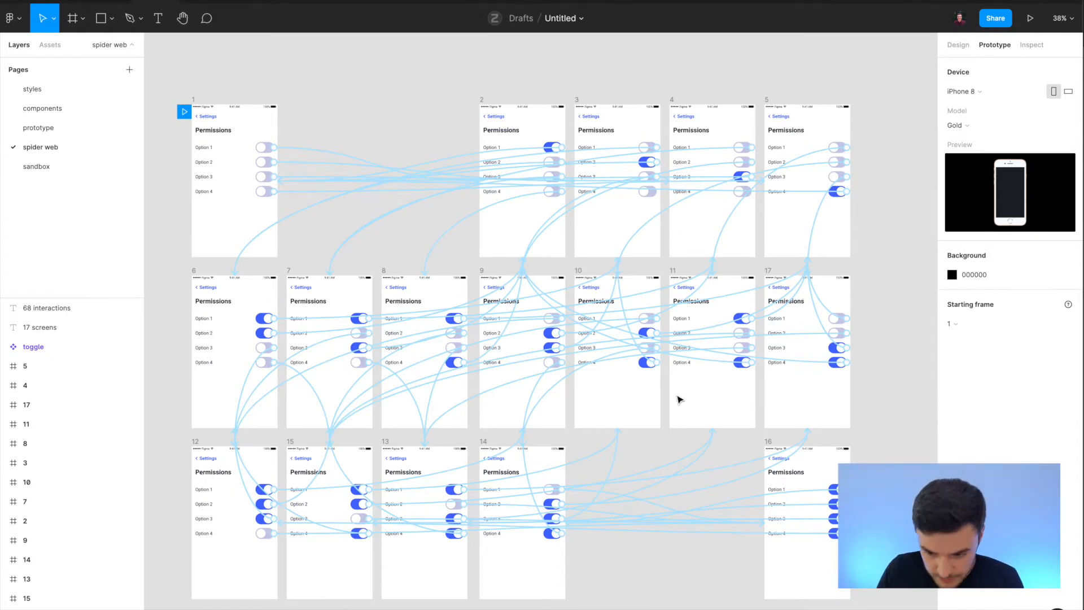
scroll(679, 467, right, 5)
scroll(665, 412, down, 2)
scroll(665, 413, left, 3)
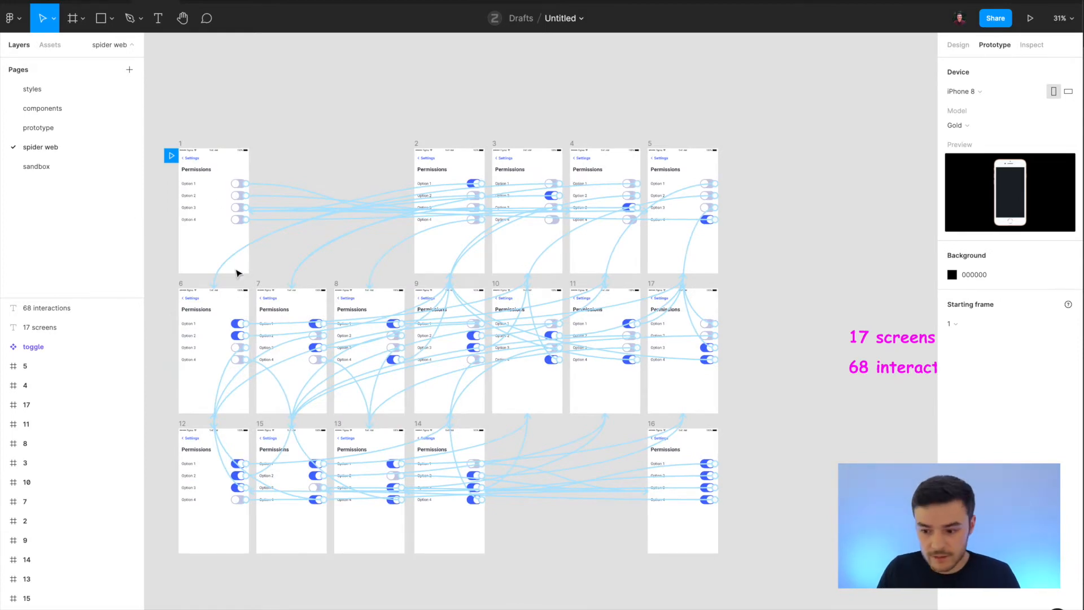
scroll(629, 310, right, 1)
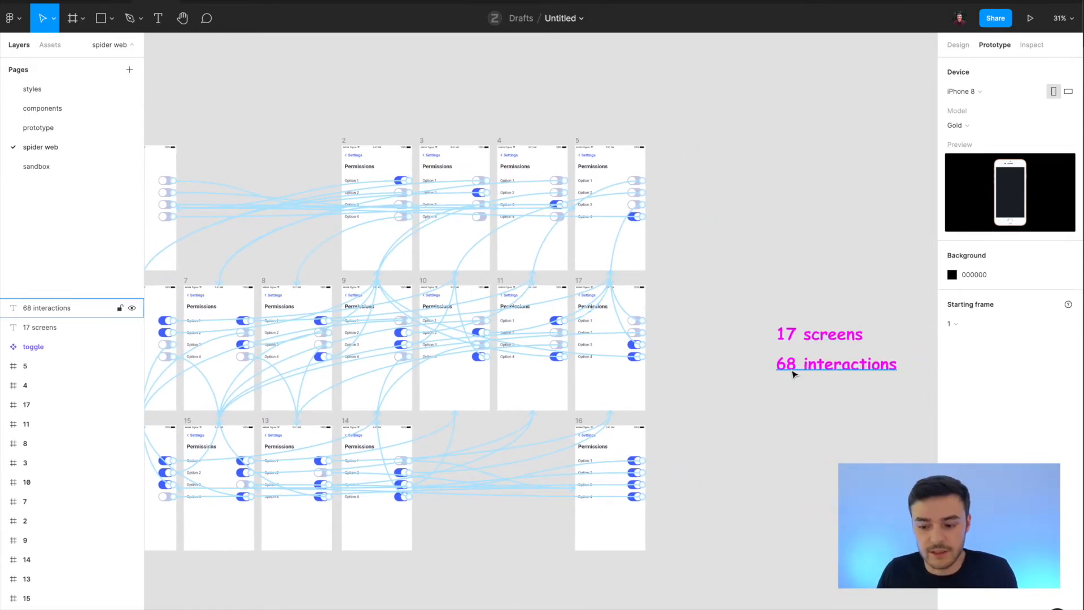
scroll(772, 382, left, 1)
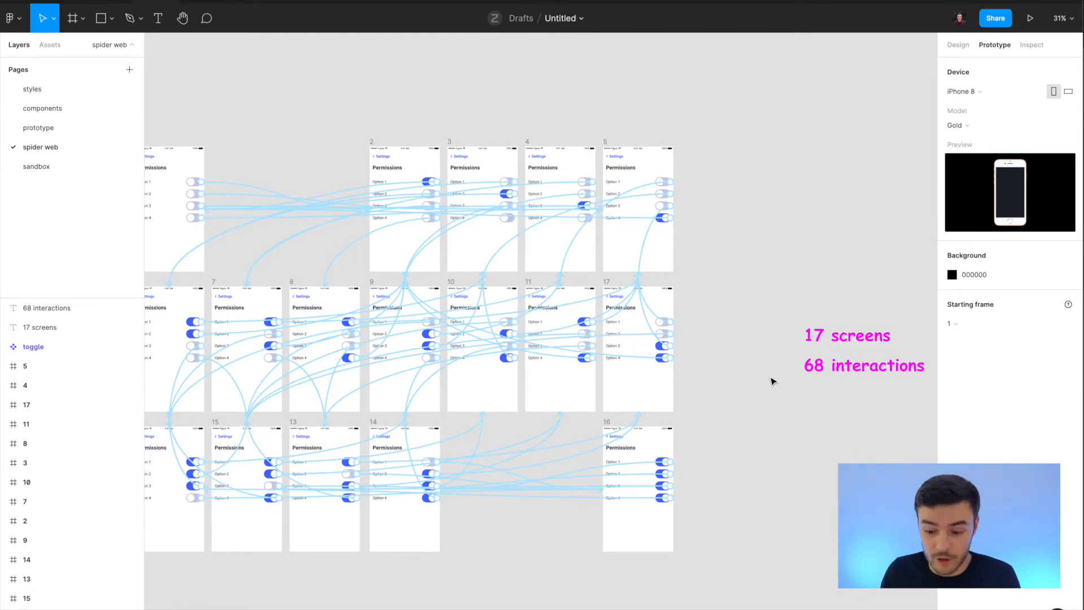
scroll(773, 382, left, 1)
scroll(772, 381, left, 2)
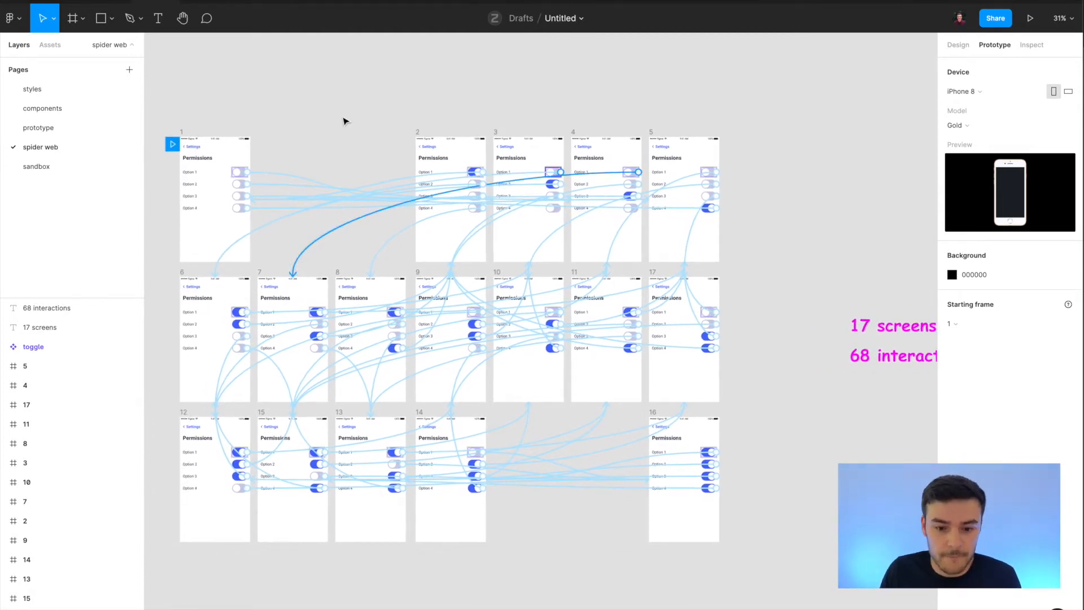
Present the spider web prototype and switch the Option 1 to Option 4 toggles on and off in various combinations.
click(1031, 18)
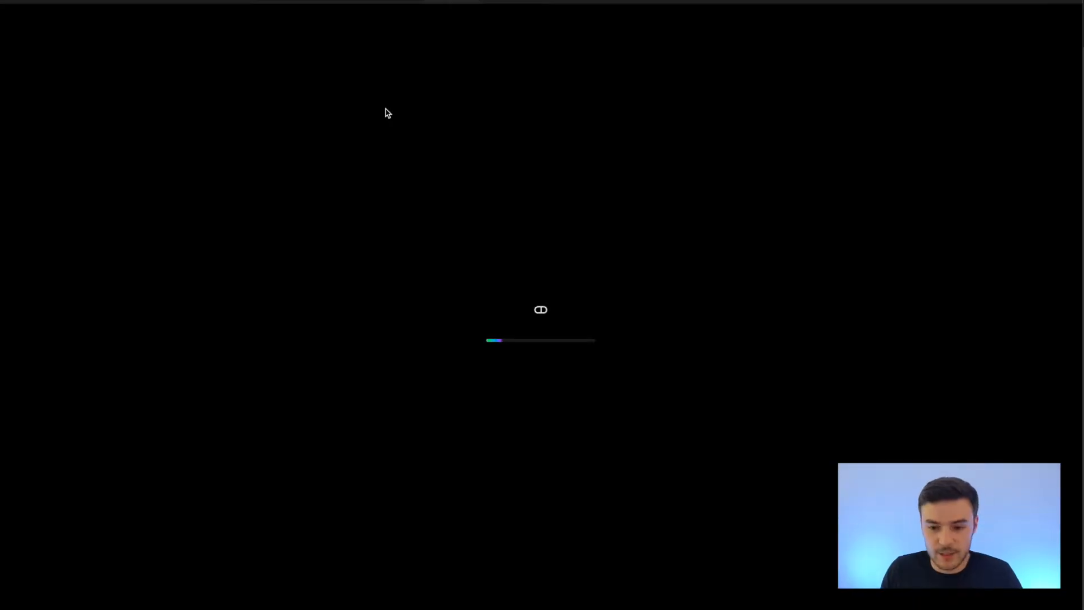
click(631, 242)
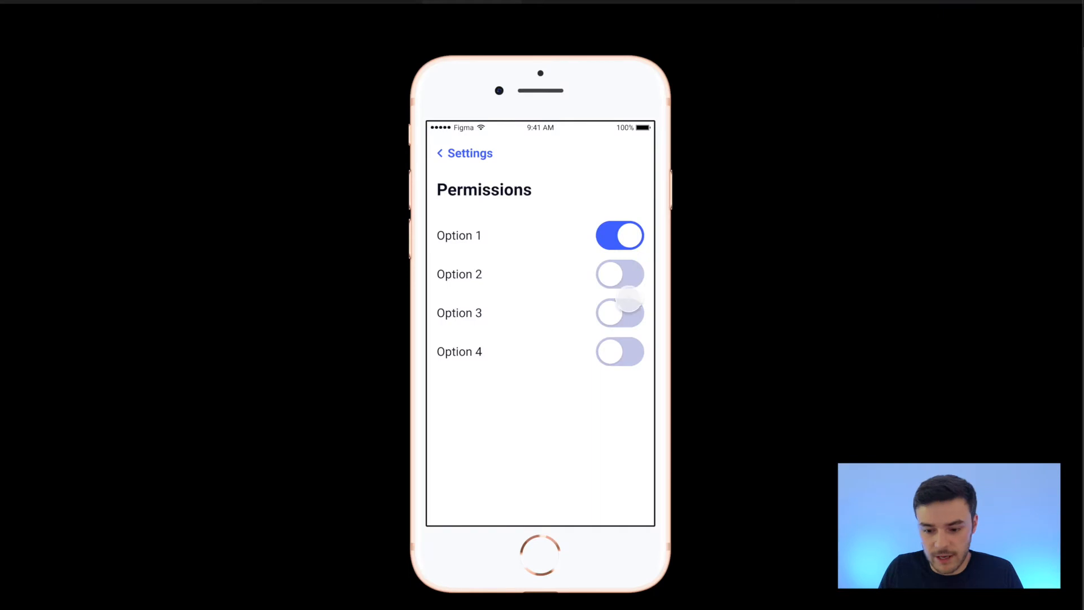
click(628, 309)
click(623, 346)
click(626, 278)
click(625, 239)
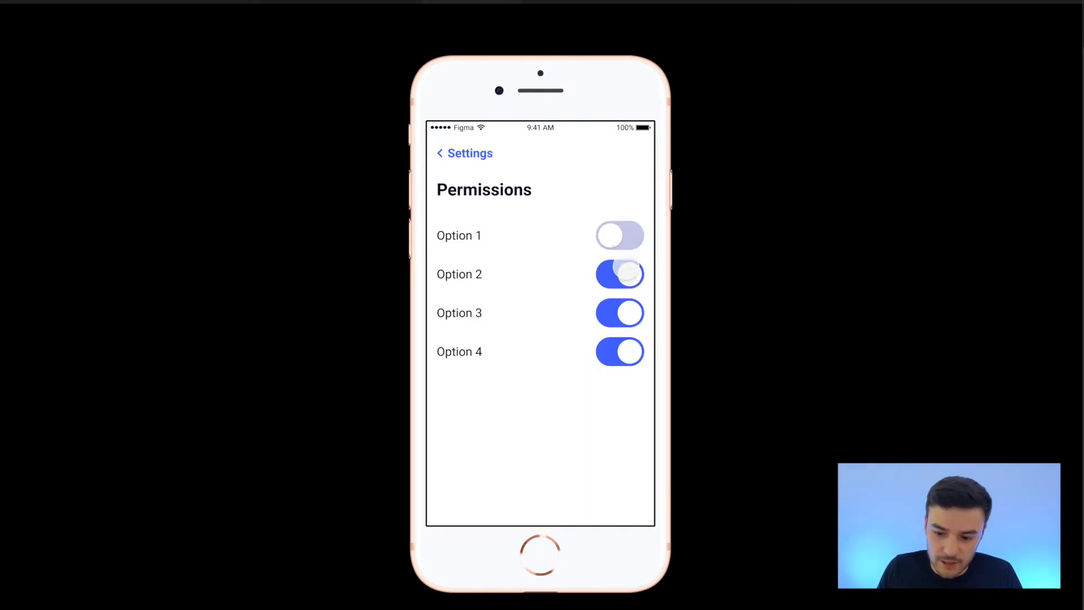
click(619, 313)
click(623, 277)
click(623, 353)
click(627, 310)
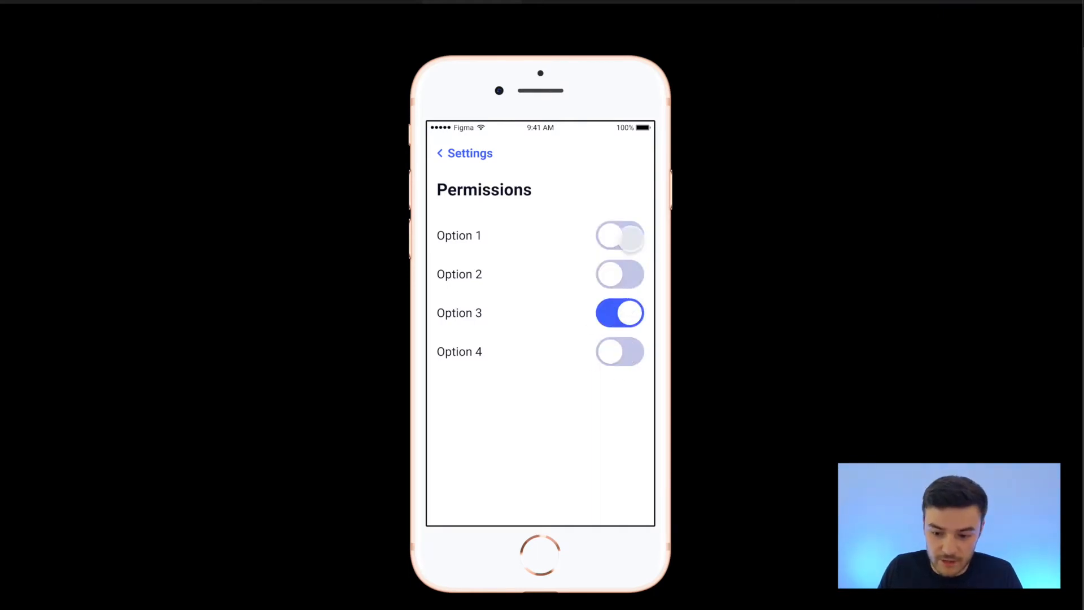
click(629, 237)
click(628, 350)
click(631, 317)
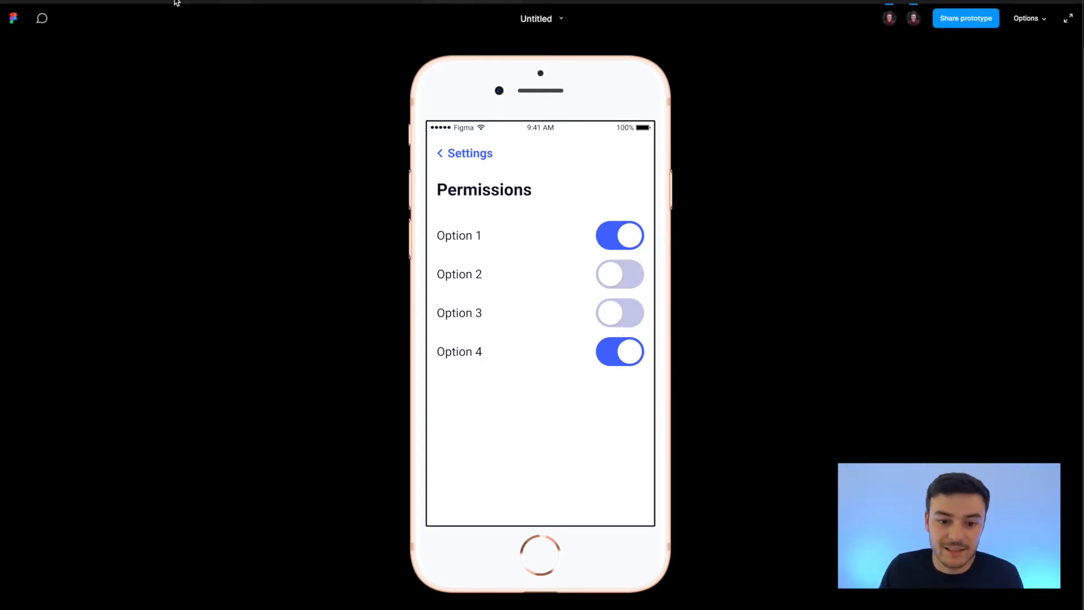
Switch to the Figma Interactive Components Playground file and examine the on and off variants of the toggle component.
click(369, 1)
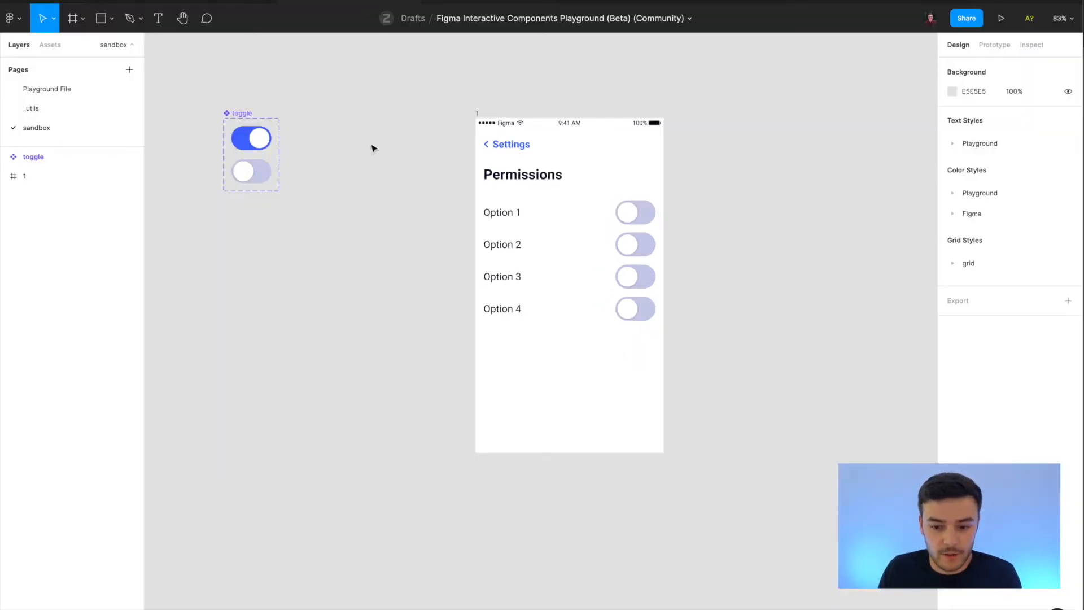
click(339, 131)
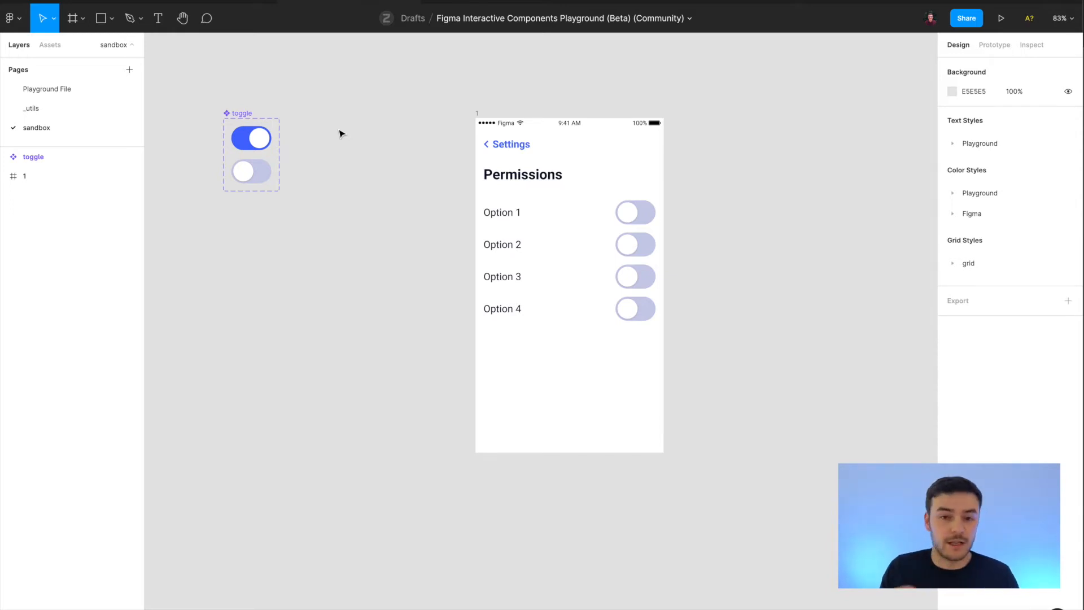
click(240, 115)
scroll(206, 123, up, 5)
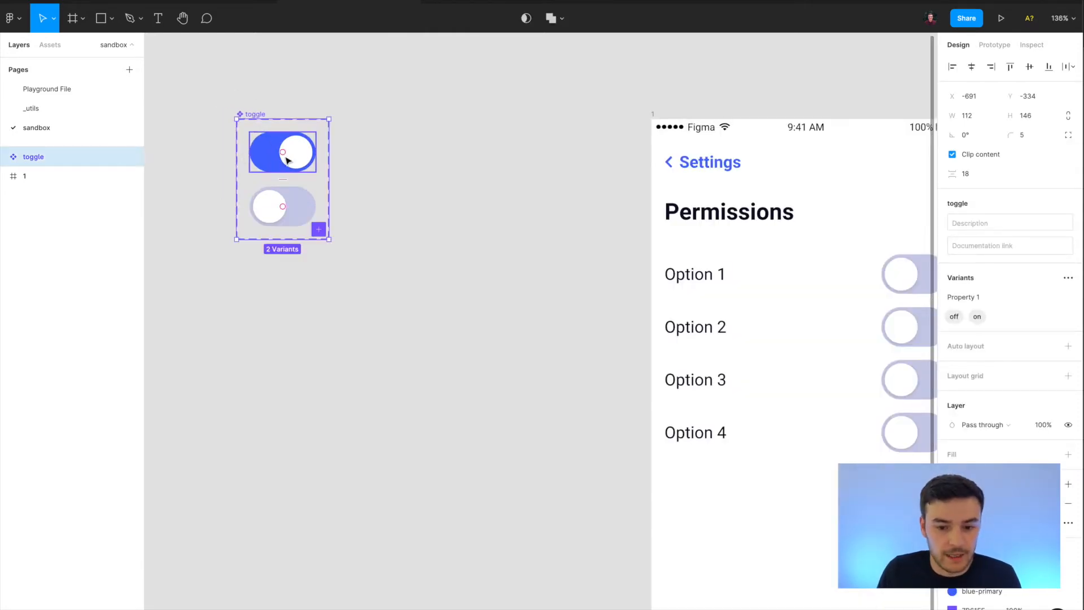
scroll(242, 123, up, 1)
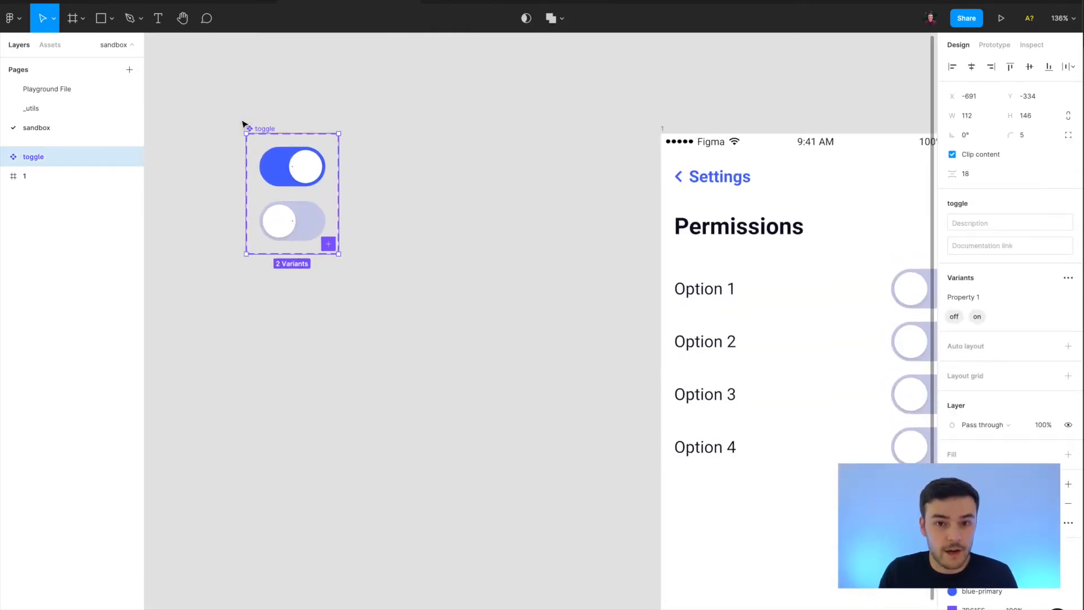
click(303, 172)
click(268, 130)
click(83, 196)
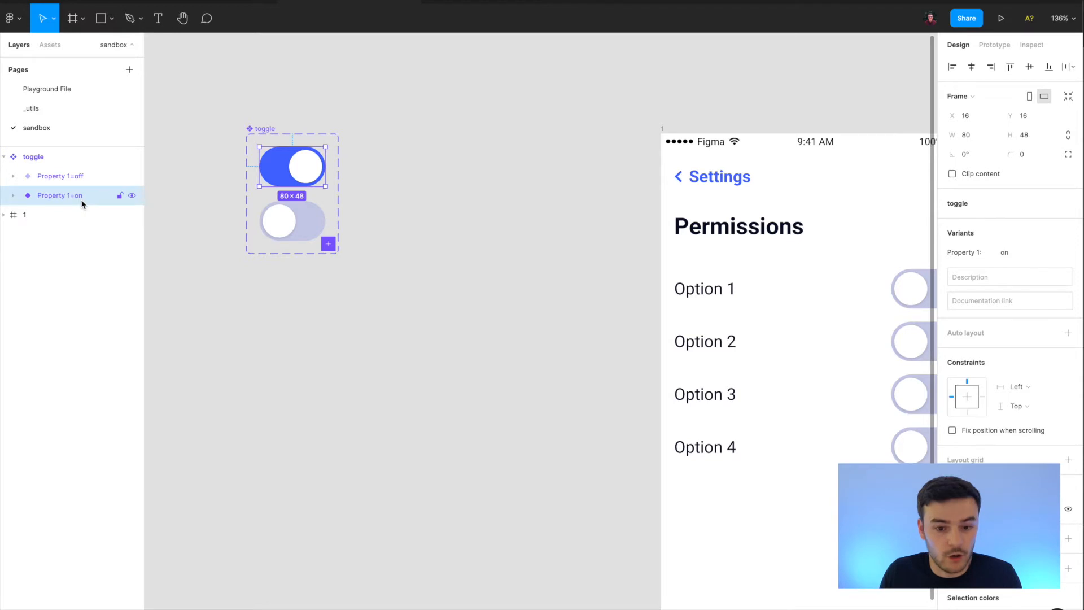
click(273, 229)
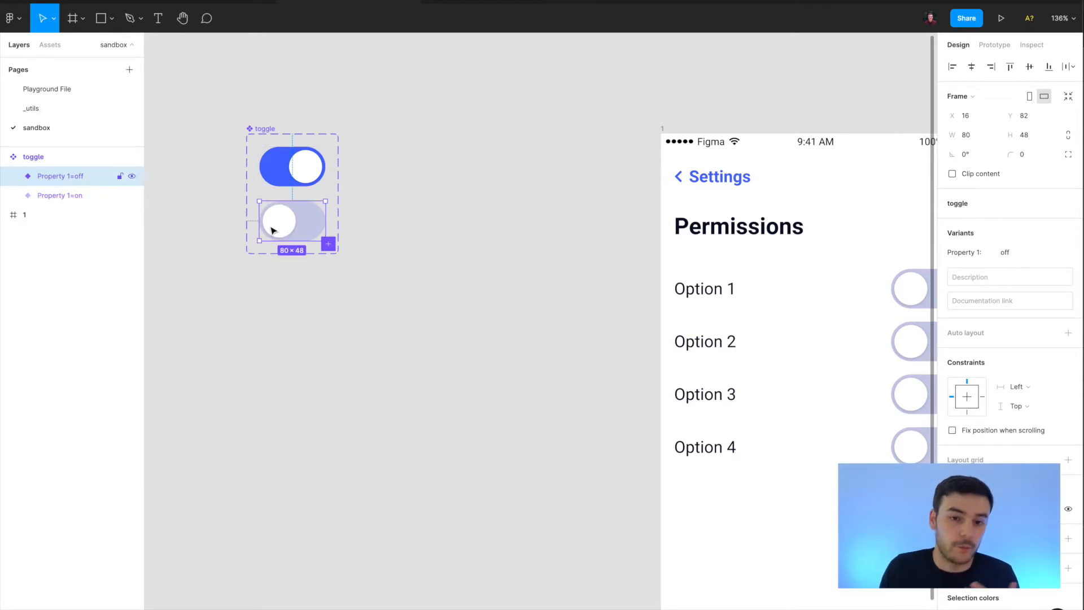
click(409, 249)
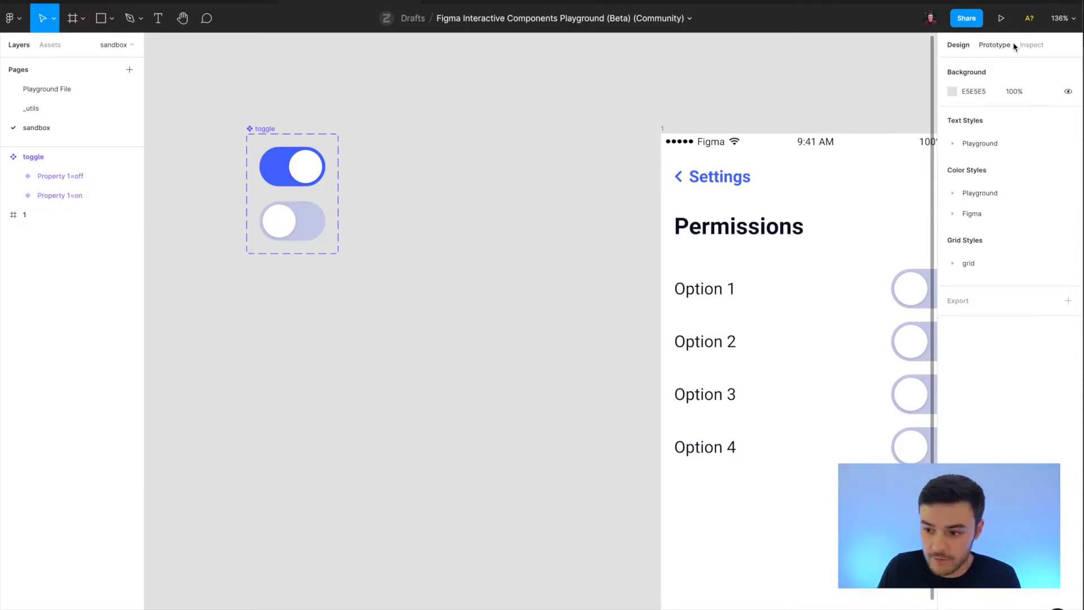
Show the prototype links in the toggle component and inspect the interaction details of its on and off variants.
click(995, 47)
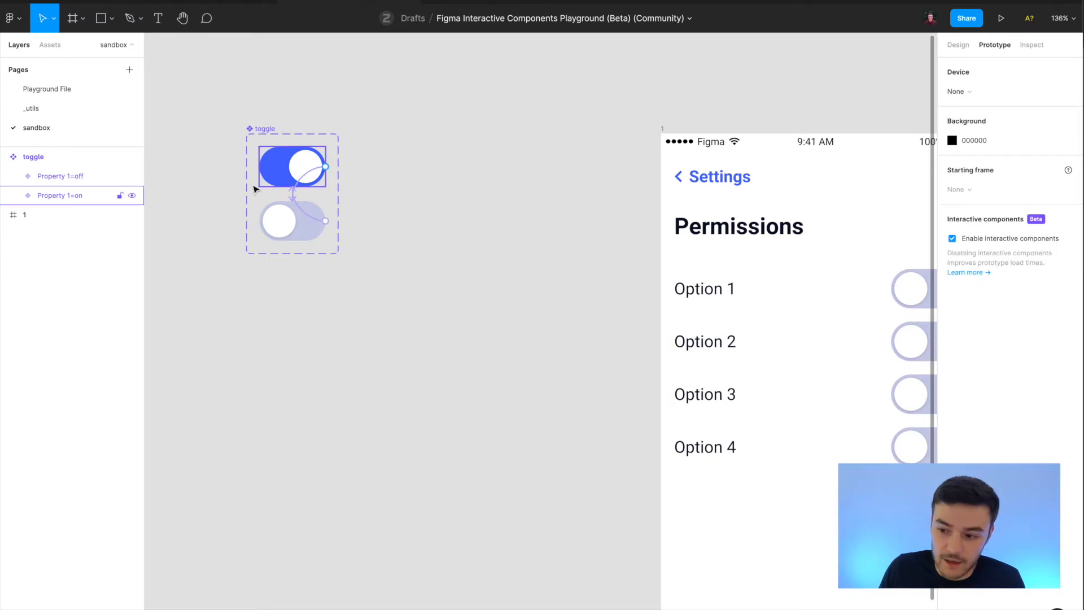
scroll(259, 189, up, 3)
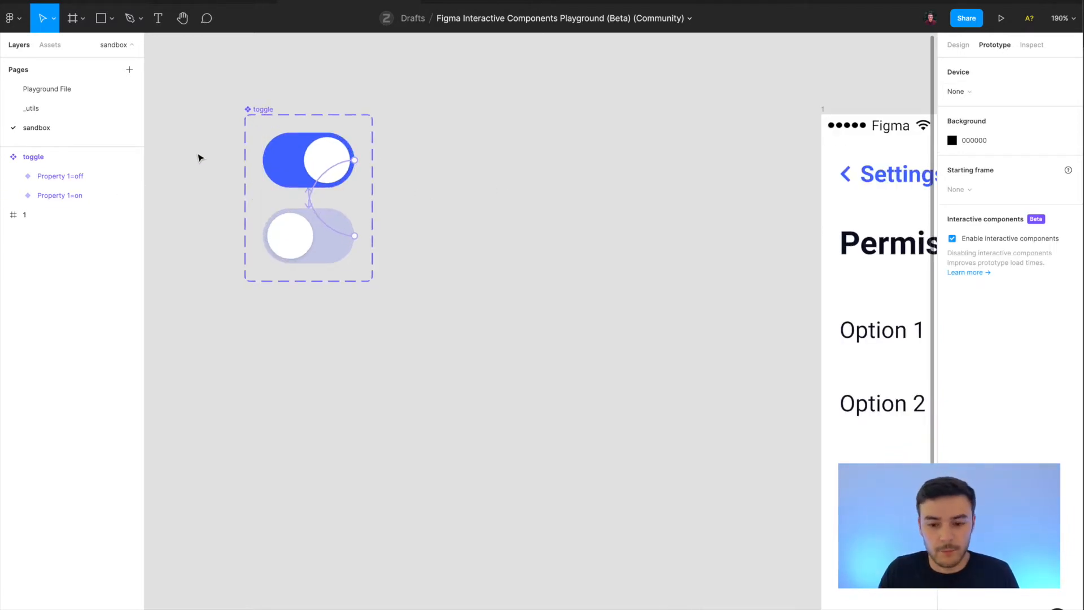
scroll(240, 186, up, 3)
click(316, 148)
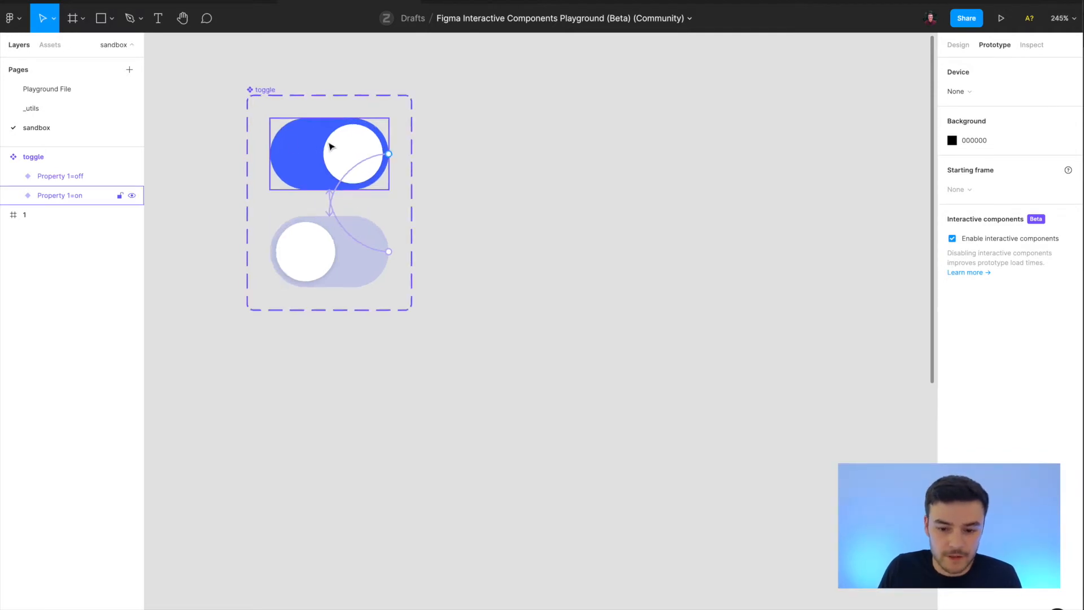
click(318, 157)
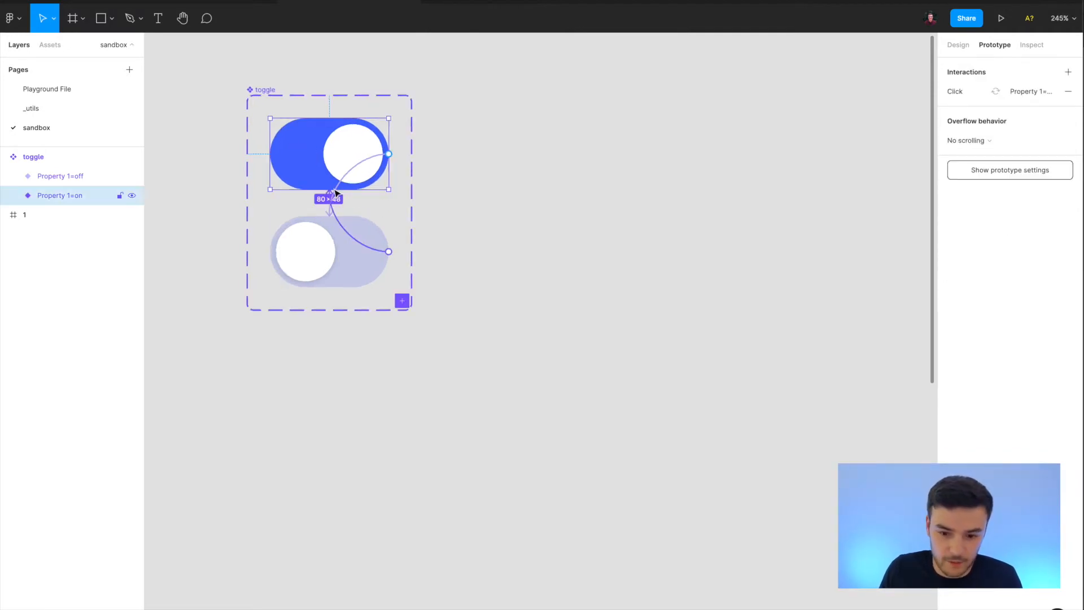
click(346, 165)
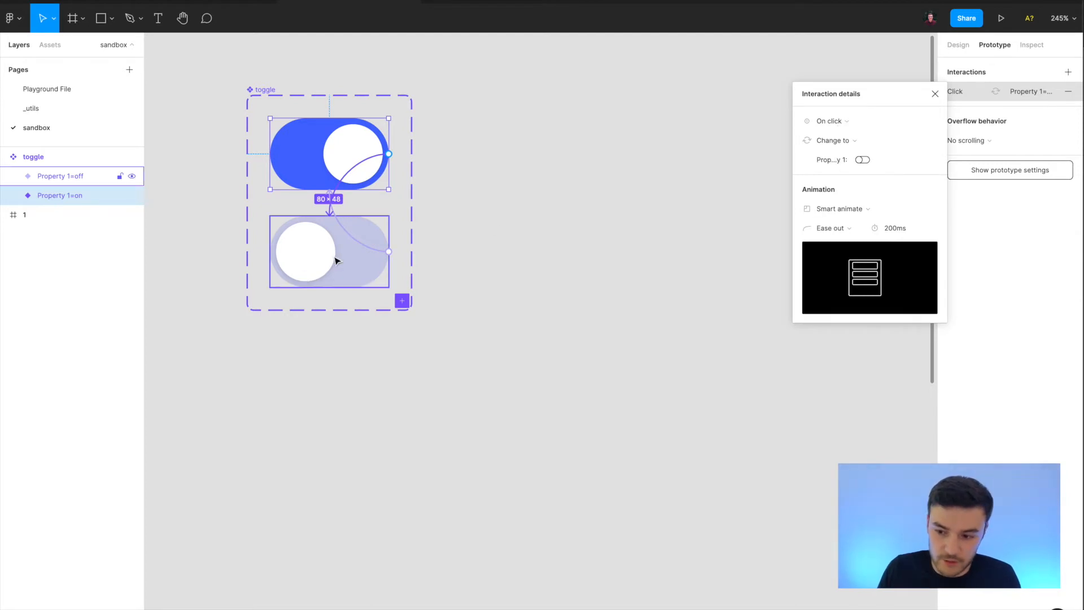
click(316, 266)
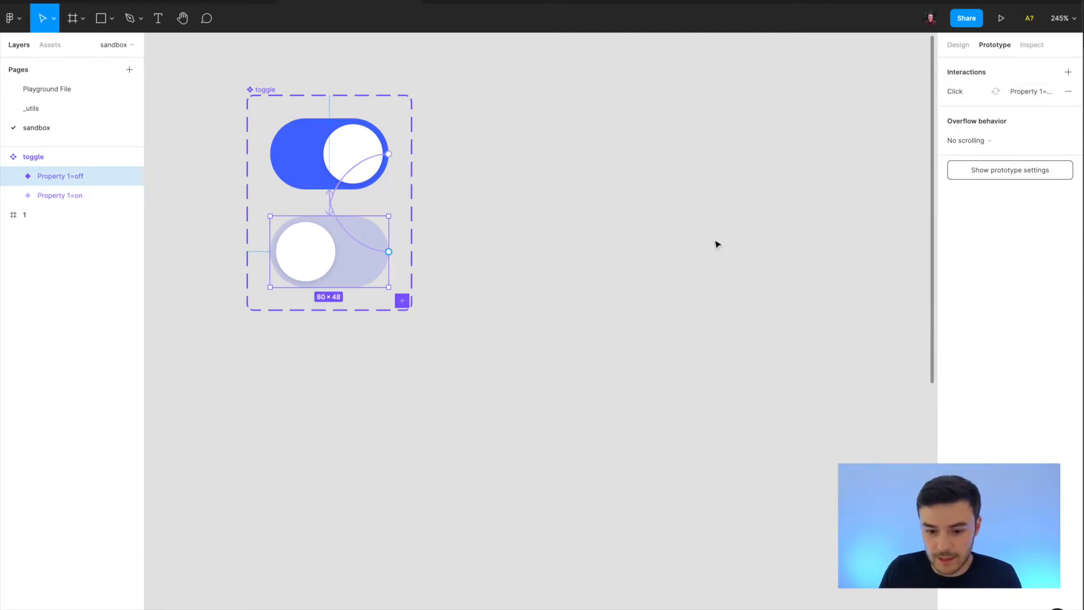
click(350, 238)
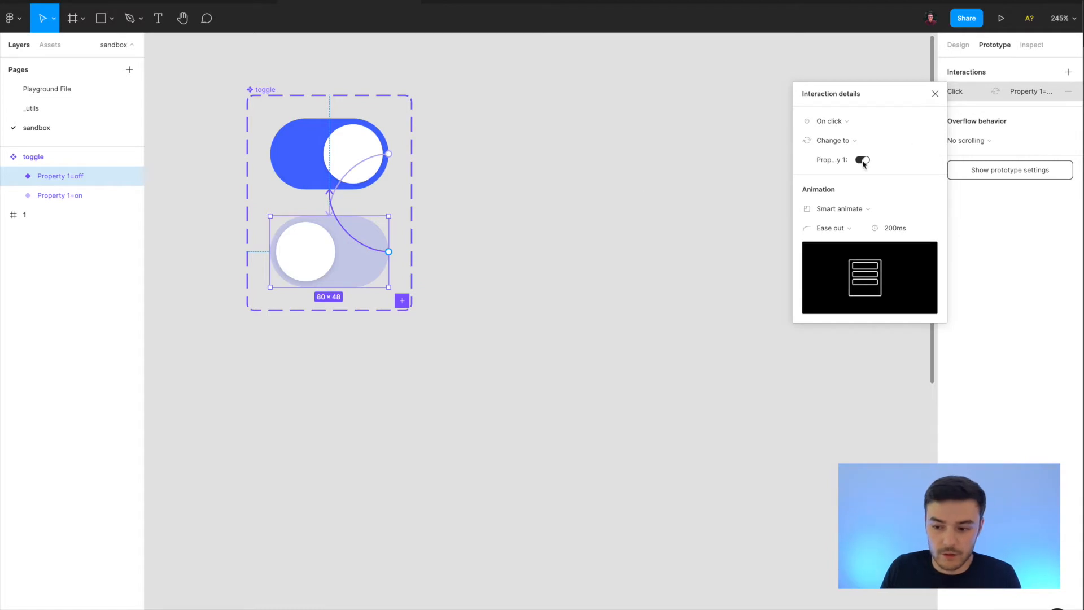
click(662, 366)
Present the playground file's Permissions frame and switch its four option toggles on and off.
scroll(662, 365, down, 5)
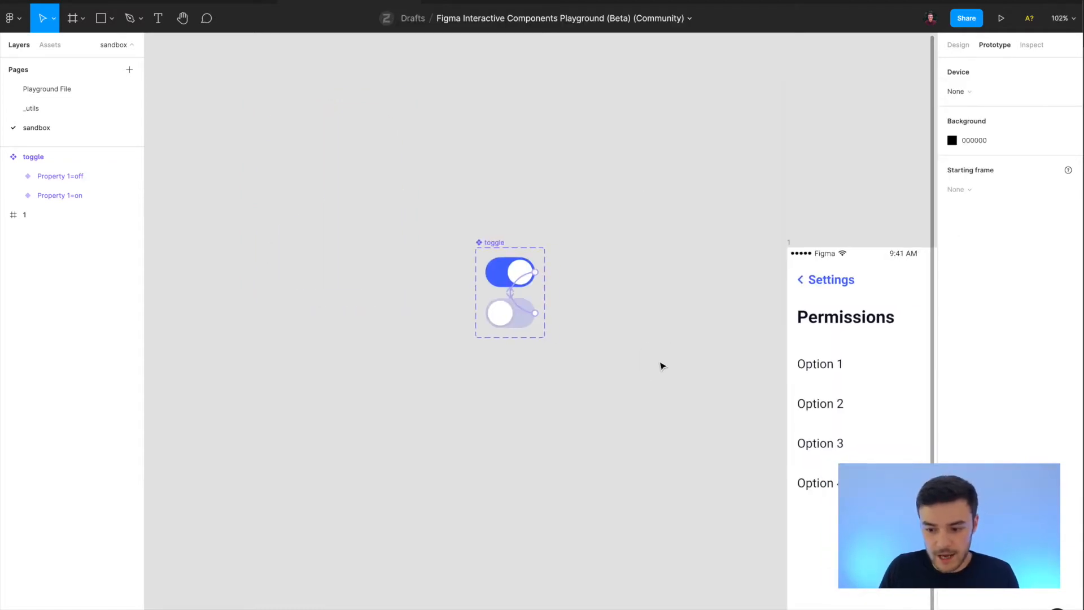
scroll(662, 366, right, 5)
scroll(598, 308, down, 2)
click(453, 144)
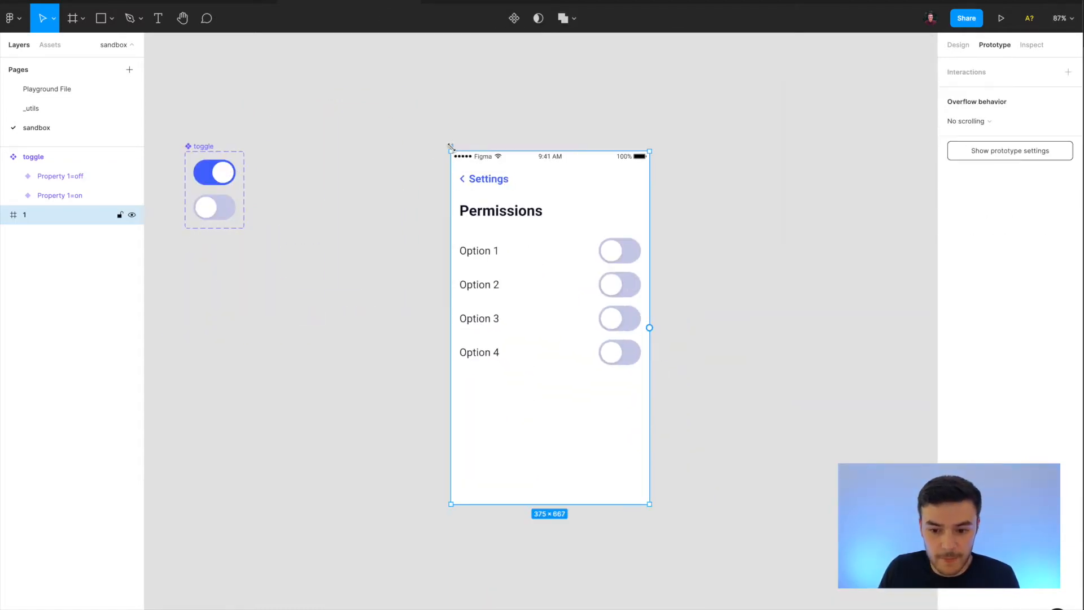
click(1001, 18)
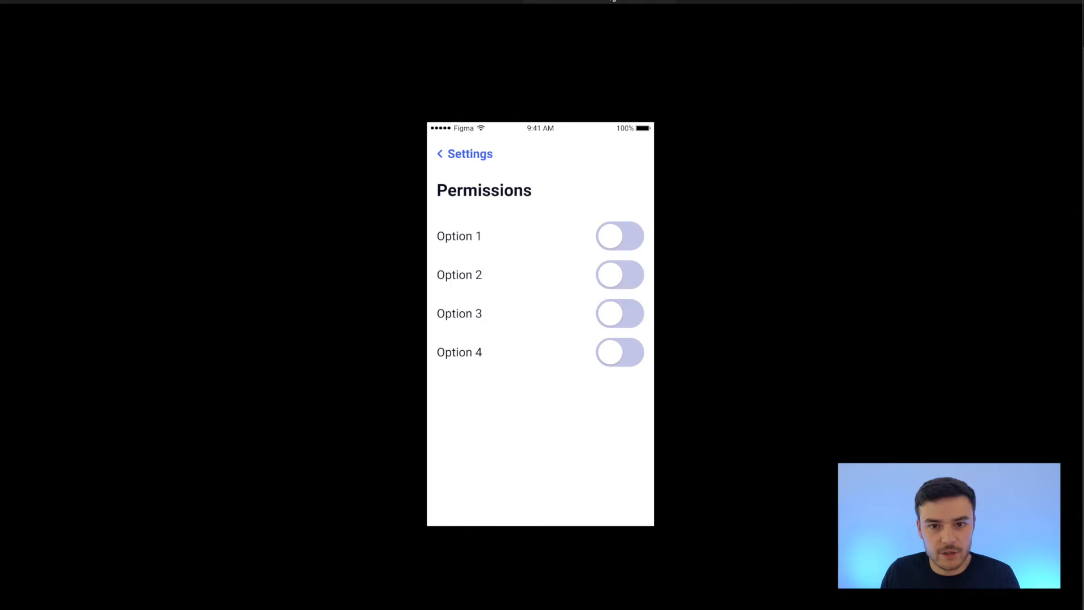
click(615, 241)
click(623, 274)
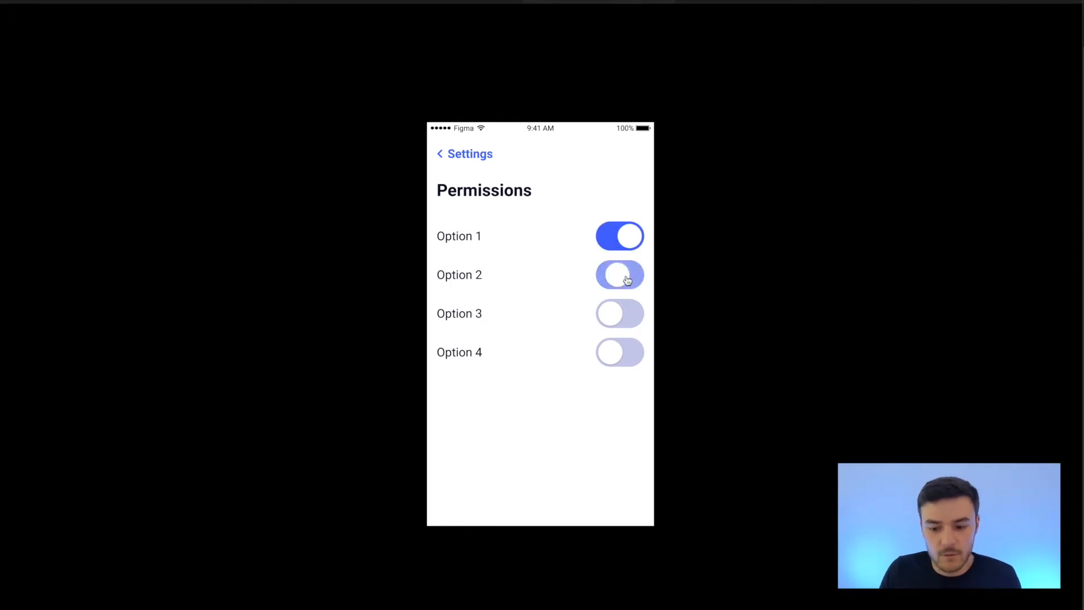
click(627, 322)
click(631, 357)
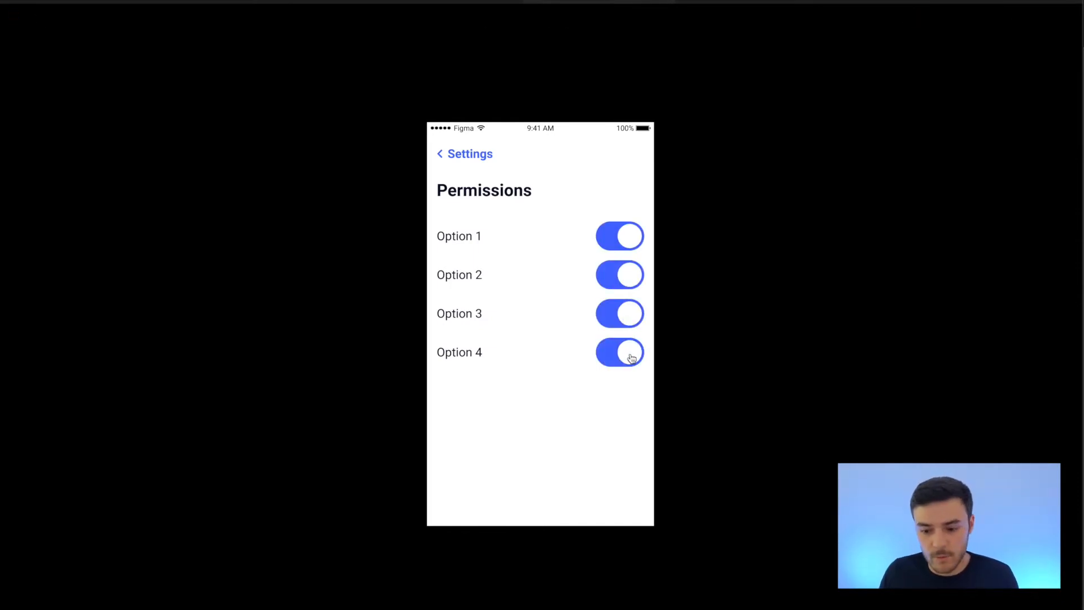
click(632, 280)
click(627, 313)
click(619, 239)
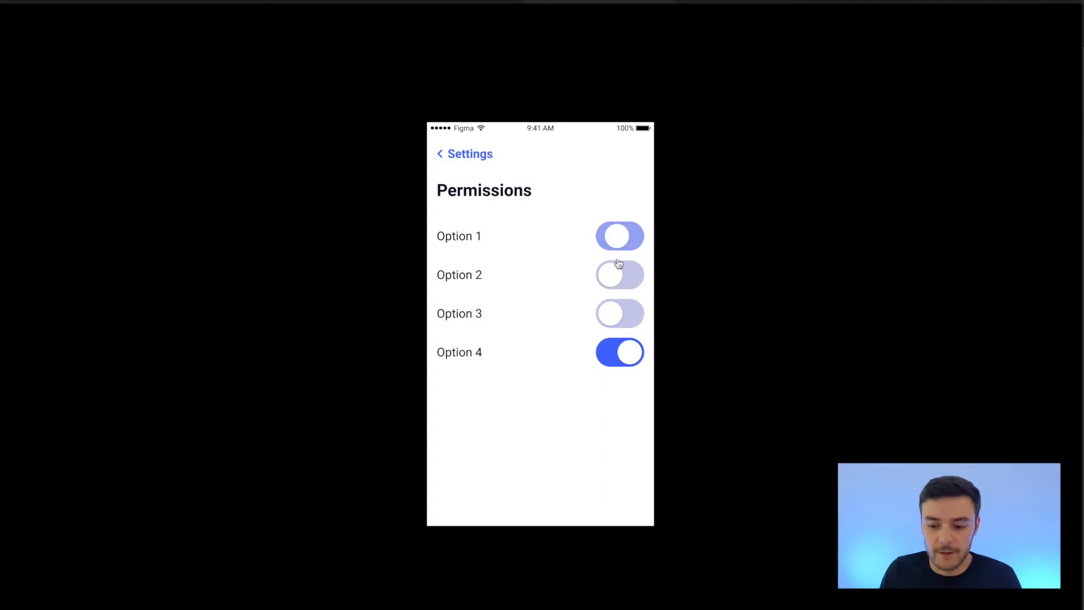
click(630, 367)
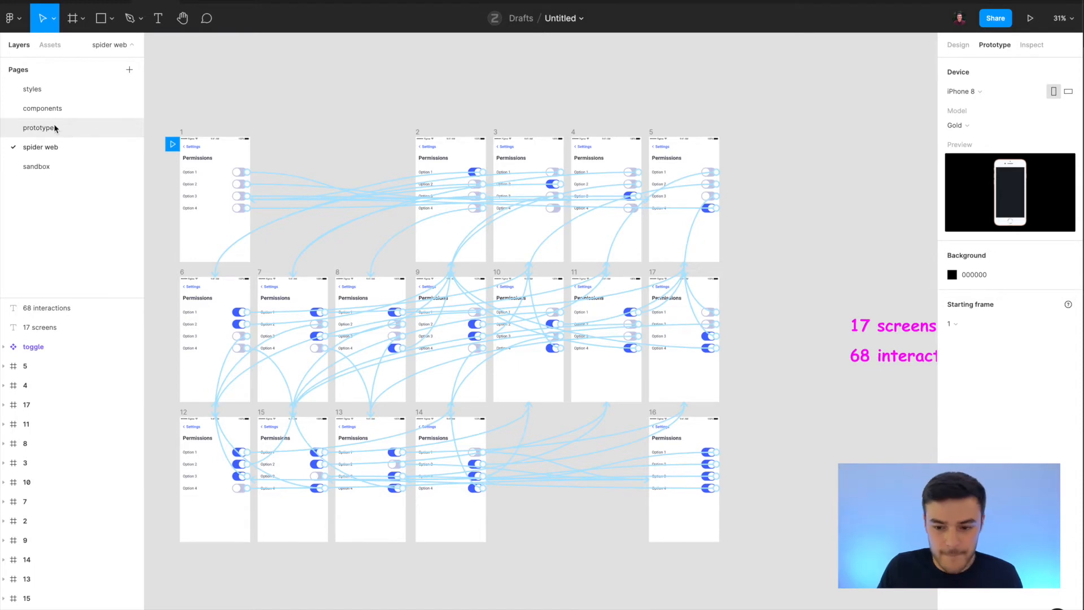
Switch to the prototype page of the Untitled file and examine the linked frames 1 and 2.
click(39, 128)
scroll(387, 356, down, 1)
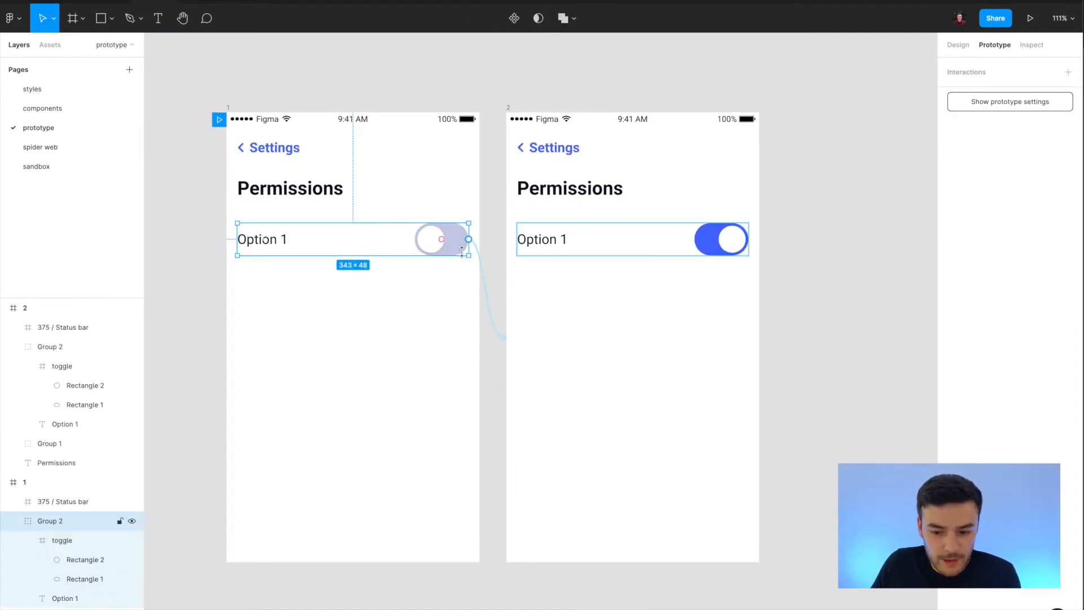
click(415, 334)
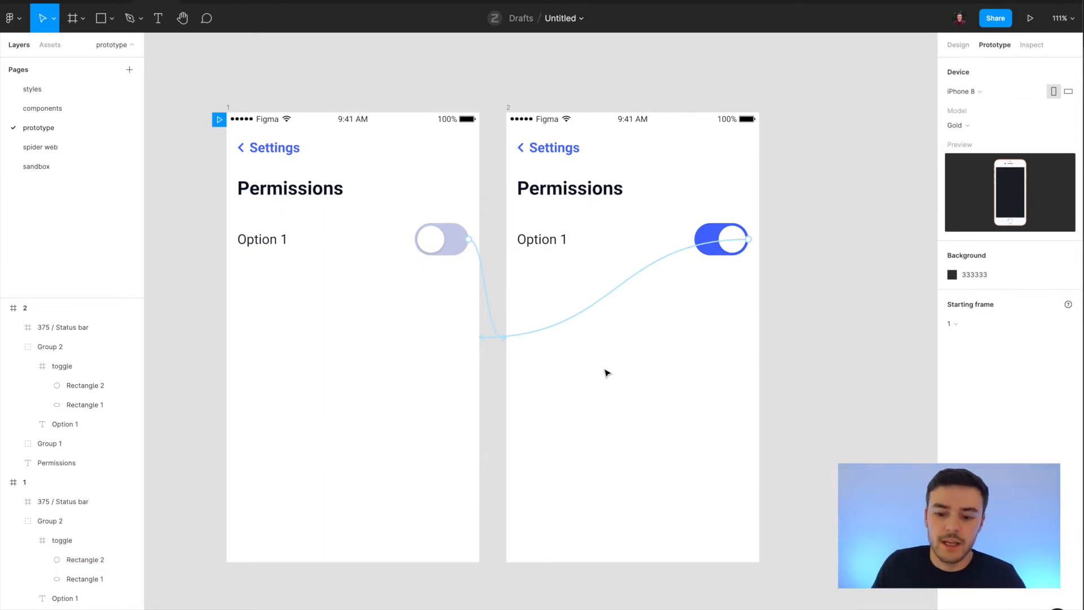
scroll(325, 177, down, 5)
click(309, 107)
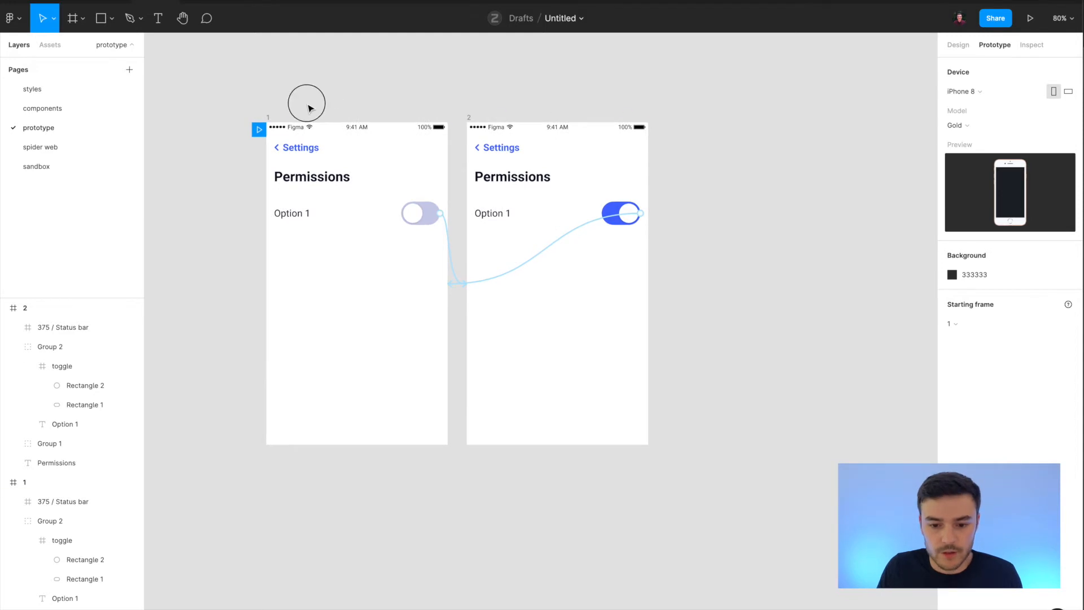
click(269, 119)
scroll(439, 83, down, 2)
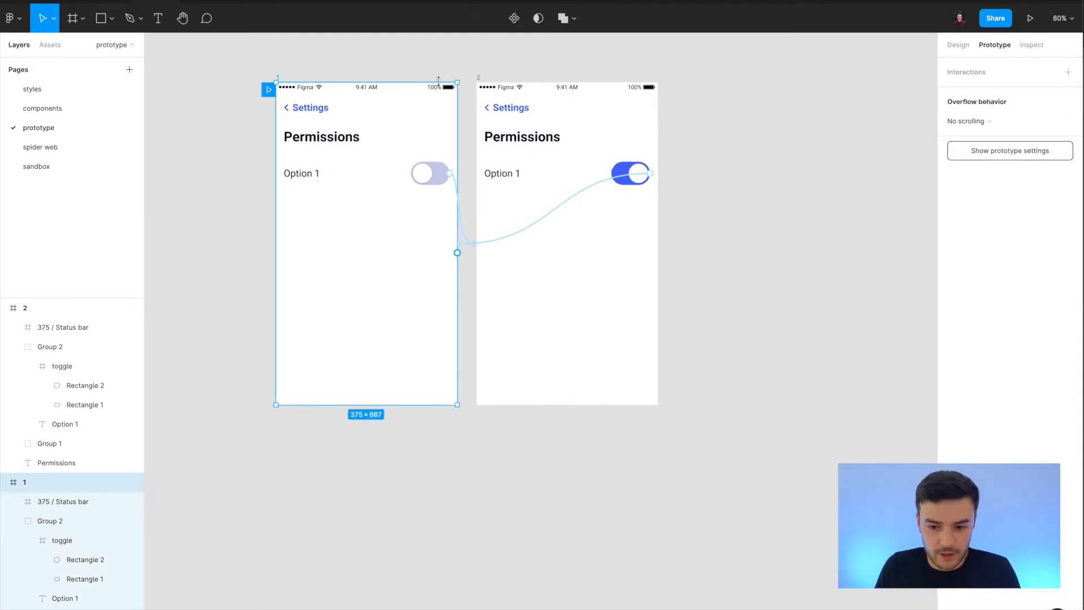
click(539, 297)
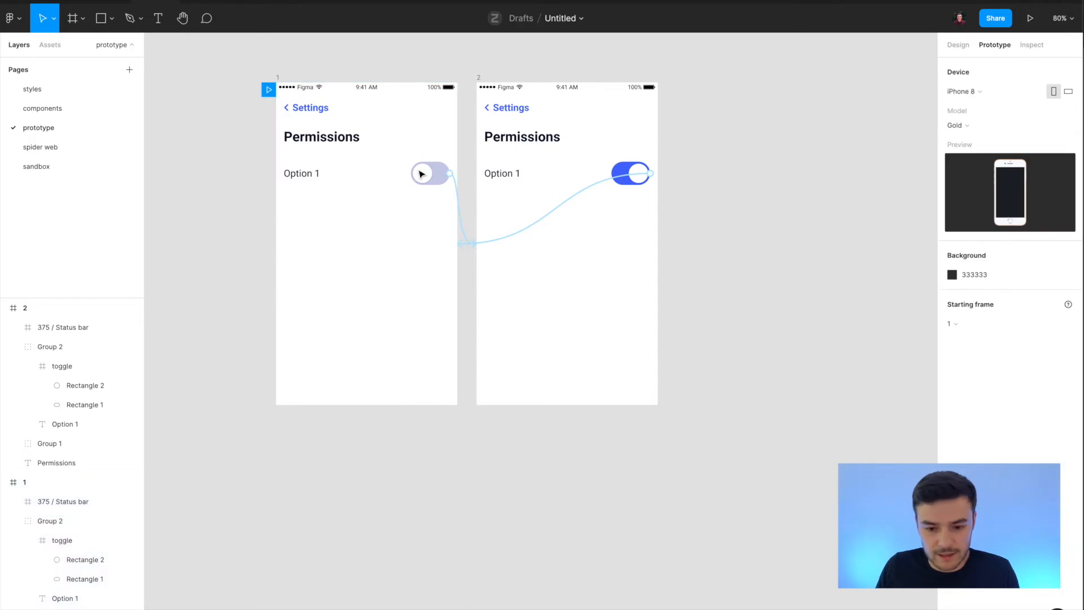
scroll(418, 175, left, 1)
scroll(462, 273, left, 2)
scroll(462, 273, up, 1)
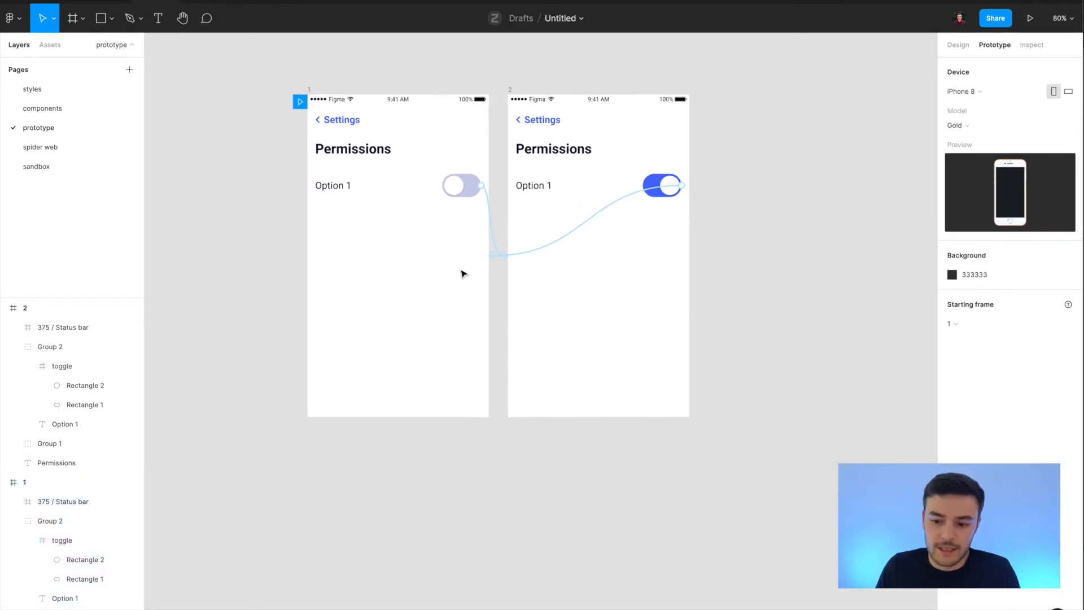
click(545, 250)
key(Delete)
click(415, 192)
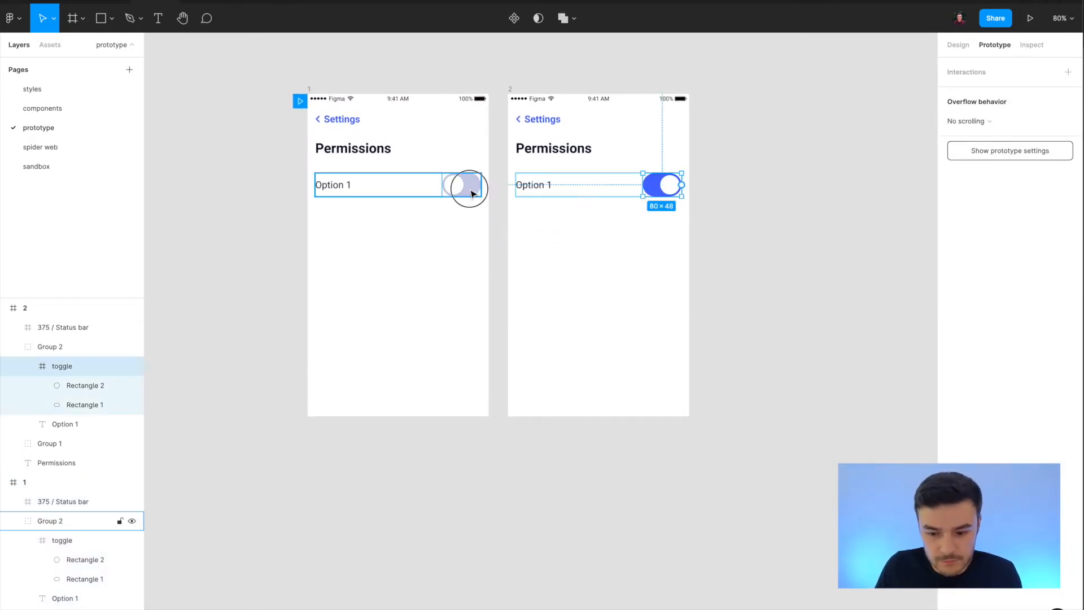
drag(481, 184, 634, 186)
key(ctrl+z)
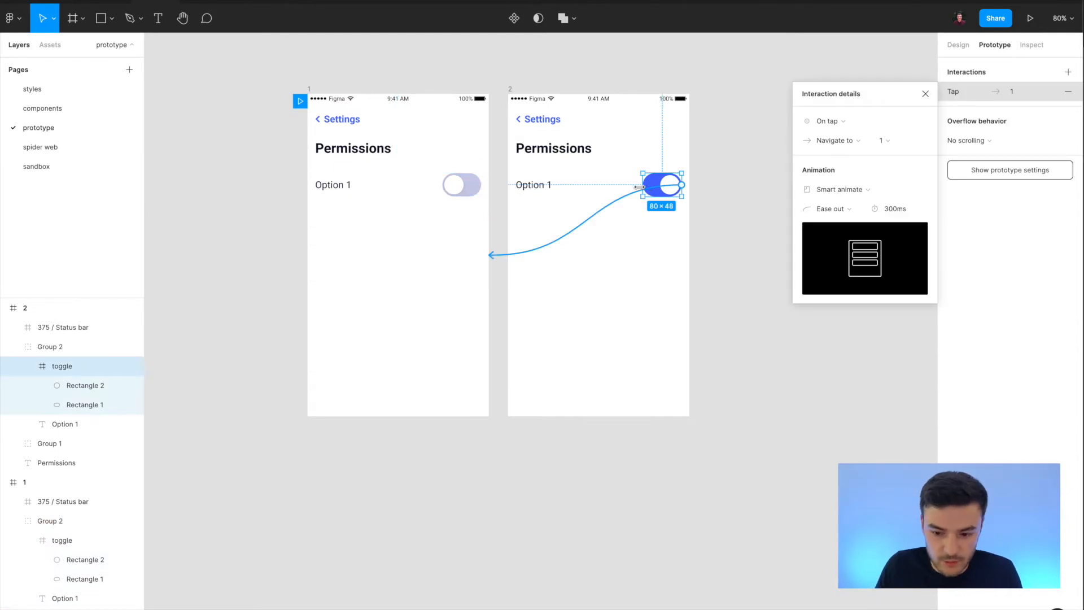
click(605, 336)
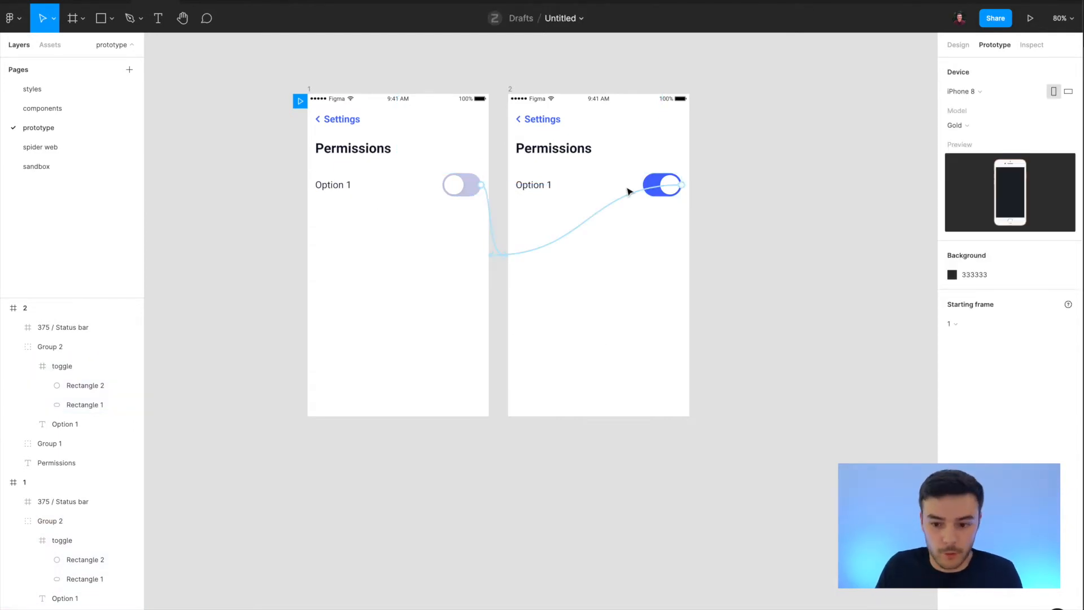
Remove the prototype link that leads from frame 2's switched-on toggle back to frame 1.
click(542, 243)
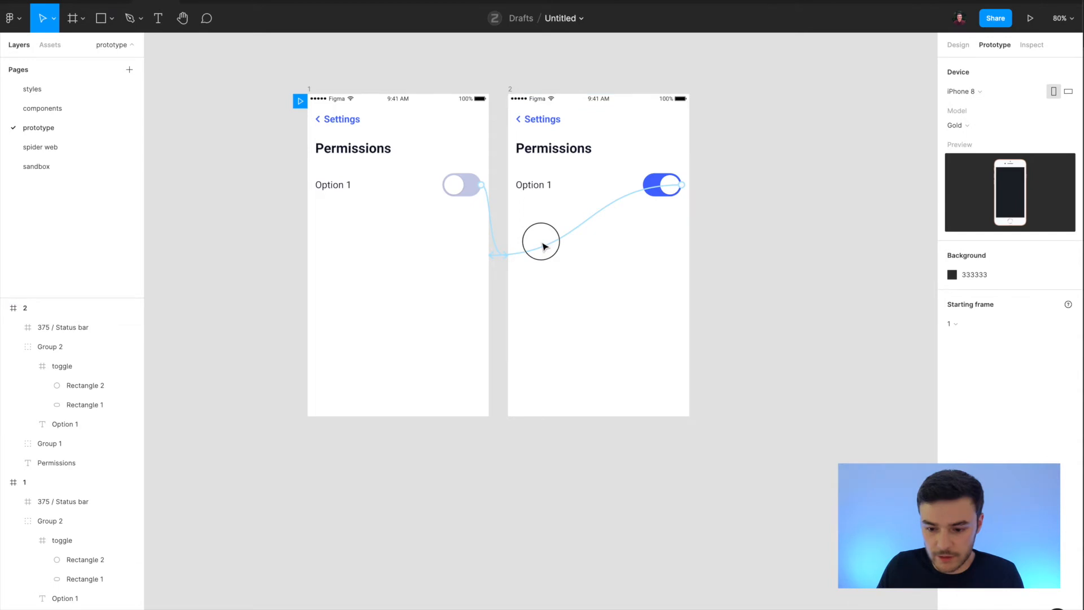
key(Delete)
click(755, 188)
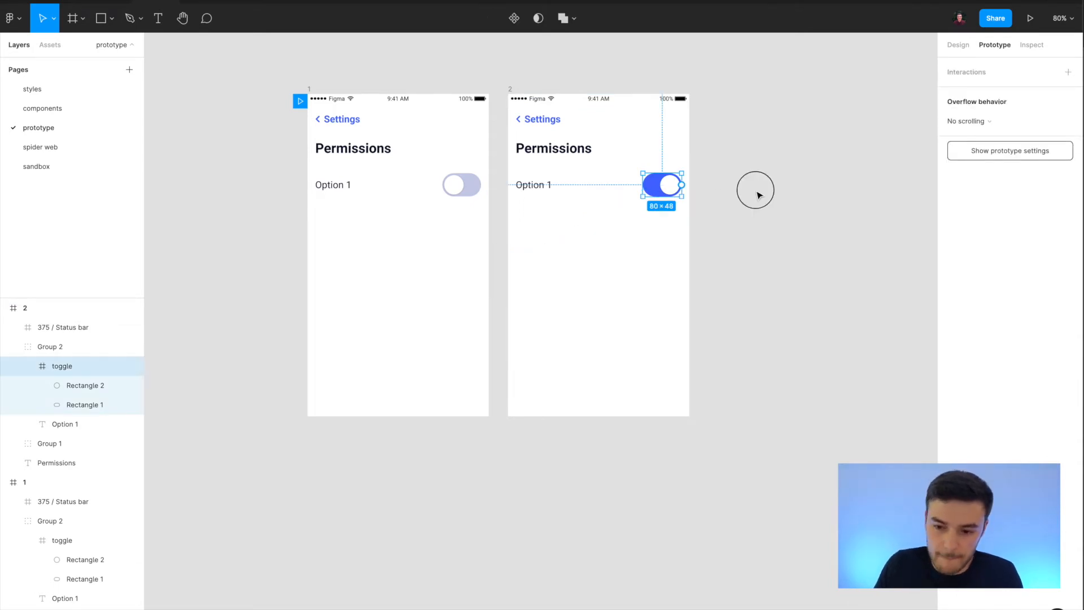
Duplicate frame 2 so that the copy sits beside it as a third Permissions screen.
click(509, 89)
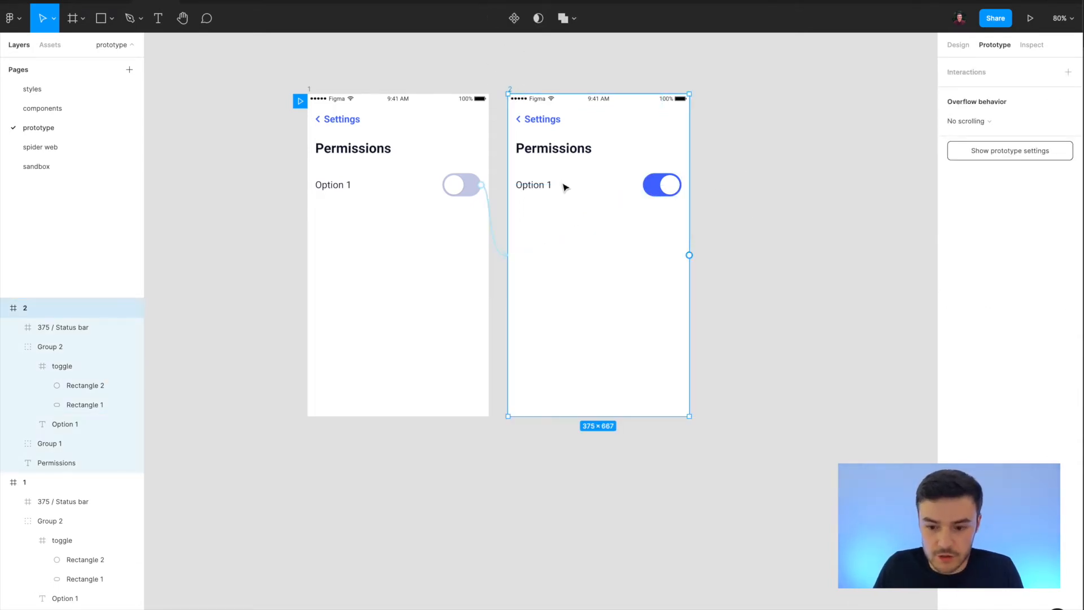
key(ctrl+d)
scroll(666, 103, right, 3)
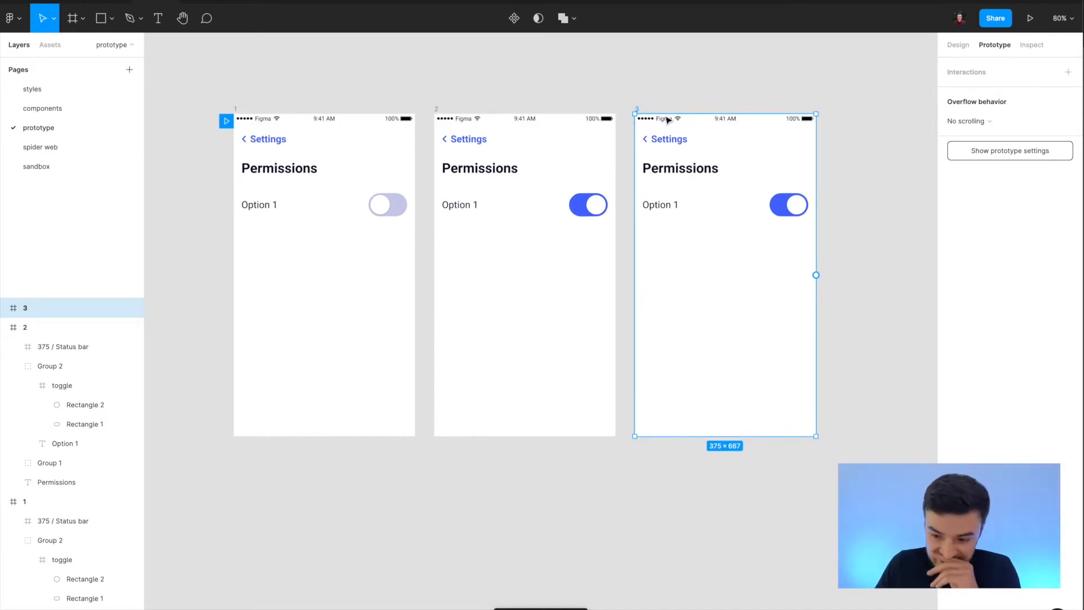
click(905, 399)
scroll(905, 399, right, 5)
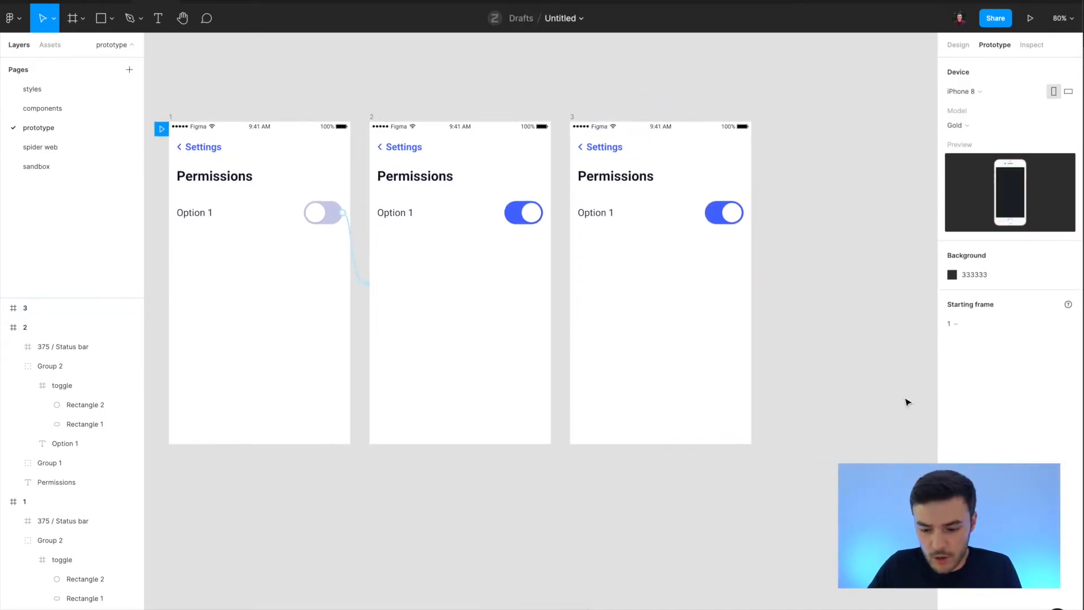
Draw a 375 × 250 rectangle across the bottom of frame 3 and round its two top corners to 16.
key(r)
drag(563, 324, 742, 444)
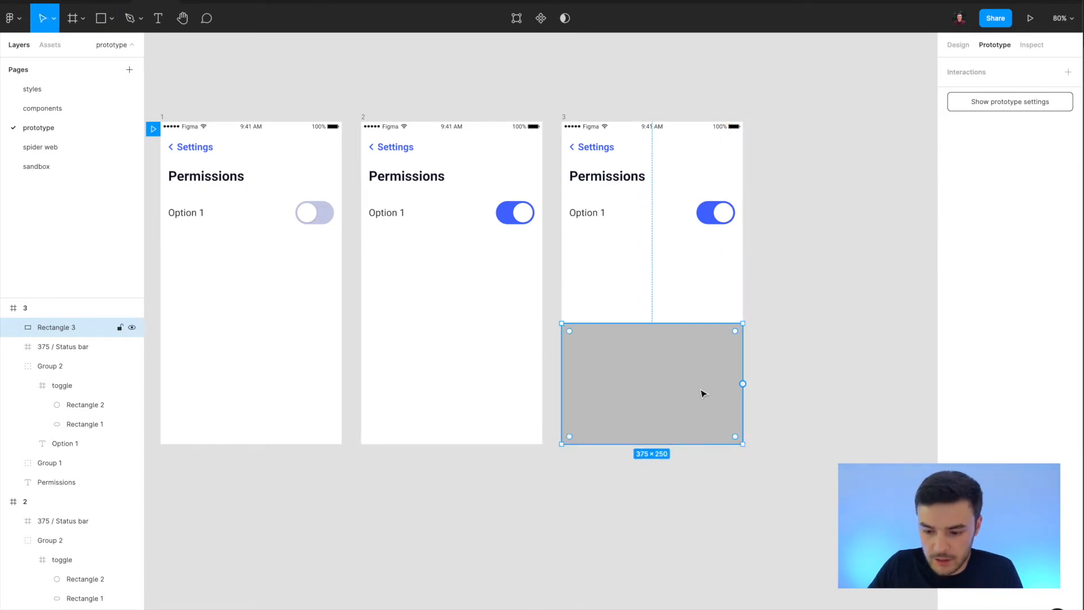
double_click(668, 373)
drag(557, 314, 782, 366)
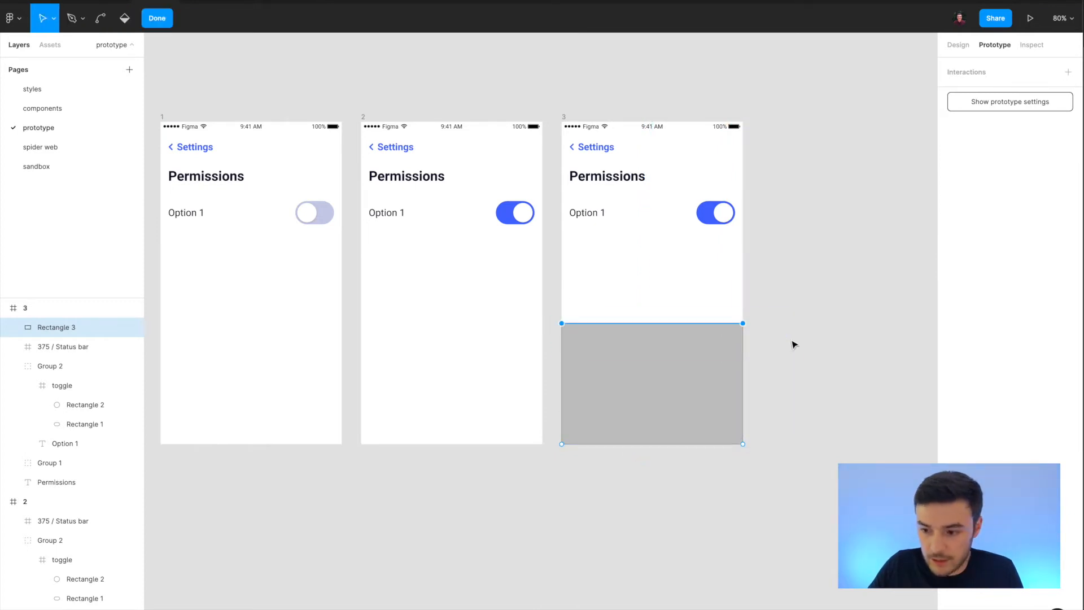
click(958, 45)
click(976, 161)
key(Return)
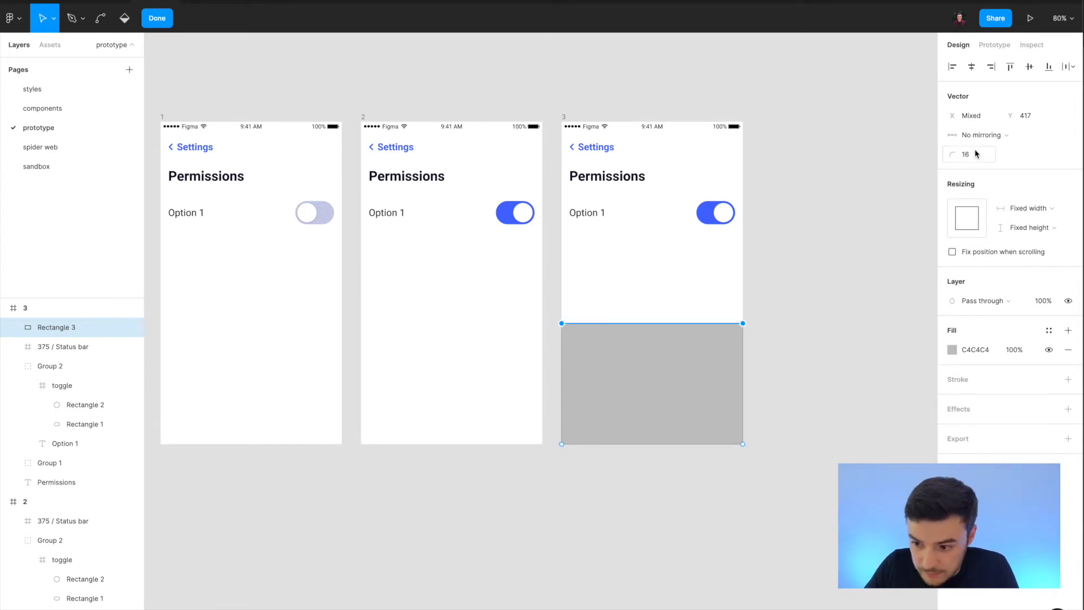
Apply the white color style and the shadow effect style to the rounded rectangle.
click(1045, 332)
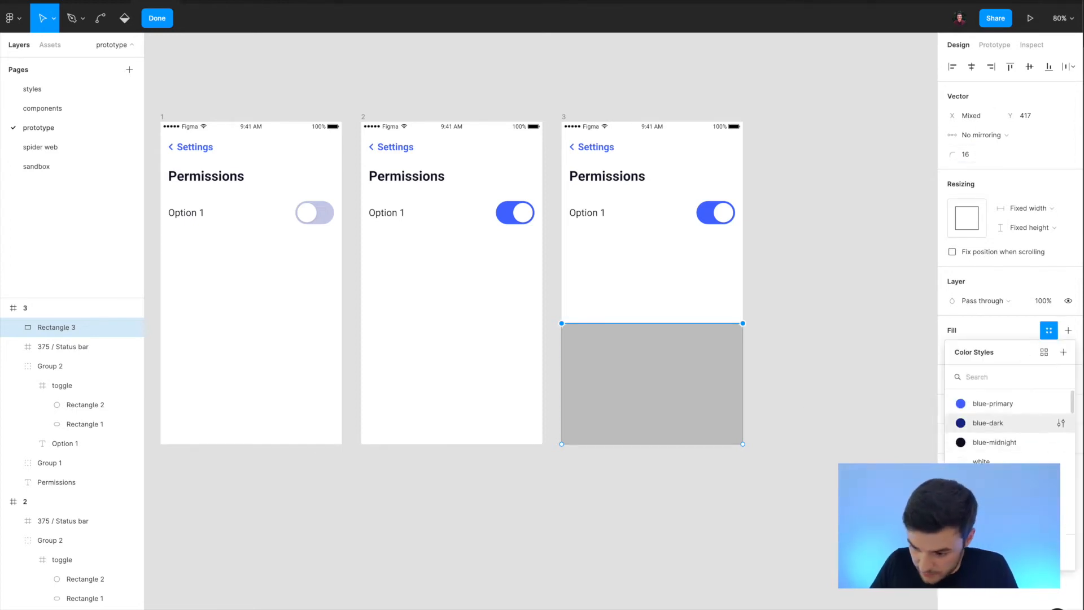
click(994, 461)
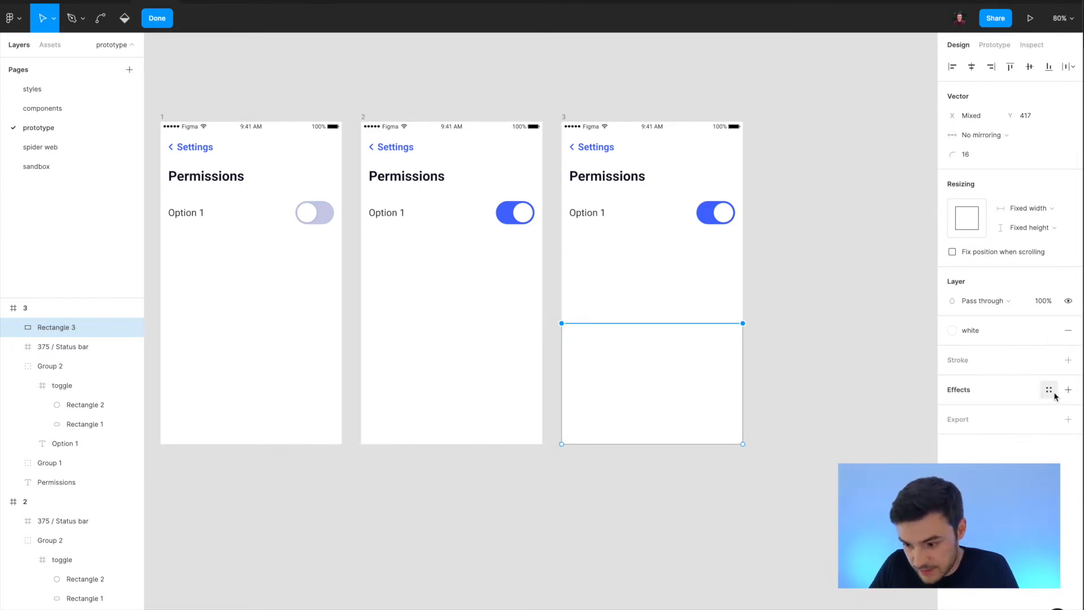
click(1049, 390)
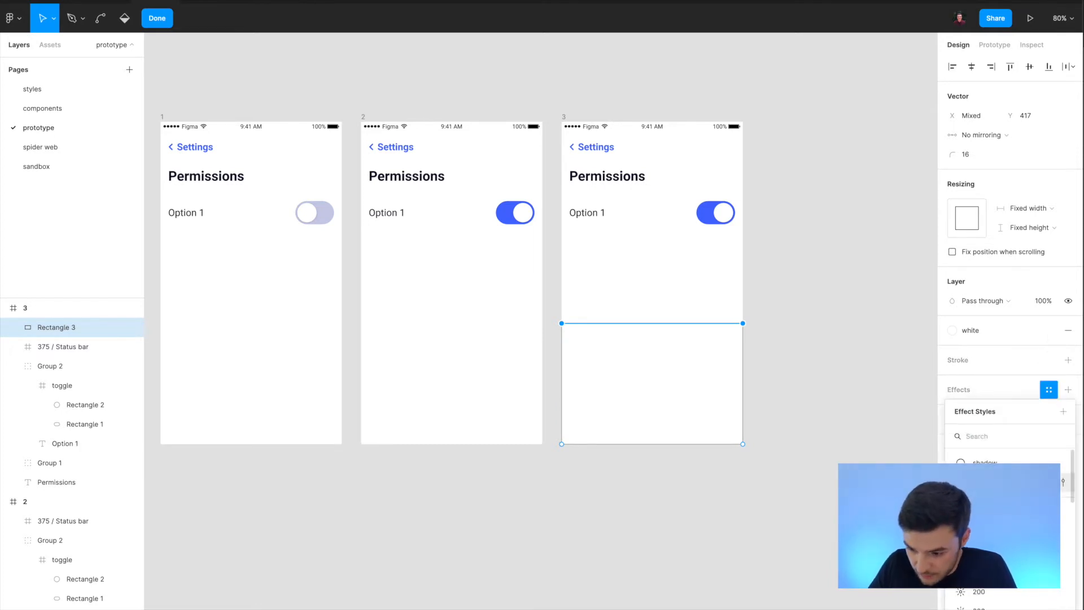
scroll(1005, 503, up, 1)
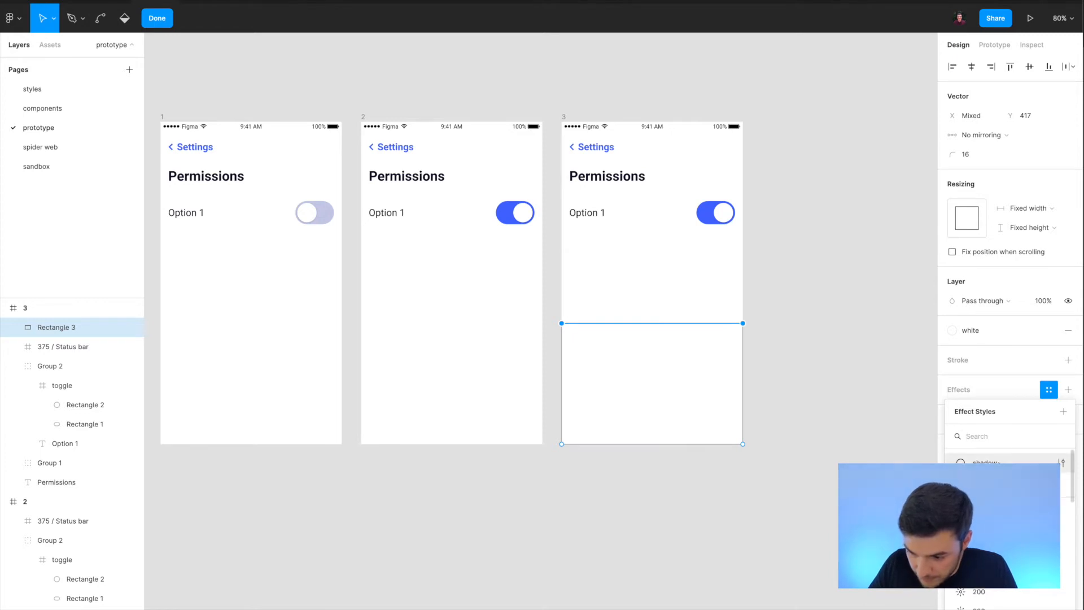
click(1005, 464)
click(858, 410)
key(Escape)
click(820, 441)
Detach the shadow style from the rectangle and set its drop shadow's Y offset to -4.
click(709, 409)
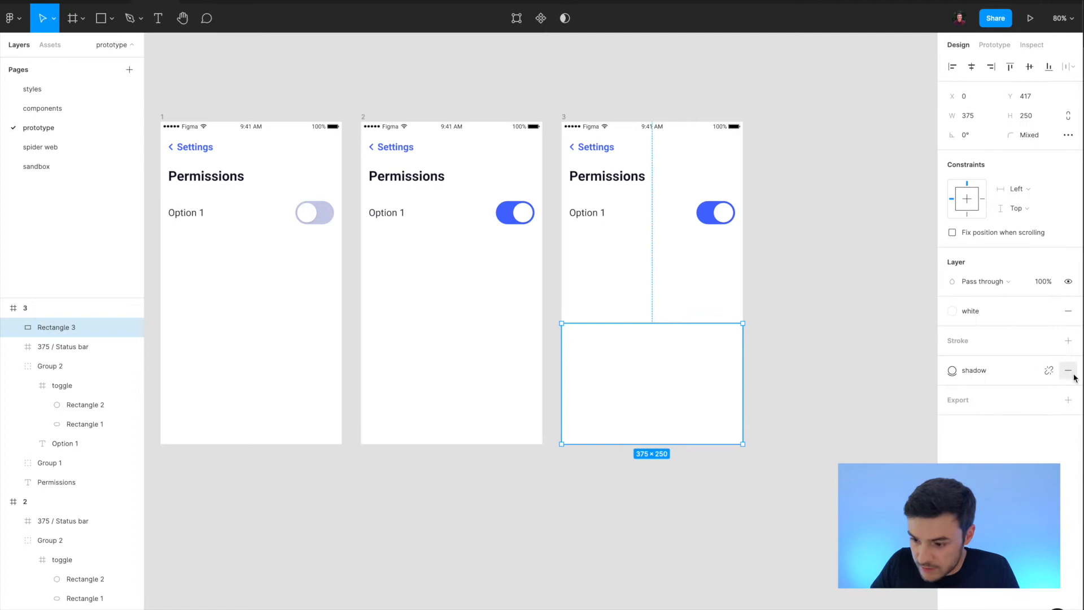
click(1050, 373)
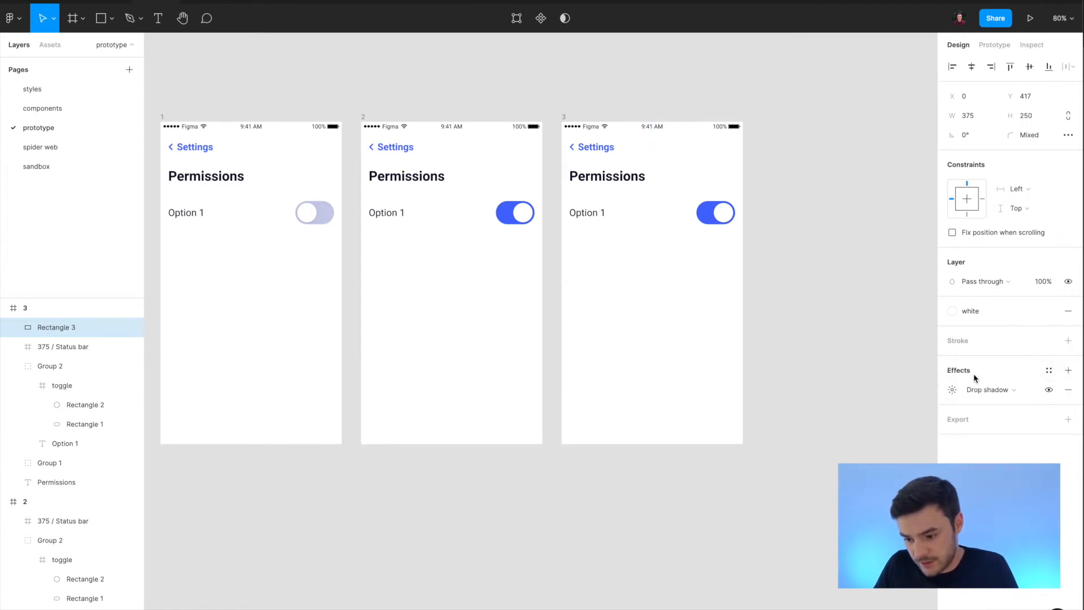
click(952, 389)
click(830, 443)
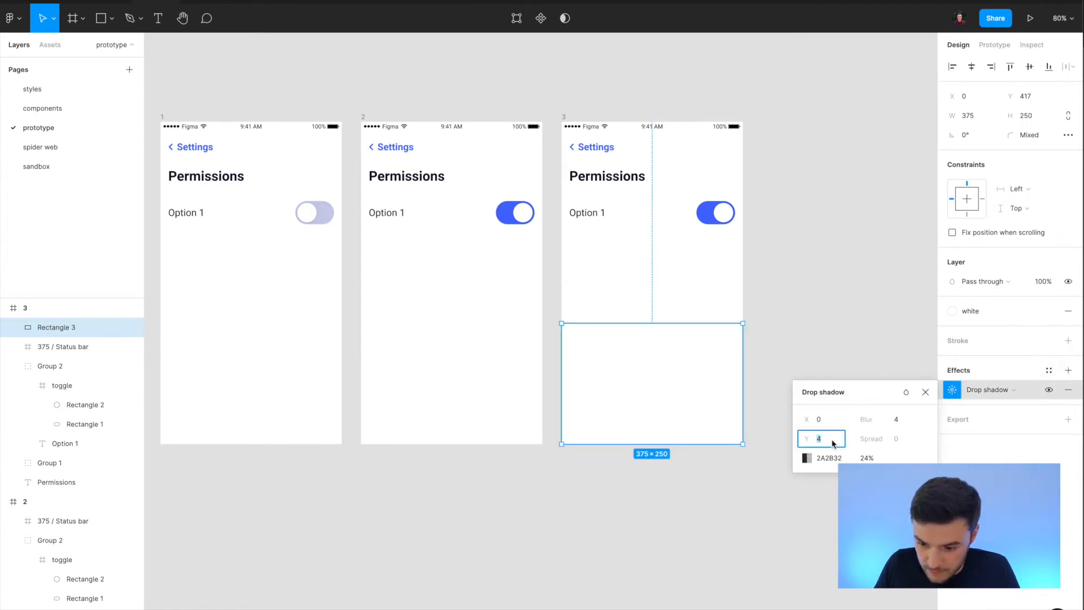
text(2)
key(Return)
text(-4)
key(Return)
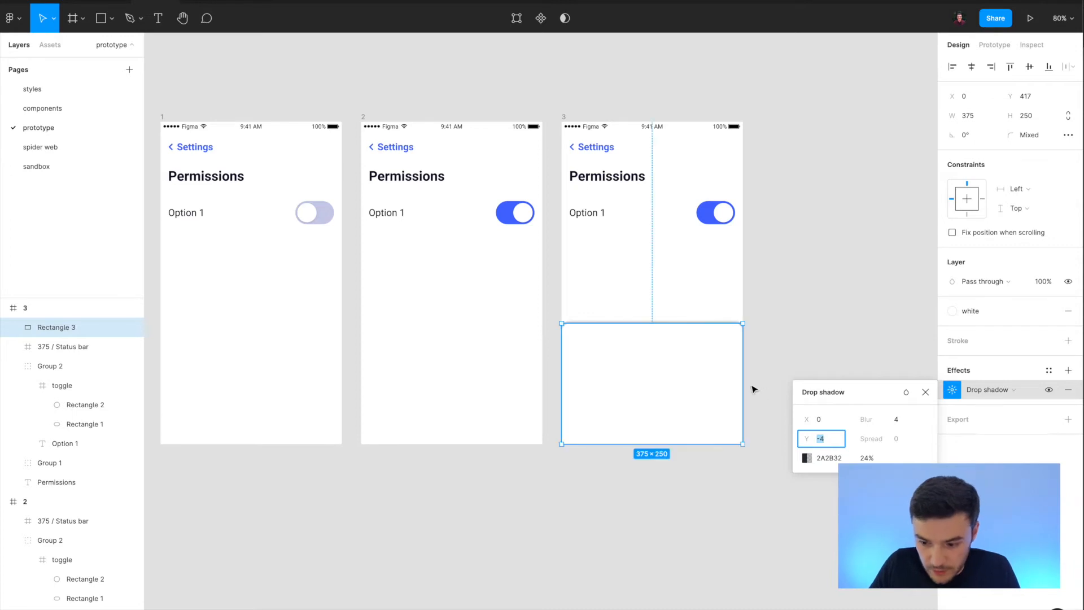
click(772, 367)
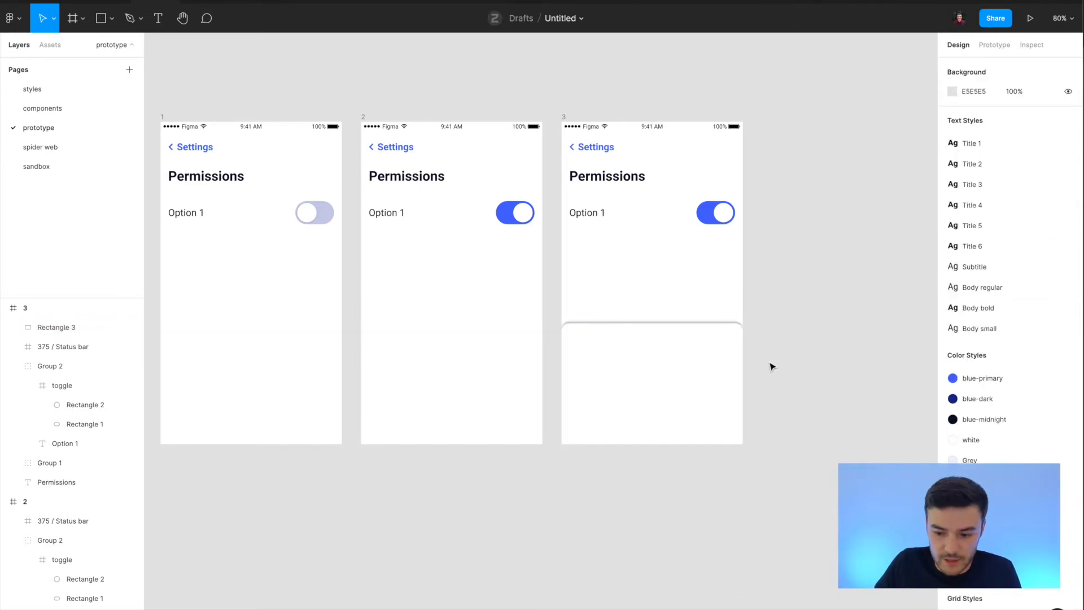
scroll(776, 372, up, 3)
scroll(662, 380, down, 2)
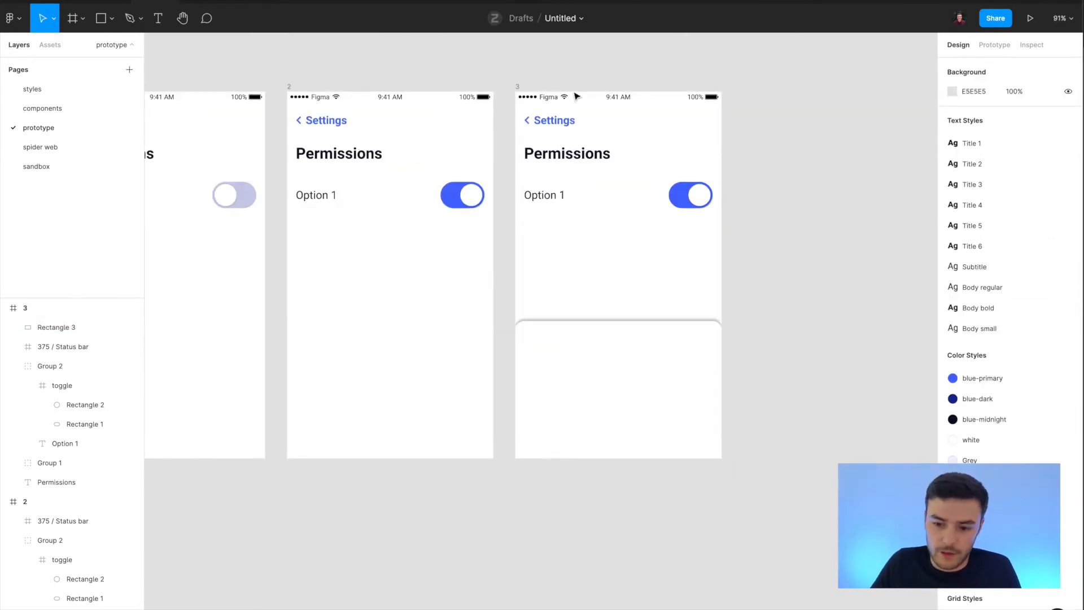
key(r)
drag(515, 92, 719, 454)
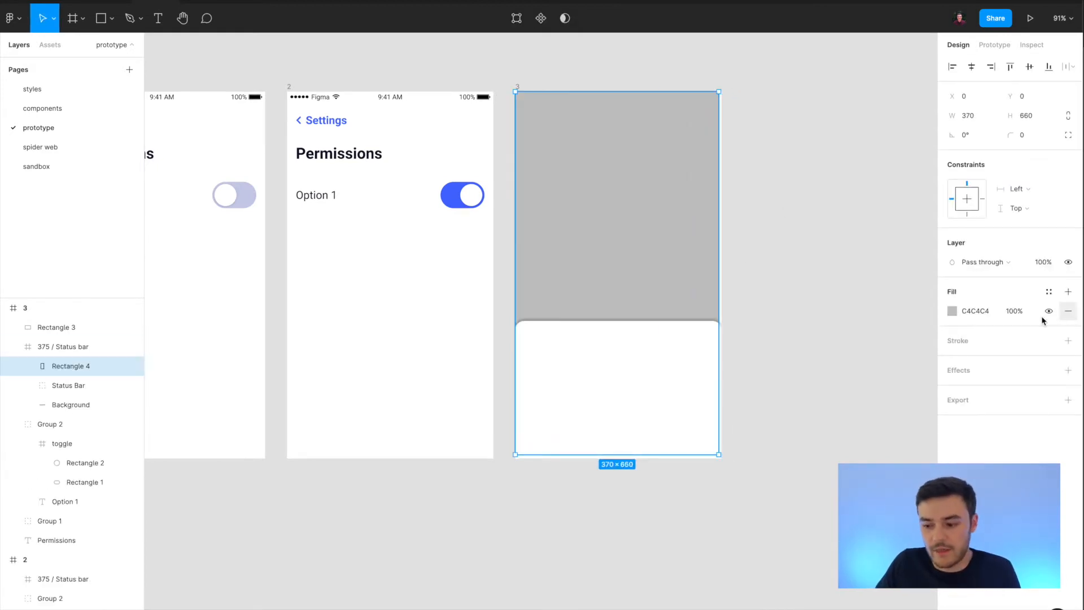
drag(718, 258, 720, 258)
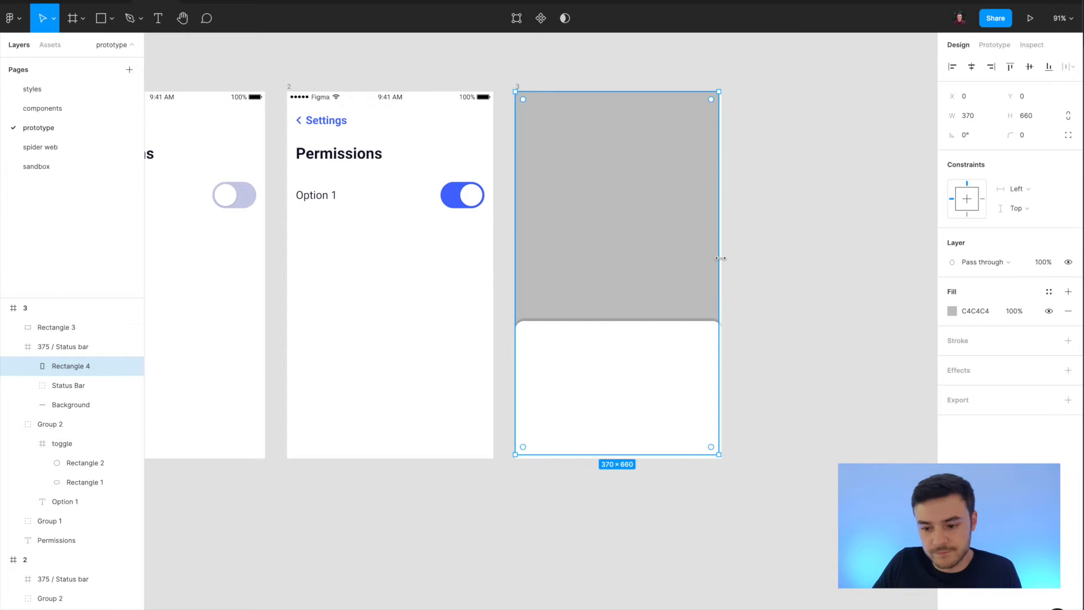
key(Delete)
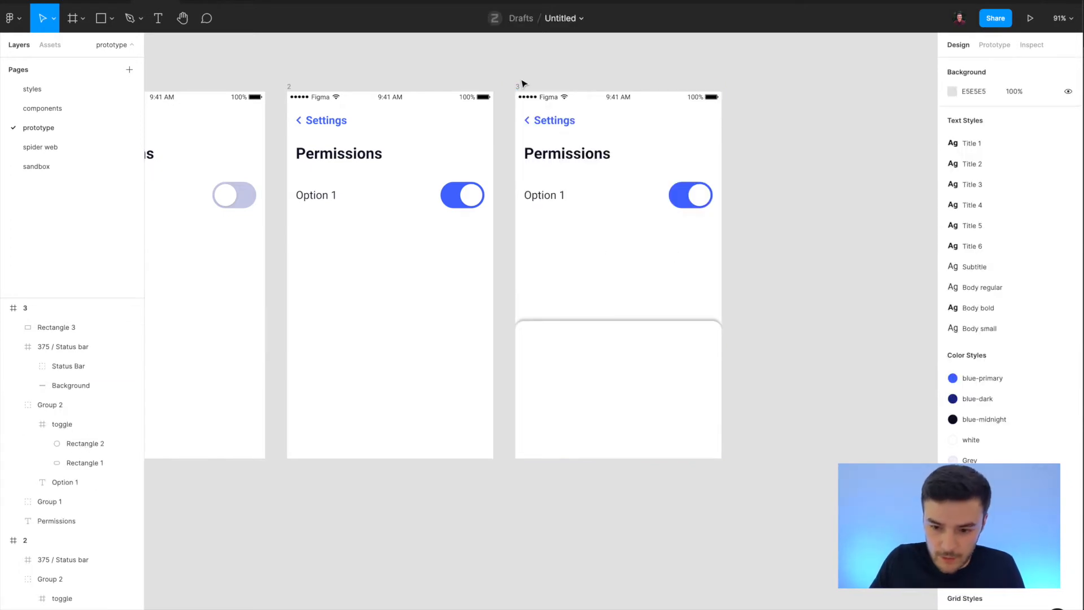
Move the rounded rectangle out of frame 3 onto the empty canvas and delete frame 3.
click(595, 427)
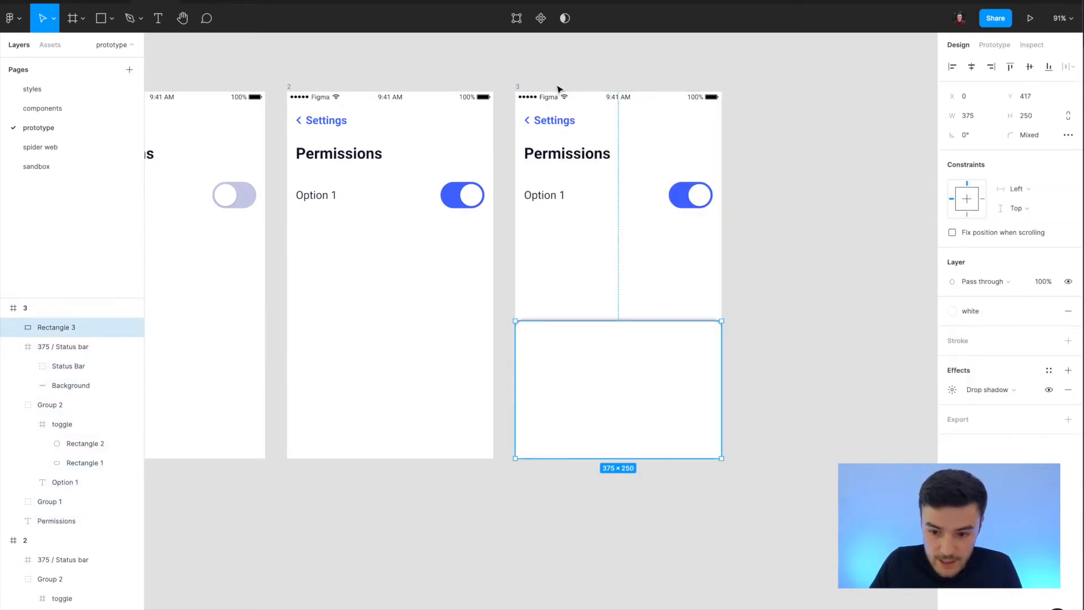
key(Delete)
click(518, 89)
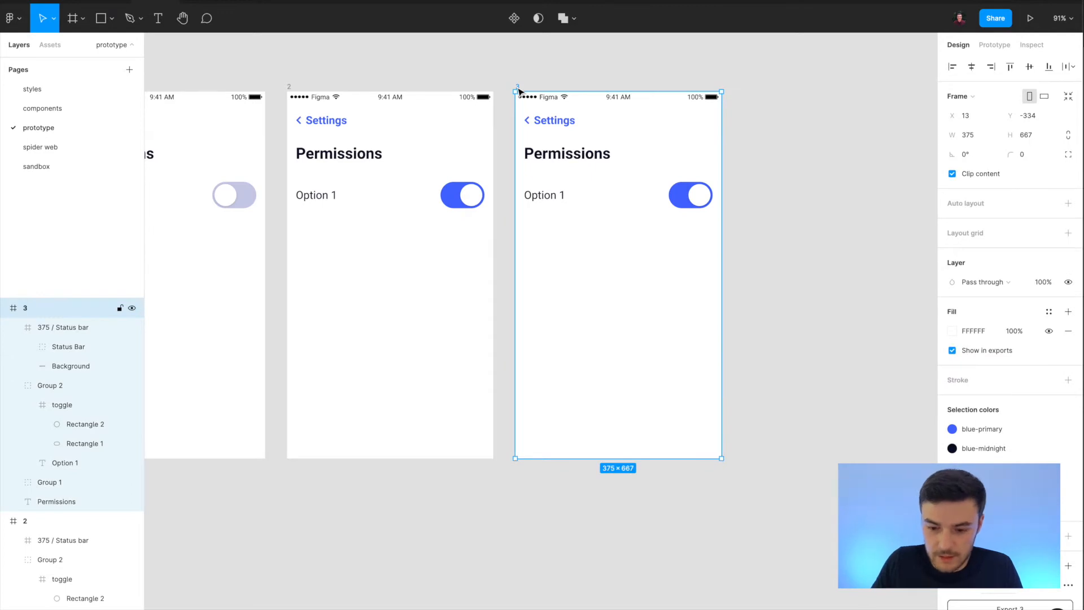
key(Delete)
key(super+v)
mouse_move(612, 372)
mouse_down()
mouse_move(626, 371)
mouse_move(614, 373)
mouse_up()
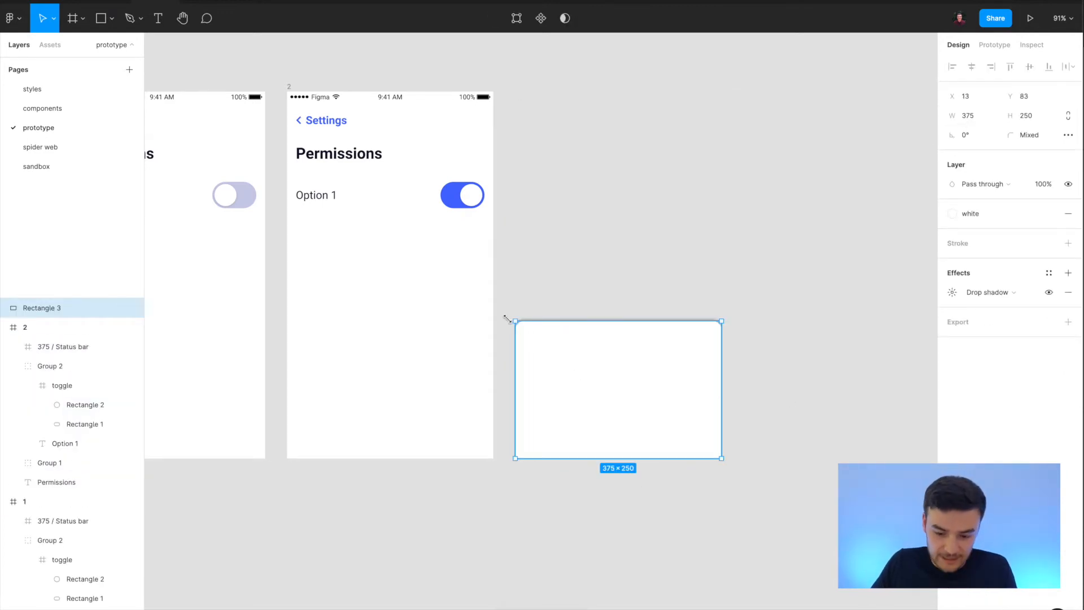
Draw a frame around the rounded rectangle, matching its width and leaving a small gap above its top edge for the shadow.
key(f)
drag(507, 308, 720, 457)
drag(507, 367, 514, 366)
drag(552, 305, 554, 314)
click(789, 401)
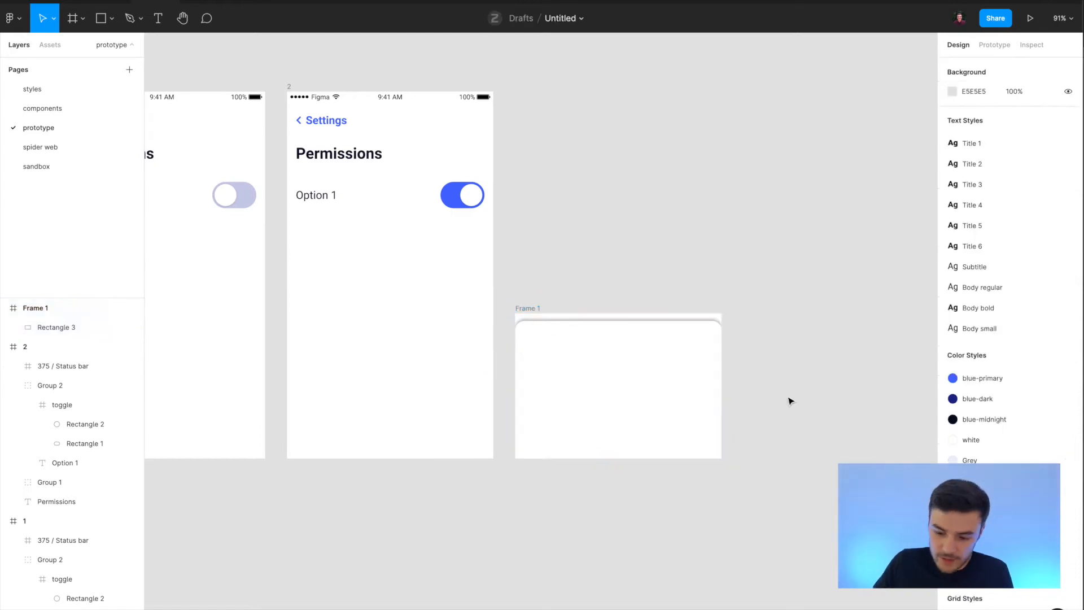
Add the text "Are you sure you want to turn this swtich off" to the confirmation panel, starting near its left edge.
key(t)
click(540, 348)
text(Are you sure you want to)
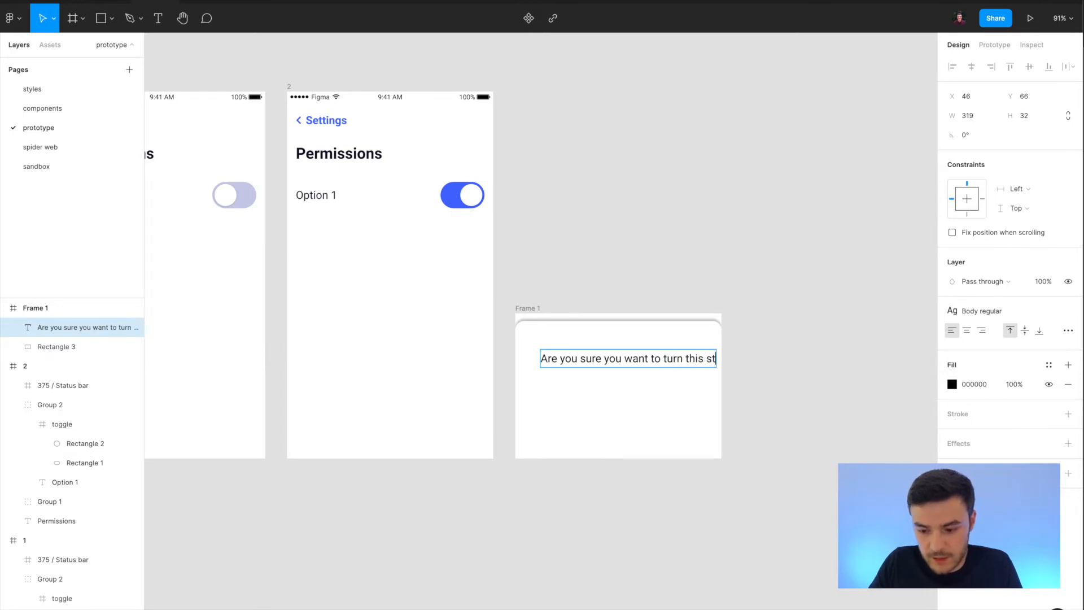
text( turn this swtich off)
click(797, 379)
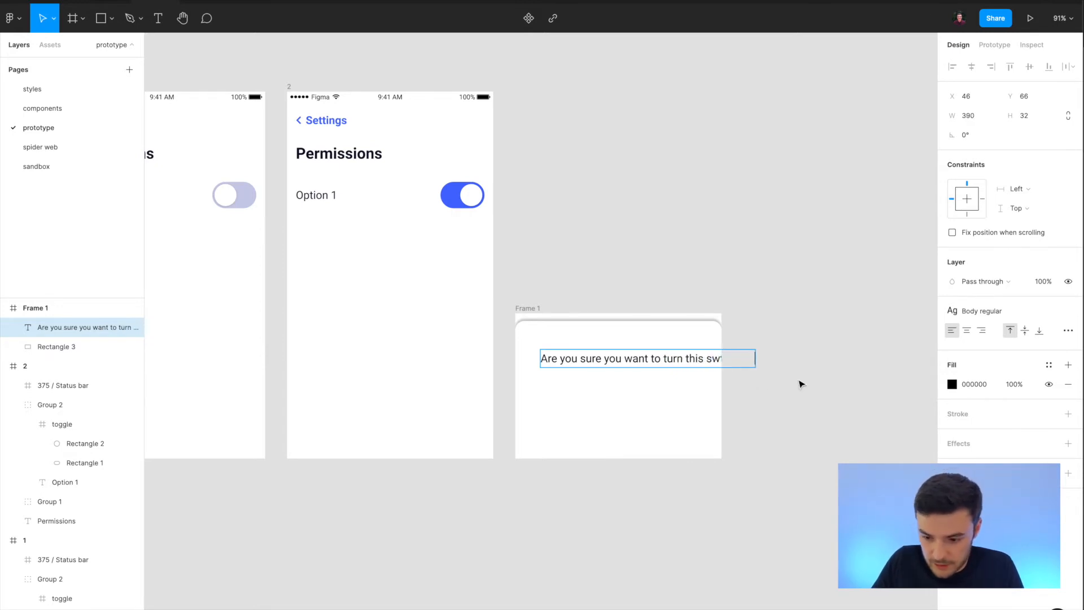
drag(597, 361, 575, 362)
Give the question the Title 5 text style and black color style, narrow its box to 327 wide, and center-align it.
click(987, 312)
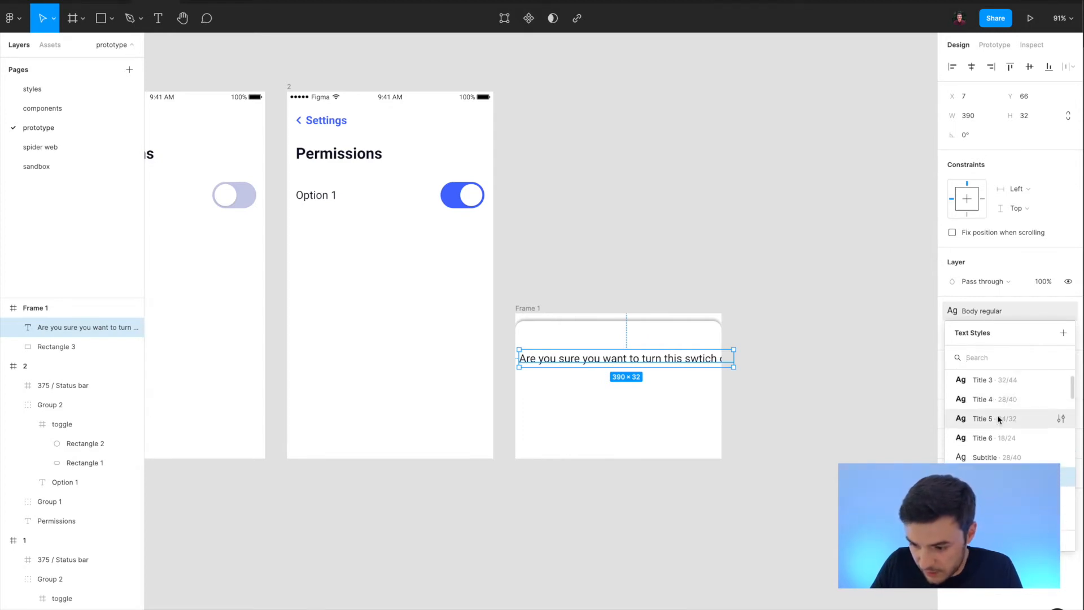
click(997, 418)
drag(792, 366, 698, 364)
drag(604, 369, 618, 370)
click(967, 330)
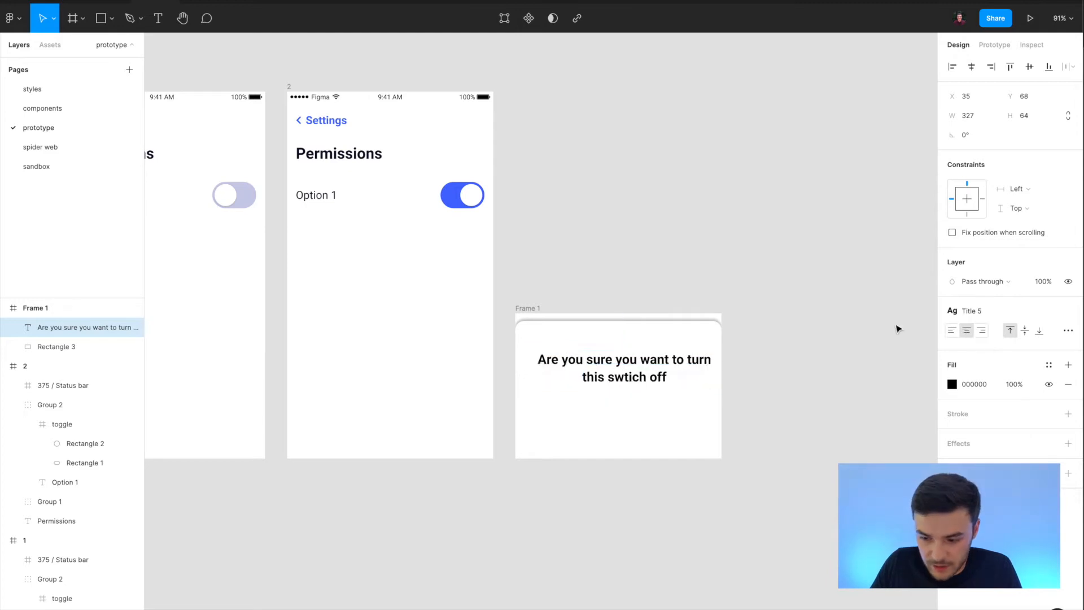
click(1048, 364)
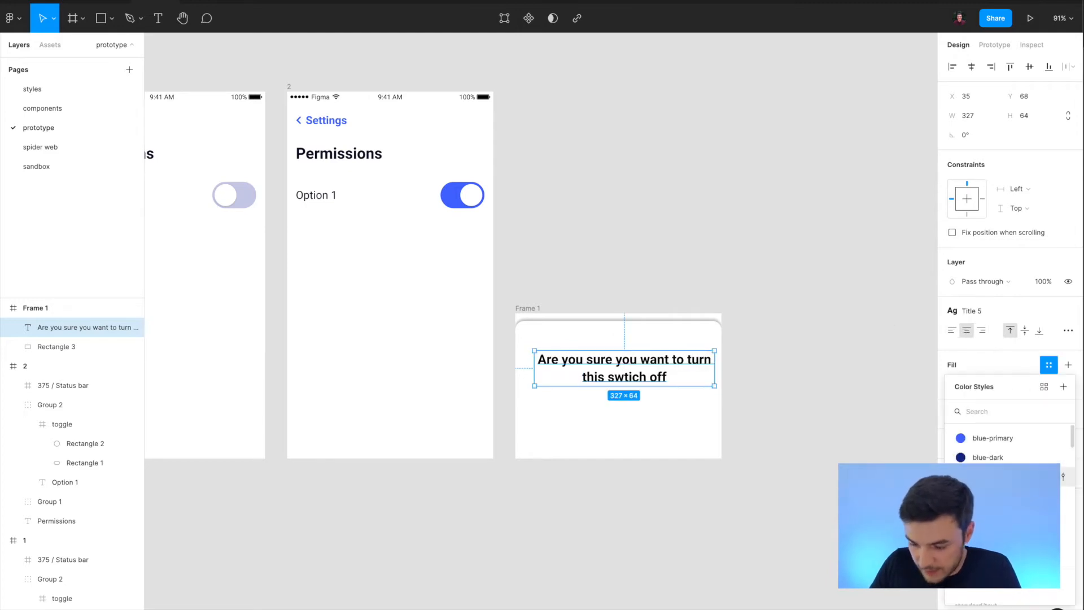
click(994, 534)
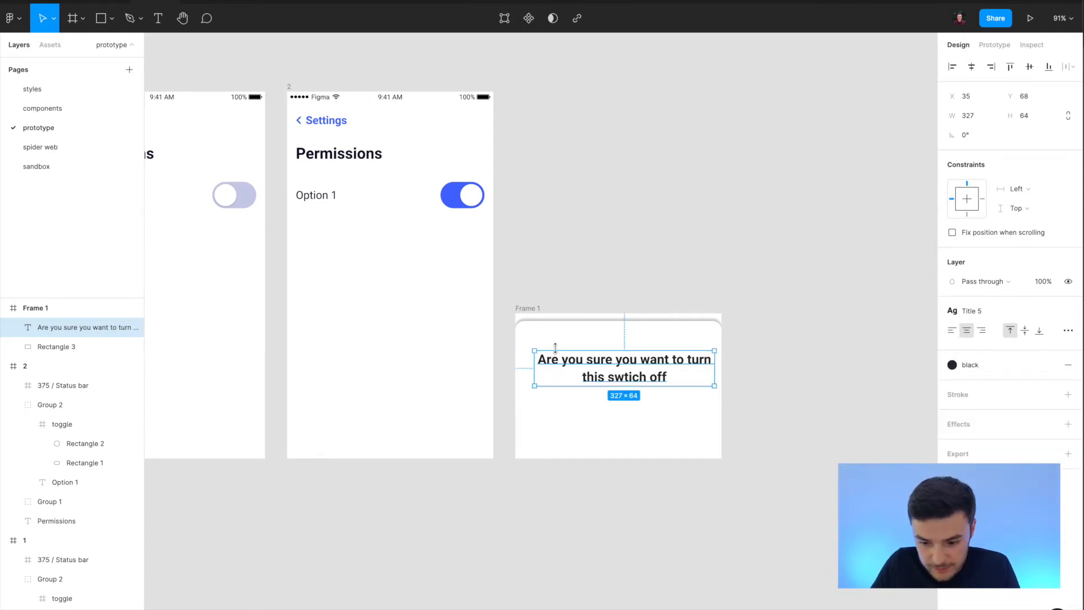
End the question with a question mark, center it in the panel with 24 px side margins, and move it up.
double_click(609, 359)
key(Right)
text(?)
key(Escape)
mouse_move(598, 369)
mouse_down()
mouse_move(582, 357)
mouse_move(592, 361)
mouse_up()
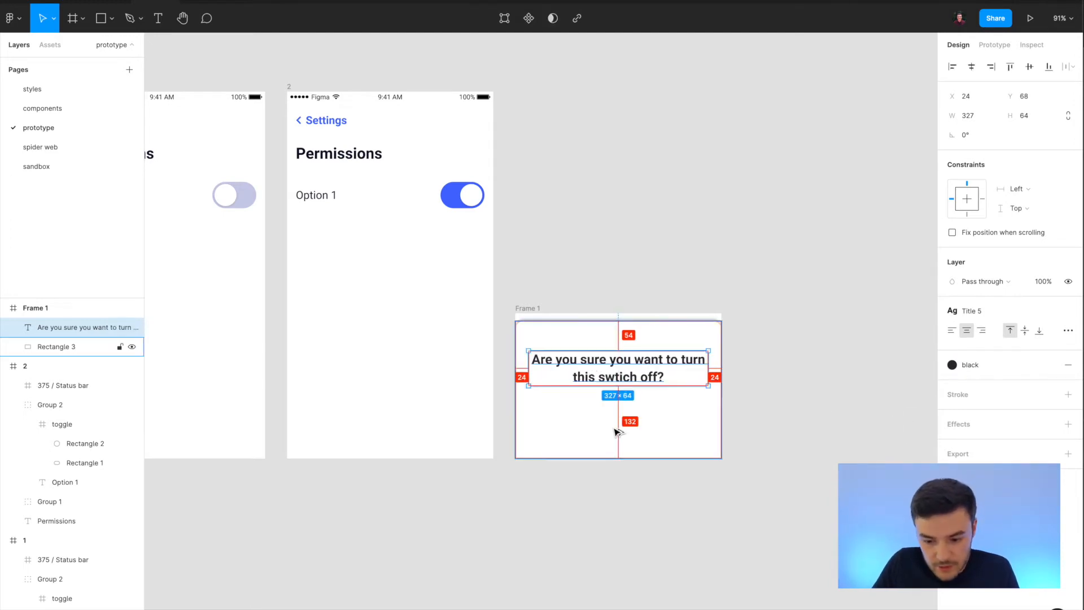
key(shift+Up)
key(shift+Up)
key(shift+Up)
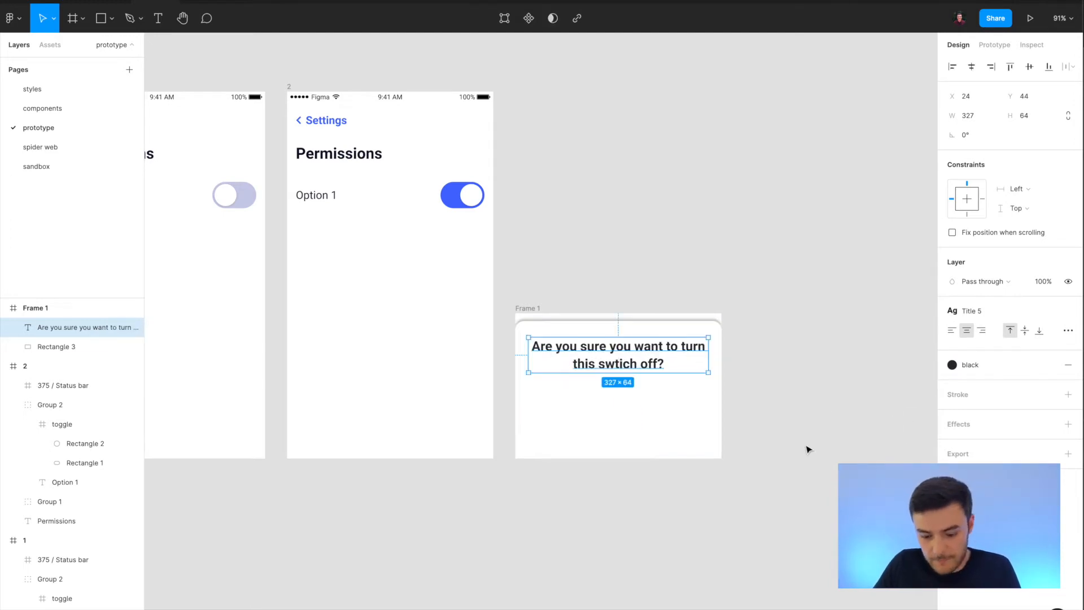
click(817, 453)
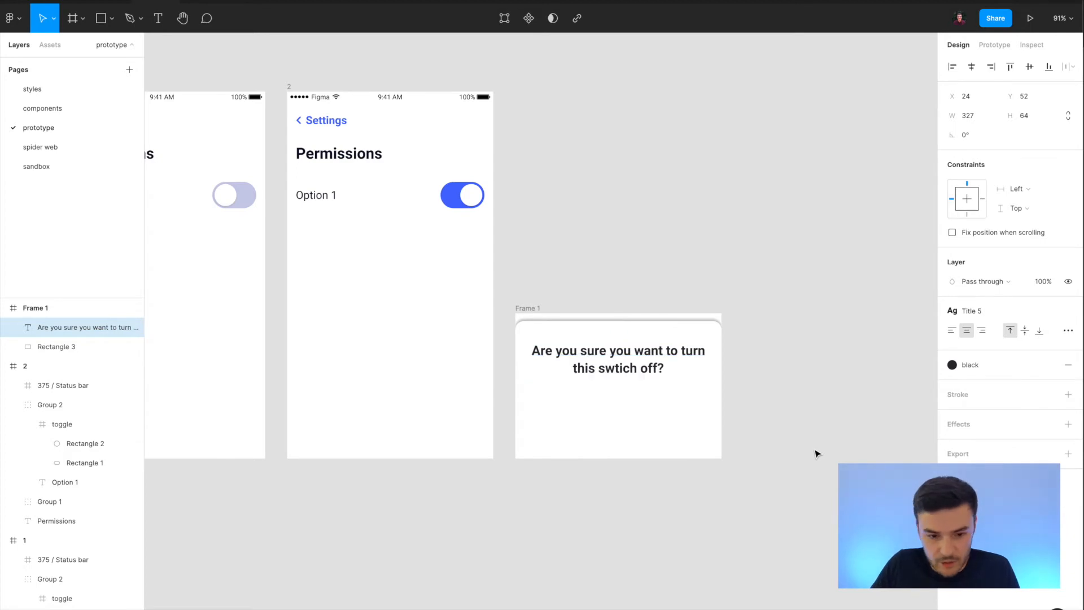
Place an instance of the local button component in the panel below the question.
click(62, 47)
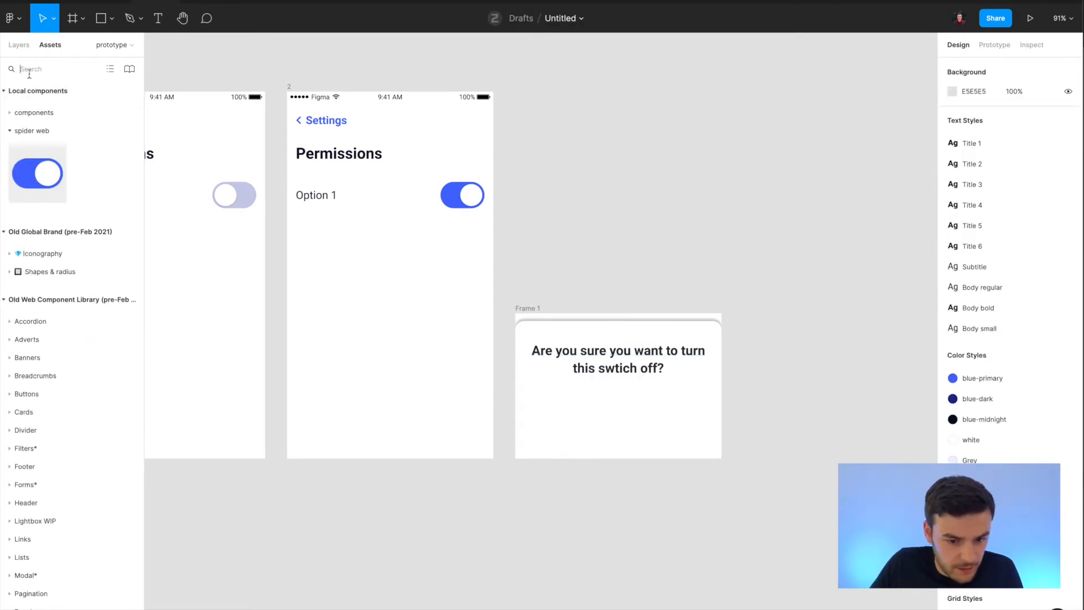
click(9, 120)
drag(101, 158, 576, 411)
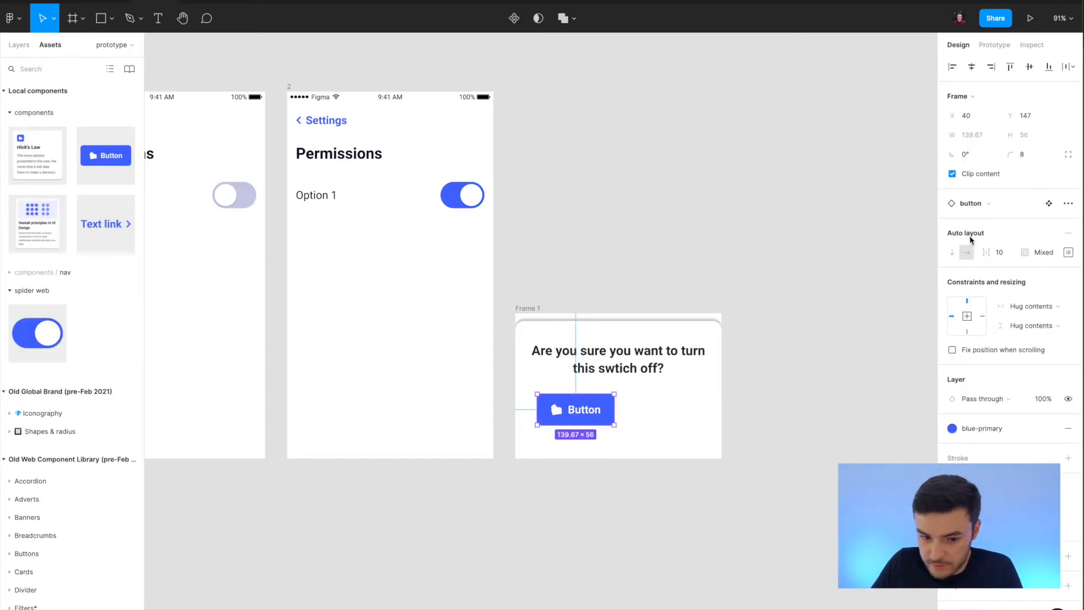
click(16, 44)
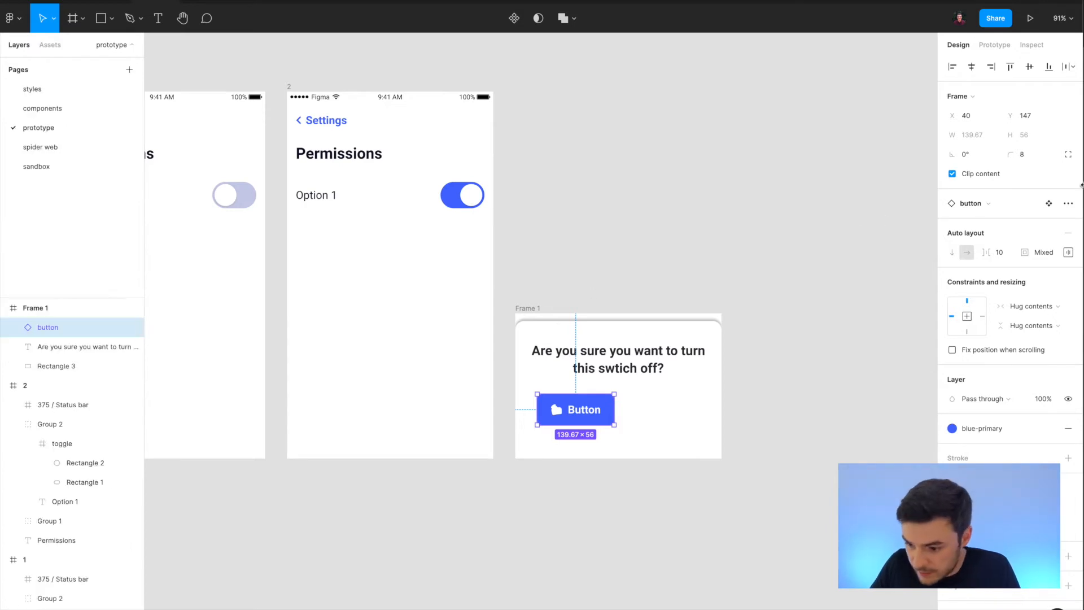
click(975, 204)
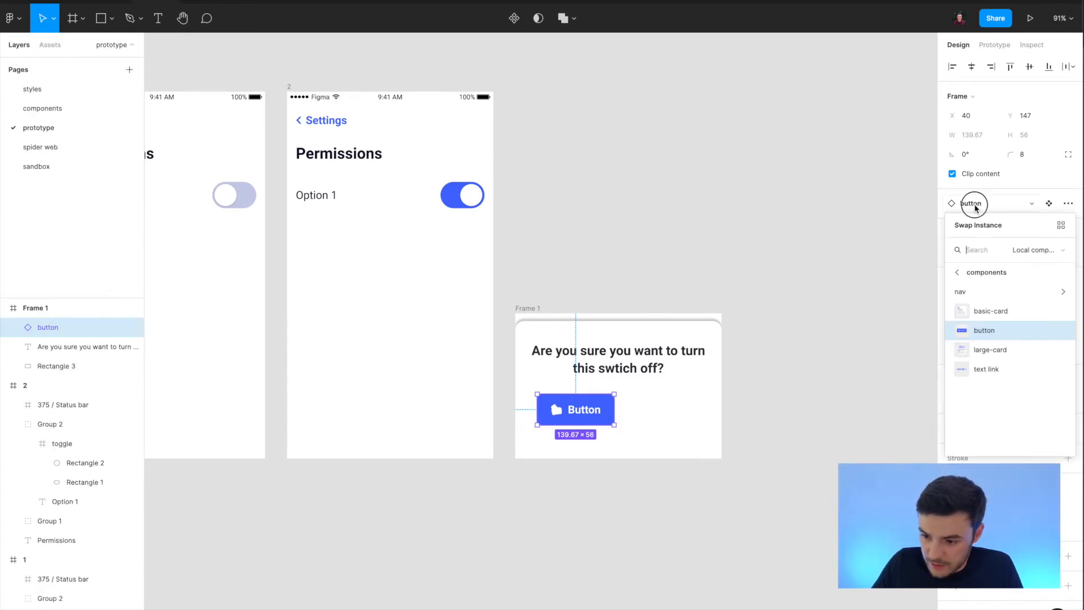
key(Escape)
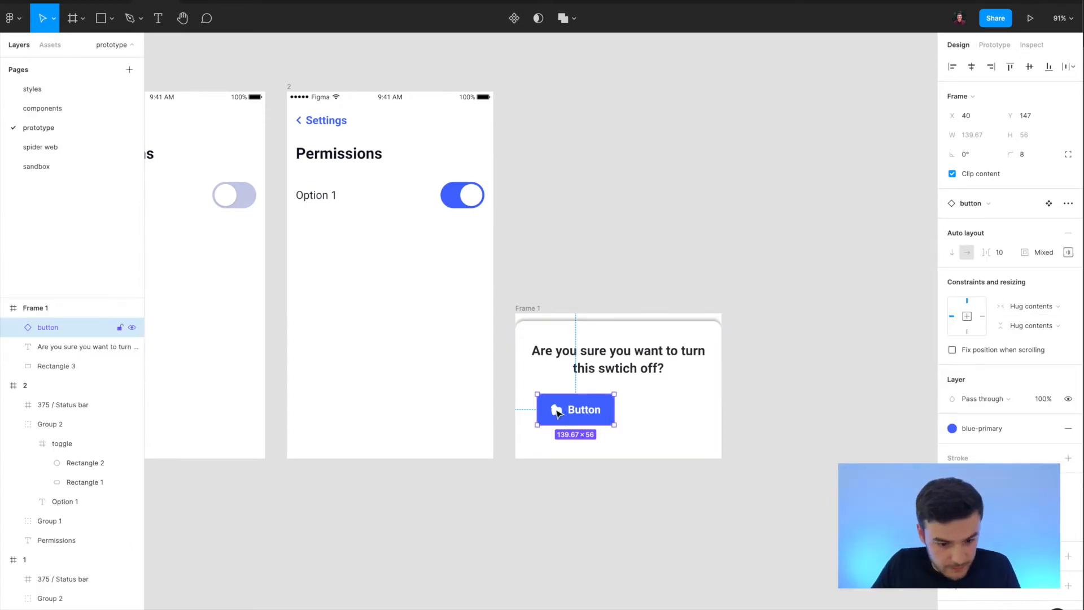
Change the button instance's label to "Yes".
double_click(556, 410)
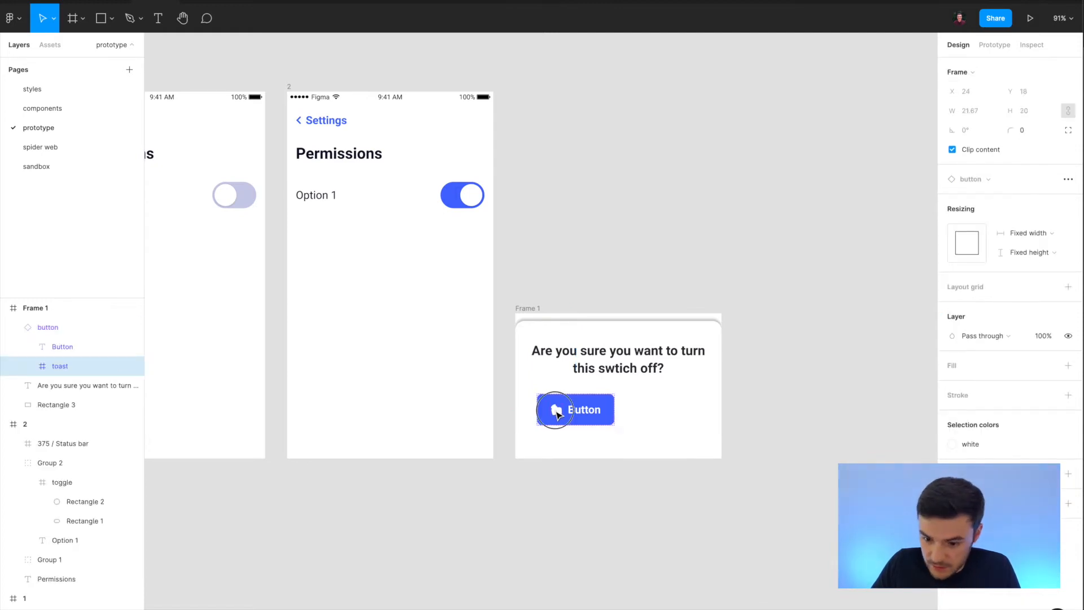
double_click(556, 410)
double_click(588, 407)
double_click(582, 410)
text(Yes)
click(651, 500)
Position the Yes button low in the panel and duplicate it to get a second button beside it labeled "No".
drag(576, 410, 595, 439)
key(ctrl+d)
double_click(577, 431)
double_click(579, 431)
text(No)
key(Escape)
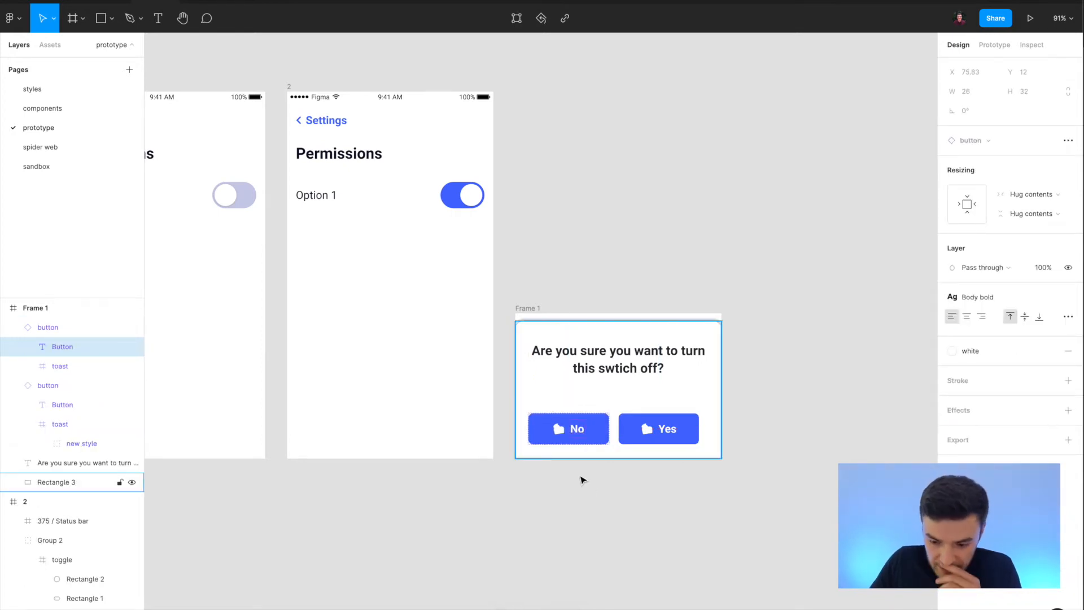
Recolor the No button with the Grey style for its fill and blue-primary for its label and icon.
click(576, 435)
click(981, 430)
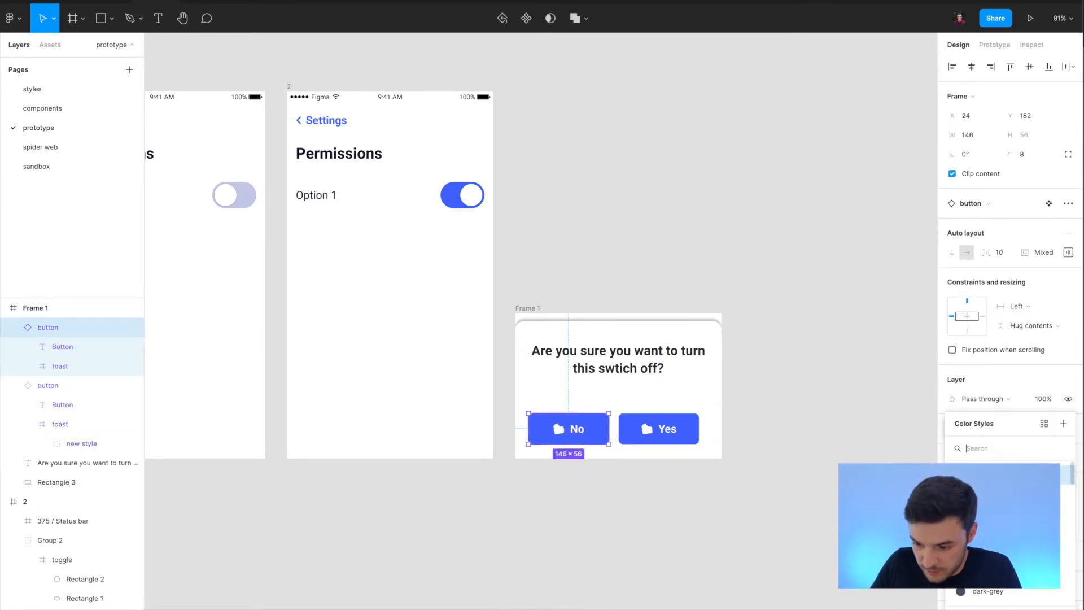
click(988, 539)
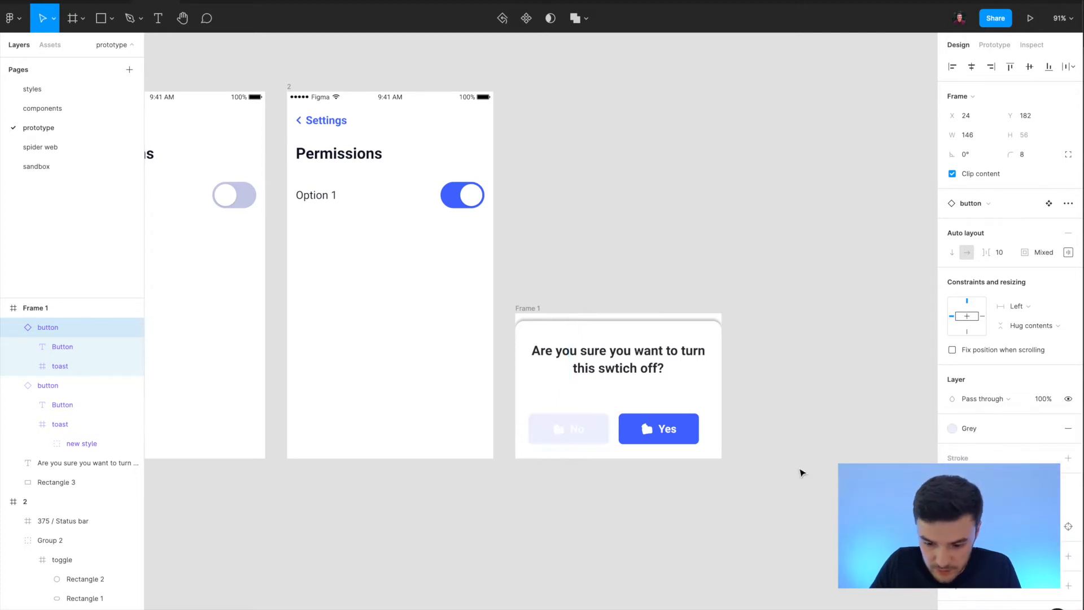
double_click(579, 433)
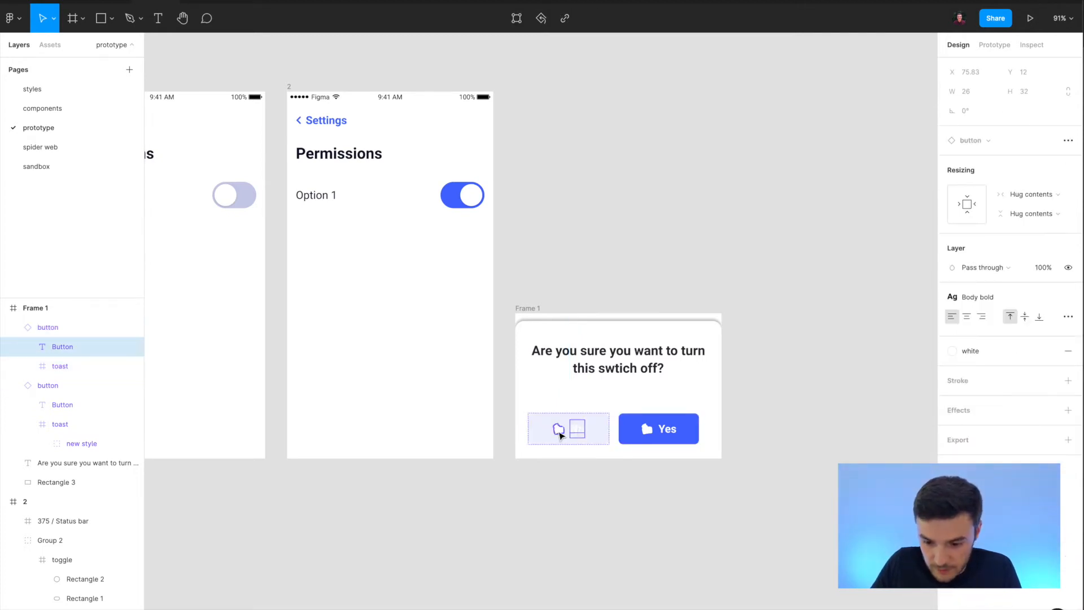
shift+click(560, 431)
click(982, 377)
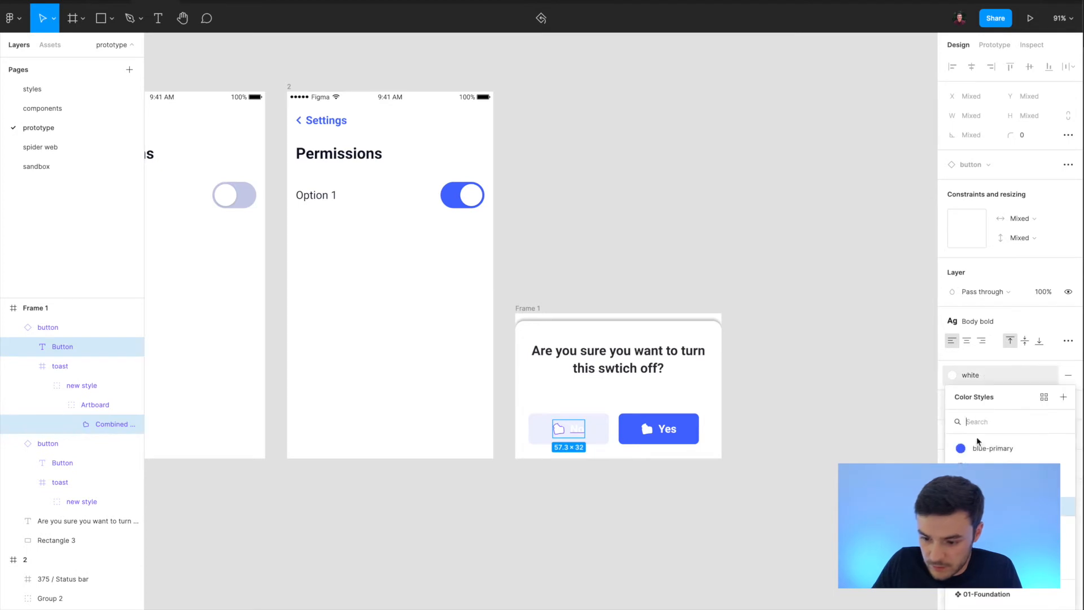
click(981, 445)
key(Escape)
Resize the Yes button to reach the question text's right edge and widen the No button to 153, keeping a small gap between them.
click(658, 435)
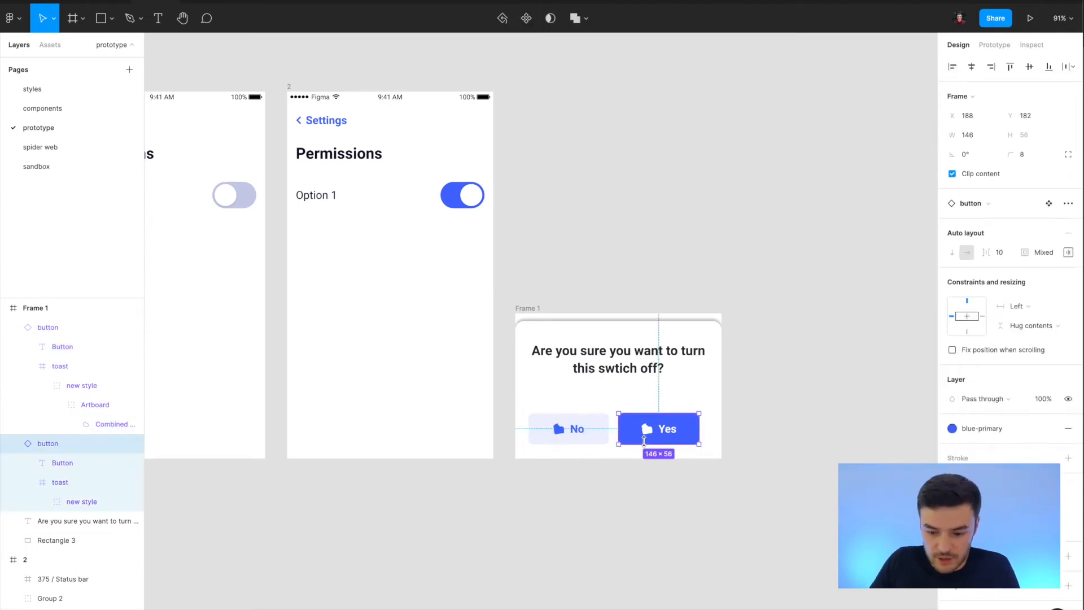
drag(699, 430, 706, 429)
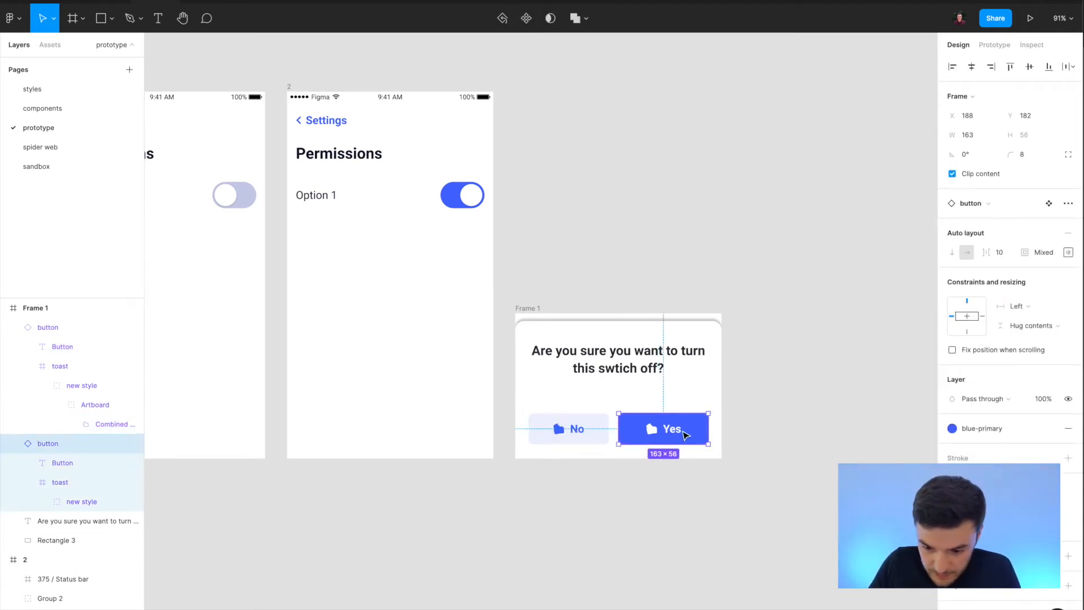
drag(620, 427, 623, 425)
click(574, 429)
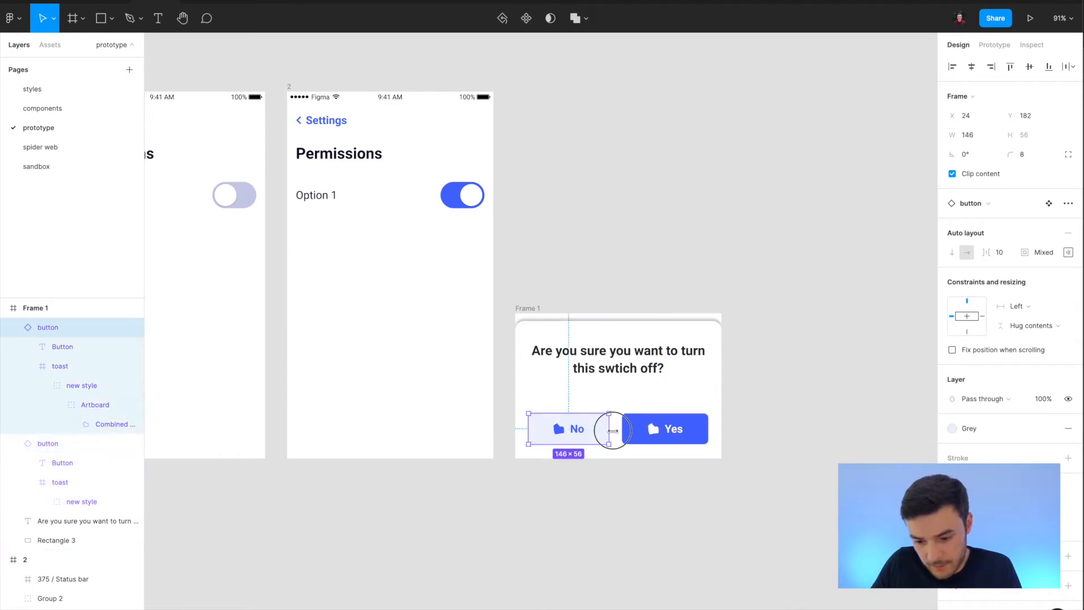
drag(613, 431, 616, 430)
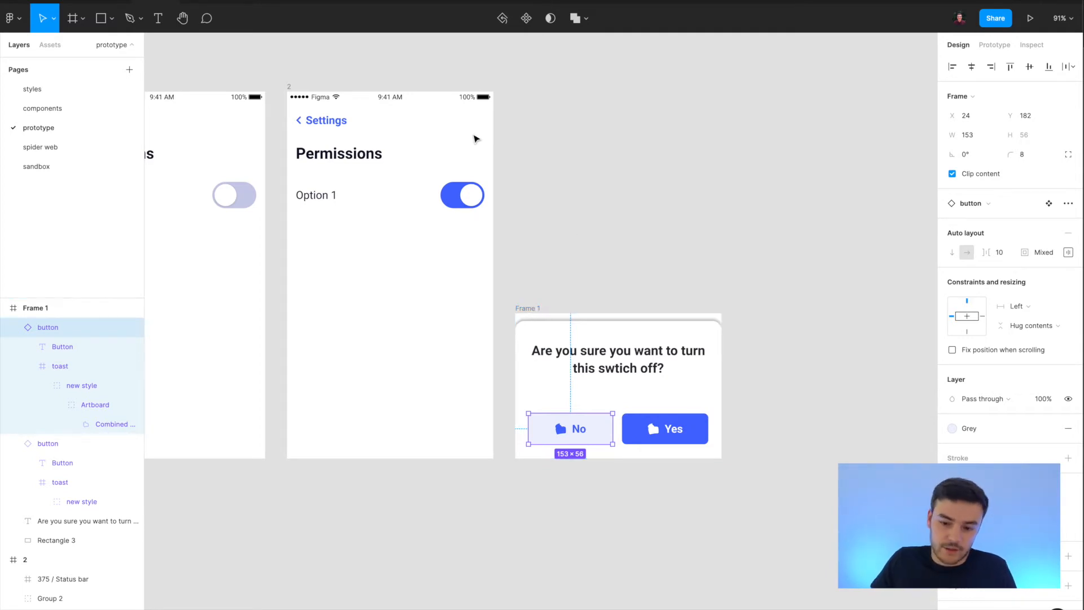
Switch to prototype settings and rename the confirmation panel's frame as "modal".
double_click(454, 199)
scroll(457, 202, left, 1)
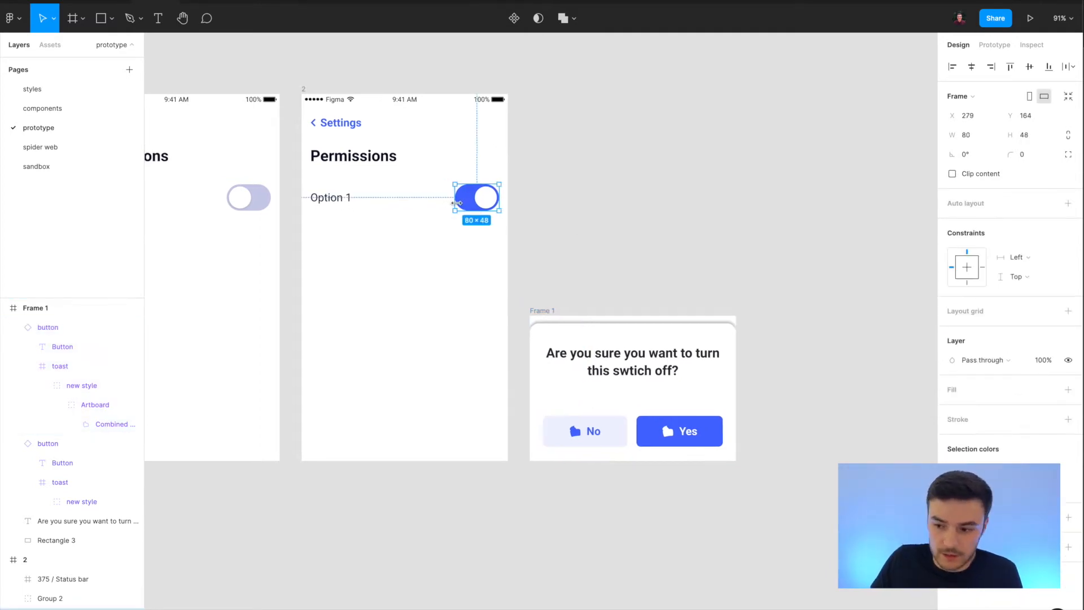
click(995, 45)
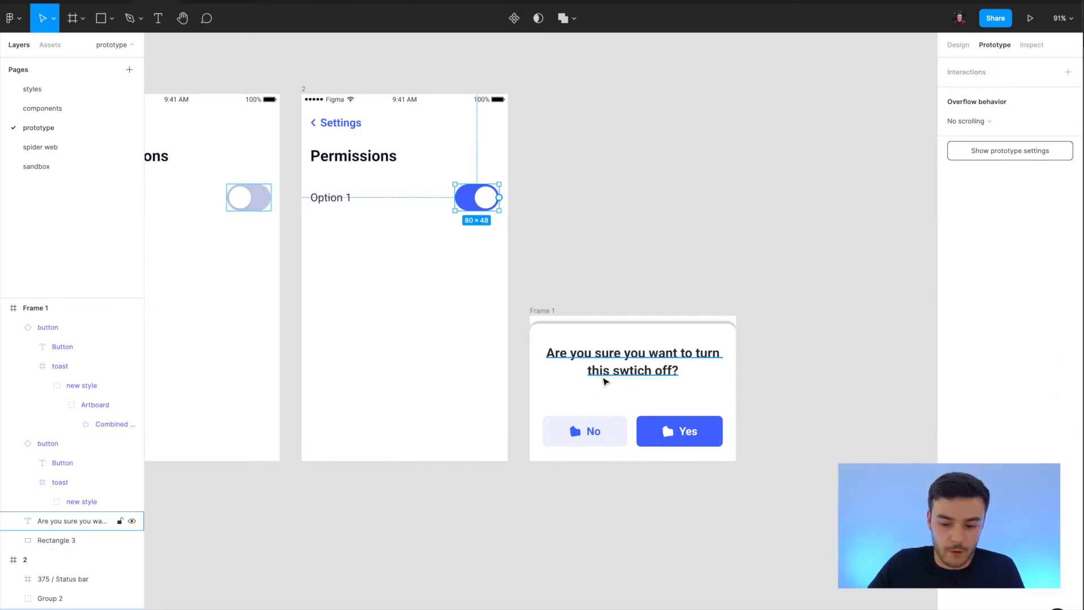
double_click(542, 310)
text(modal)
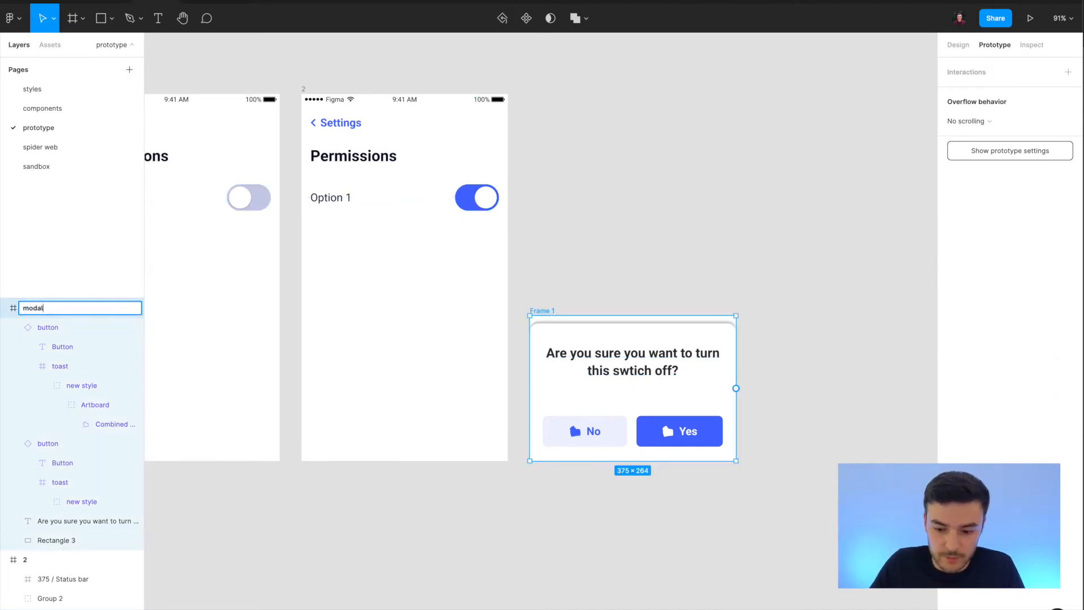
click(821, 260)
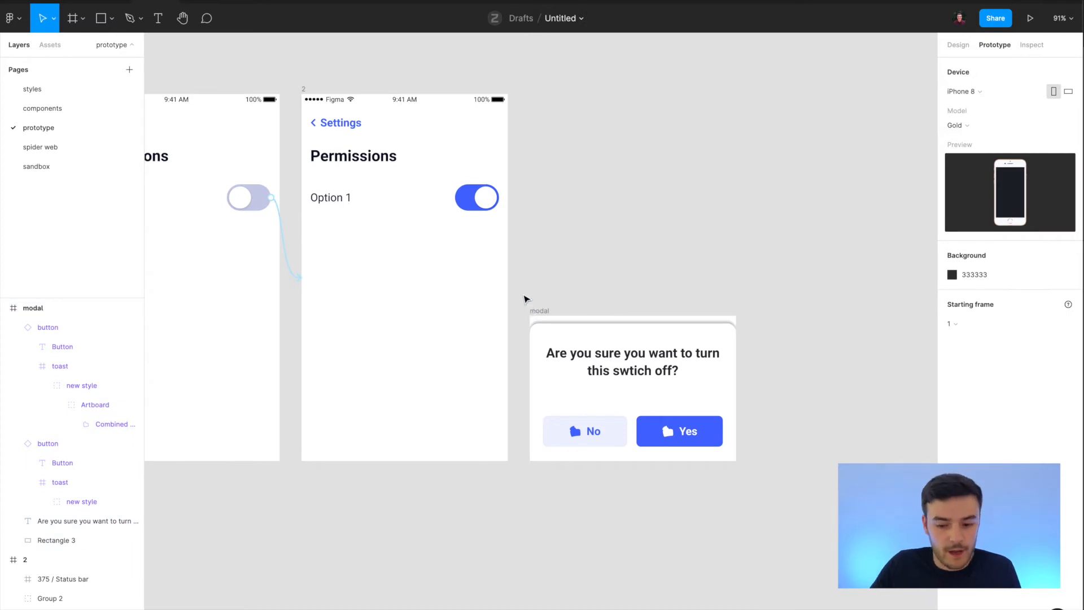
Correct the misspelled word in the modal's question to "switch".
click(484, 197)
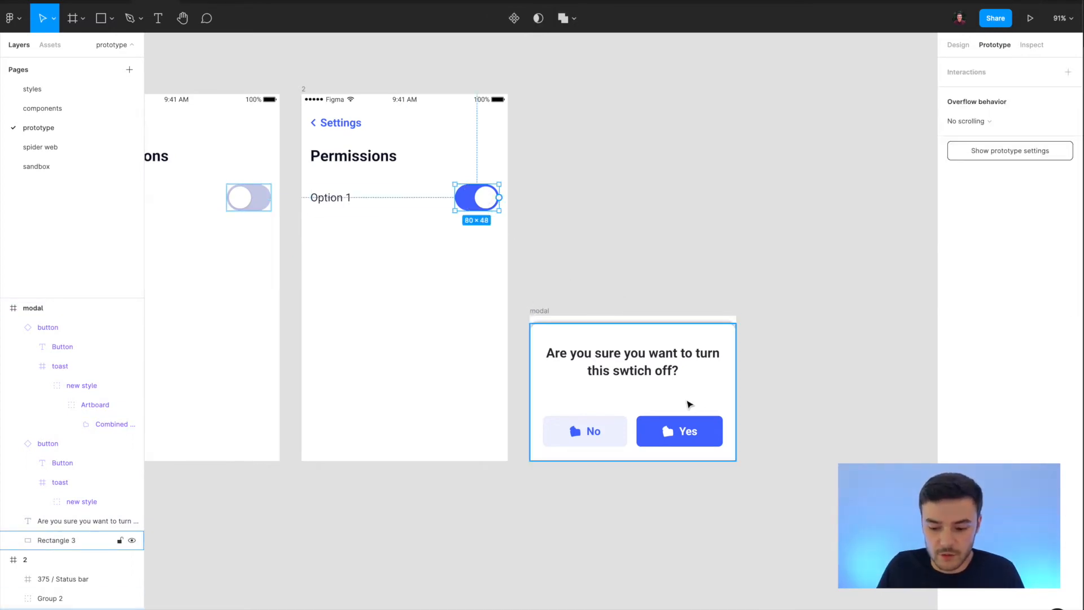
double_click(716, 358)
double_click(627, 371)
text(switch)
key(Escape)
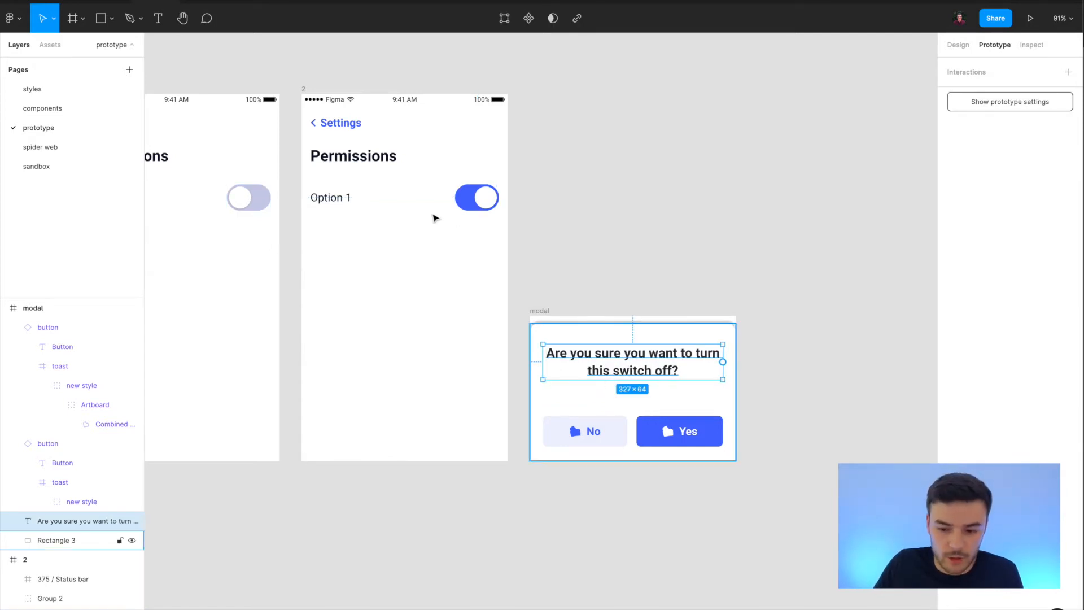
Link the blue toggle on frame 2 to the modal frame with an on-tap Open overlay interaction.
click(482, 197)
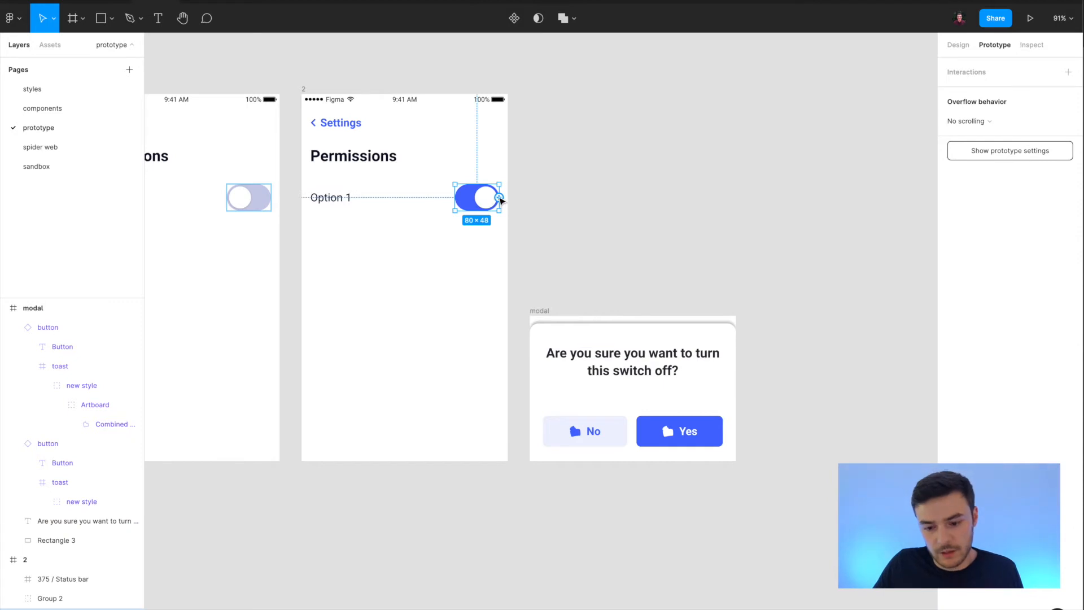
drag(501, 198, 542, 320)
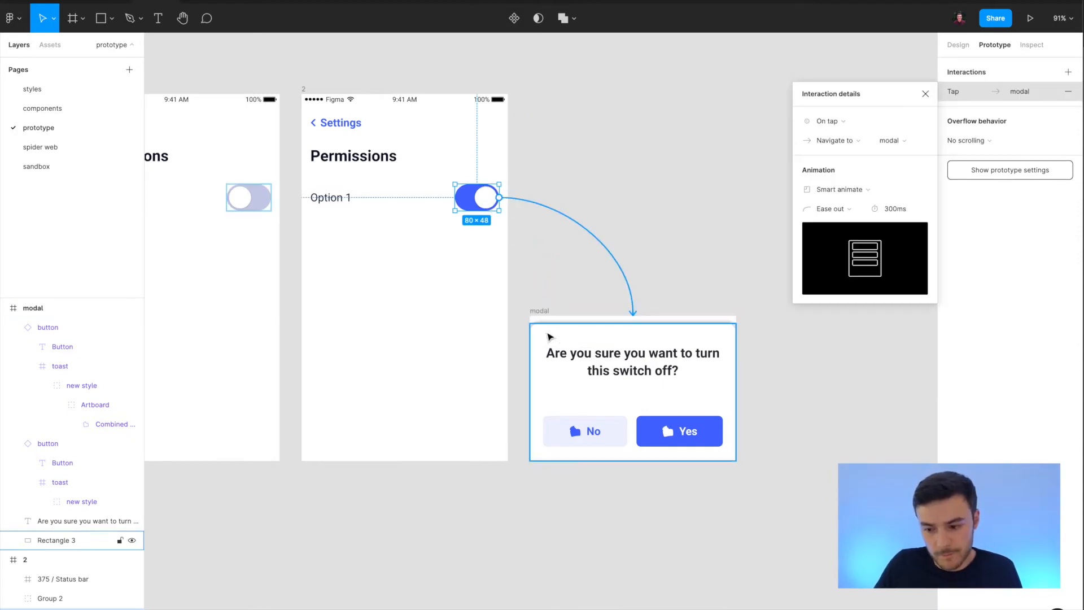
click(837, 141)
click(866, 181)
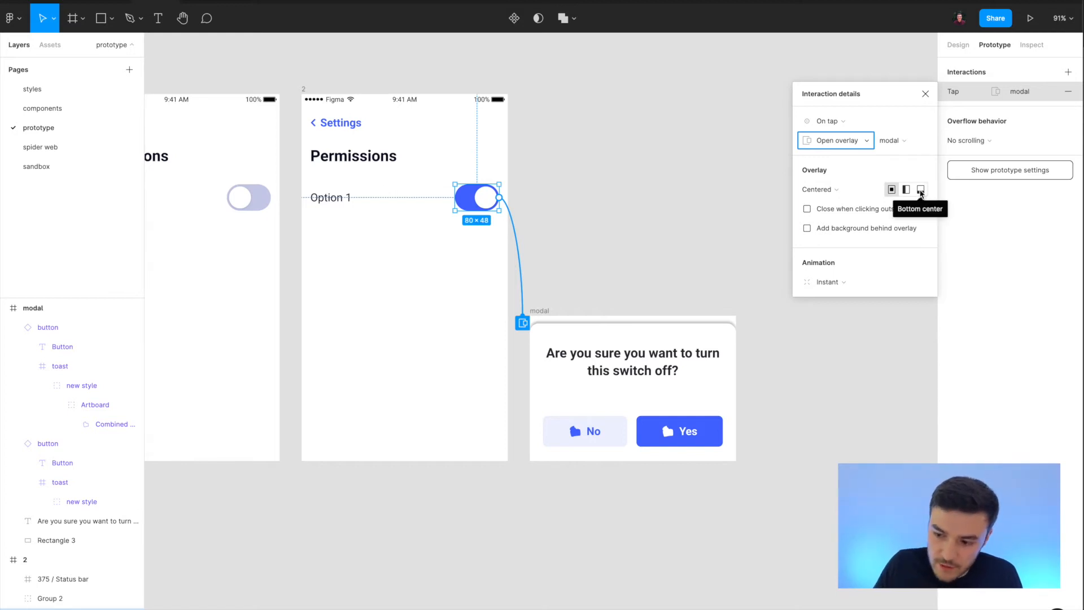
Position the modal overlay at Bottom center, enable Close when clicking outside, and add a 000000 background at 40% behind it.
click(921, 190)
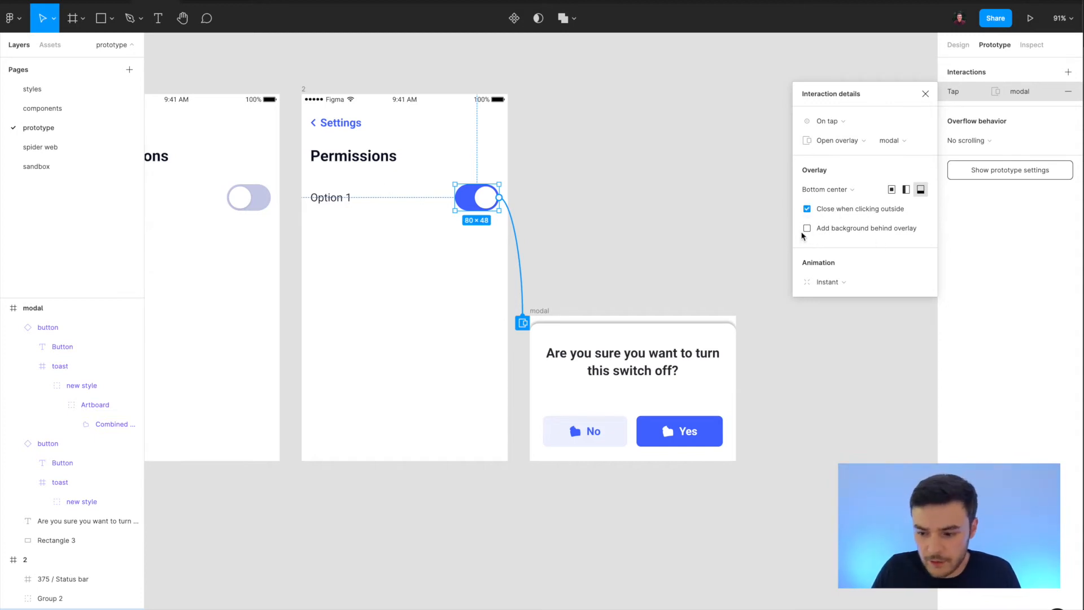
click(806, 228)
click(867, 251)
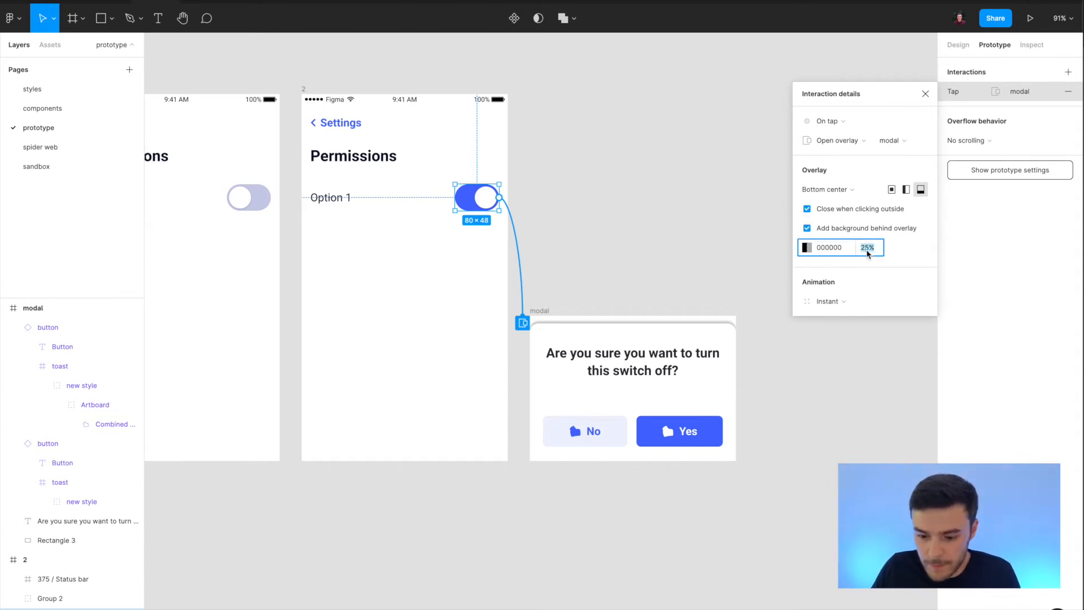
key(Return)
Set the overlay's animation to Move in with an upward direction.
click(831, 301)
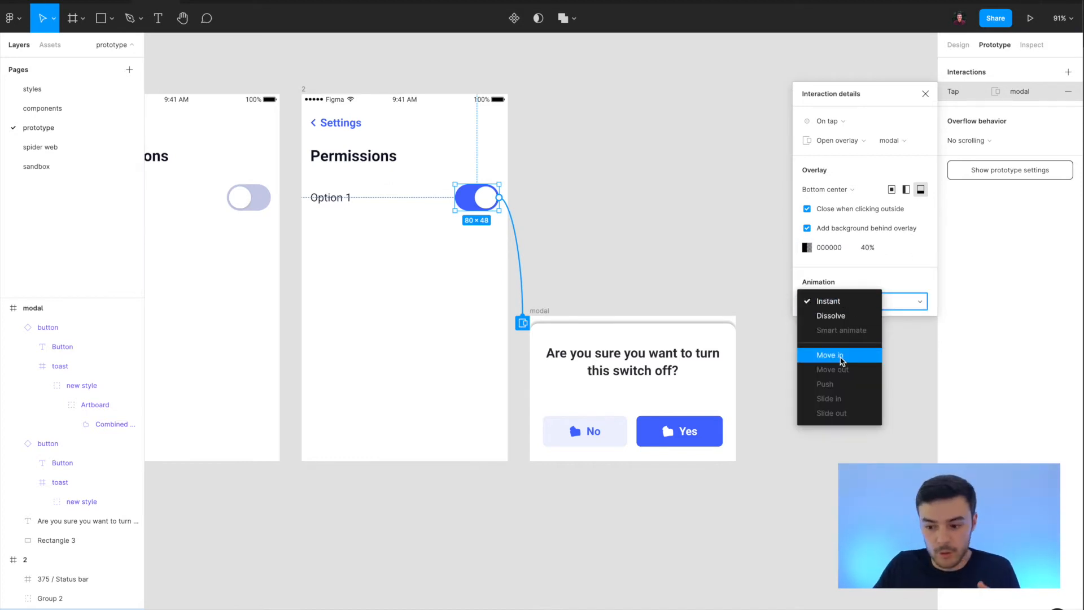
click(841, 356)
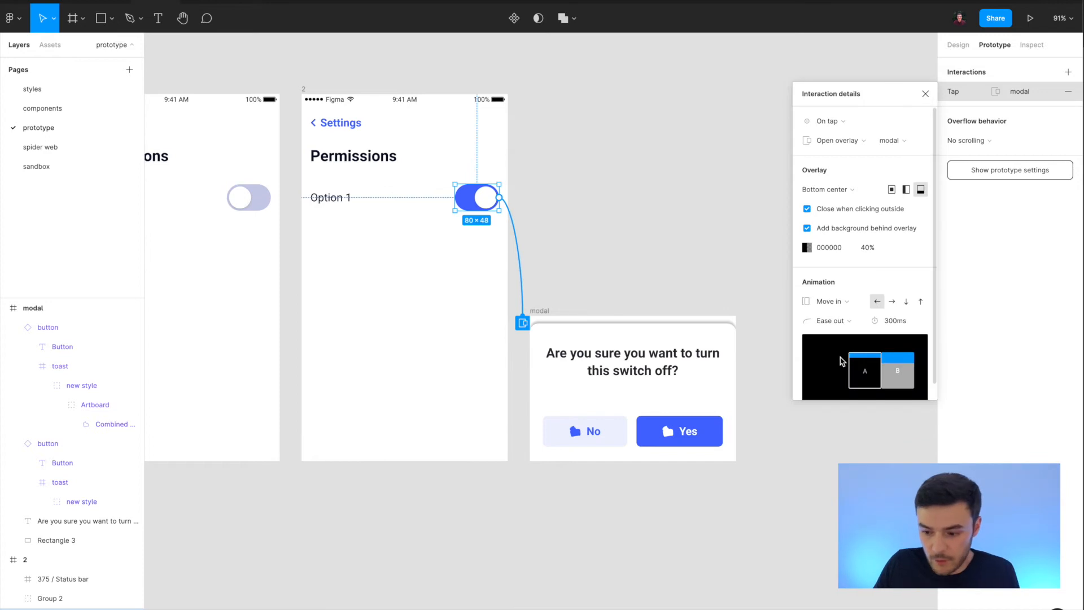
click(921, 302)
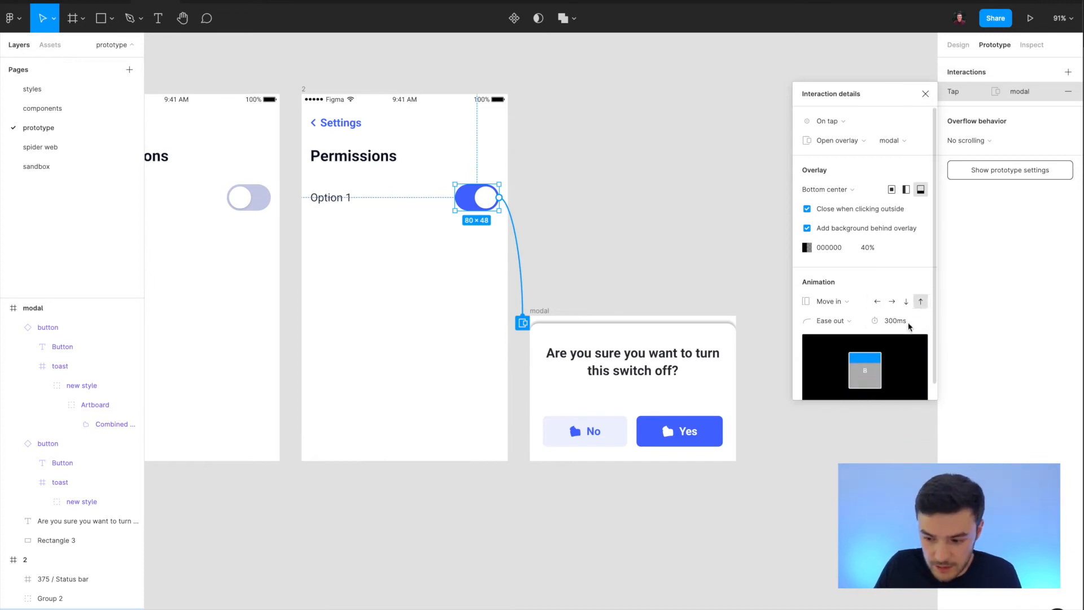
click(925, 95)
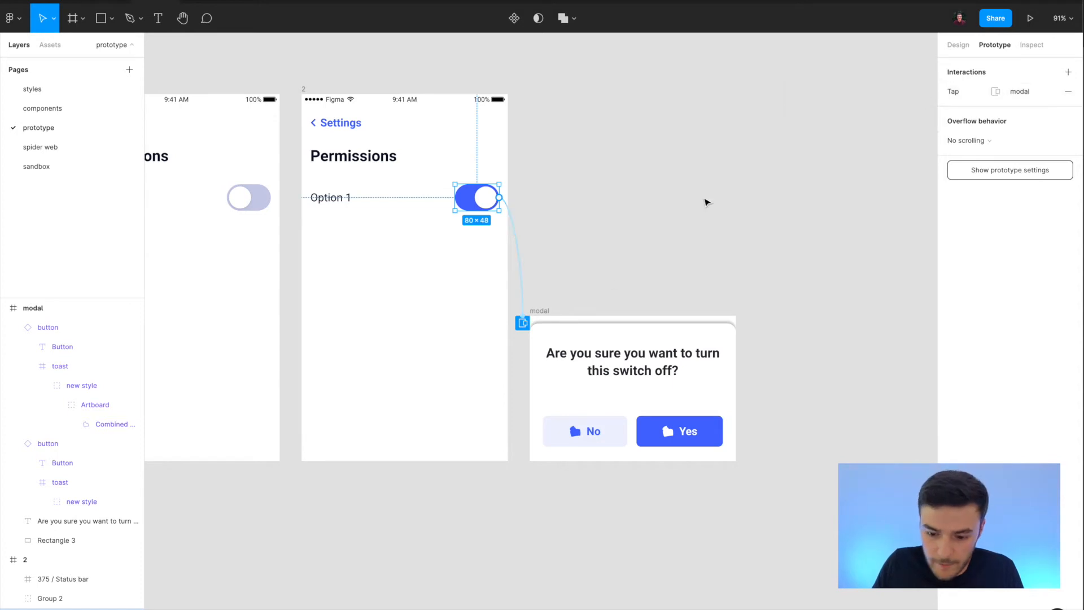
Remove the white fill from the modal frame in its design settings.
click(535, 311)
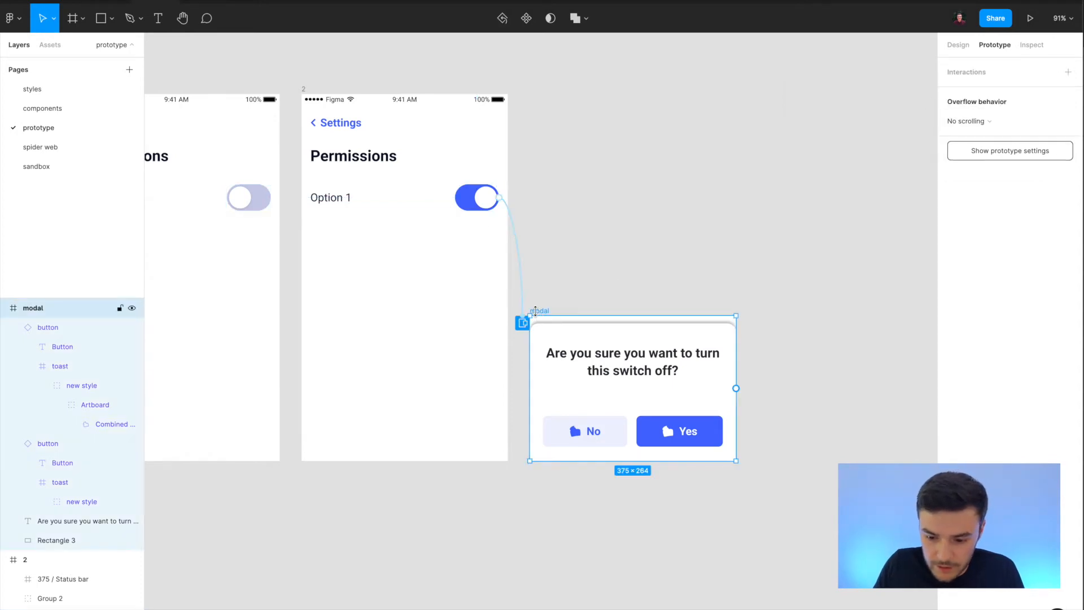
click(958, 45)
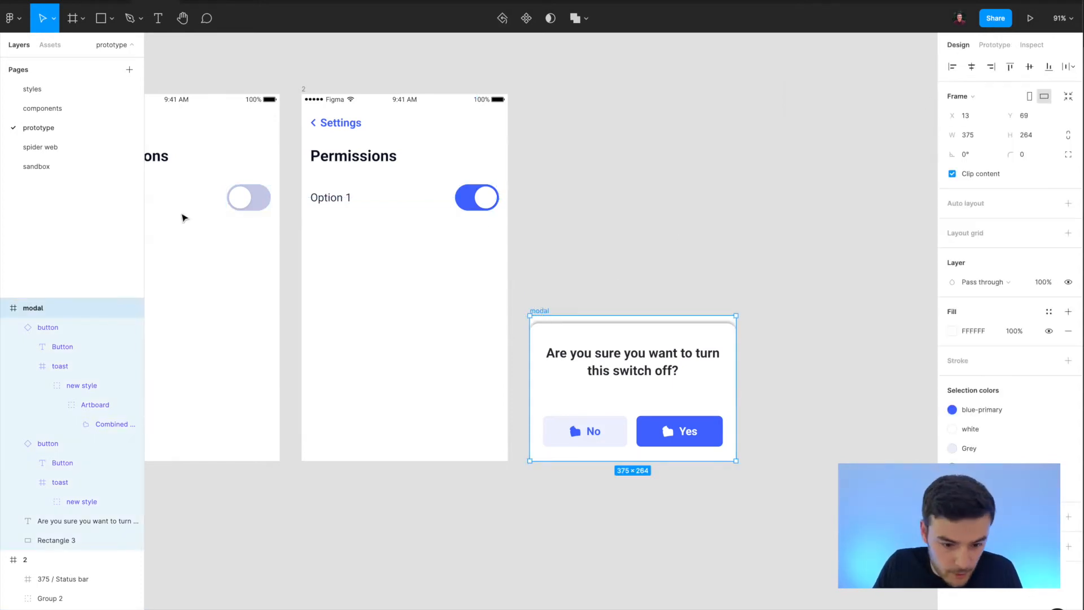
click(1068, 331)
click(786, 412)
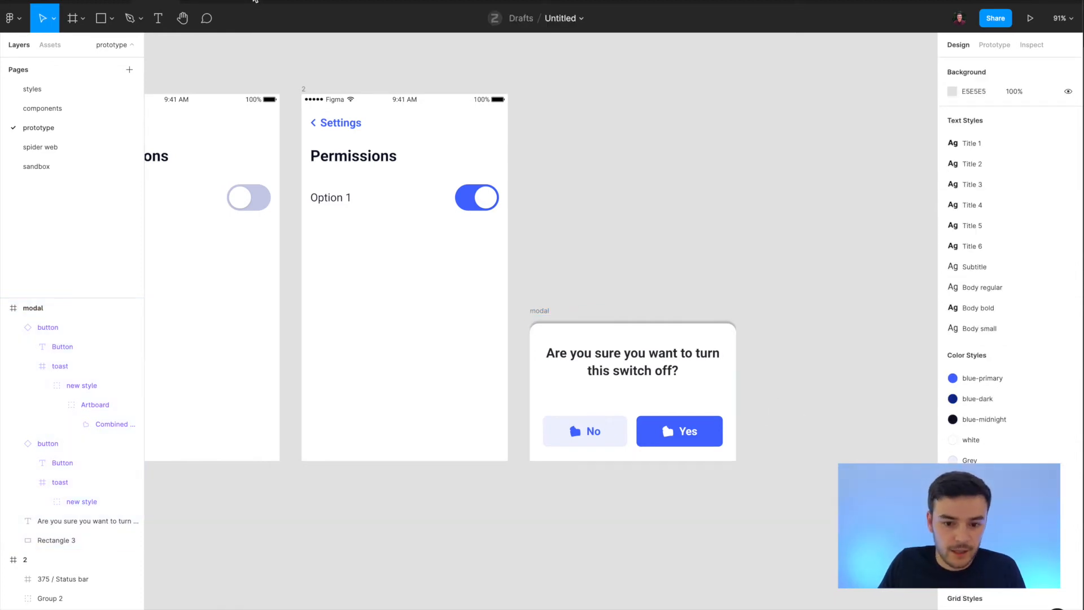
Test the overlay in the prototype preview by tapping the toggle and dismissing the modal from outside it.
click(212, 1)
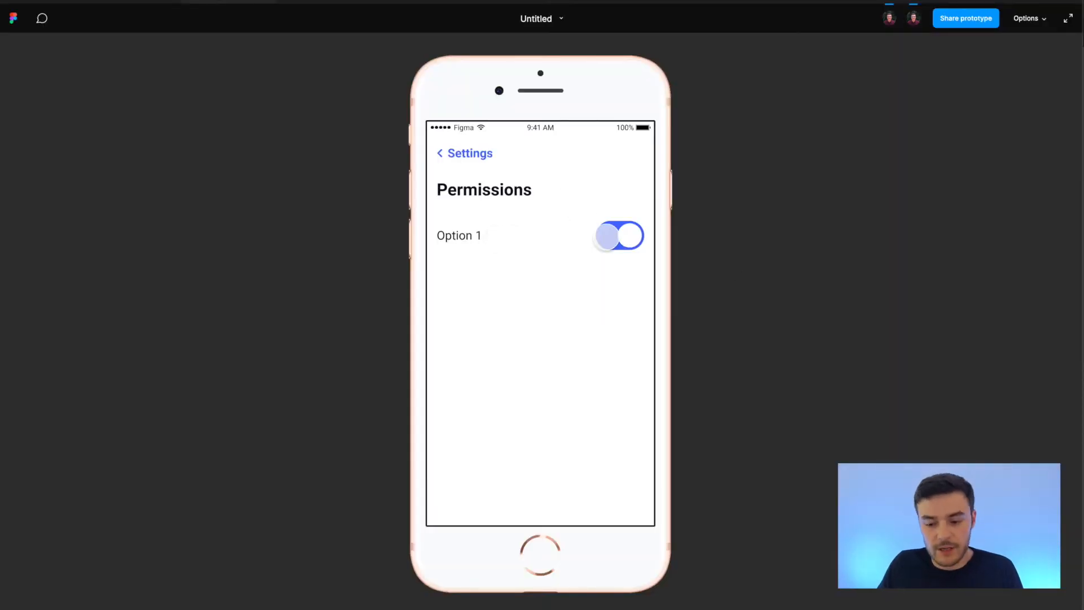
click(628, 236)
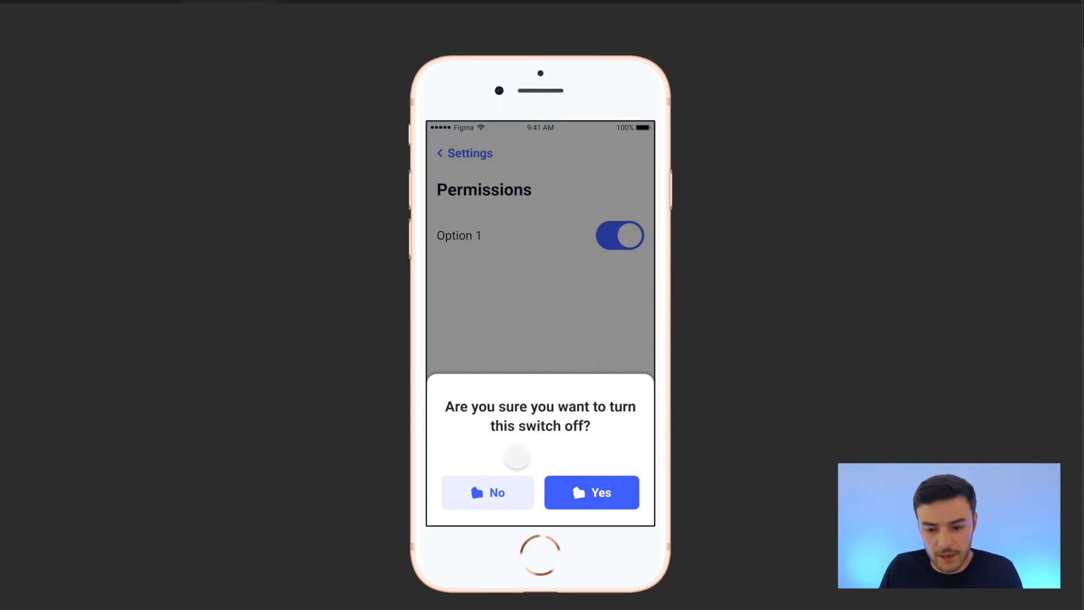
click(557, 259)
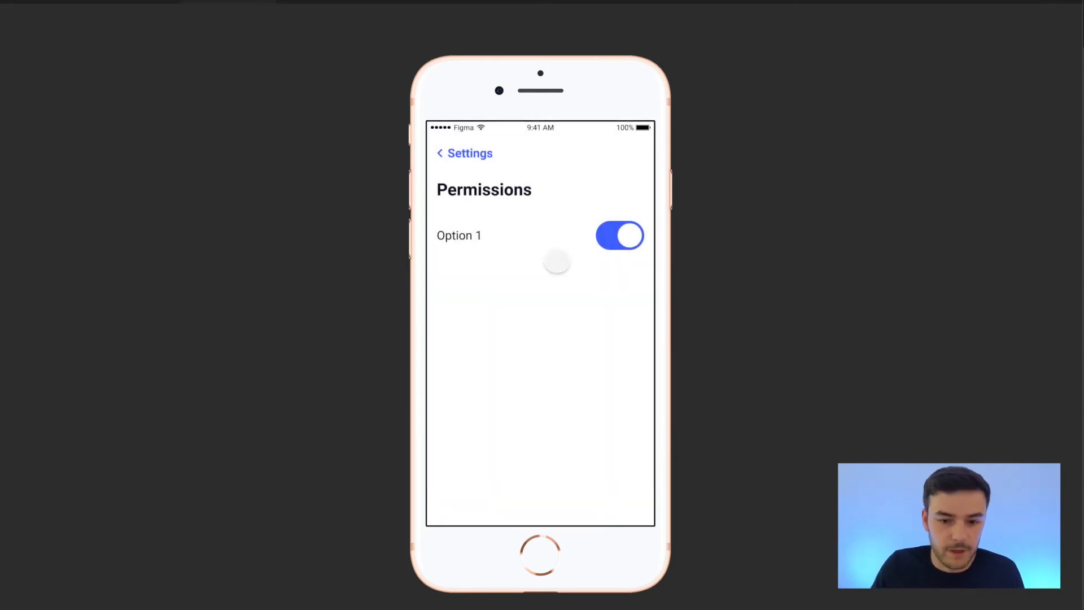
Link the modal's Yes button to frame 1 with an on-tap Navigate to interaction and Instant animation.
click(151, 2)
double_click(676, 432)
scroll(680, 443, down, 1)
click(685, 467)
click(688, 441)
scroll(689, 441, down, 5)
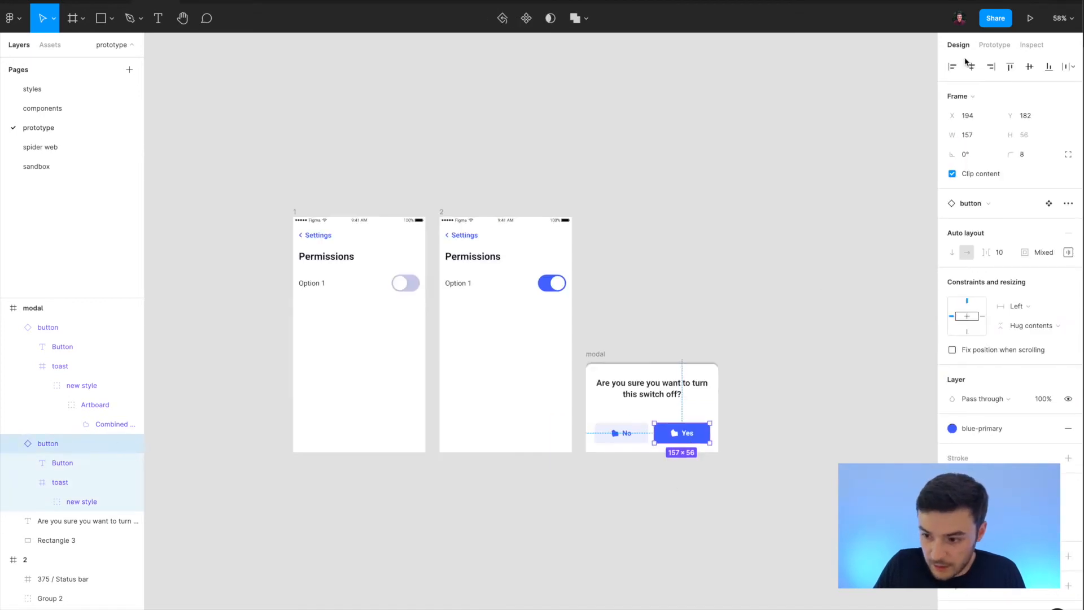
click(992, 45)
drag(709, 433, 402, 358)
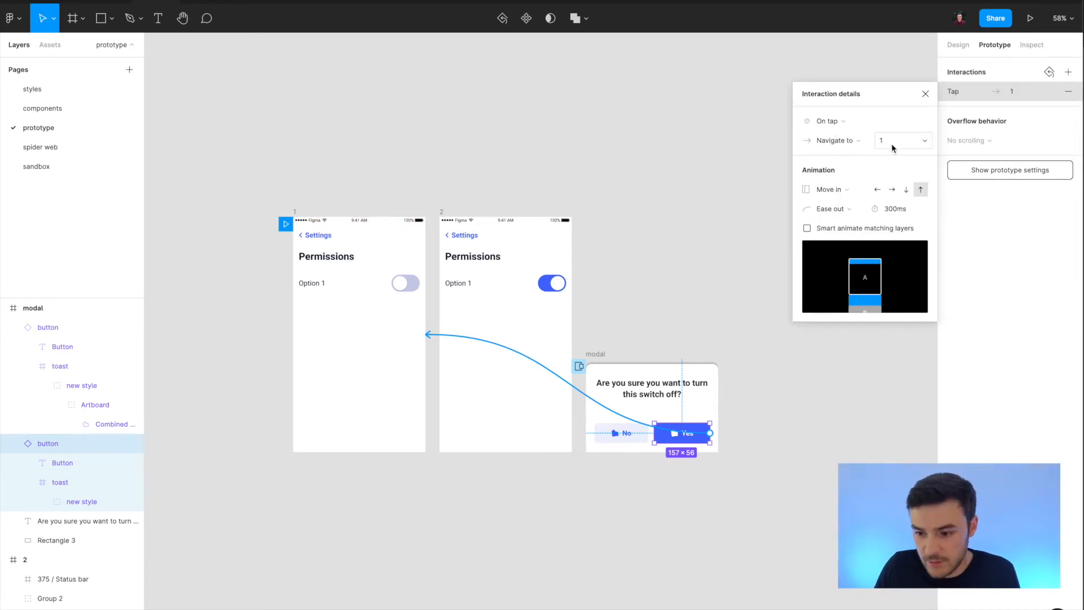
click(829, 189)
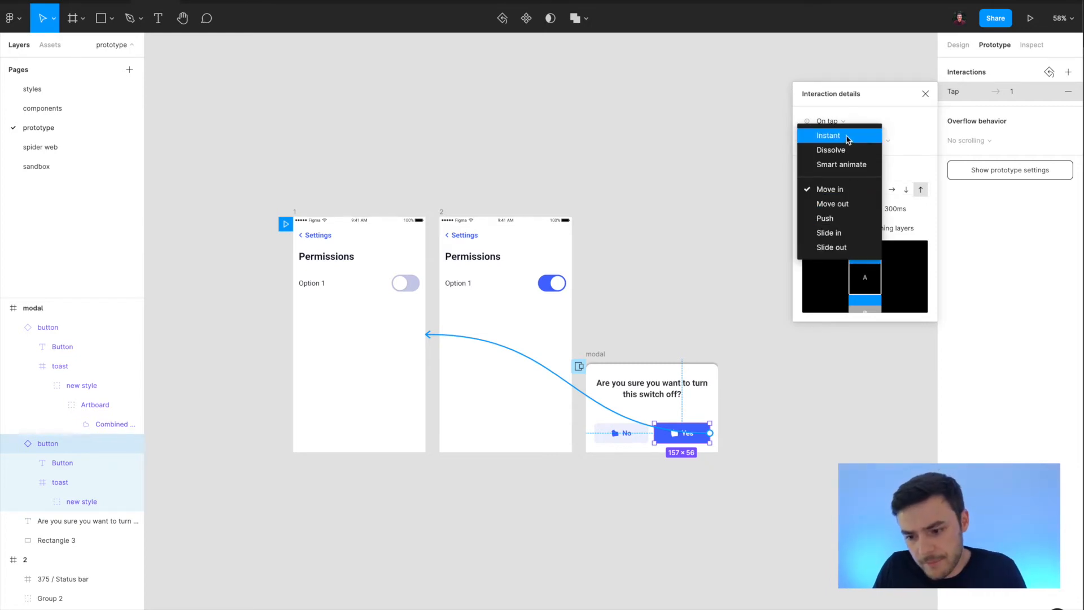
click(846, 137)
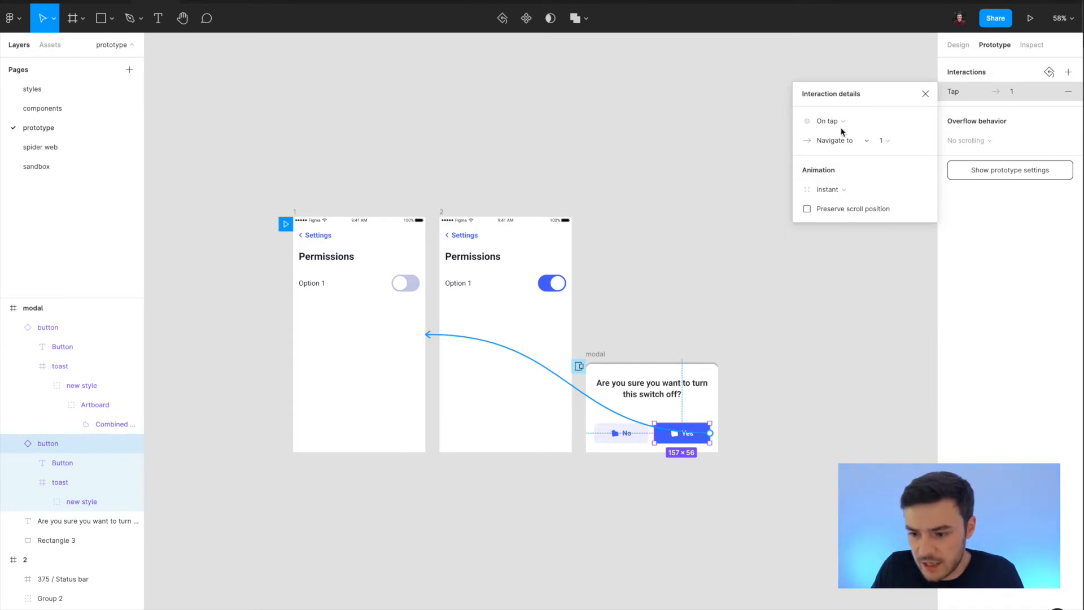
Link the modal's No button to frame 2 with an on-tap Navigate to interaction.
click(624, 433)
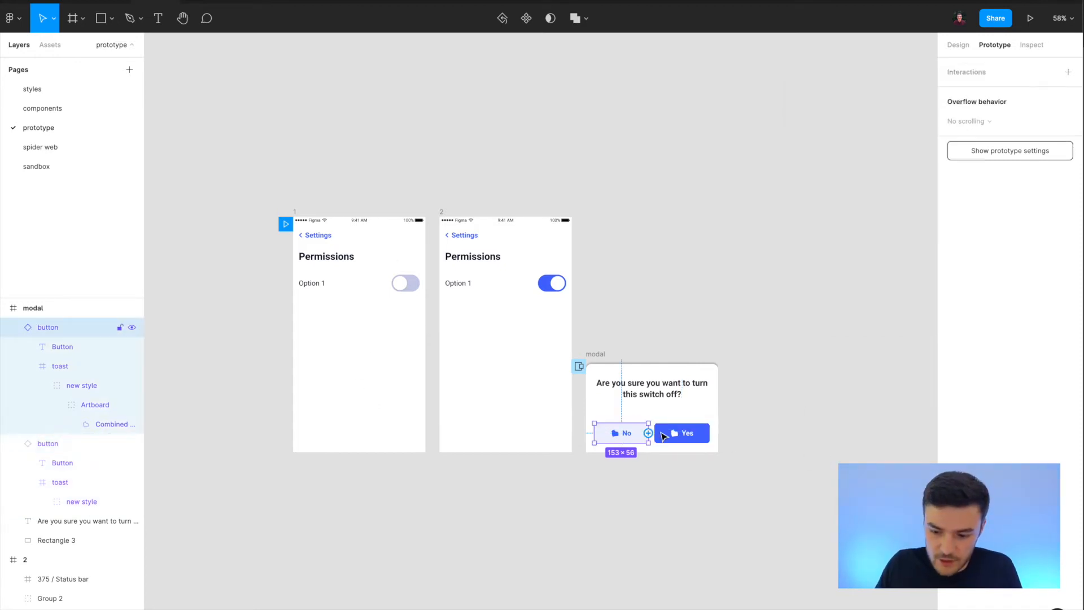
drag(648, 433, 504, 383)
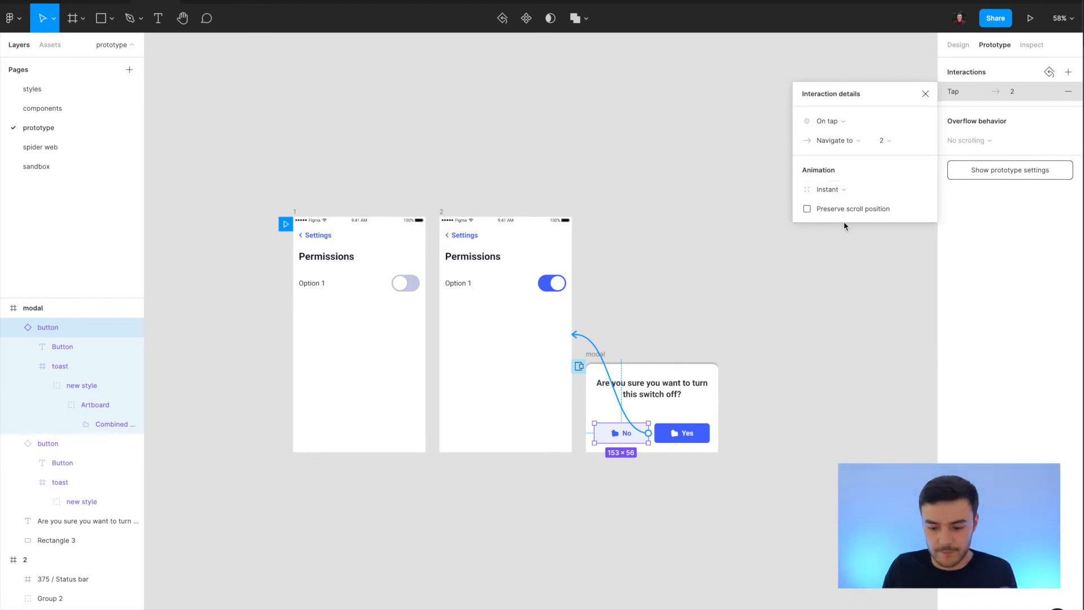
Test both modal answers in the prototype preview, choosing No and then Yes after tapping the toggle.
click(193, 2)
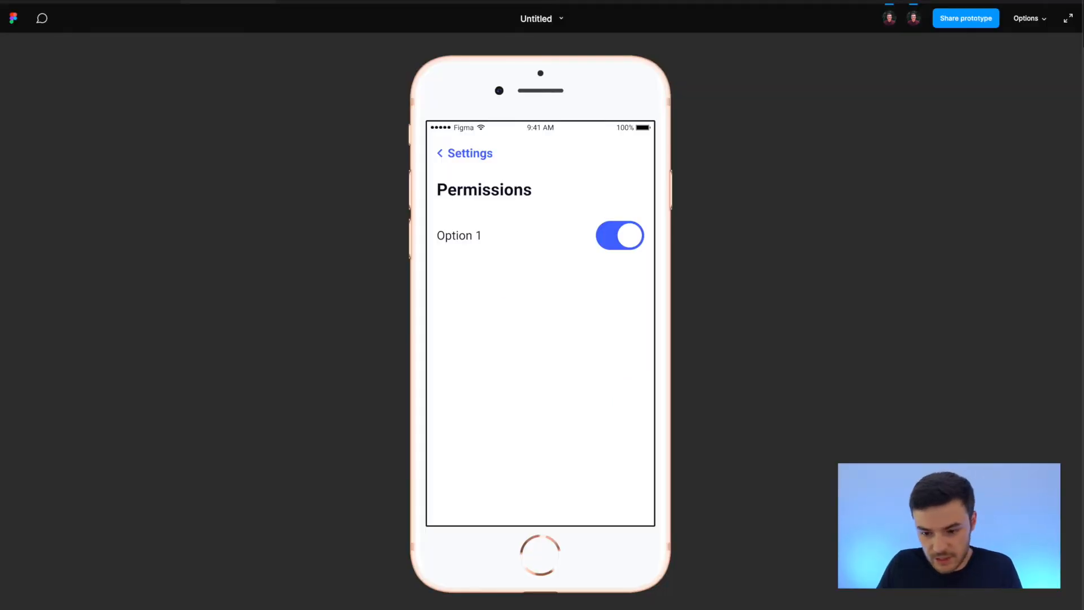
click(622, 235)
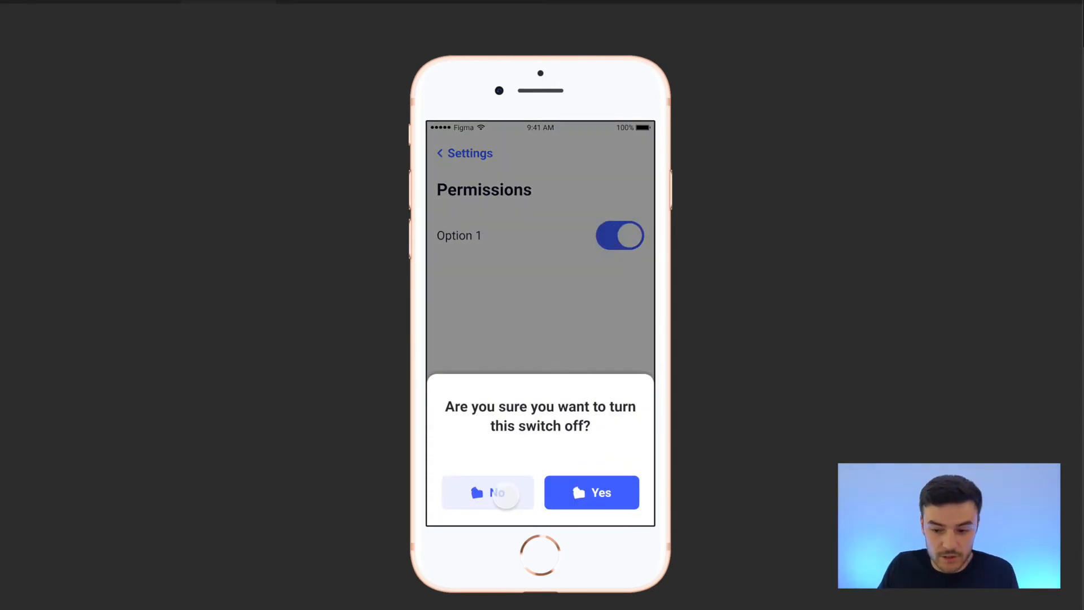
click(505, 495)
click(632, 237)
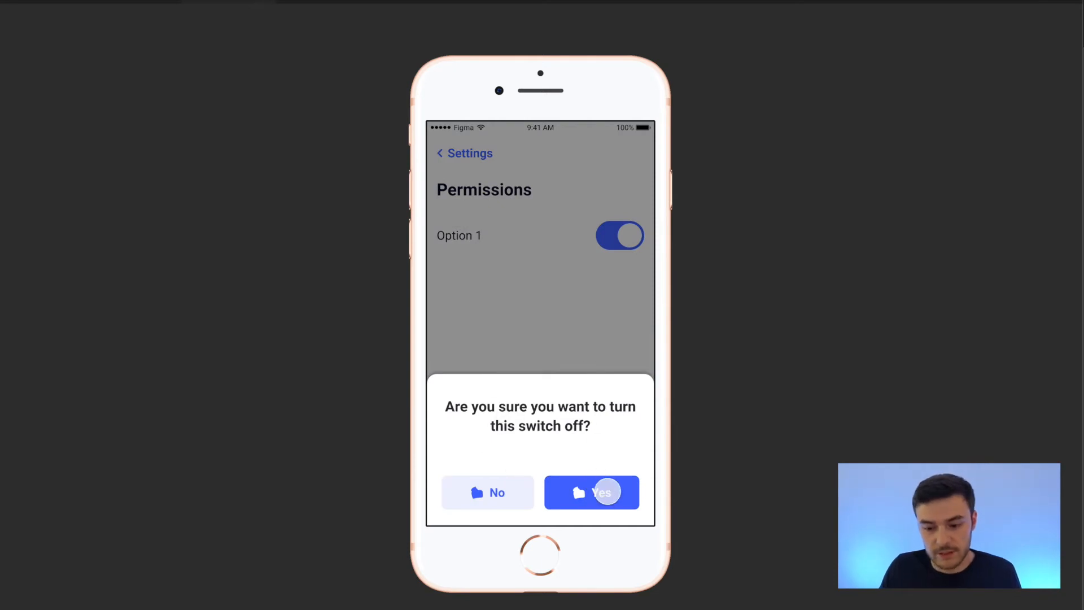
click(604, 492)
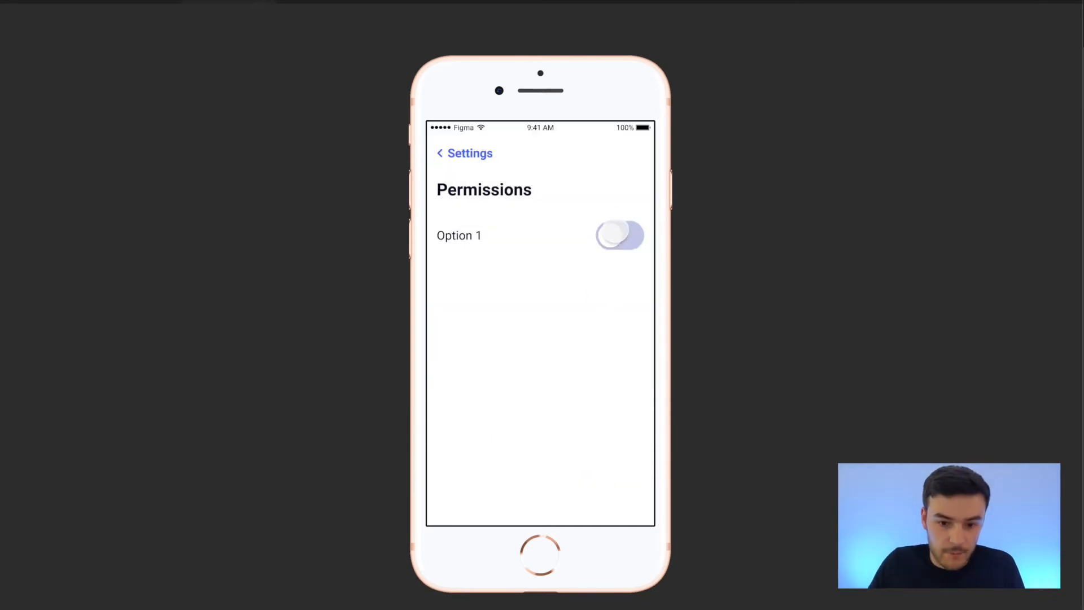
Change the No button's tap action to Close overlay.
click(139, 1)
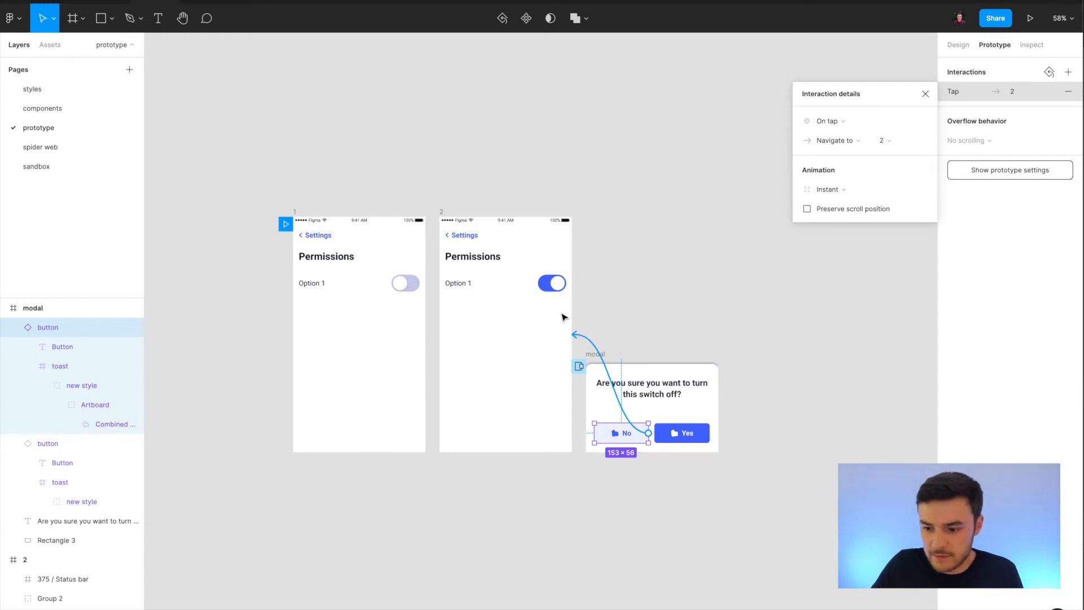
click(850, 148)
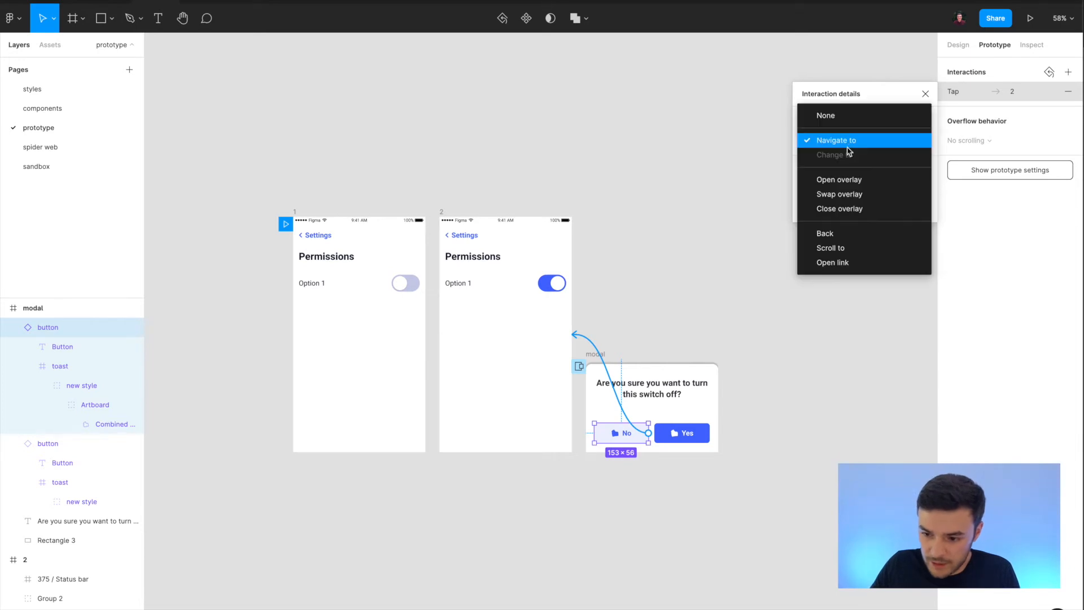
click(849, 209)
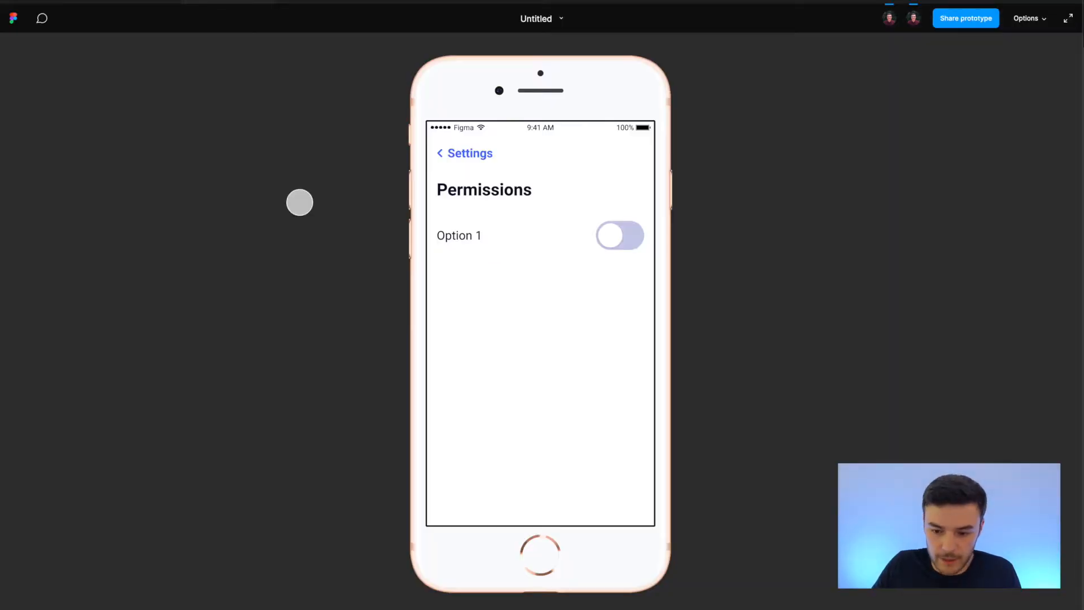
Retest the modal in the prototype preview, dismissing it twice with No and confirming once with Yes.
click(619, 235)
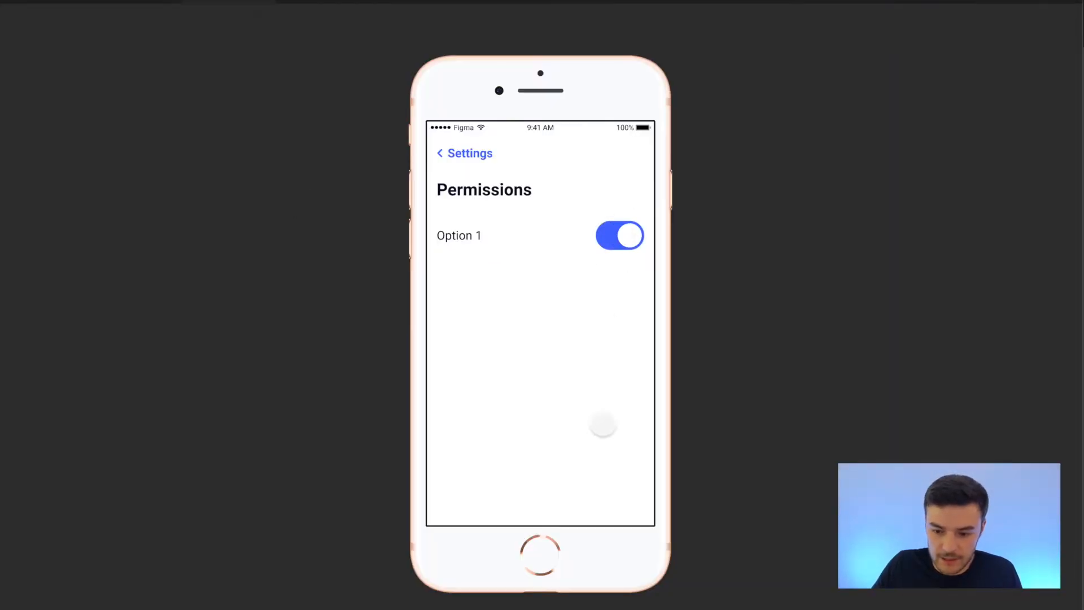
click(497, 492)
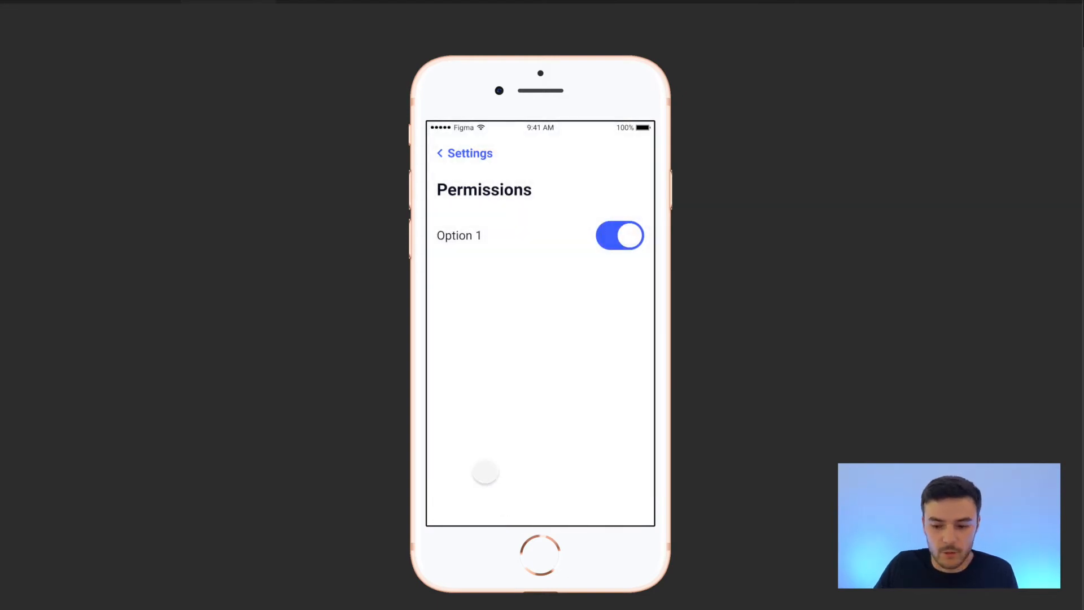
click(649, 240)
click(500, 494)
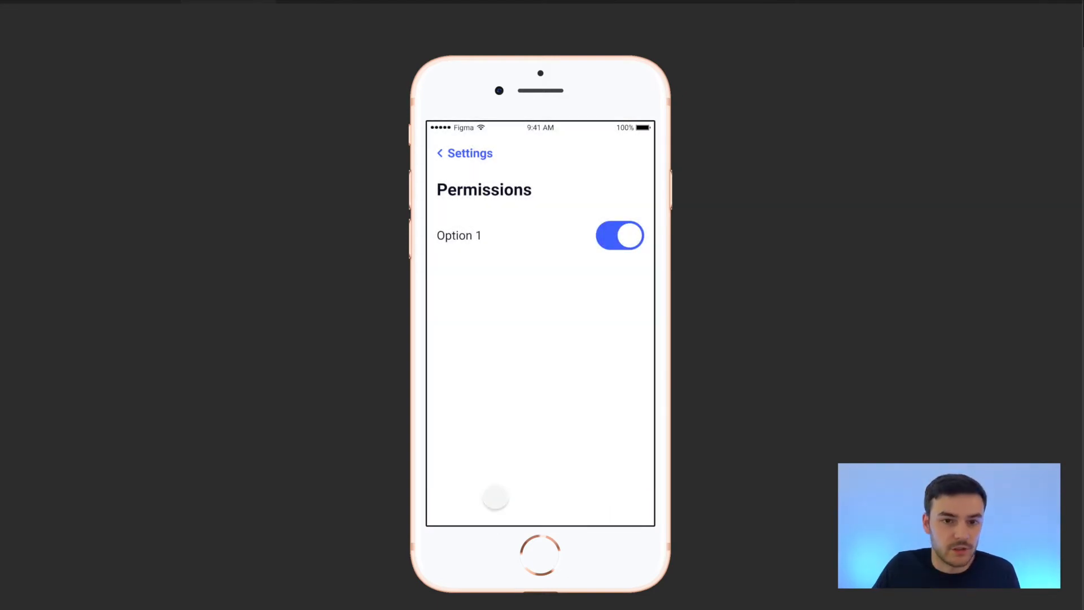
click(619, 233)
click(613, 494)
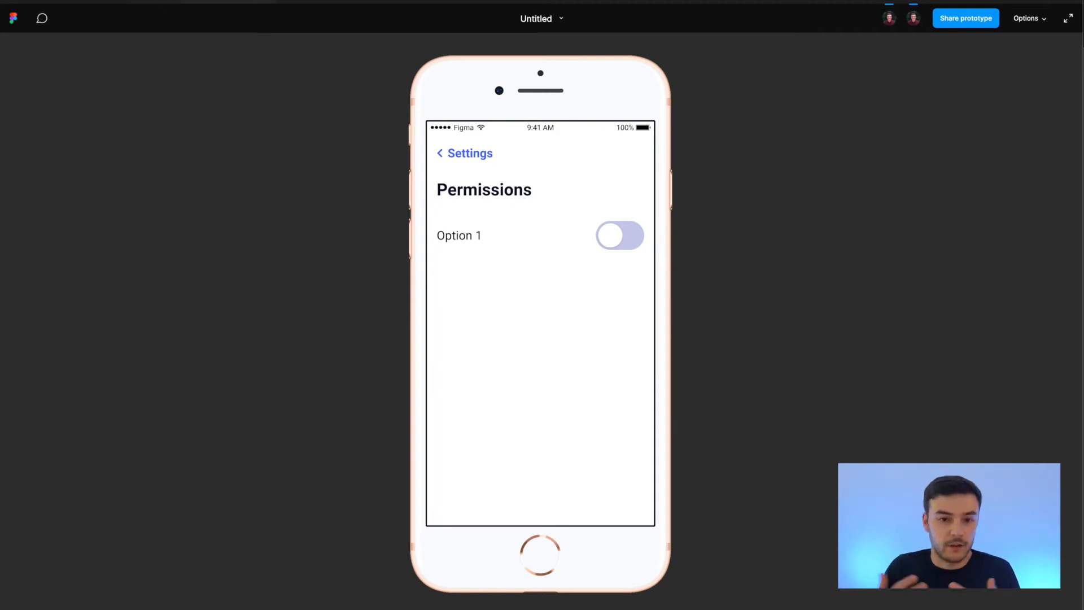
Duplicate frame 1 and place the copy in the empty area below it, offset to the left.
click(142, 1)
click(470, 171)
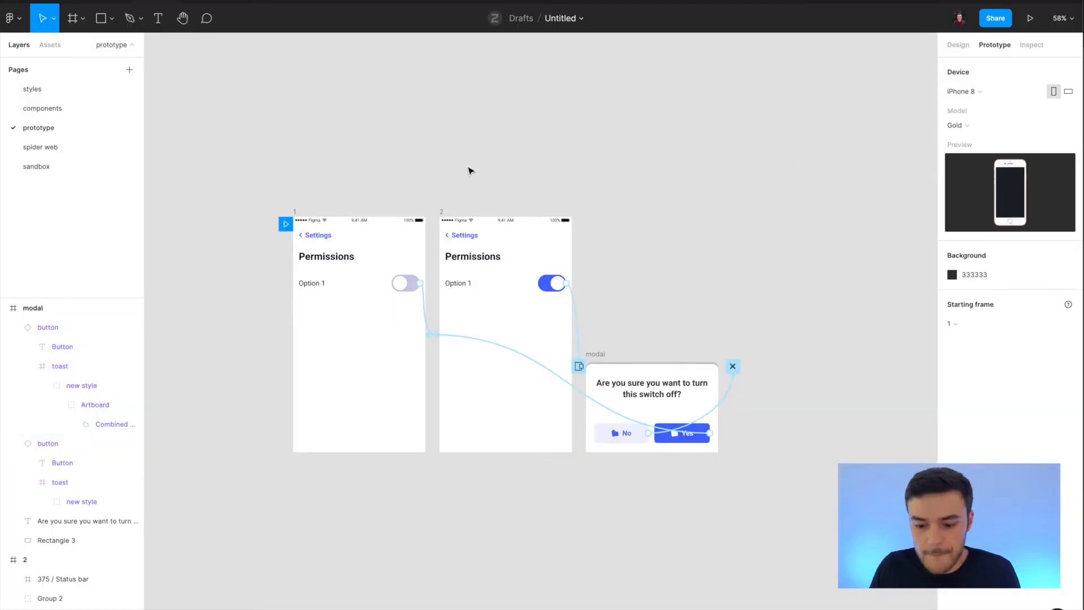
scroll(469, 171, down, 3)
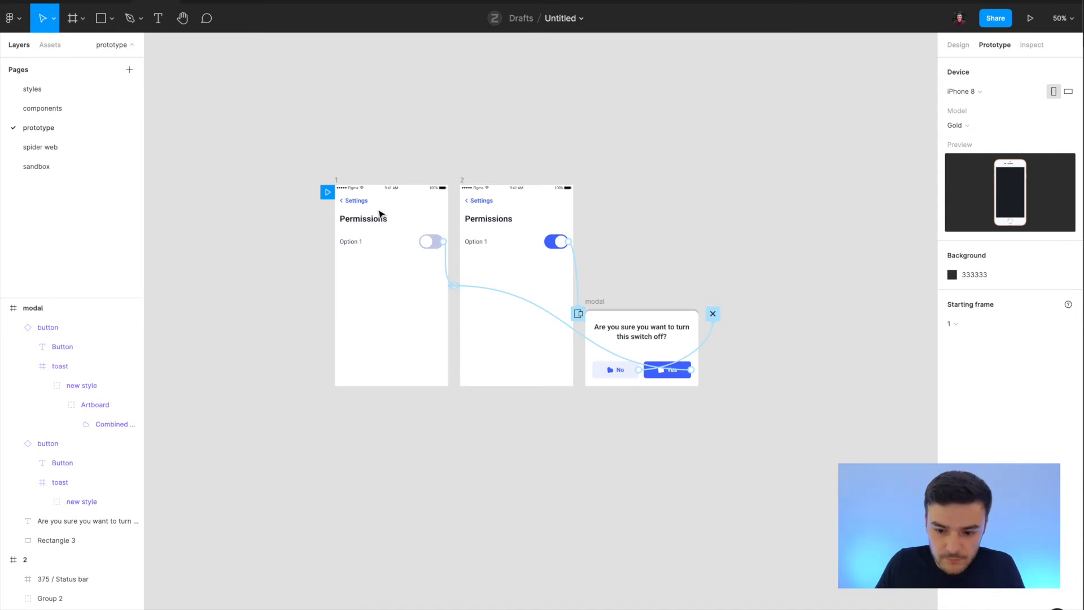
scroll(379, 211, left, 2)
click(418, 186)
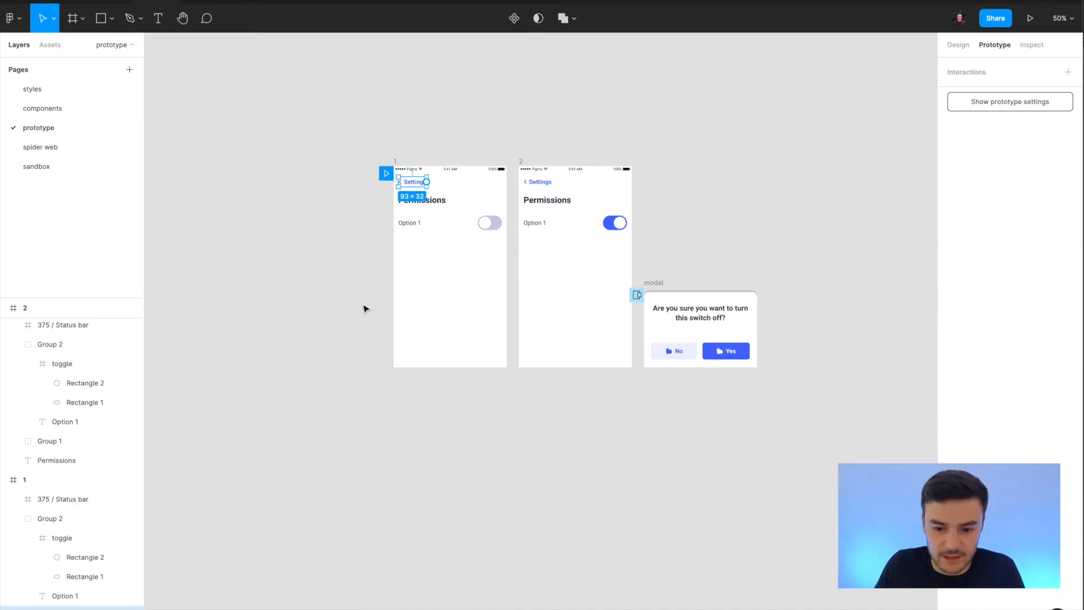
click(395, 162)
scroll(433, 271, left, 2)
scroll(433, 271, down, 1)
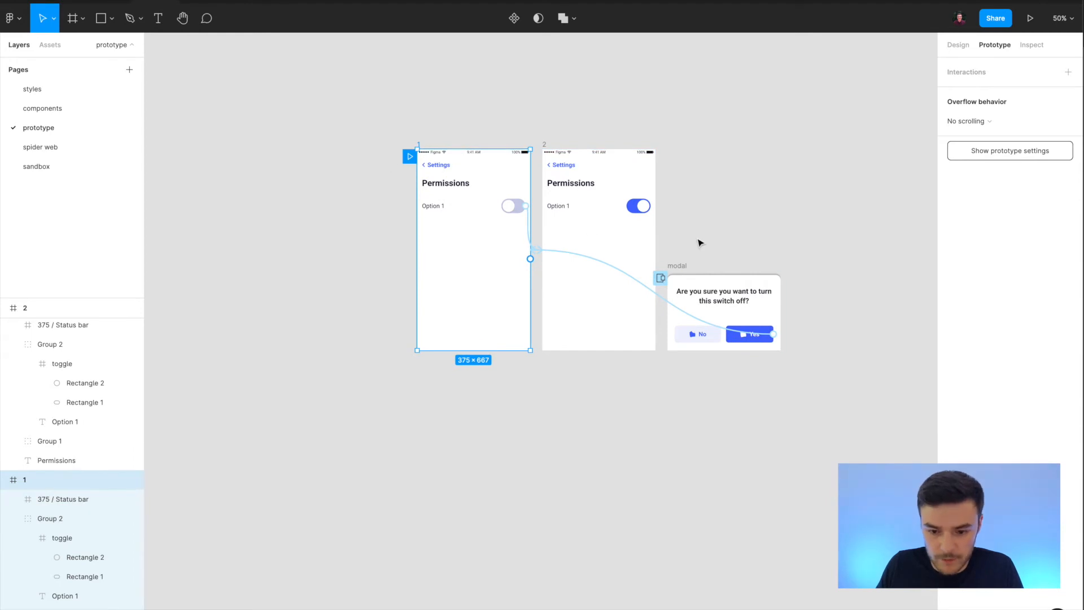
key(ctrl+d)
drag(822, 281, 313, 498)
Remove the copied prototype link from the duplicated frame's toggle.
click(417, 449)
key(Delete)
scroll(500, 453, left, 2)
click(244, 448)
scroll(282, 429, left, 2)
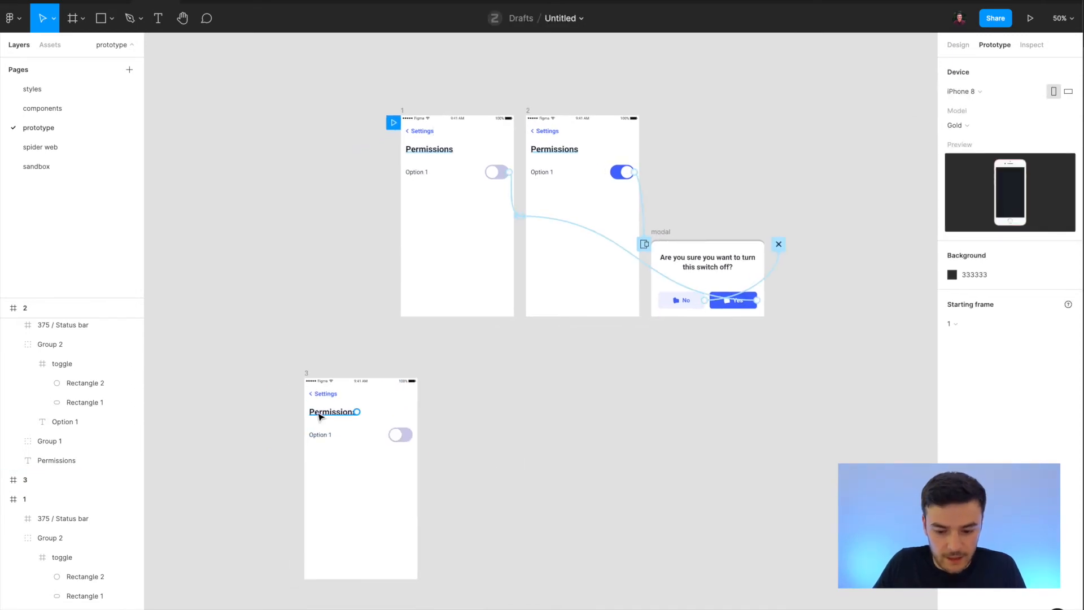
In duplicated frame 3, change the heading to "Settings" and the back link text to "Home".
double_click(317, 412)
scroll(247, 438, up, 5)
text(Se)
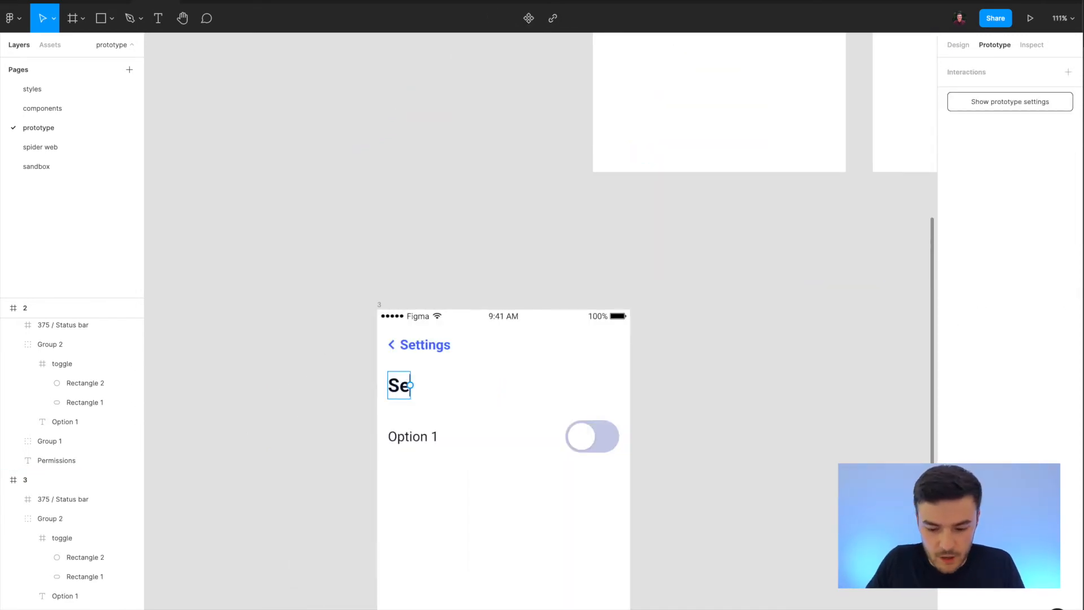
text(ttings)
double_click(426, 345)
double_click(427, 347)
text(Home)
key(Escape)
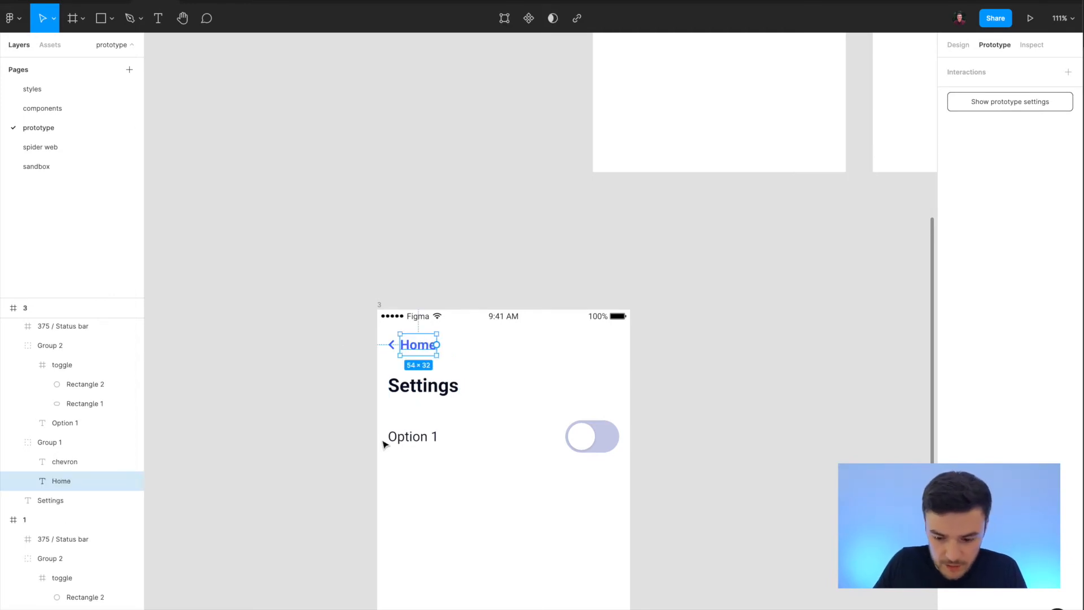
Delete the toggle from frame 3 and change the "Option 1" label to "Permissions".
click(585, 447)
key(Delete)
click(425, 437)
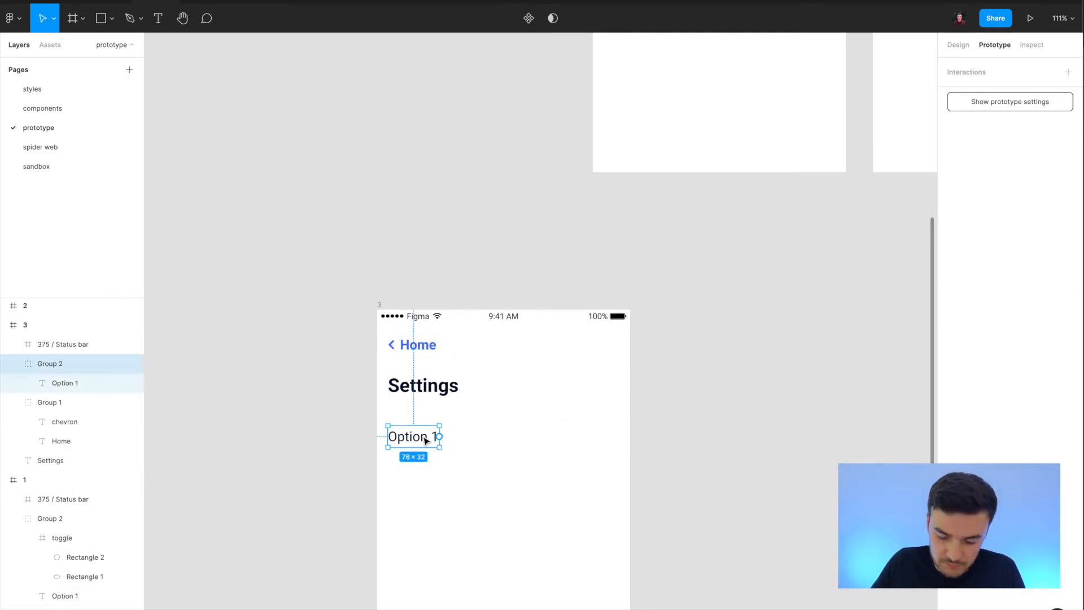
double_click(426, 440)
text(Perm)
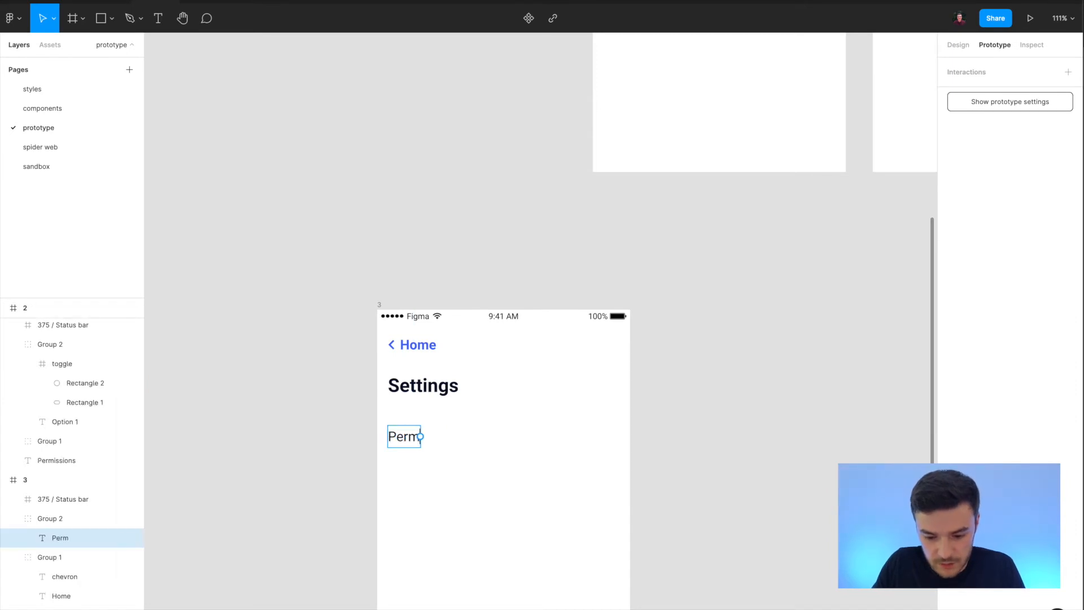
text(issions)
key(Escape)
scroll(450, 460, down, 1)
click(532, 411)
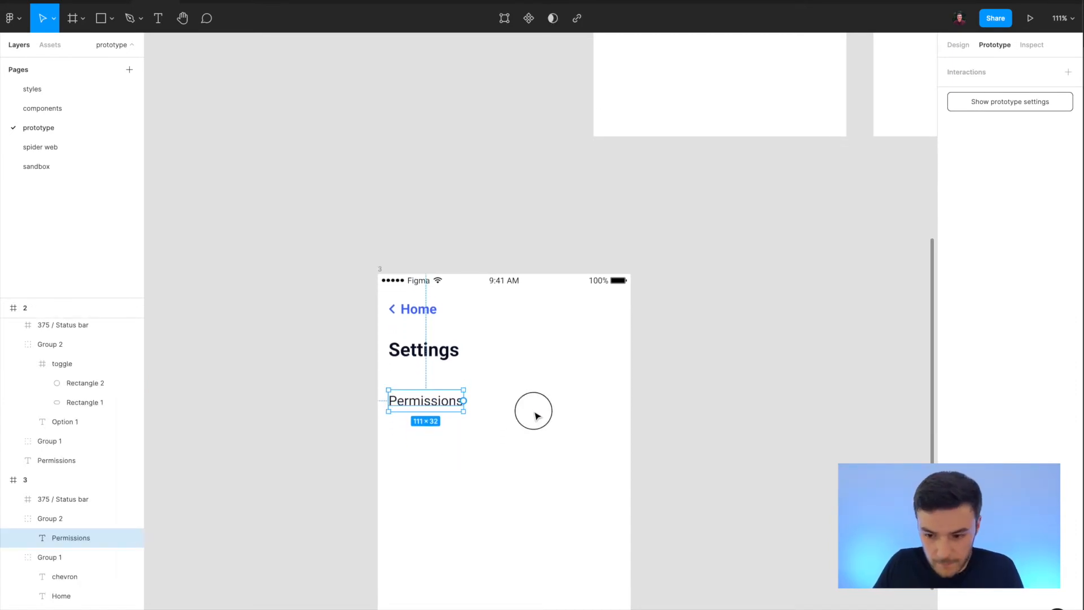
Select the chevron inside the text link component on the components page and copy it.
scroll(533, 415, down, 5)
scroll(593, 235, up, 3)
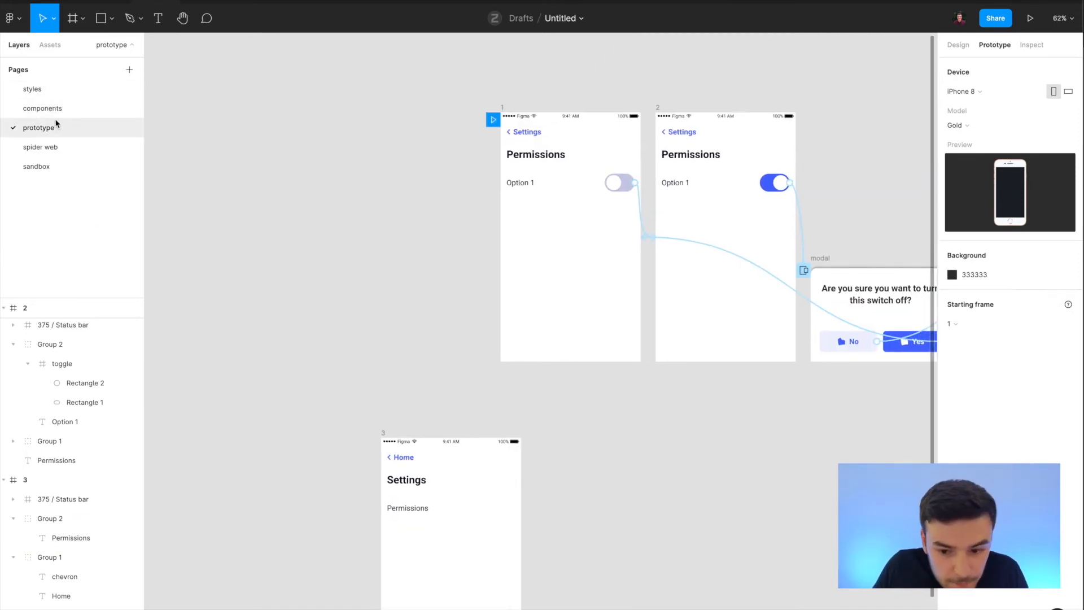
click(42, 108)
key(shift+1)
click(411, 531)
scroll(412, 531, up, 5)
double_click(400, 488)
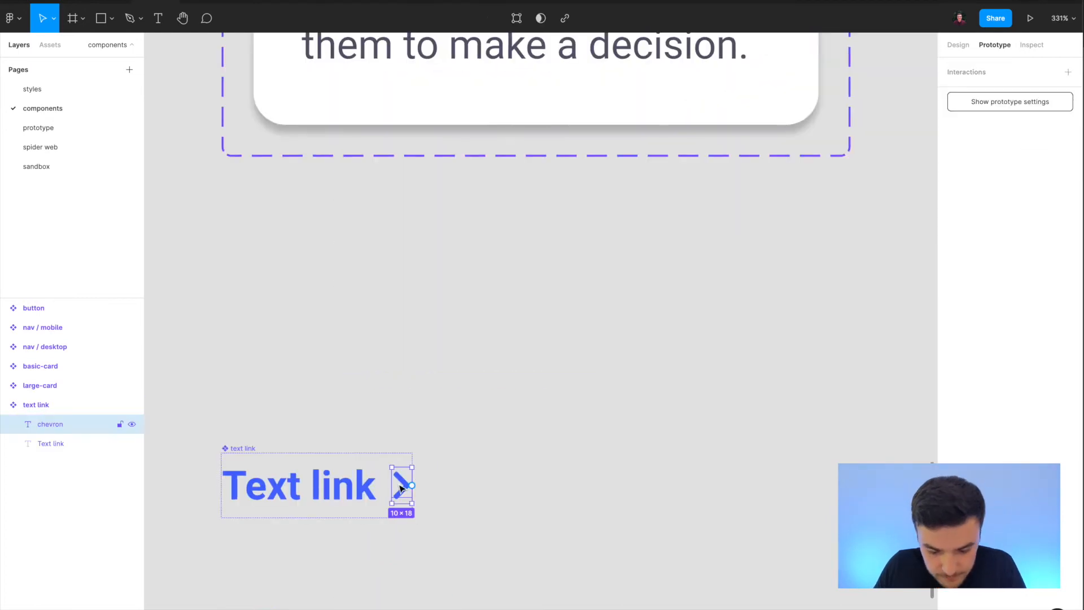
Paste the chevron into frame 3 on the prototype page and place it in the Permissions row, 16 px from the frame's right edge.
click(57, 127)
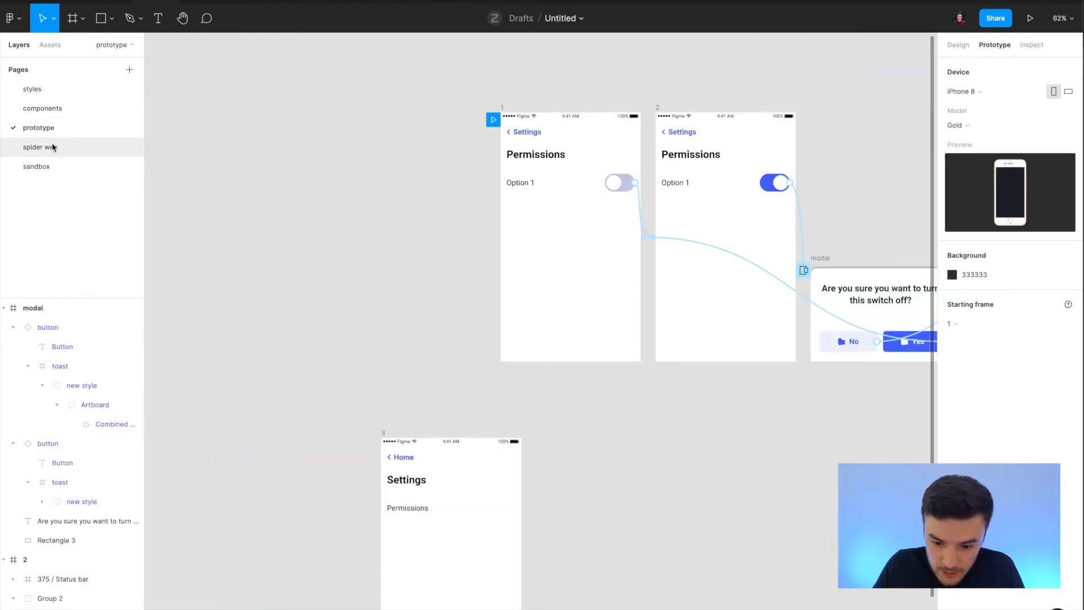
scroll(360, 469, down, 1)
scroll(410, 458, up, 5)
key(super+v)
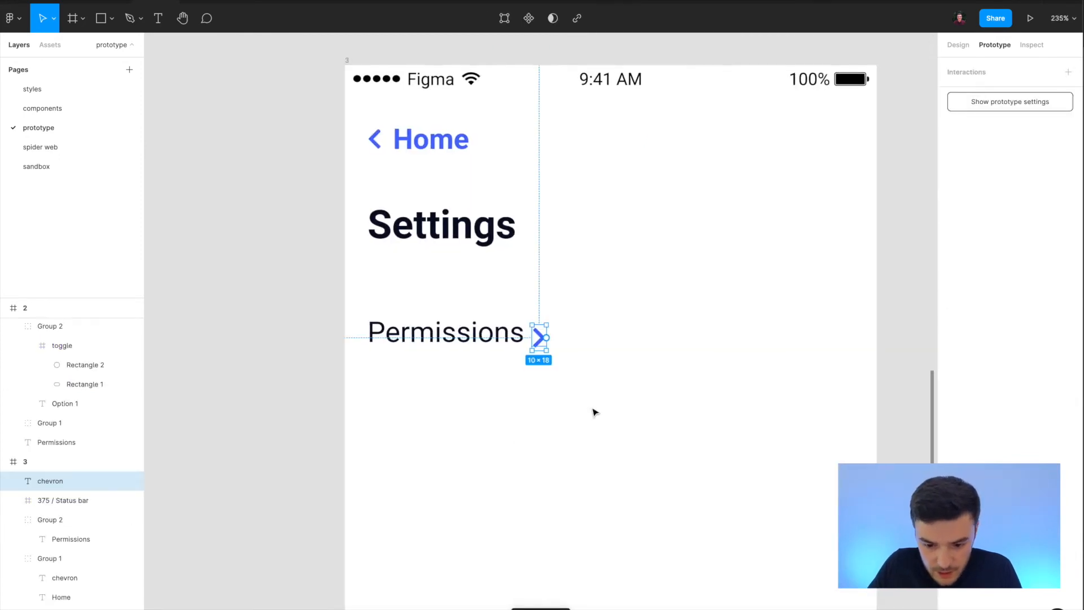
scroll(592, 412, right, 2)
drag(405, 332, 714, 336)
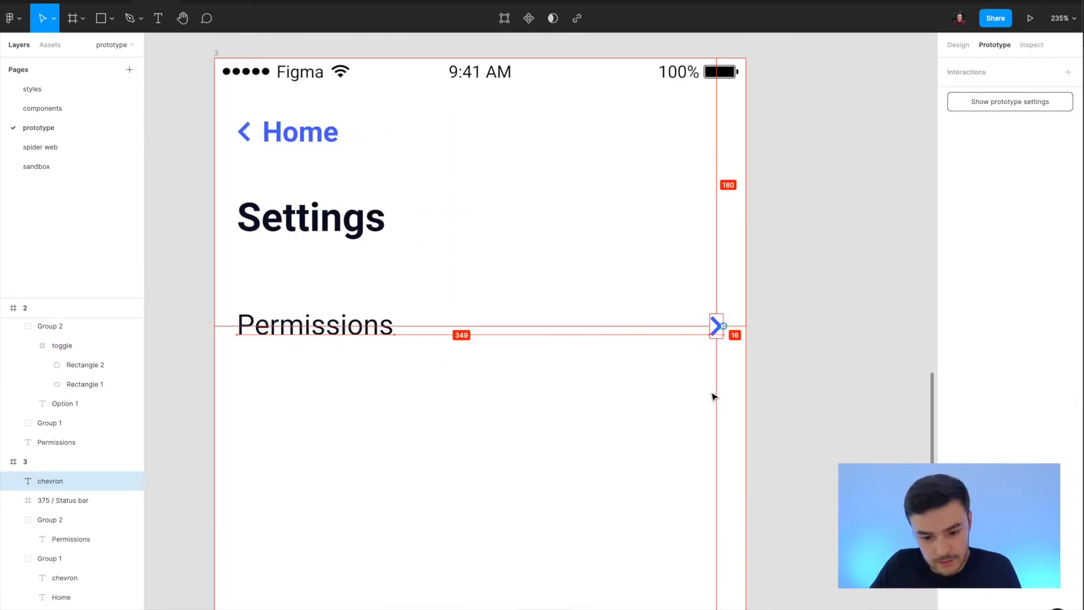
Apply the dark-grey color style to the pasted chevron and align its vertical center with the Permissions label.
click(380, 328)
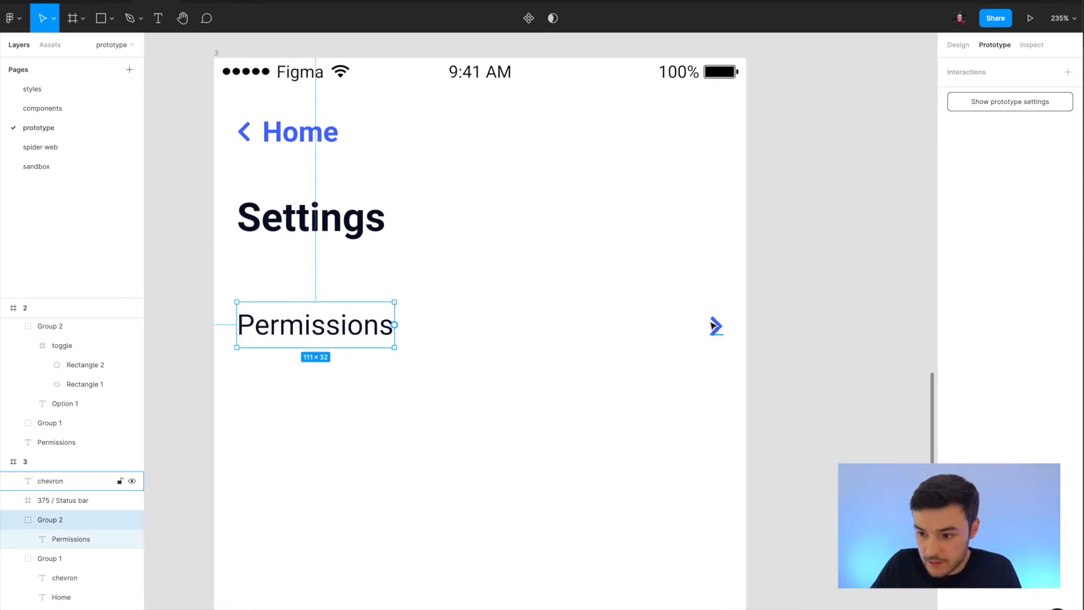
click(68, 481)
click(958, 45)
click(990, 450)
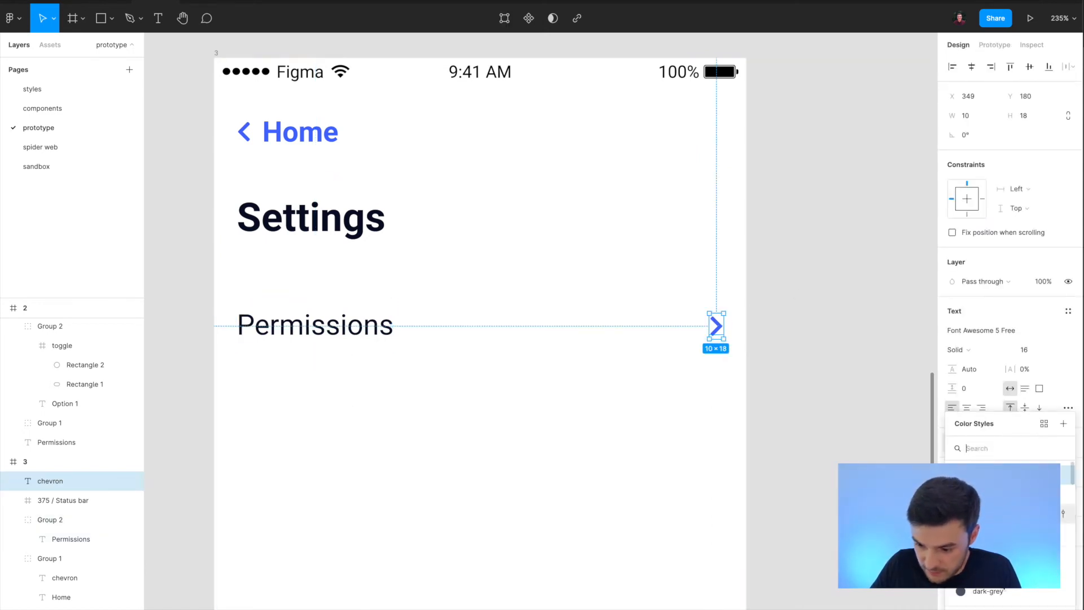
click(999, 592)
shift+click(373, 330)
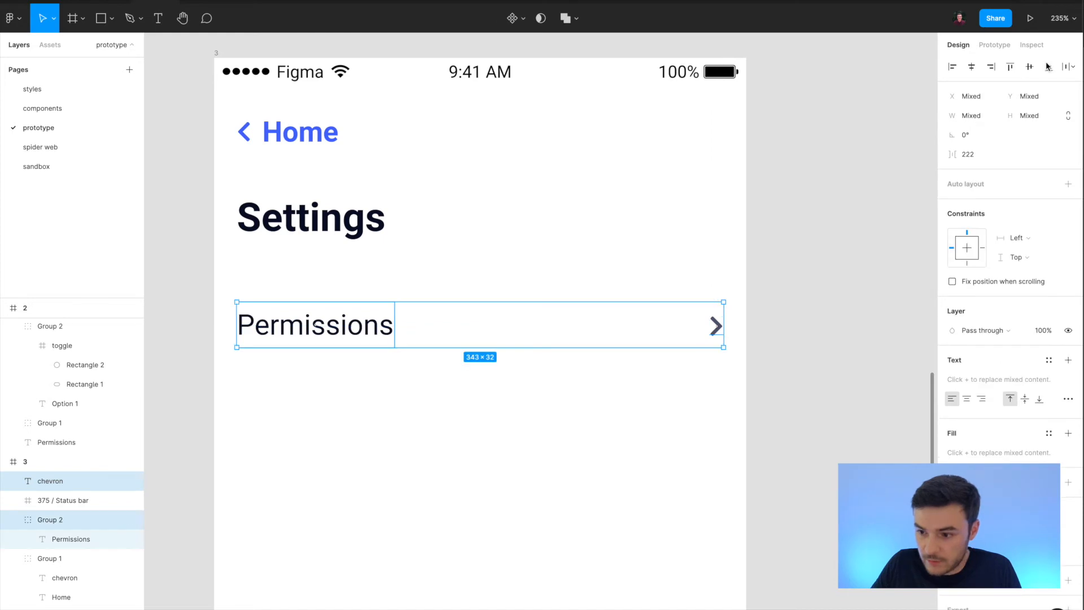
click(1029, 68)
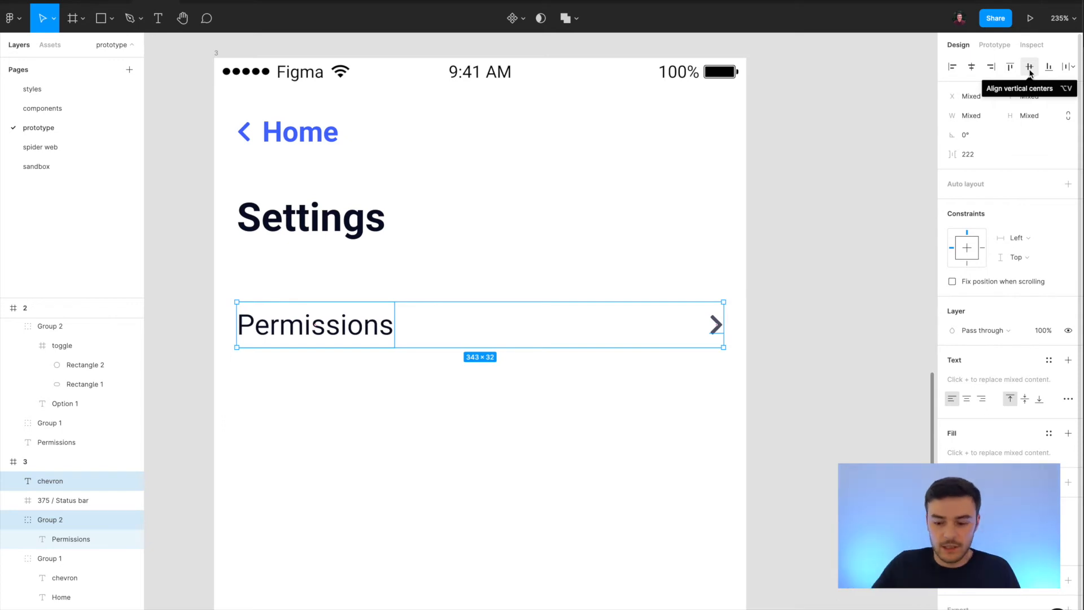
Draw a divider line about 351 px wide below the Permissions row and set its rotation to 0°.
click(757, 388)
drag(761, 377, 254, 298)
click(237, 393)
key(l)
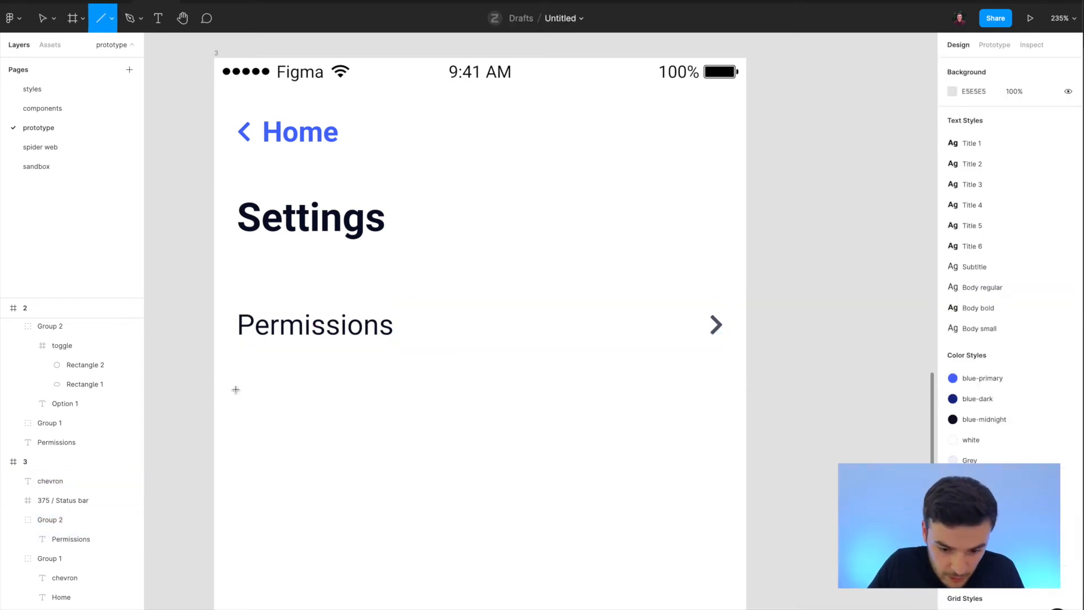
drag(236, 363, 734, 362)
click(971, 135)
text(0)
key(Return)
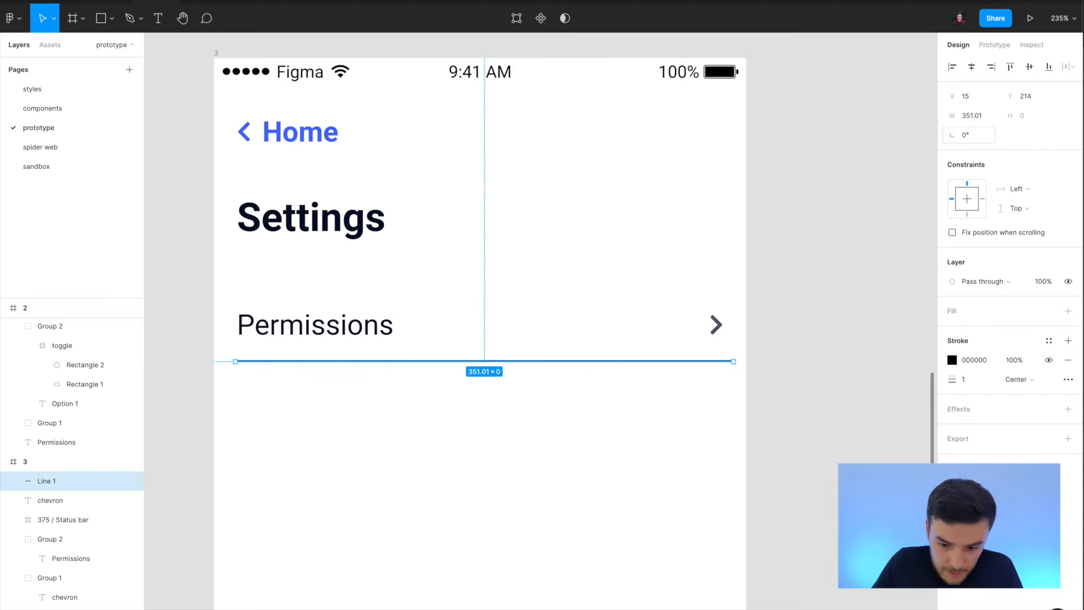
Nudge the divider line to X 16 and set its width to 343.
key(alt)
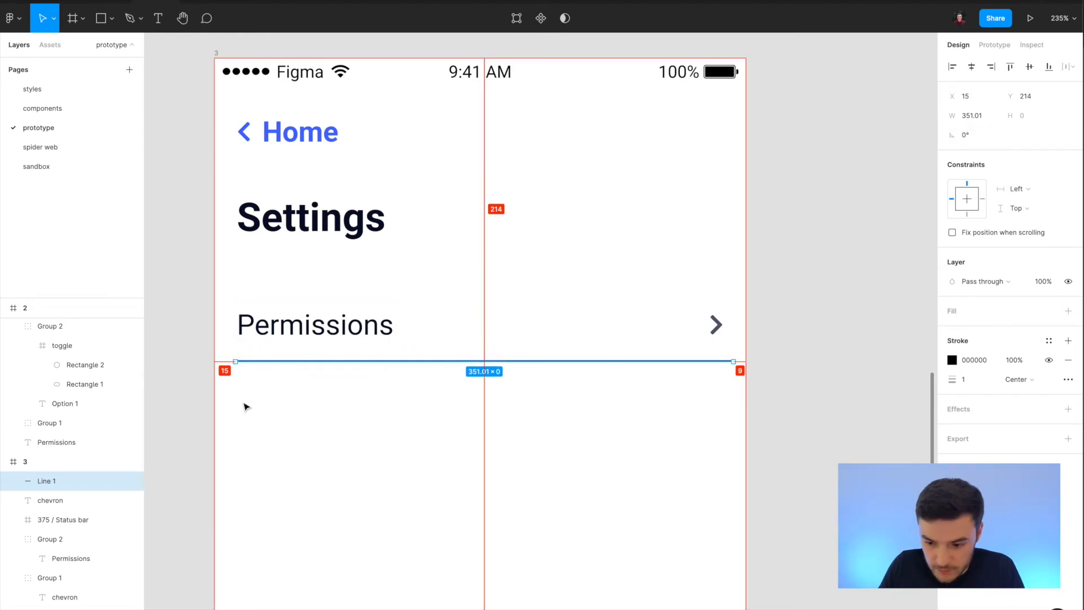
key(Right)
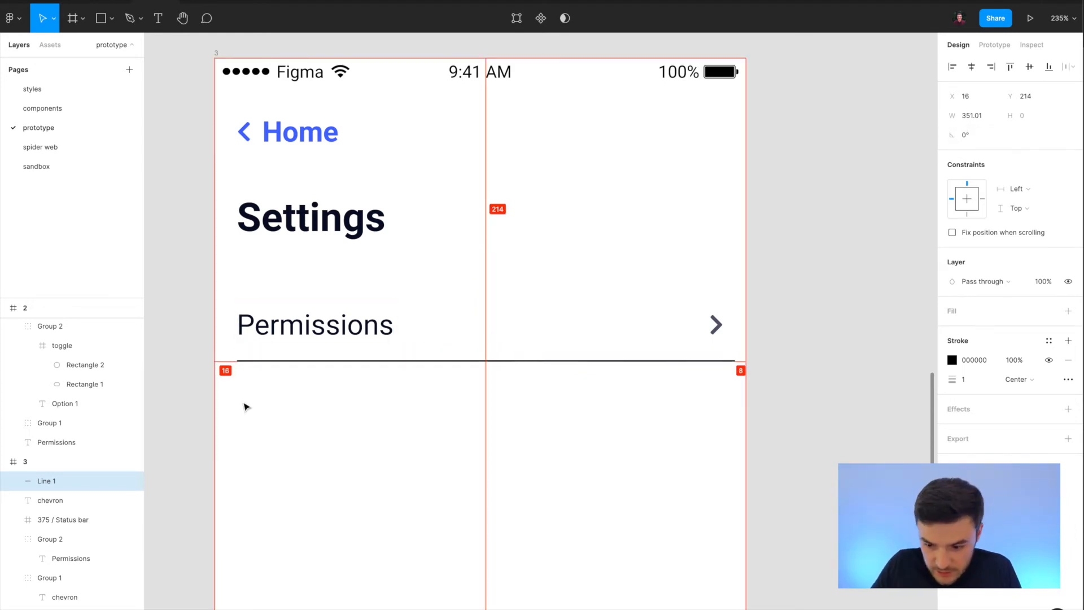
click(979, 118)
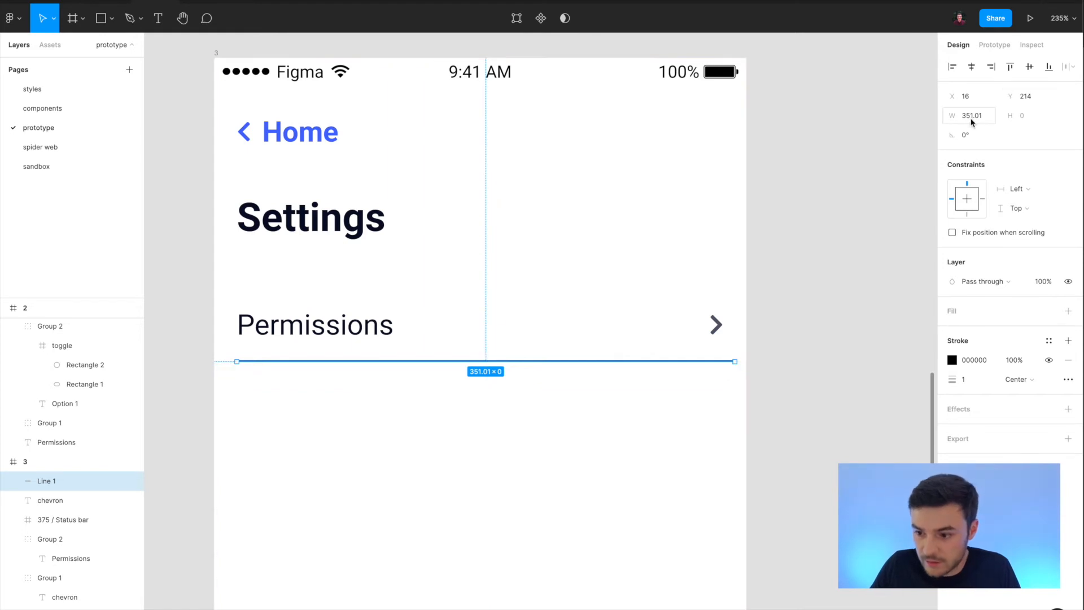
click(970, 118)
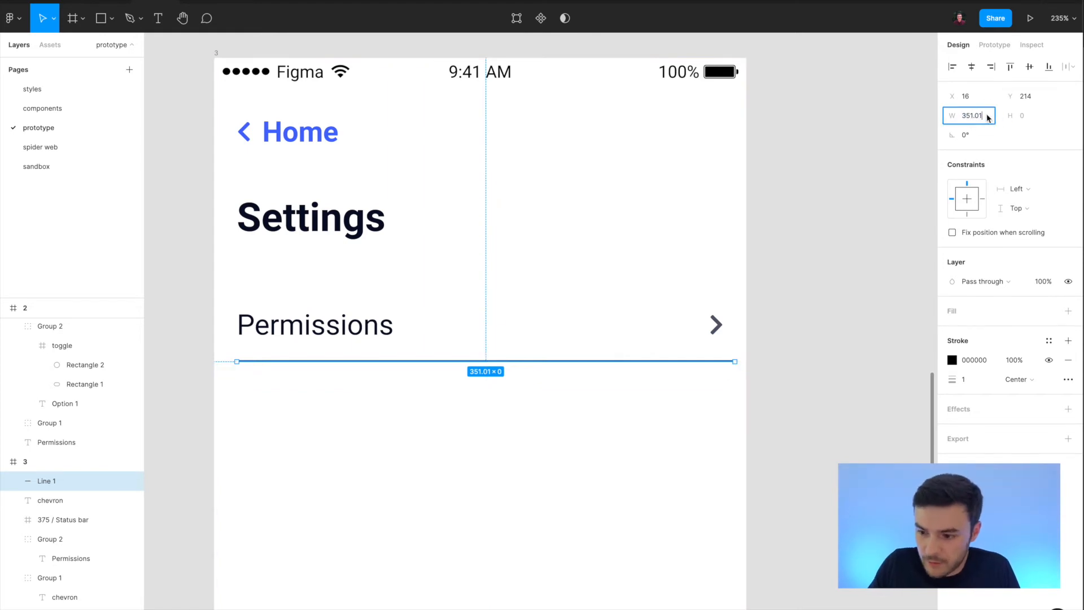
key(shift+Down)
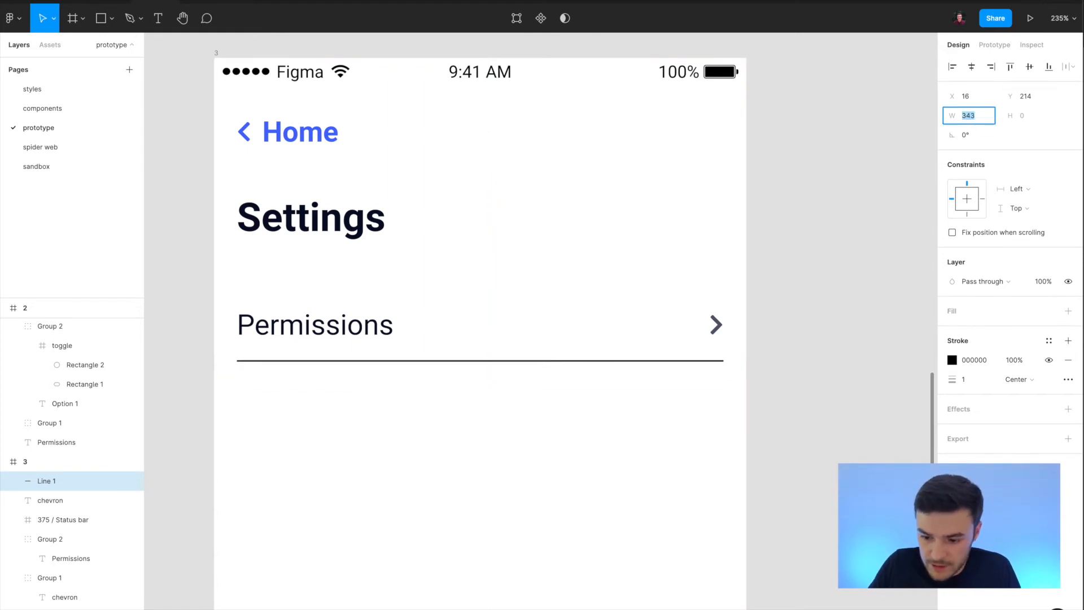
key(alt)
click(808, 434)
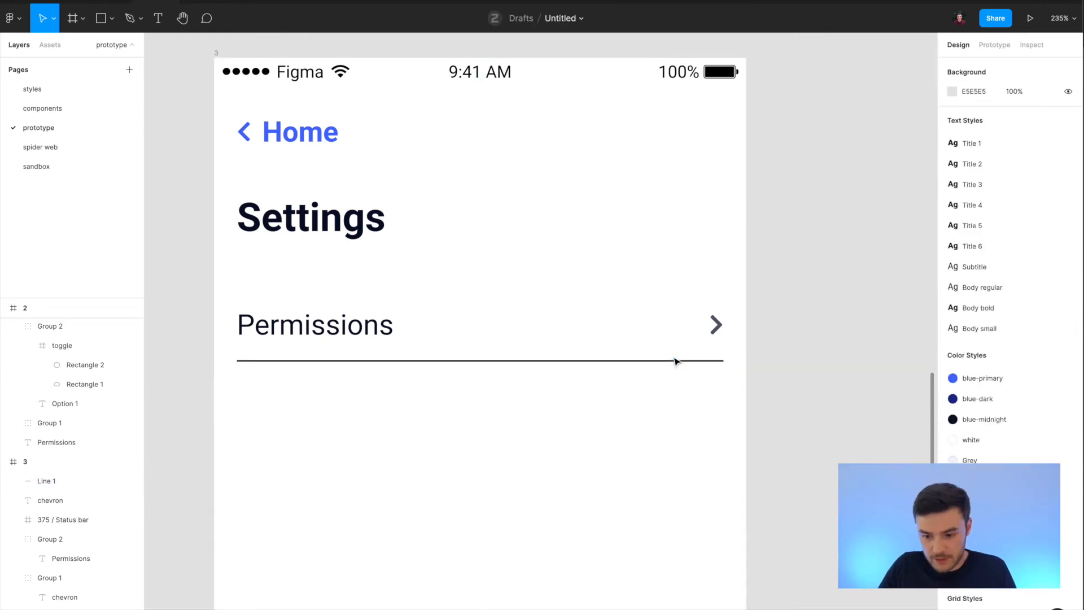
Apply the Grey color style to the divider line's stroke.
click(672, 361)
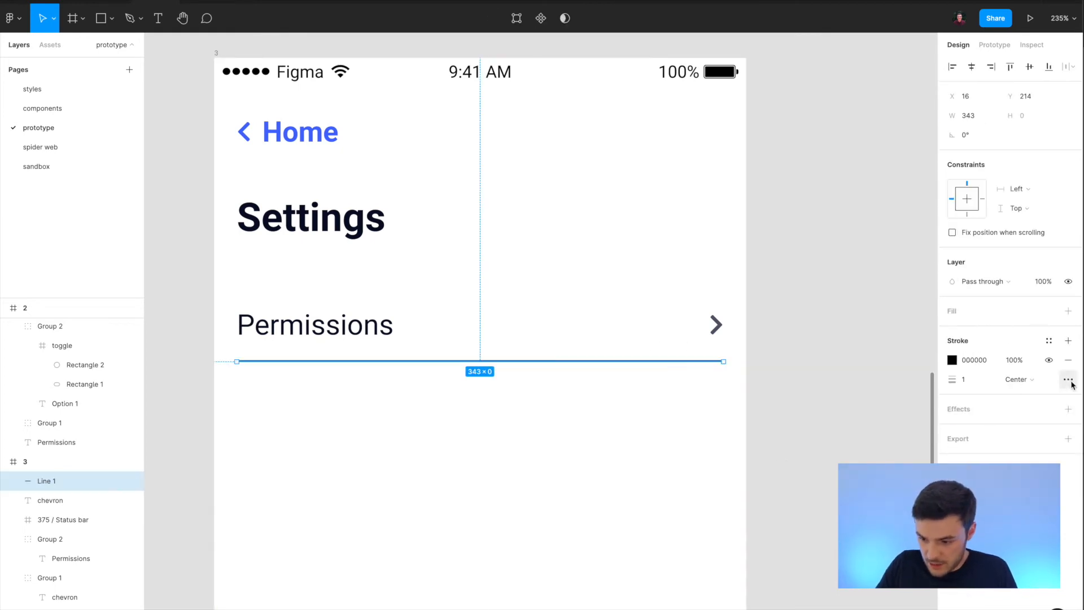
click(1048, 340)
click(1068, 489)
click(705, 446)
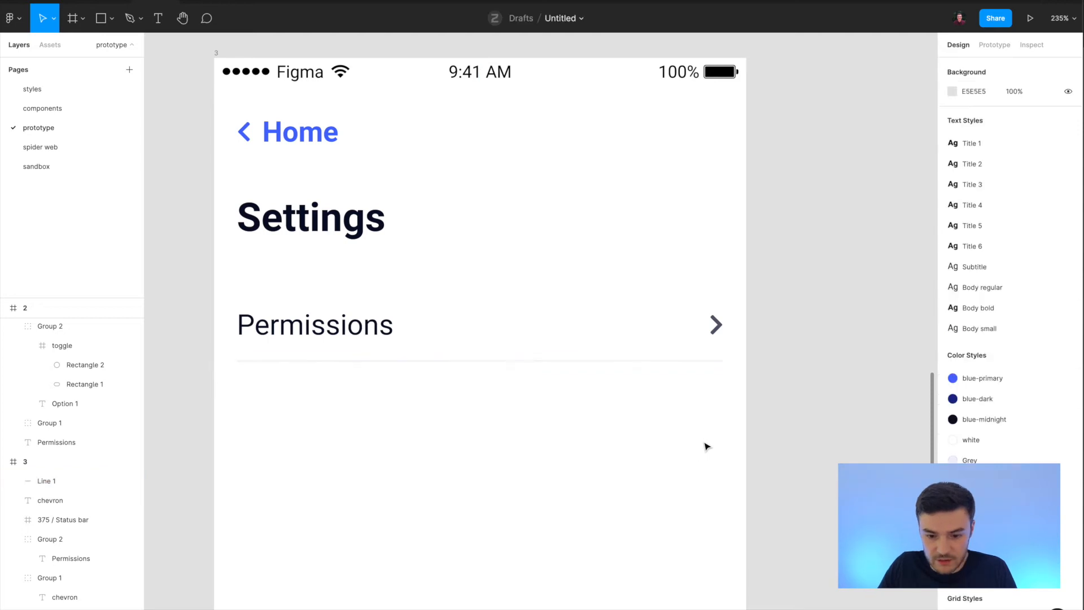
Try the dark-grey color style on the divider line's stroke, and undo it.
scroll(705, 446, down, 3)
click(387, 353)
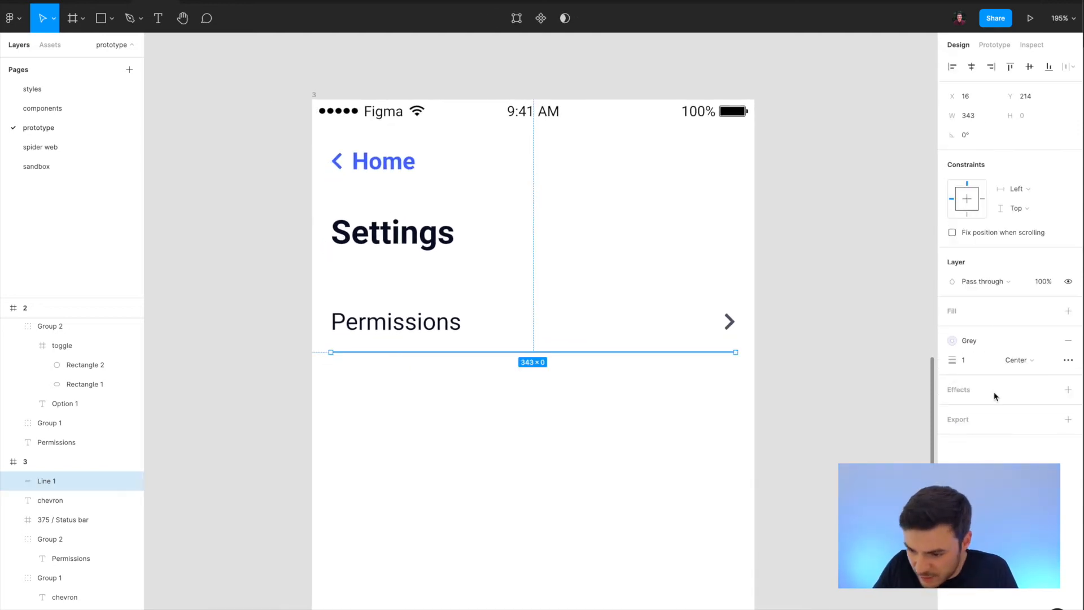
click(987, 340)
click(988, 528)
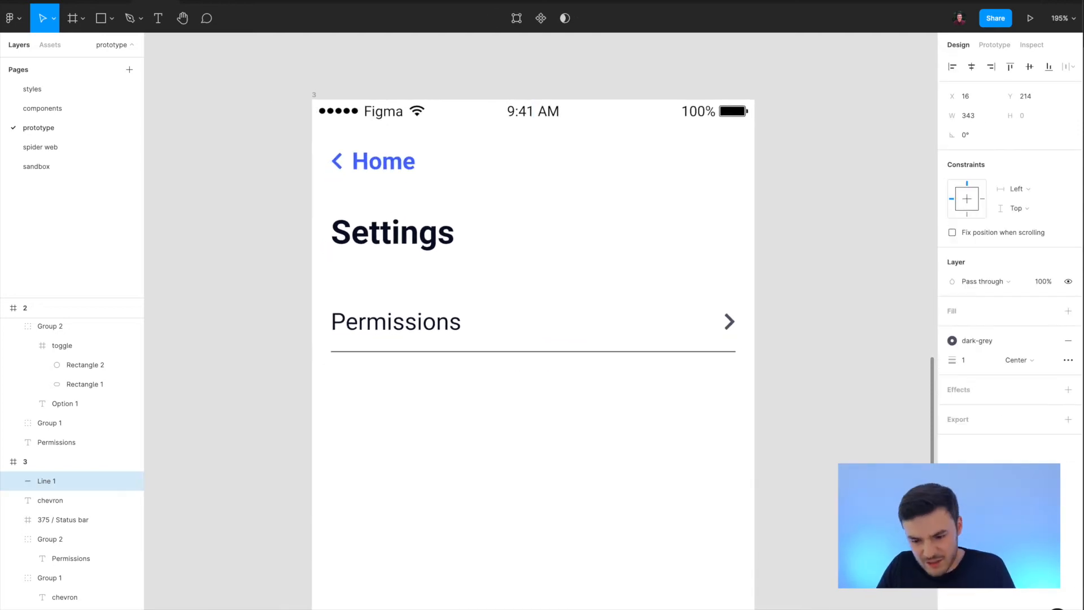
click(653, 528)
key(ctrl+z)
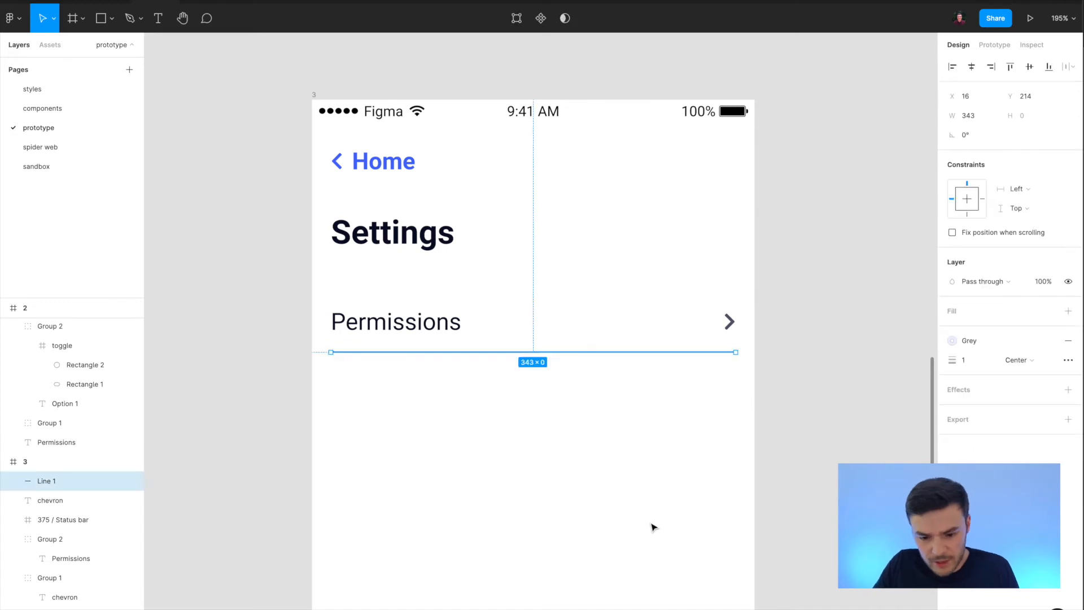
Group the Permissions label, chevron and divider line into a single row.
click(561, 486)
scroll(509, 432, down, 1)
drag(284, 299, 753, 418)
scroll(752, 418, down, 2)
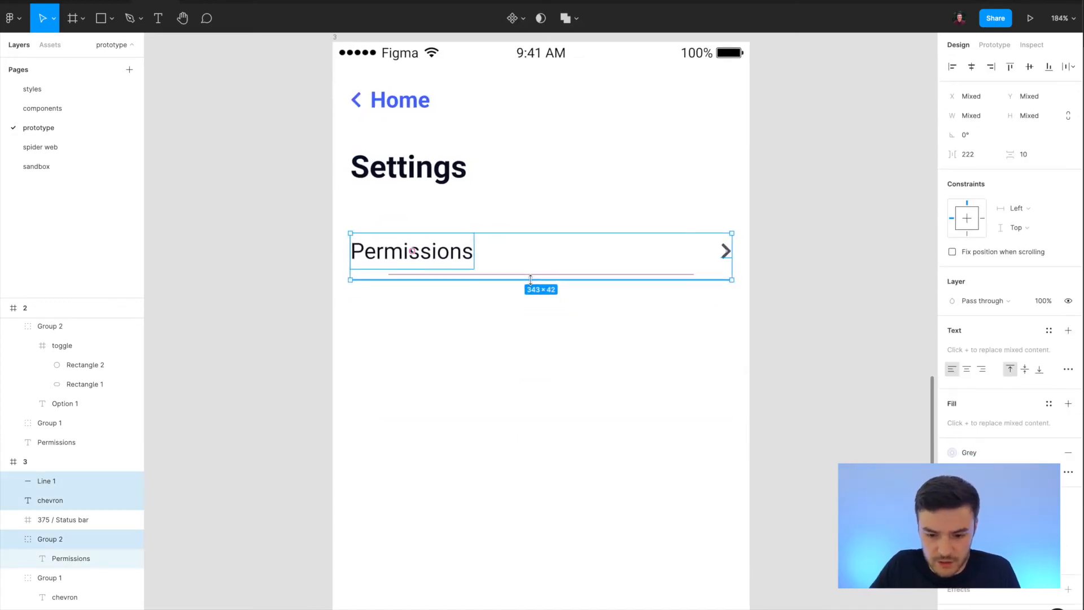
key(ctrl+g)
Duplicate the grouped Permissions row three times downward at equal spacing, with the first copy at Y 230.
drag(422, 260, 418, 315)
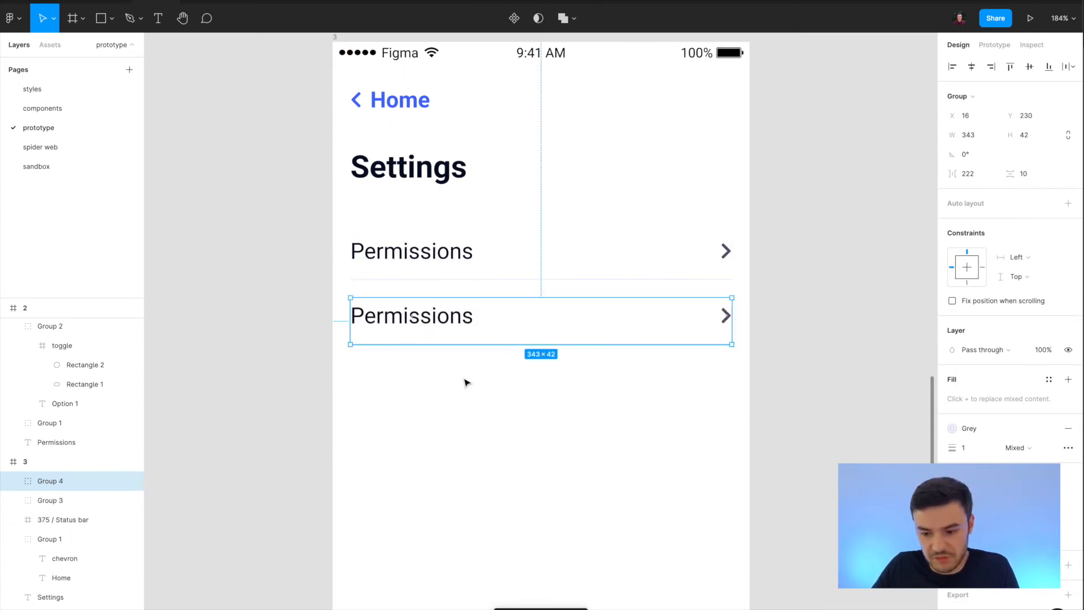
key(ctrl+d)
key(ctrl+d)
click(797, 421)
Rename the labels of the three copied rows, from top to bottom, to "Profile", "Account" and "Contacts".
double_click(413, 330)
double_click(410, 330)
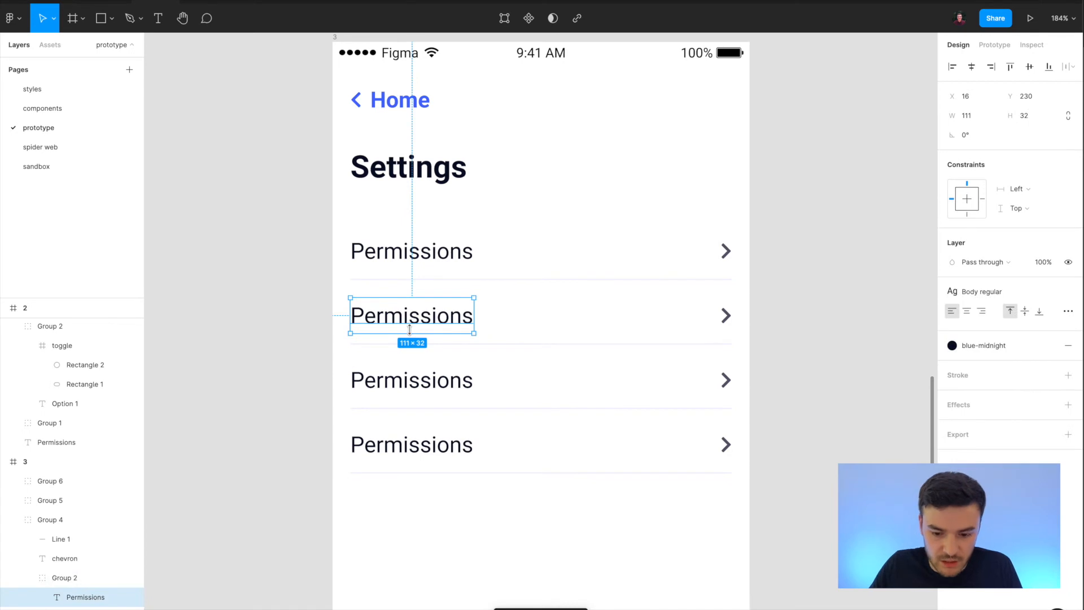
double_click(398, 313)
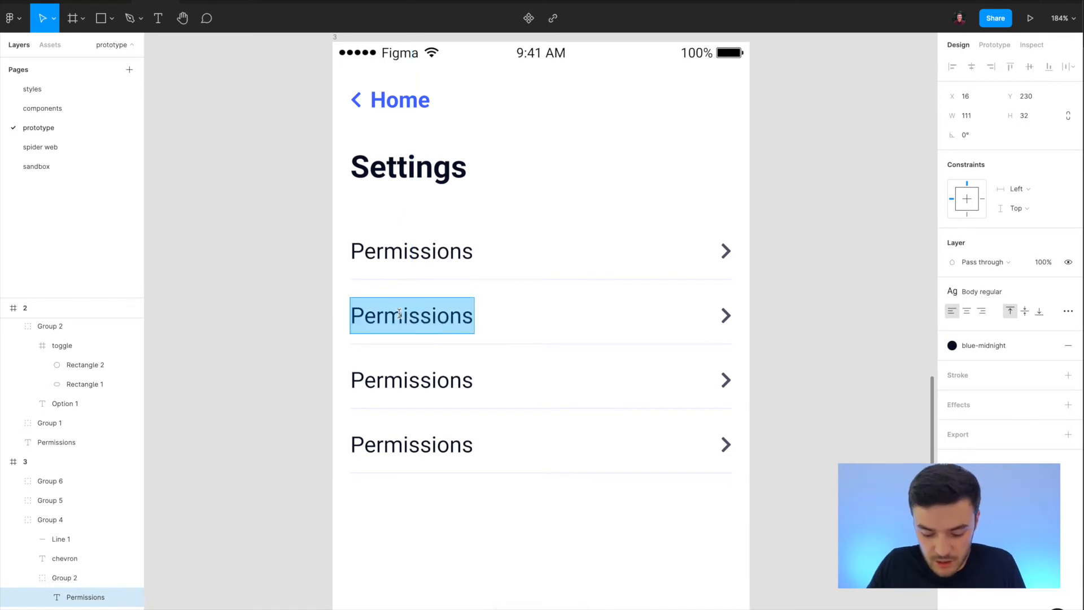
text(Profile)
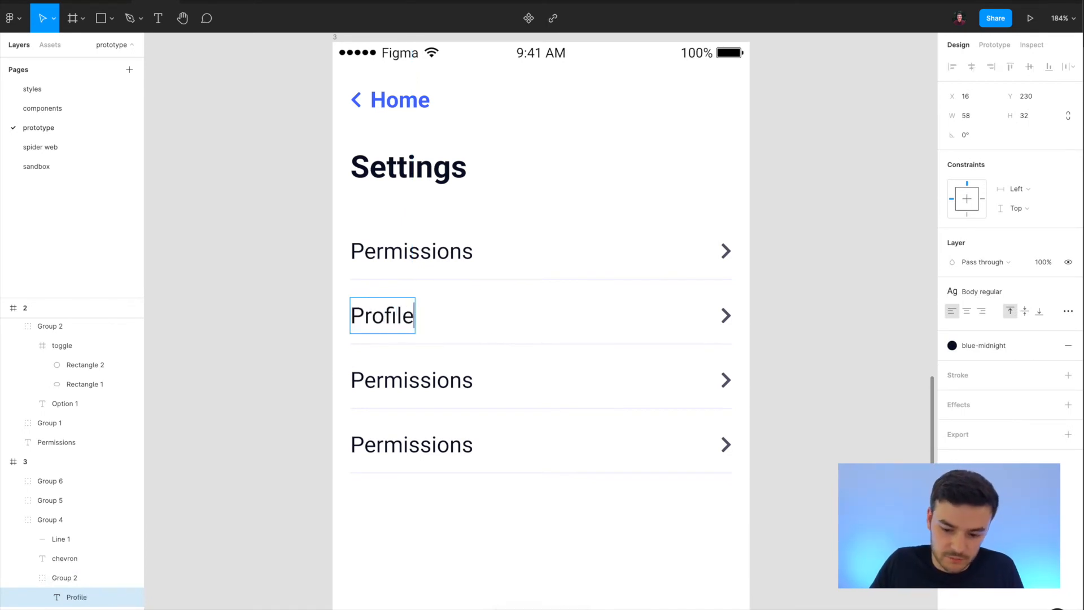
double_click(413, 395)
text(Account)
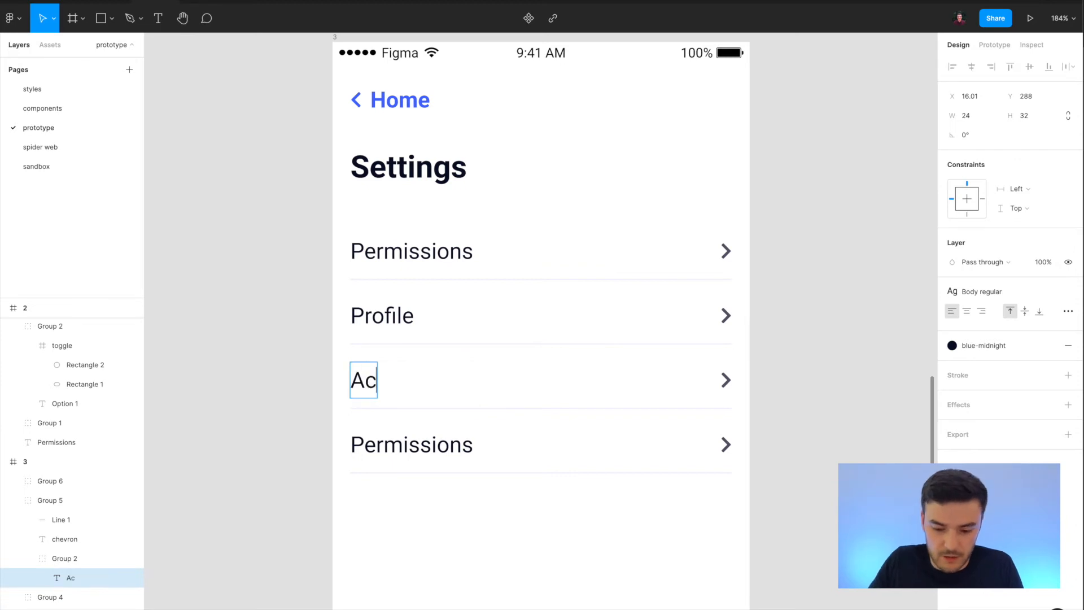
double_click(422, 442)
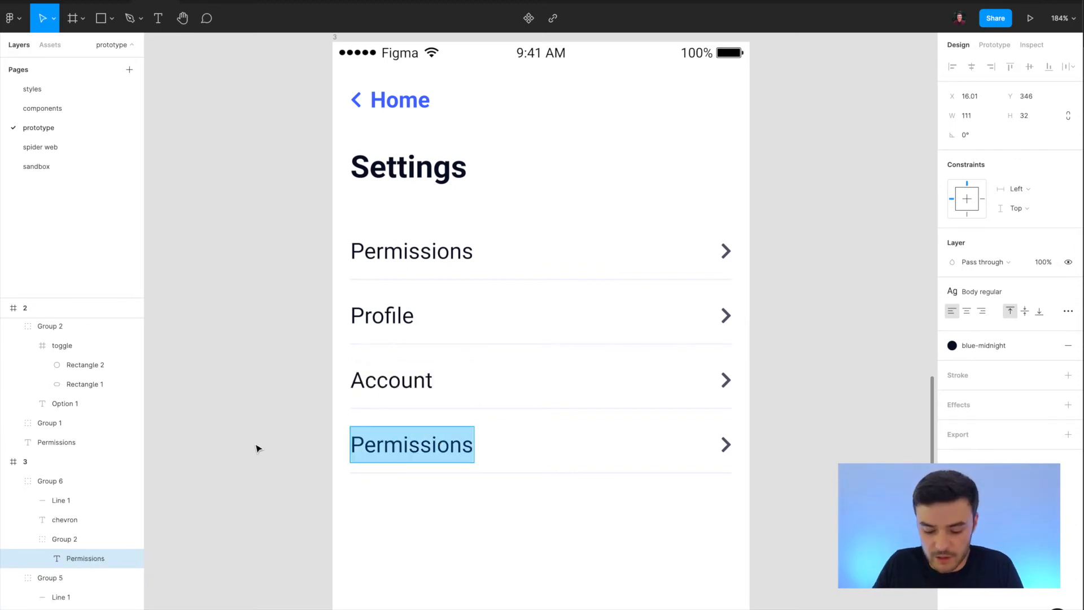
text(Contacts)
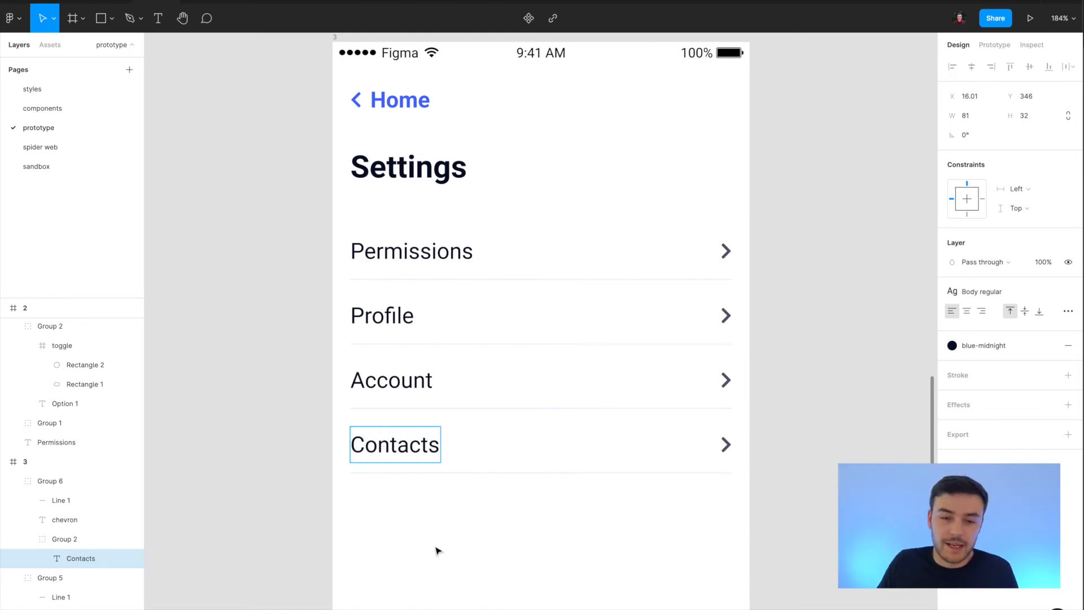
Finish the Contacts label and move frame 3 beside the Permissions frames, top-aligned with them at X -1404, Y -334.
key(Escape)
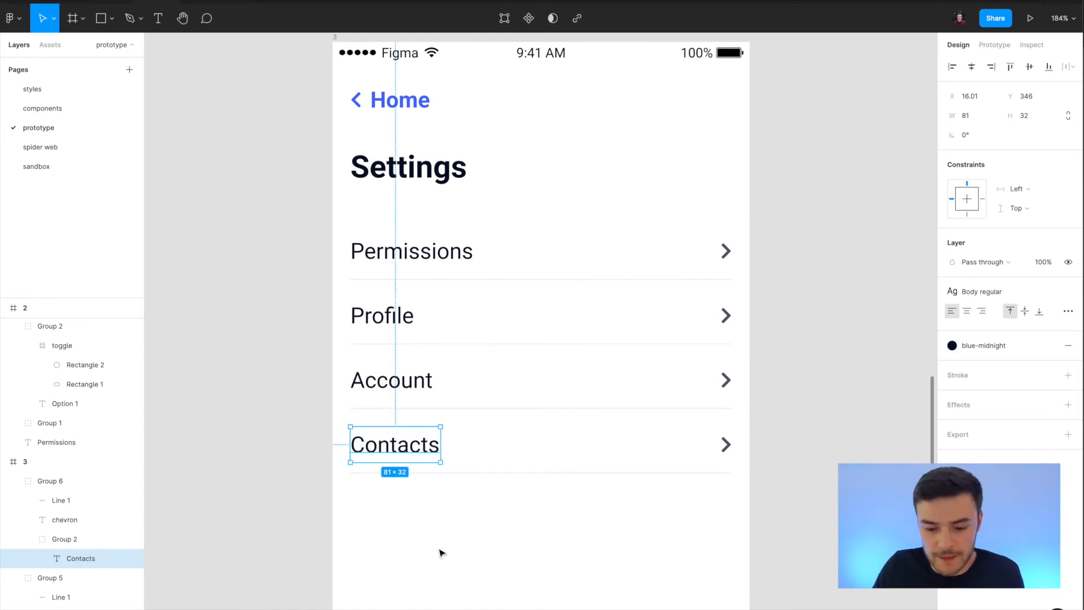
scroll(329, 418, down, 5)
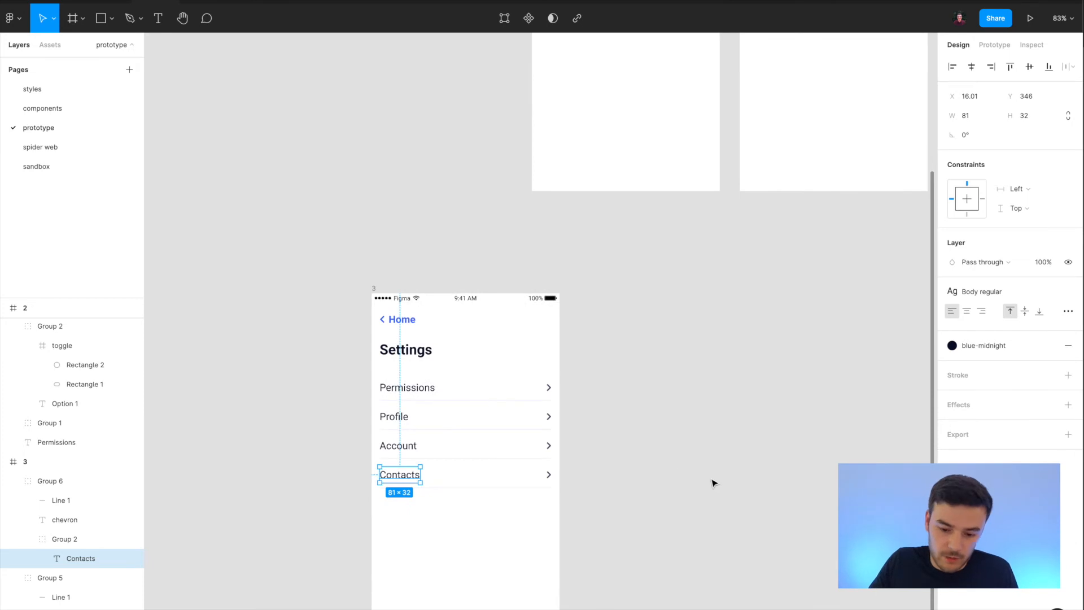
click(290, 341)
drag(375, 286, 244, 81)
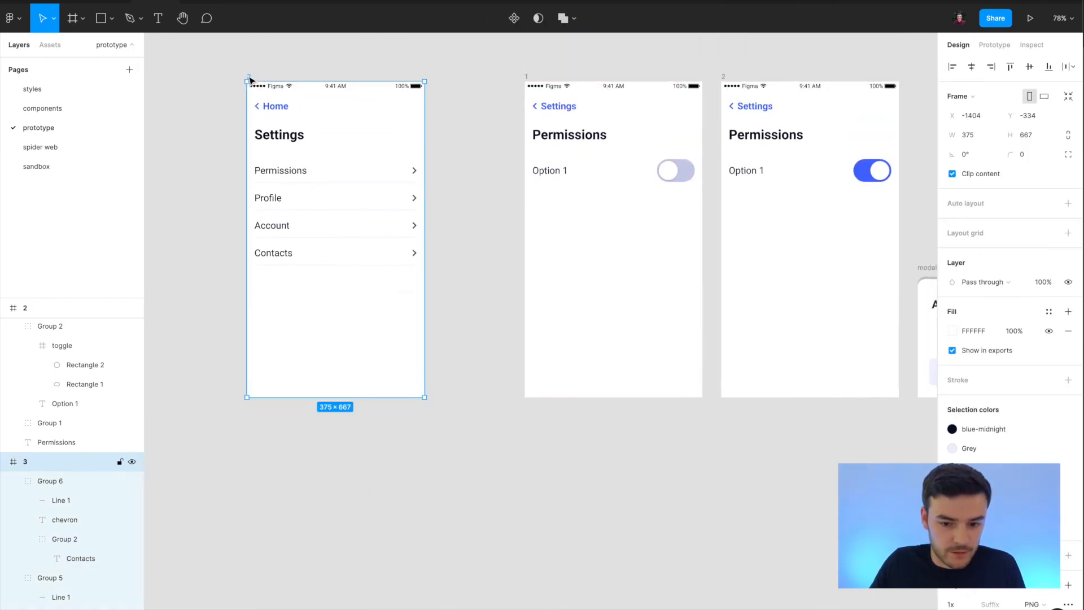
Rename frame 3 as "settings" and frame 1 as "permissions".
double_click(30, 462)
text(settings)
click(520, 72)
click(526, 77)
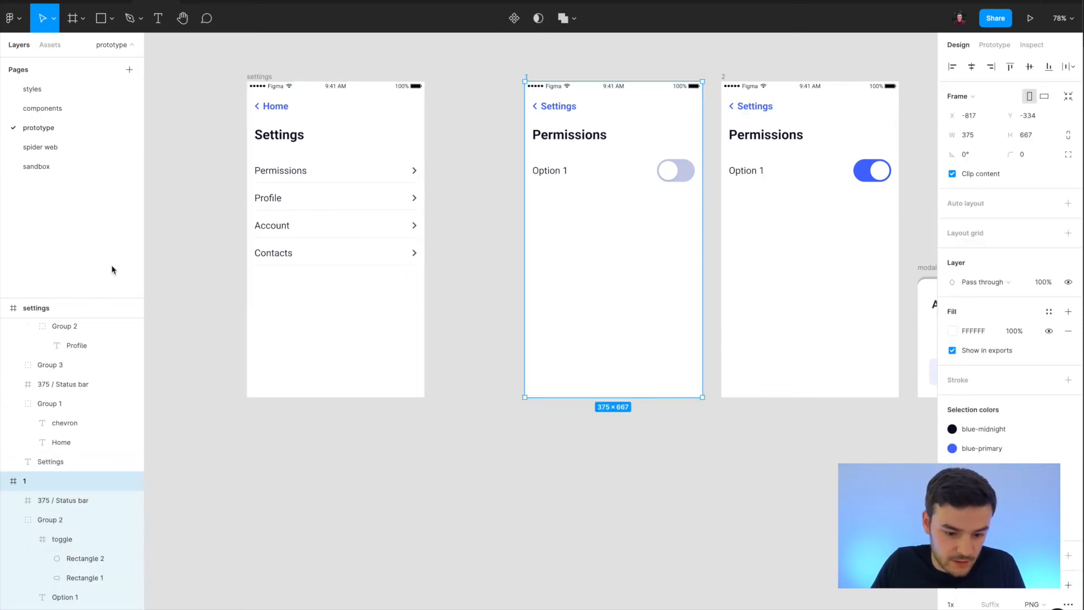
double_click(24, 480)
text(permissions)
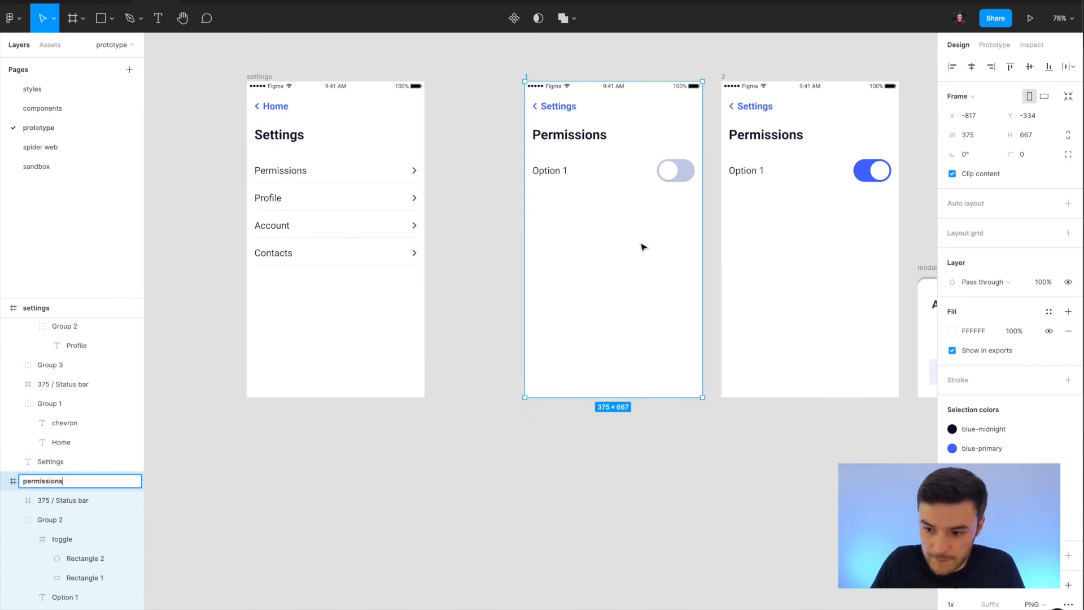
Rename frame 2, with the switched-on toggle, as "permissions-toggle-on".
click(723, 77)
double_click(25, 308)
text(permissions-toggle-on)
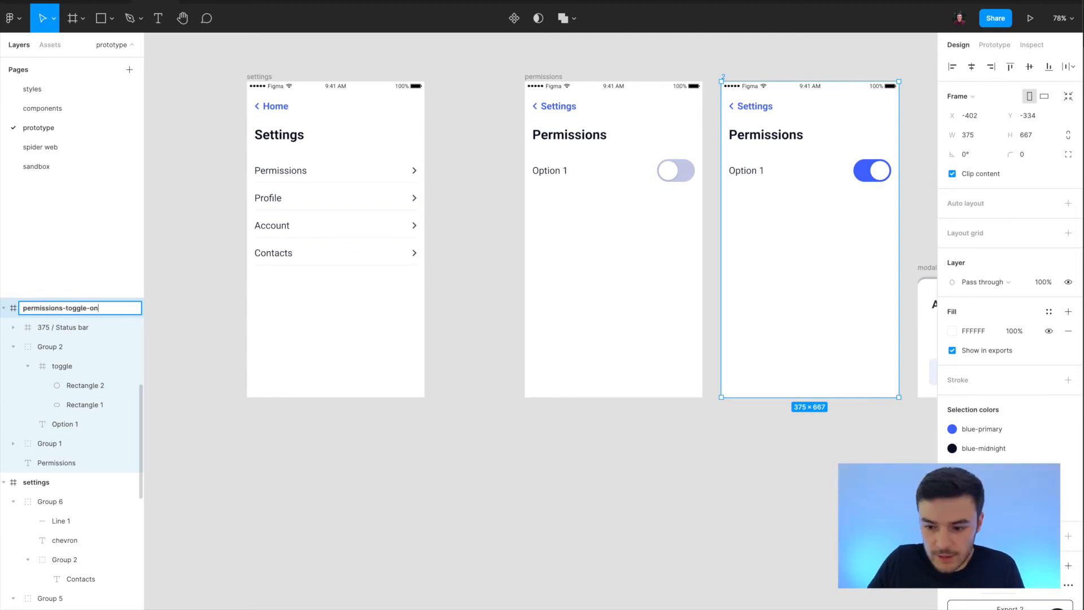
key(Return)
scroll(544, 466, right, 2)
scroll(544, 467, up, 1)
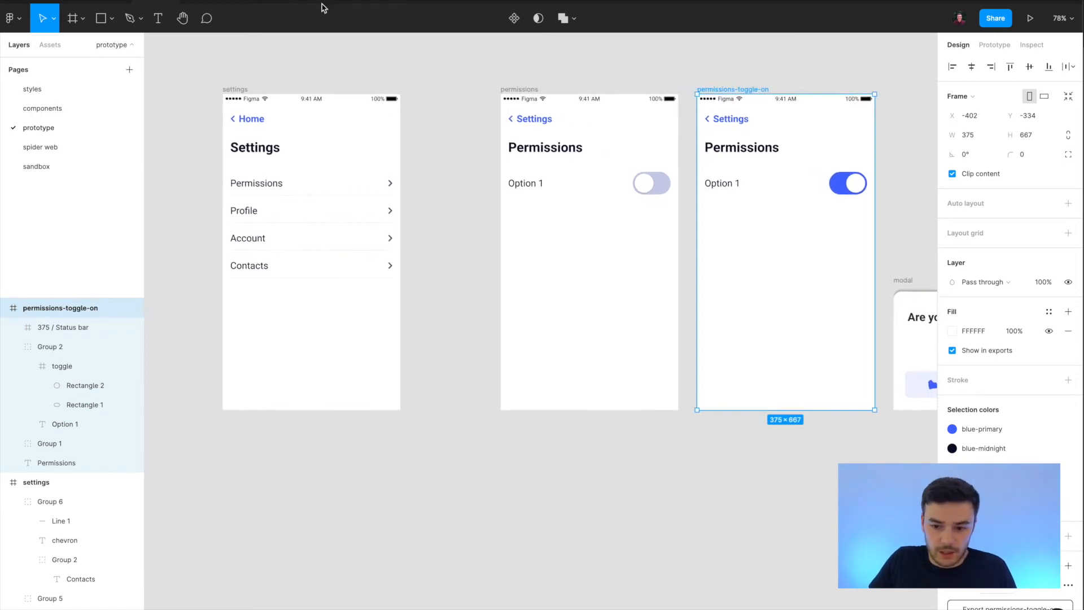
Link the Settings back link on the permissions frame to the settings frame, and the Permissions row on settings to the permissions frame.
click(533, 123)
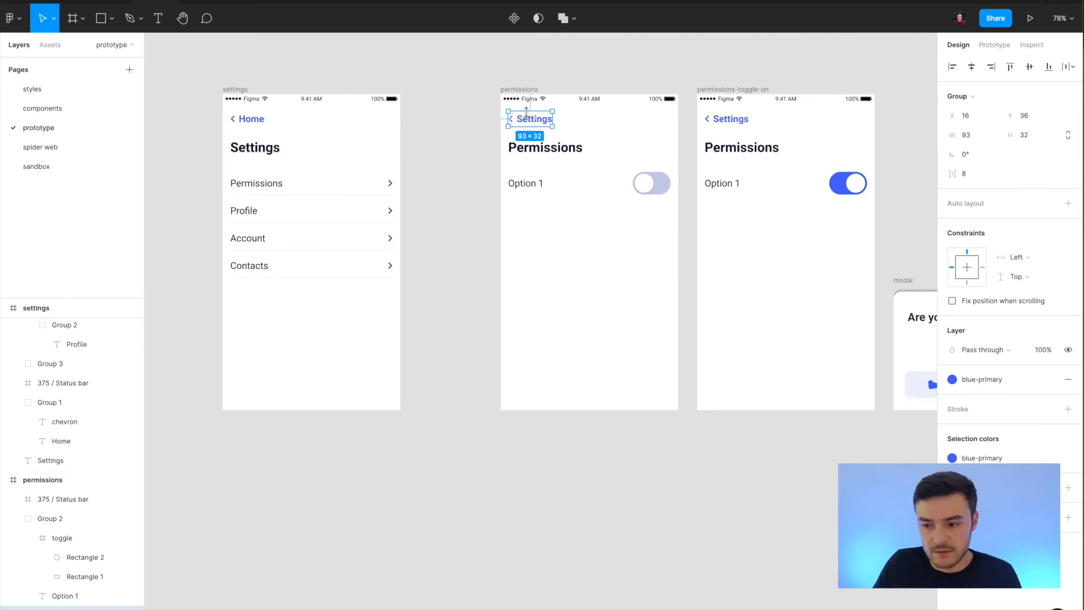
click(993, 45)
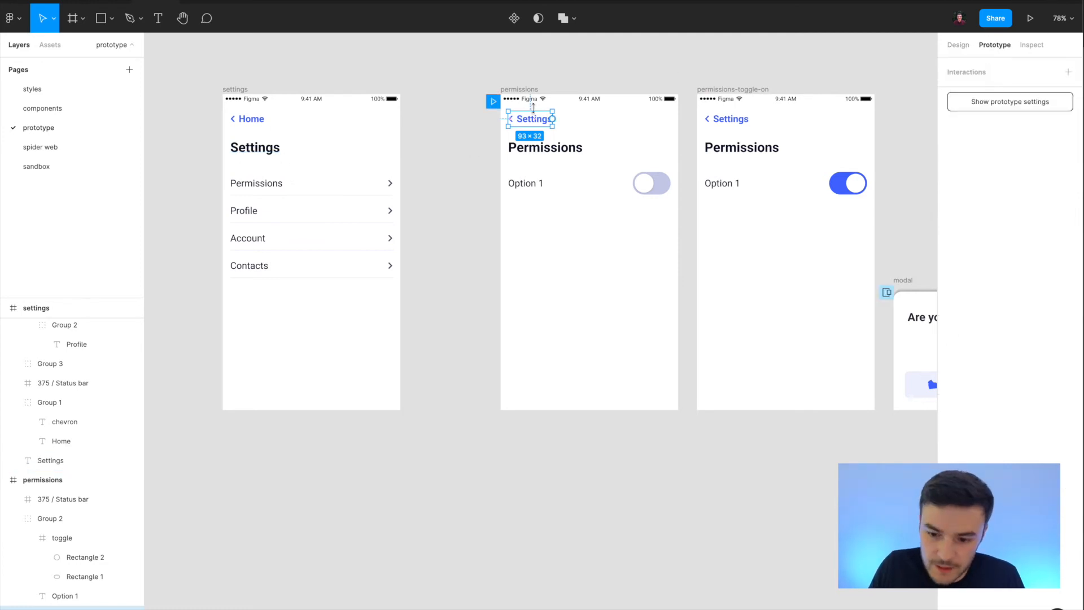
drag(555, 118, 347, 198)
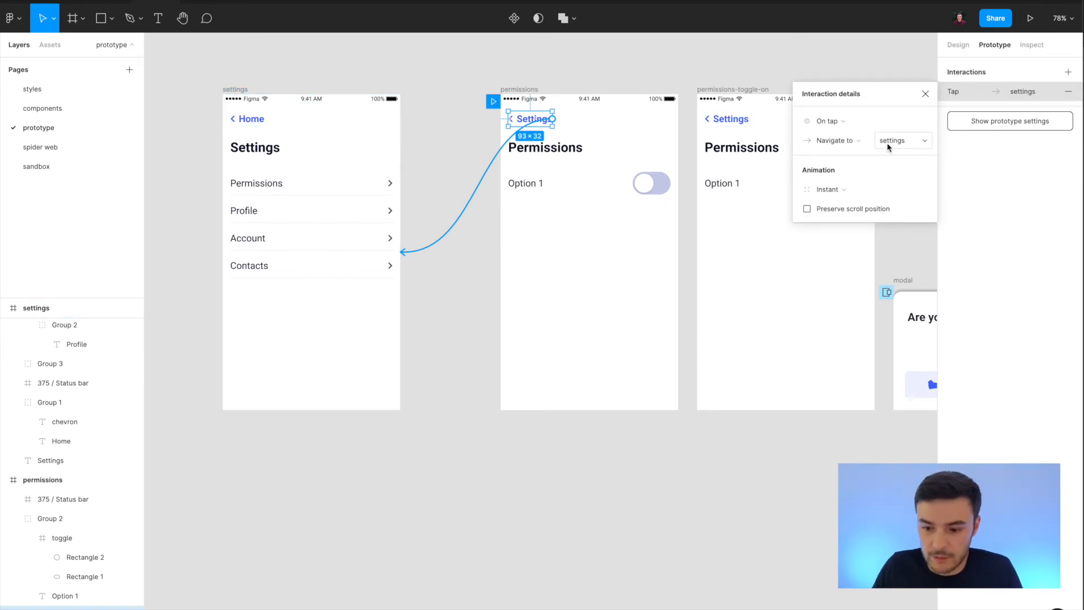
click(256, 188)
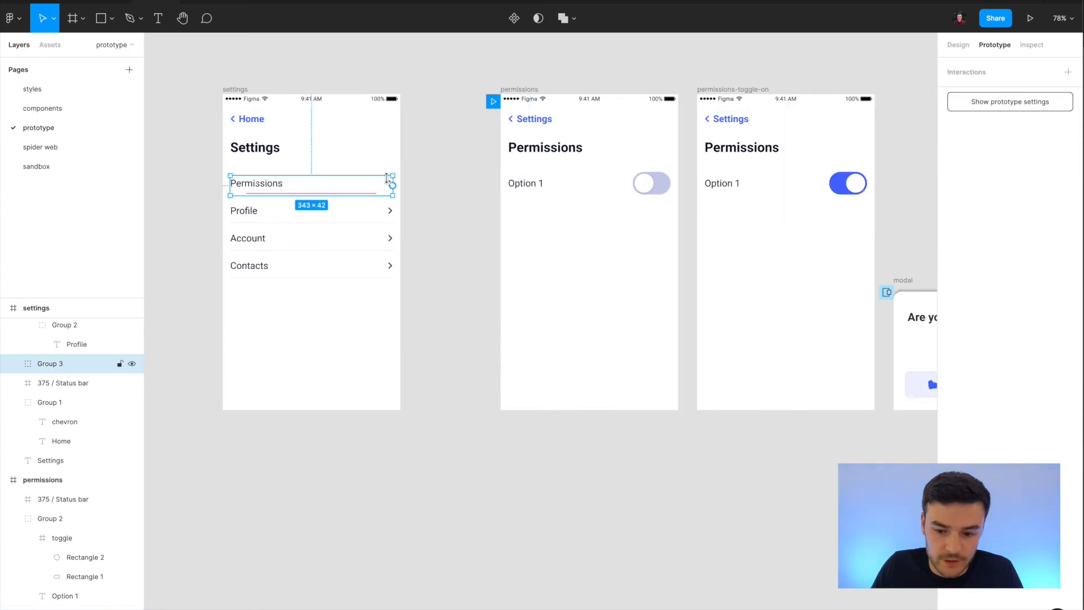
drag(396, 189, 536, 187)
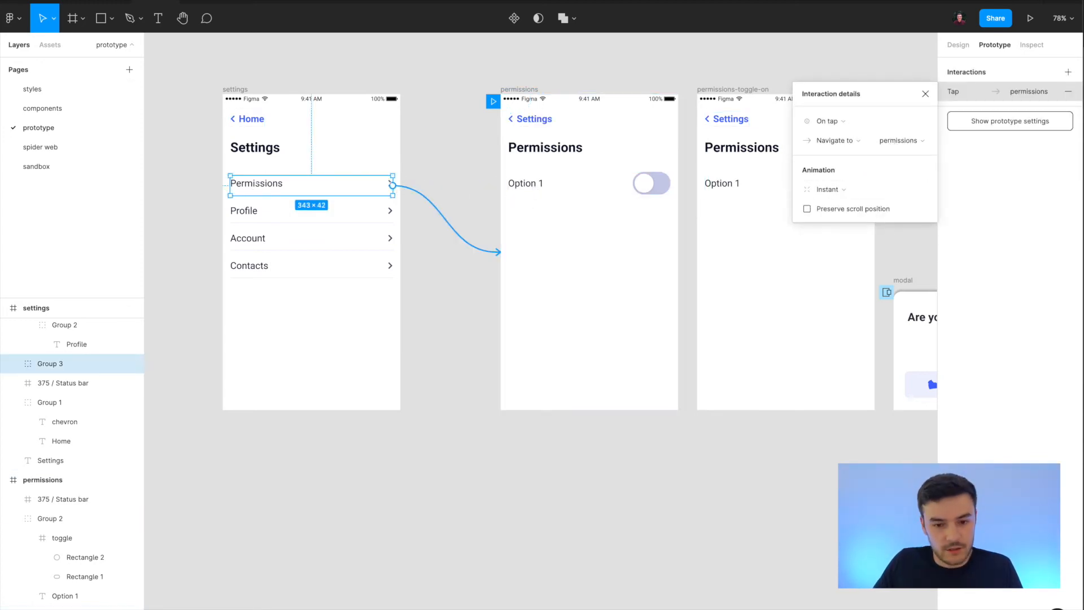
Test the Settings back link and the Permissions row in the prototype preview, and return to the design file.
click(221, 3)
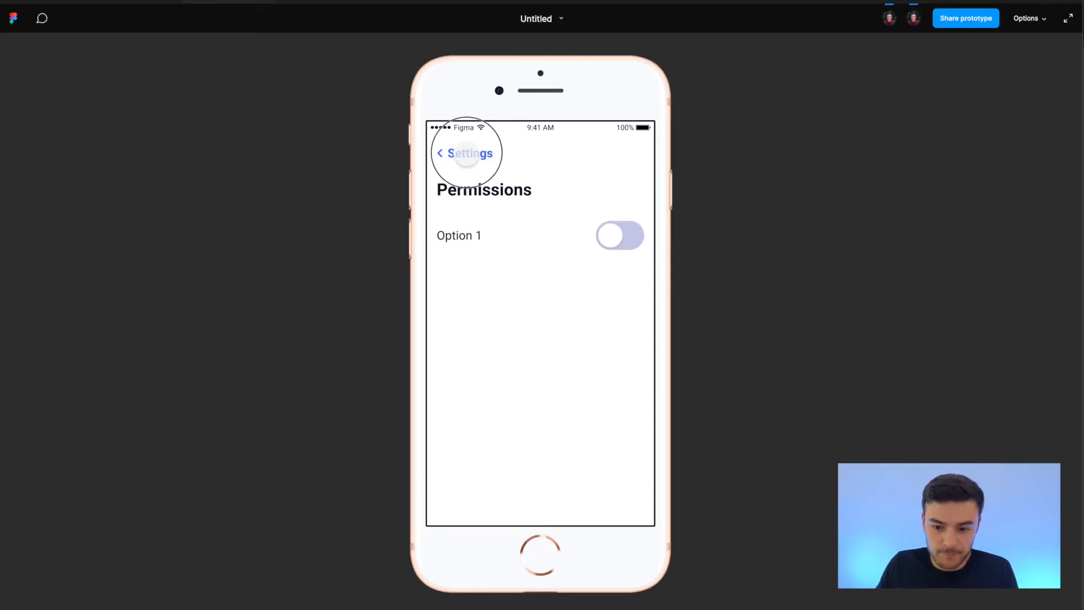
click(467, 154)
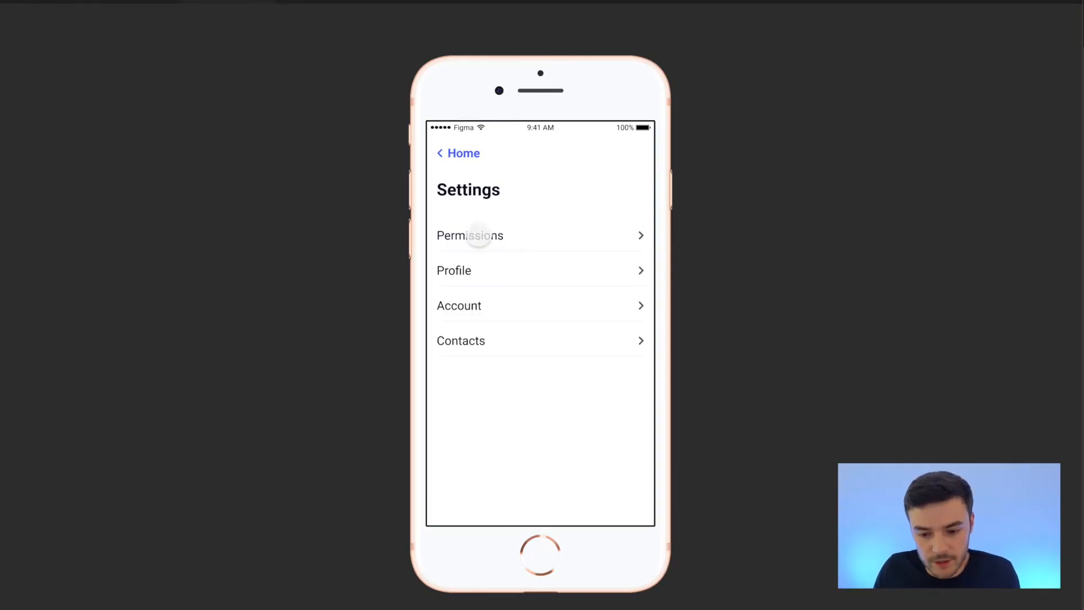
click(480, 236)
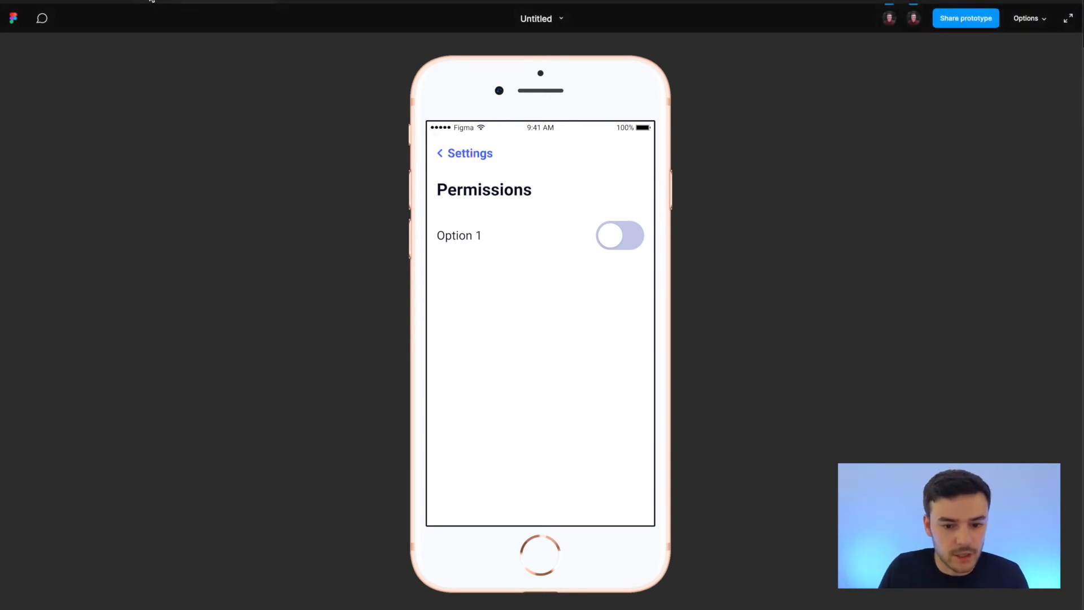
click(151, 1)
Make the settings frame the prototype's starting frame and check the start in the preview.
scroll(353, 73, down, 3)
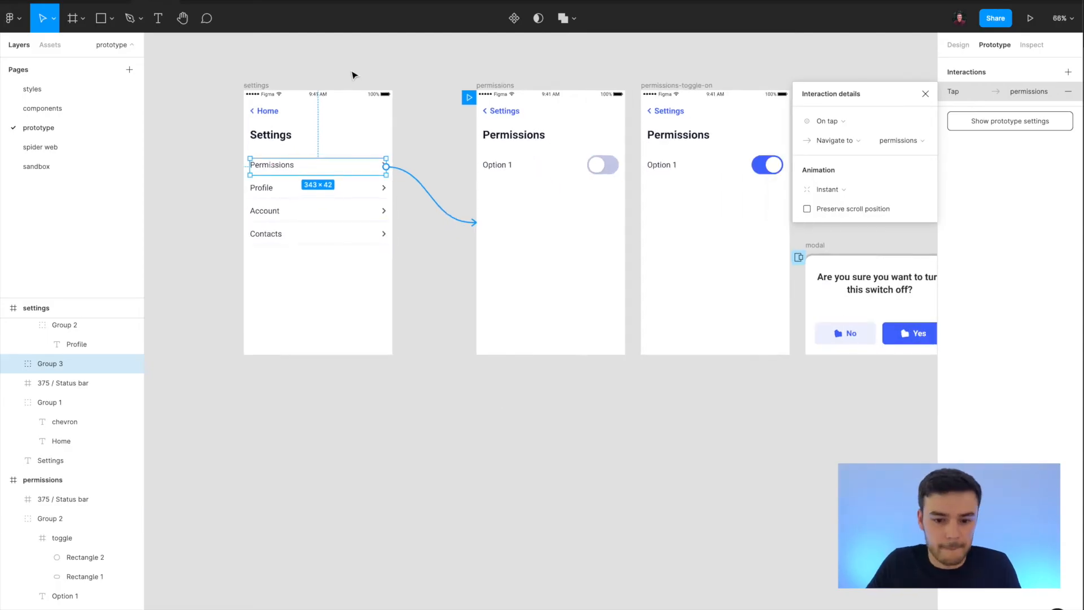
click(352, 73)
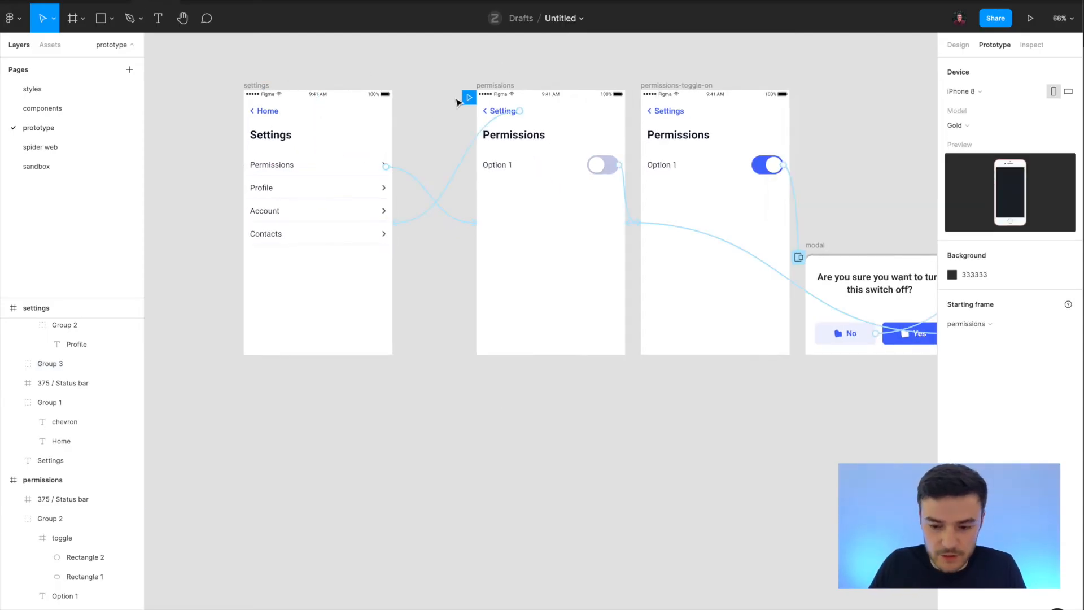
scroll(458, 102, up, 1)
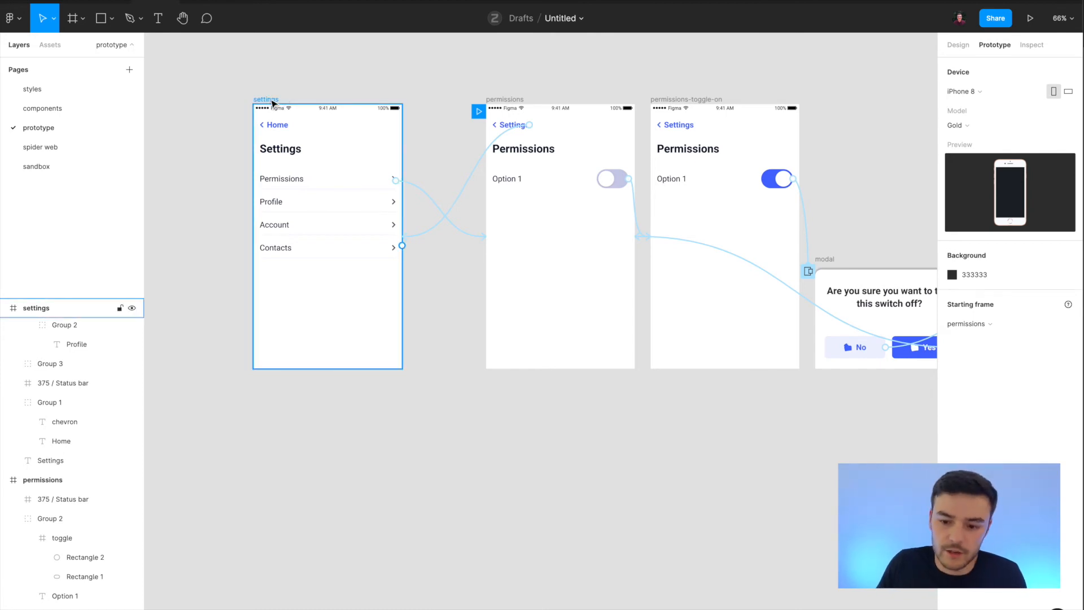
scroll(520, 113, up, 1)
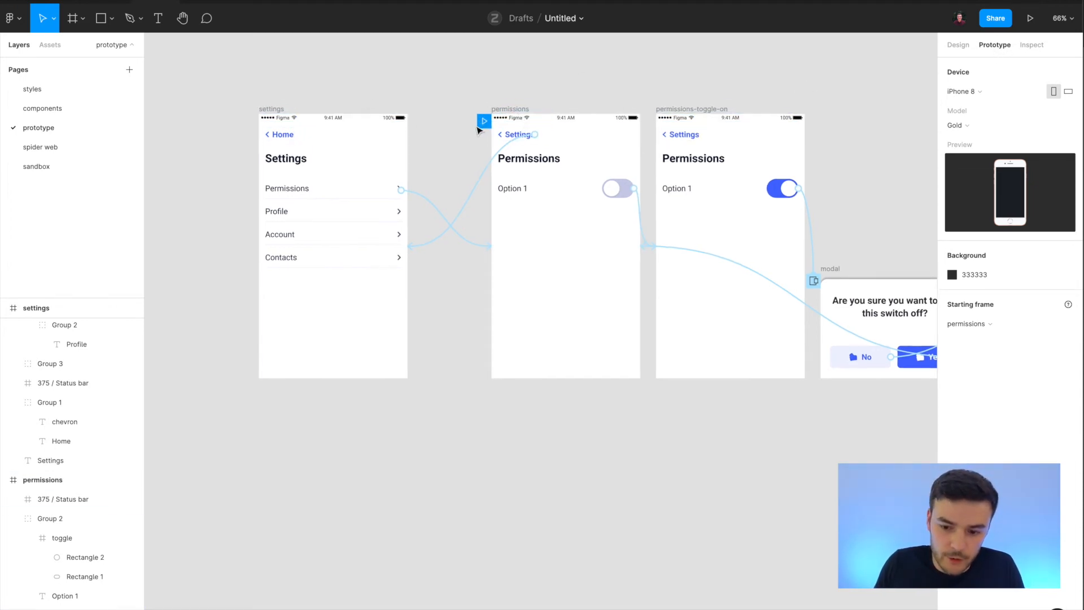
drag(479, 123, 285, 121)
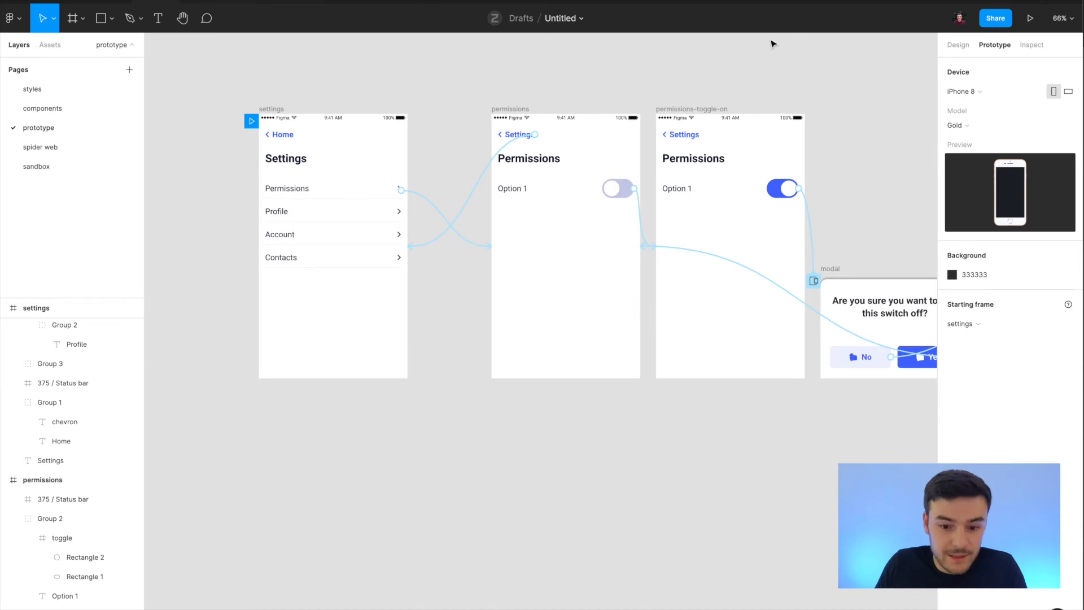
click(1030, 21)
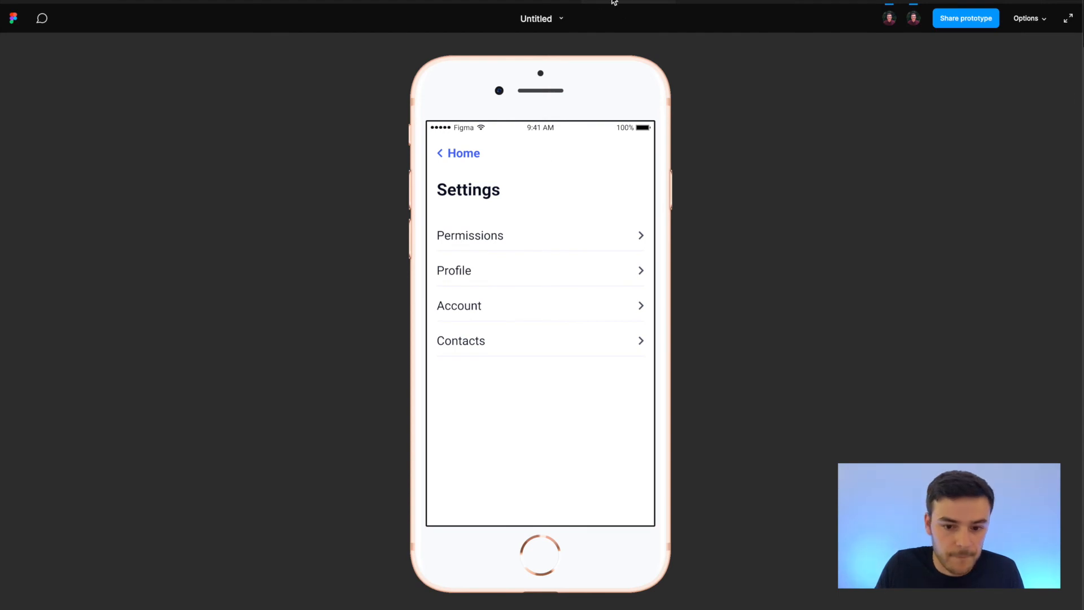
click(156, 2)
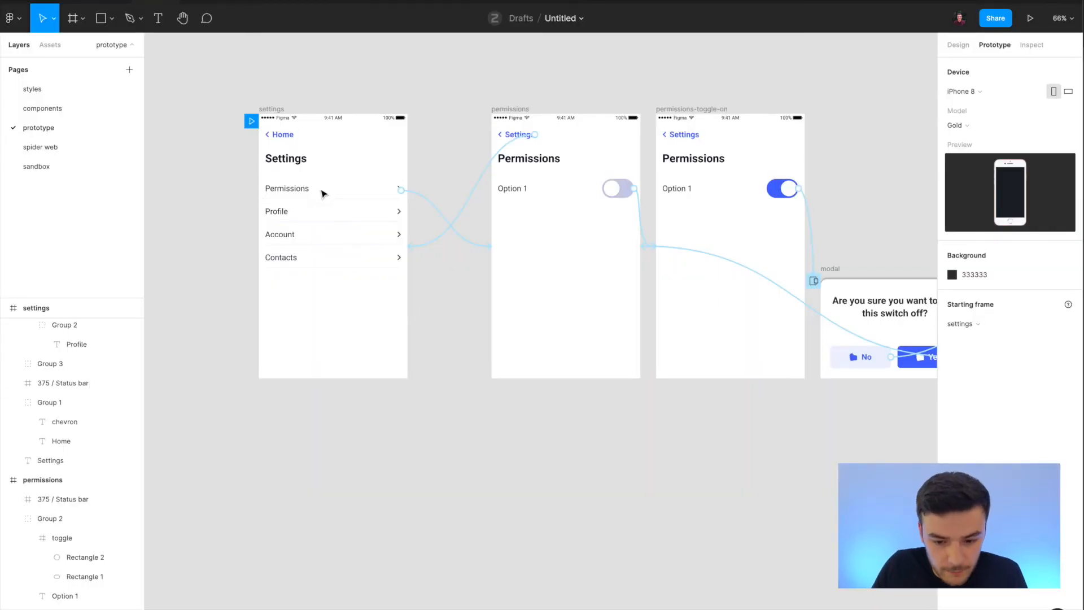
Open the interaction details of the Permissions row's link and keep its action as Navigate to the permissions frame.
click(303, 195)
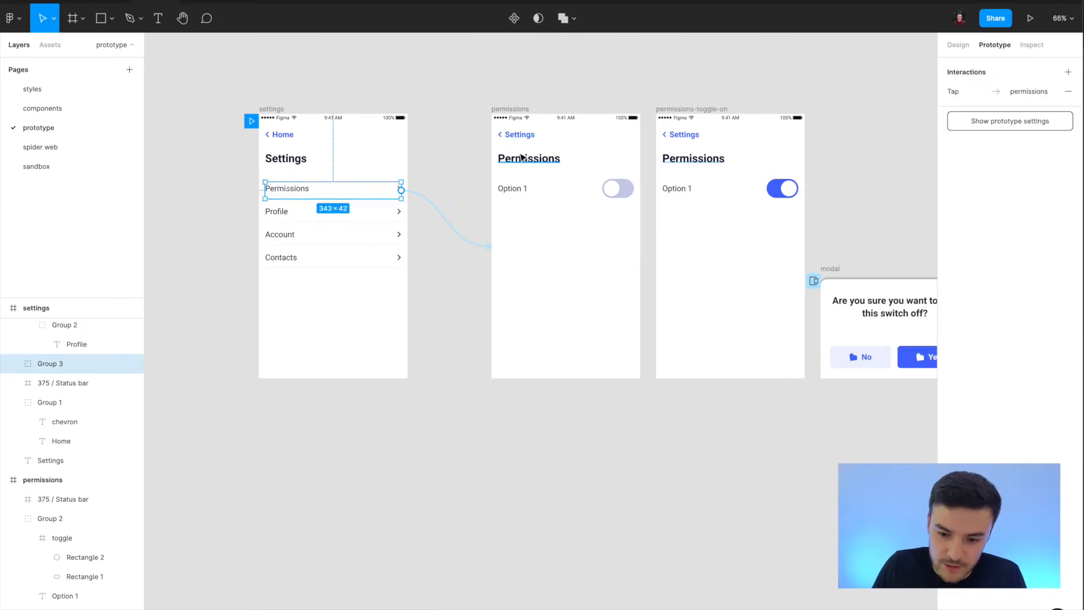
click(439, 208)
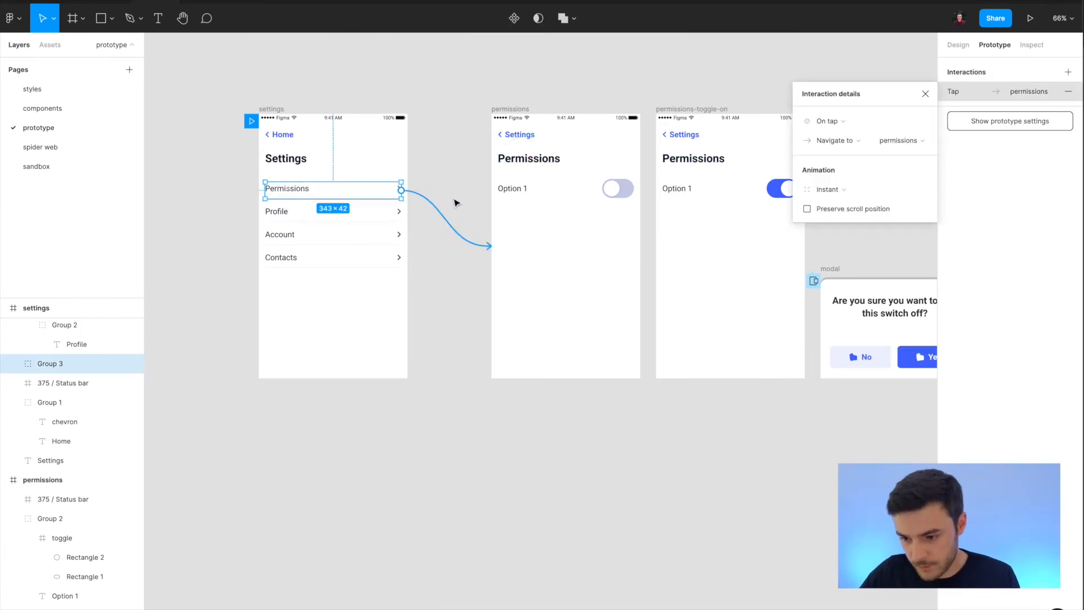
click(844, 141)
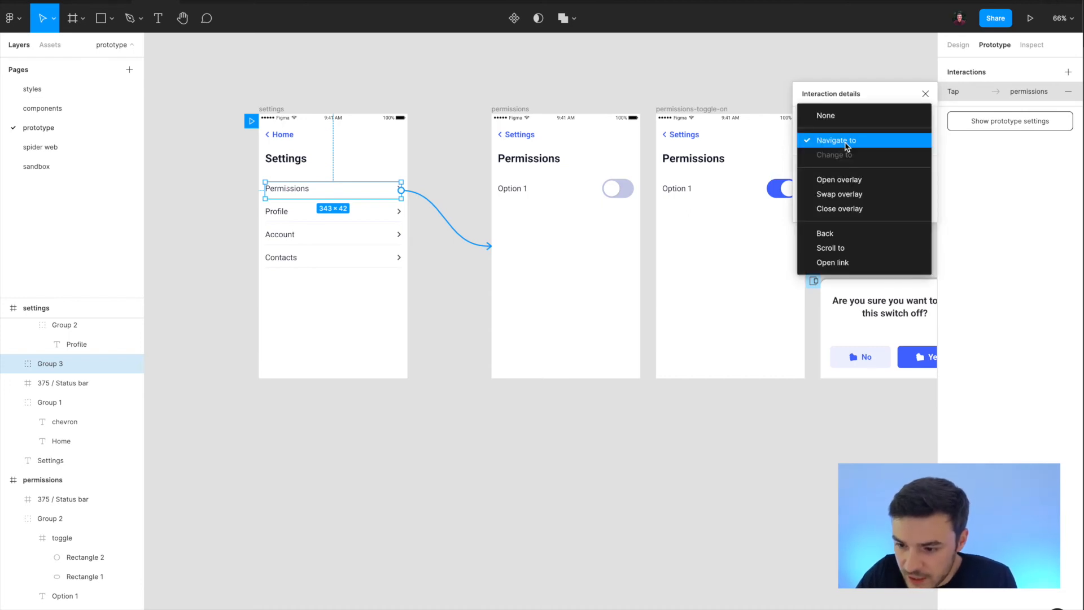
click(847, 143)
Try the Move in animation and the Push animation with smart animate matching layers on the Permissions row's link.
click(827, 190)
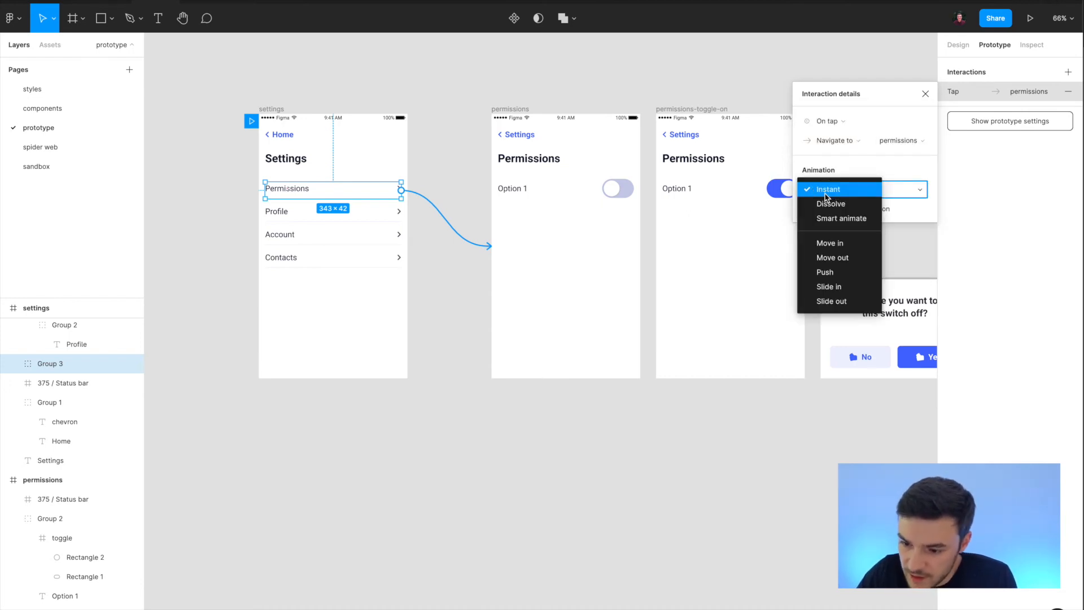
click(859, 243)
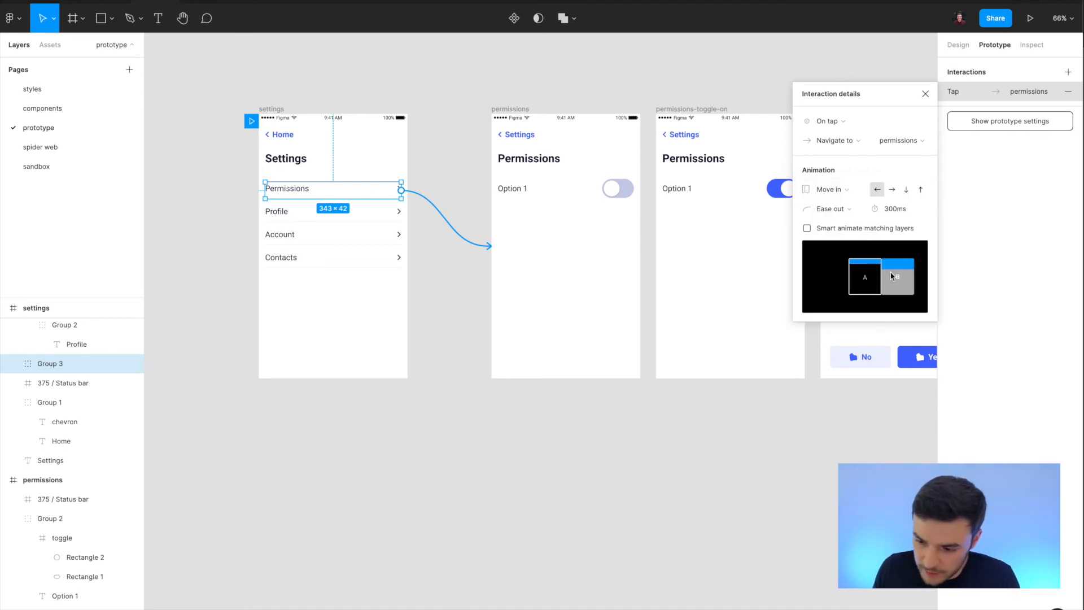
click(854, 191)
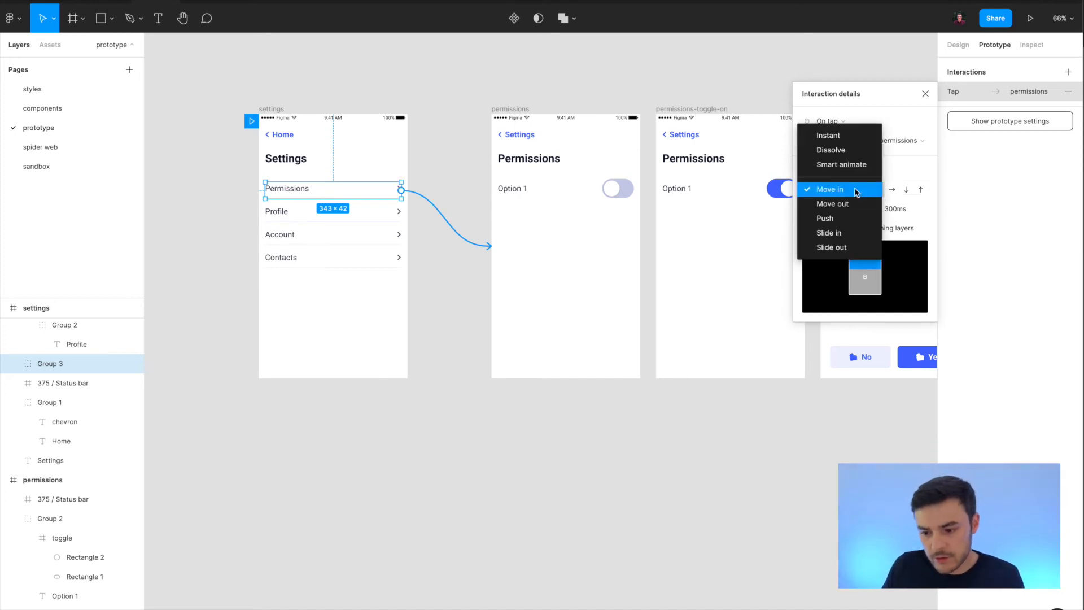
click(841, 218)
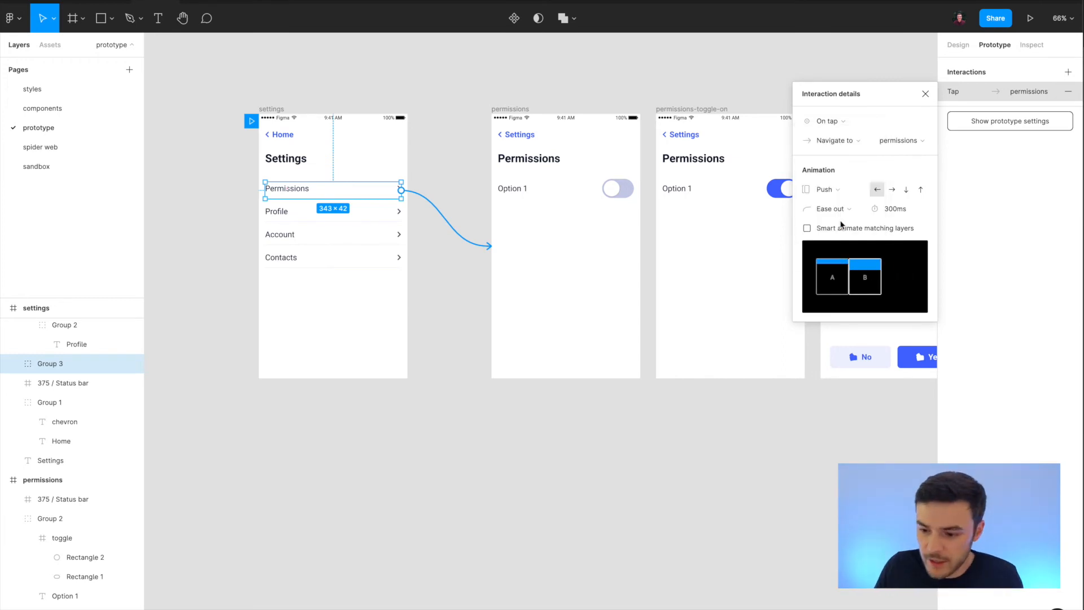
click(806, 228)
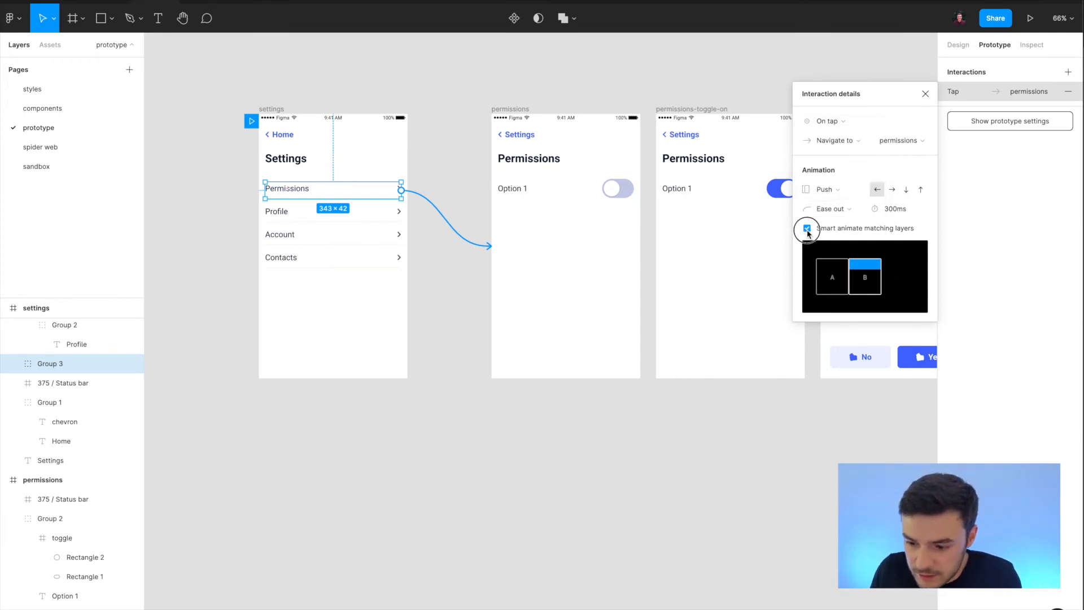
click(831, 209)
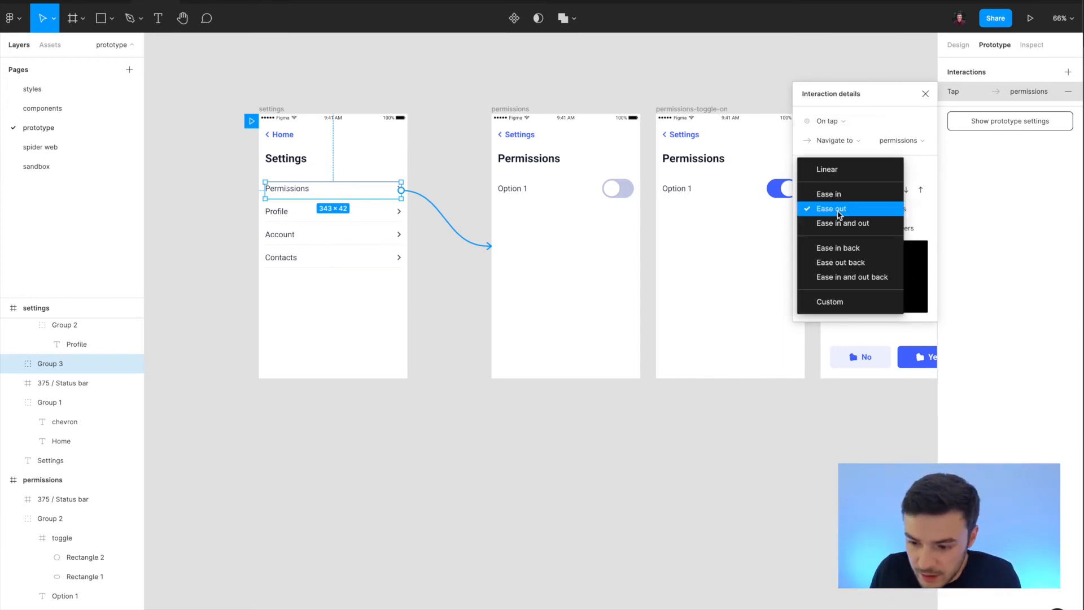
click(929, 215)
Set the Permissions row link's animation to Slide in, with smart animate matching layers off.
click(829, 189)
click(834, 203)
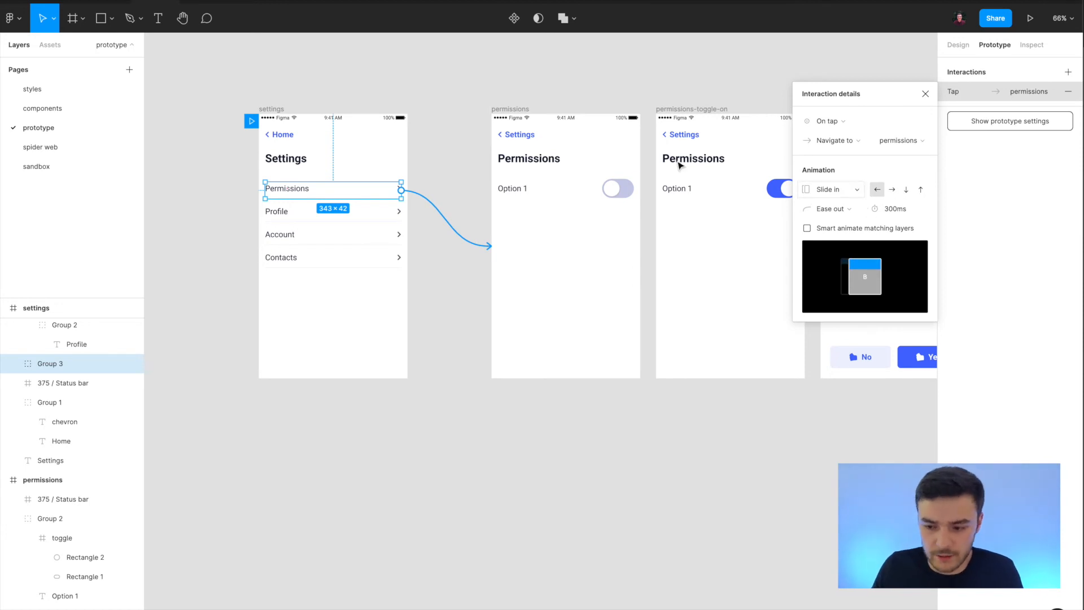
click(445, 330)
Preview the transition from Settings to Permissions and follow the back link to Settings.
click(205, 2)
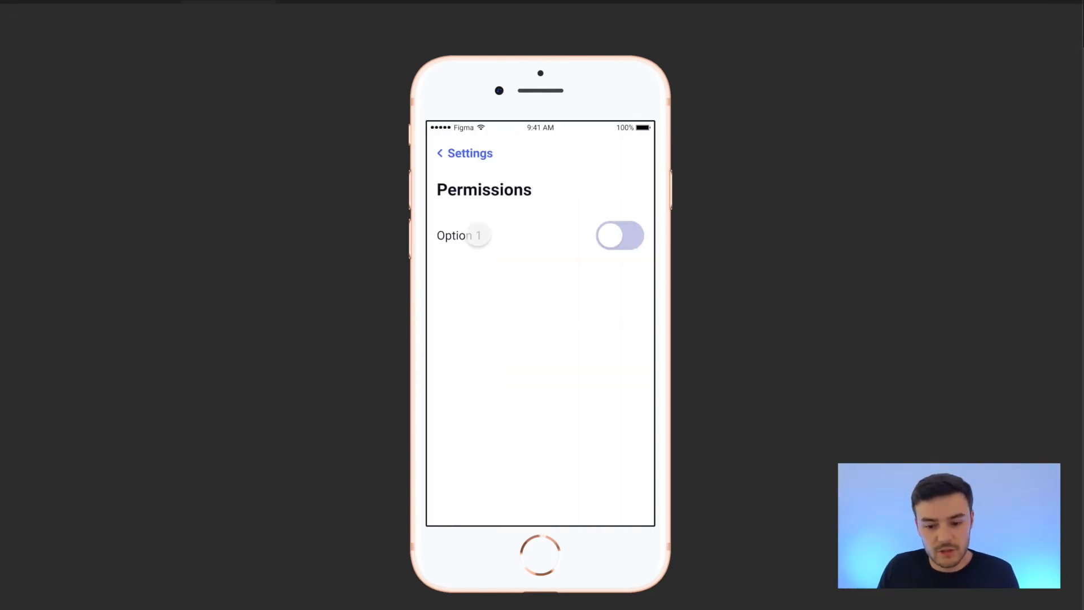
click(607, 416)
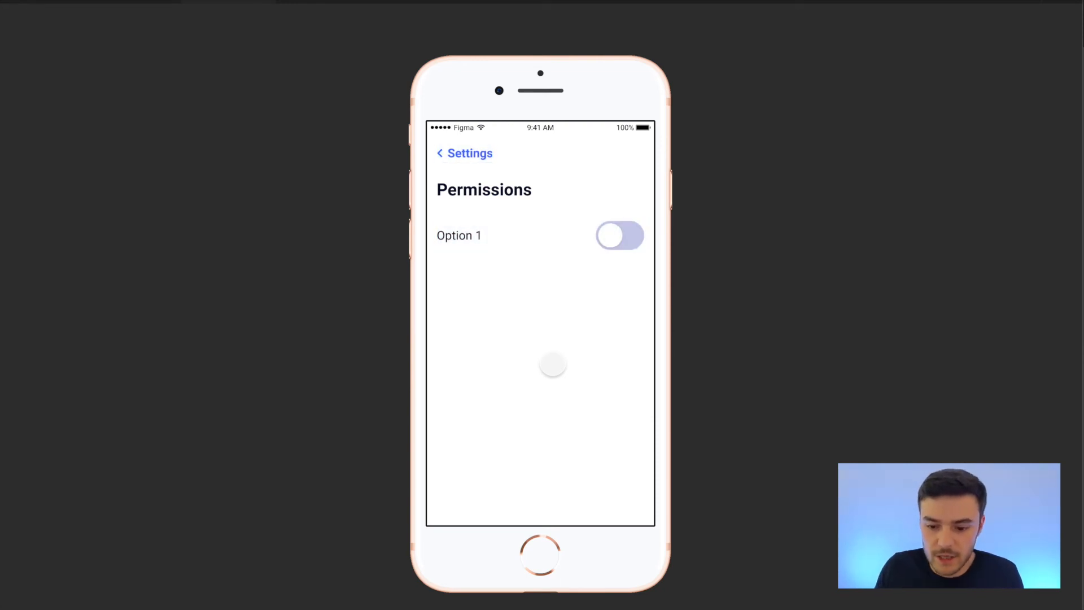
click(461, 153)
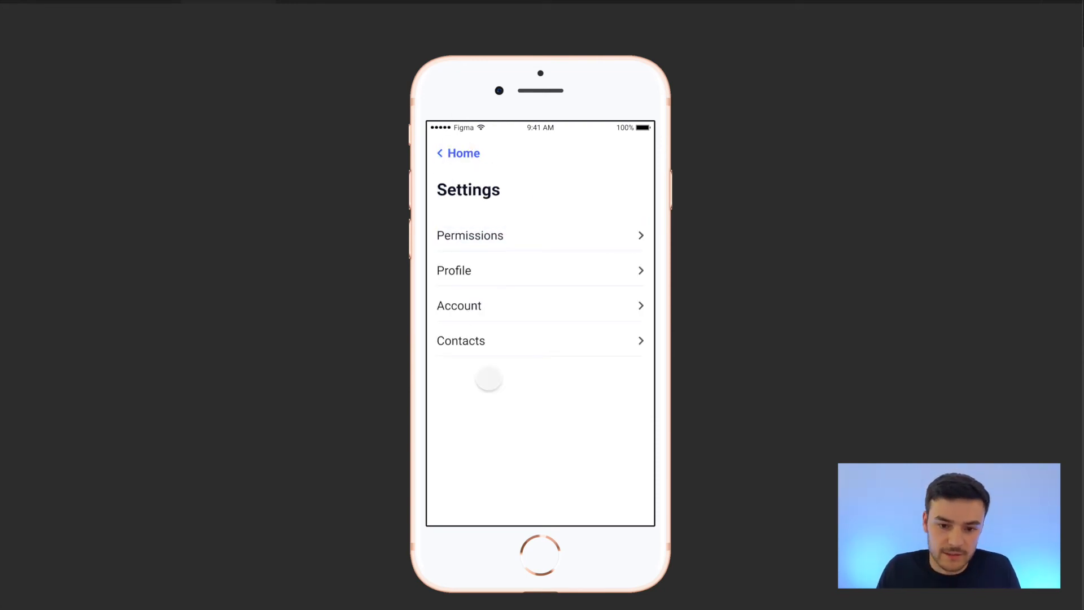
Set the animation of the Permissions screen's Settings back link to Slide out, moving toward the right.
click(146, 2)
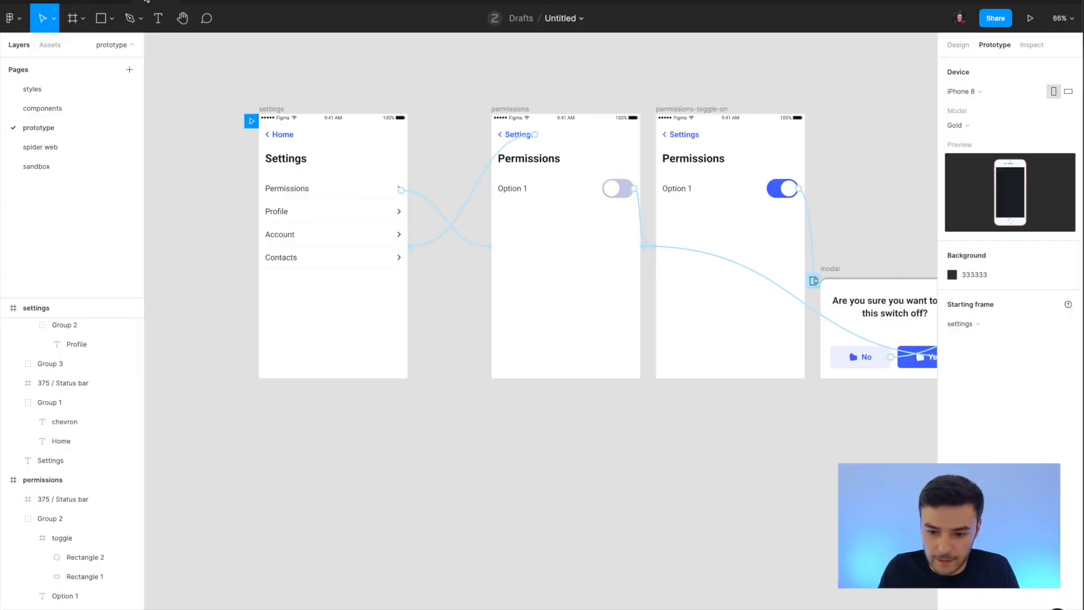
click(489, 167)
click(827, 190)
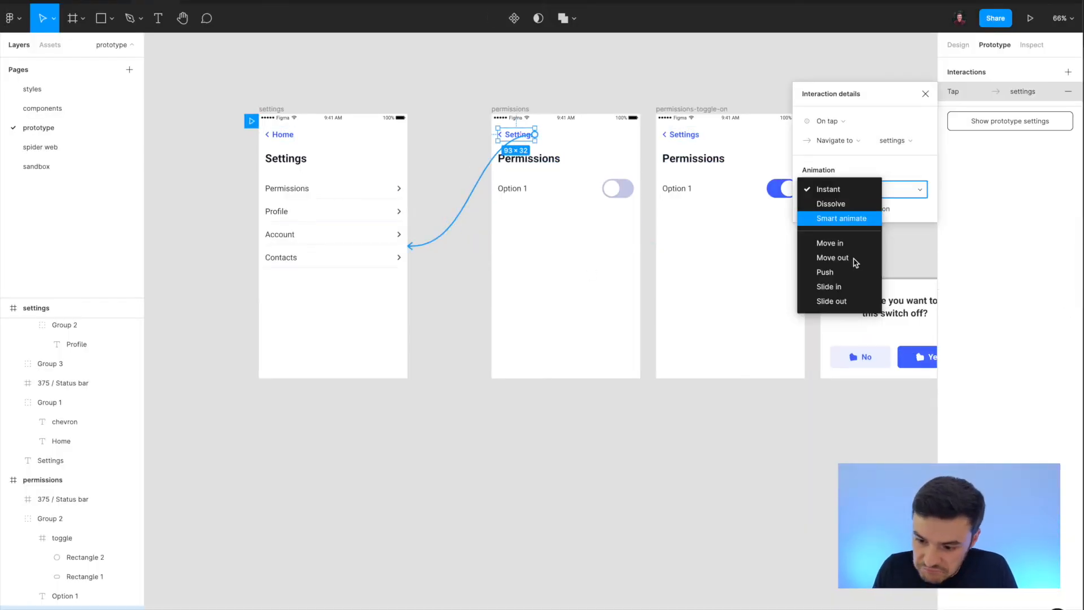
click(847, 301)
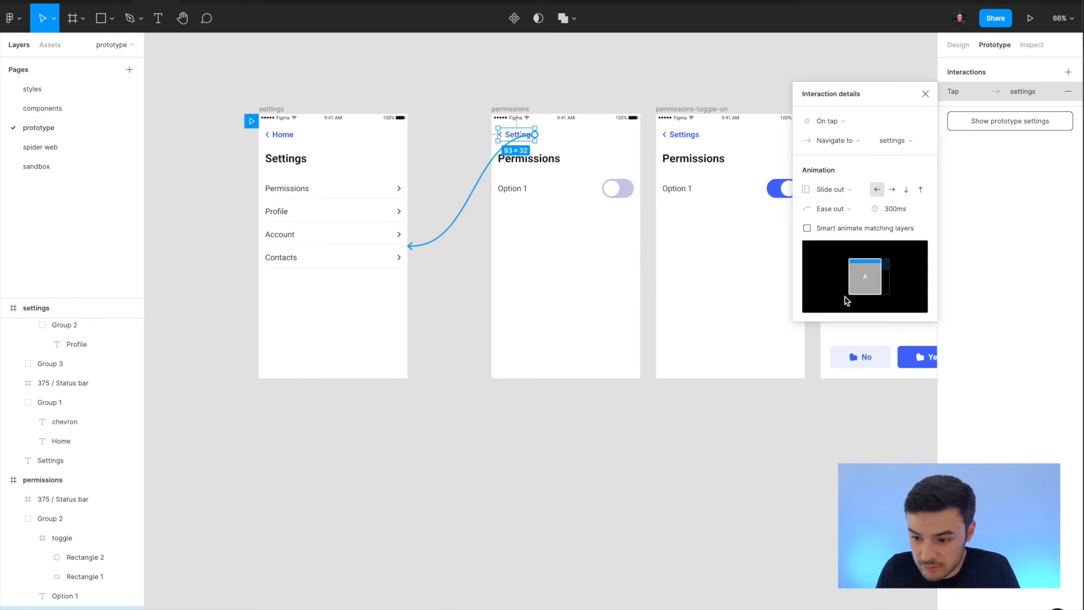
click(892, 190)
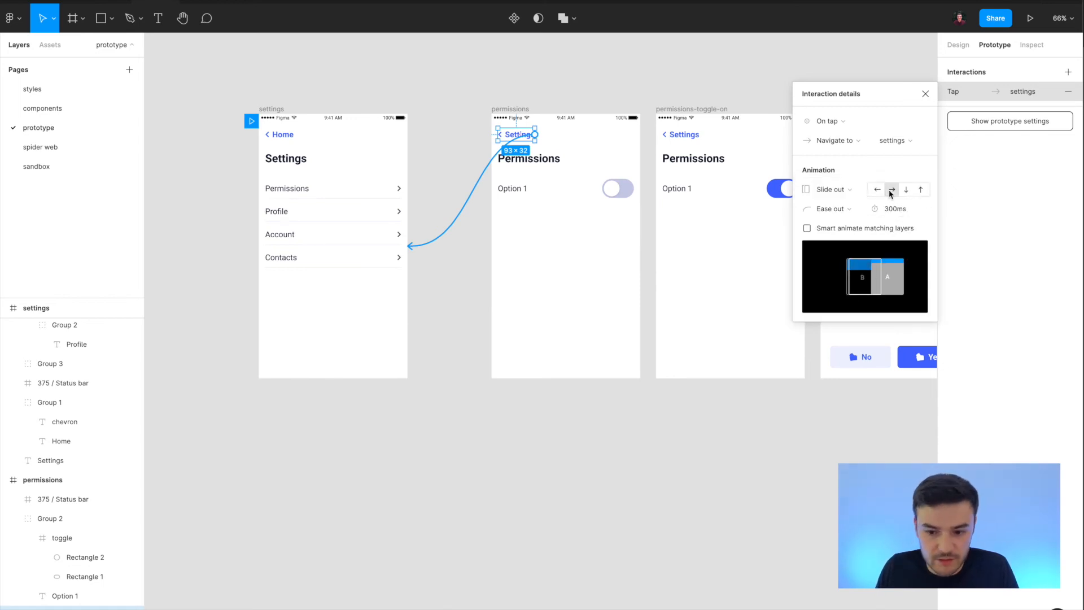
Preview the transitions between Settings and Permissions several times, using the Permissions row and the Settings back link.
click(211, 1)
click(472, 234)
click(475, 153)
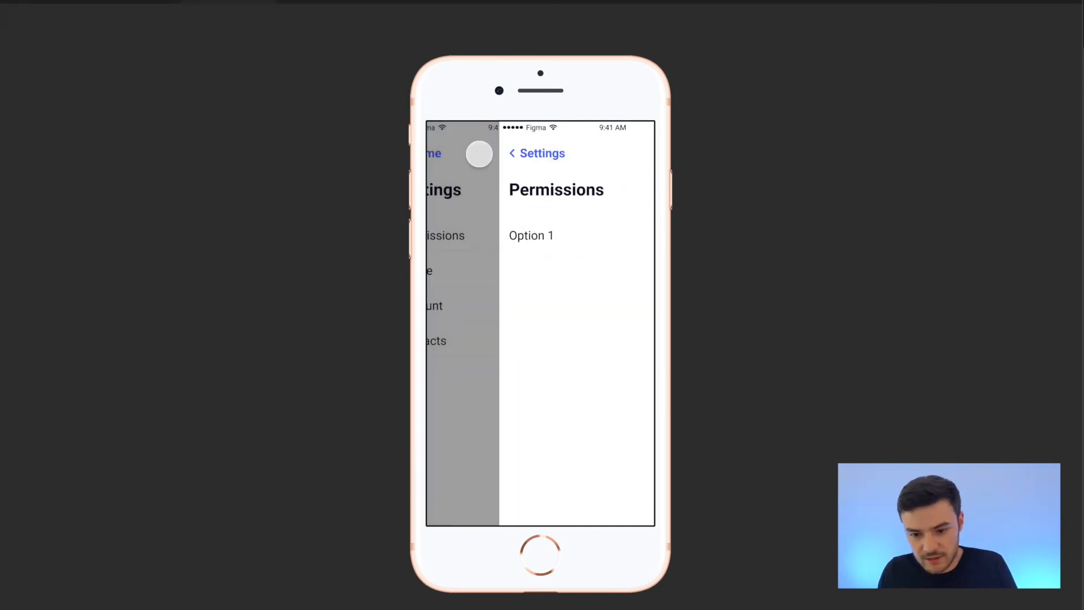
click(484, 237)
click(459, 153)
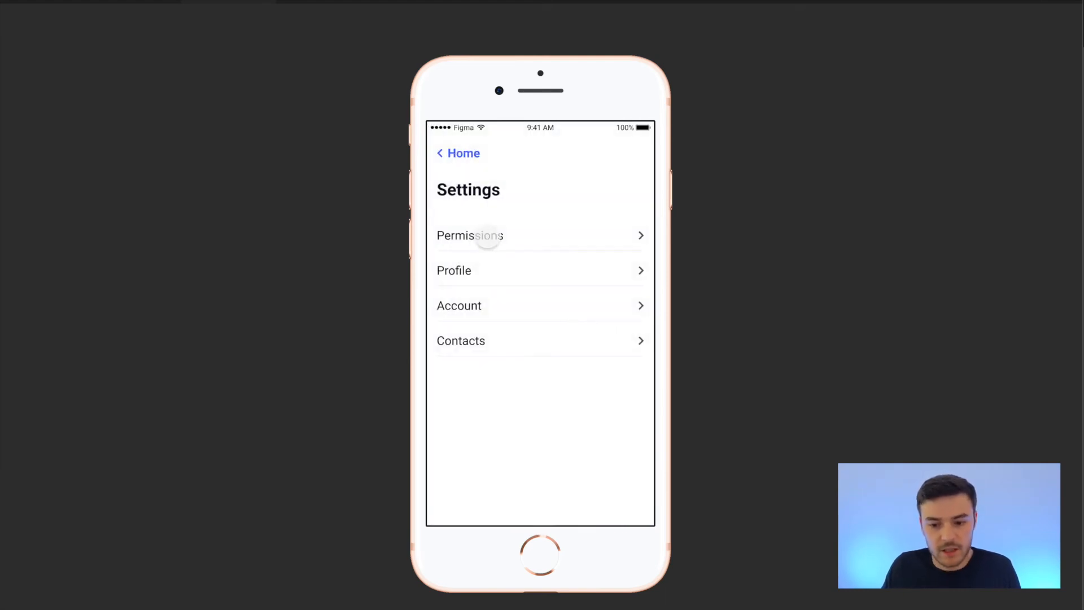
click(483, 235)
click(466, 153)
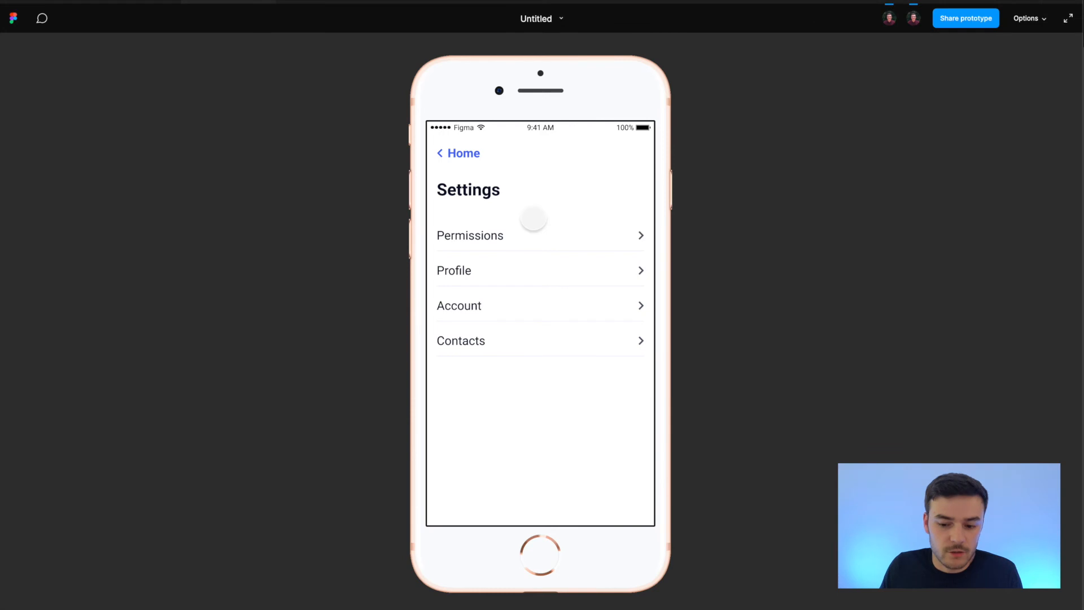
click(484, 240)
Examine the easing options and duration of the back link's animation in the editor, keeping Ease out and 300ms.
click(145, 2)
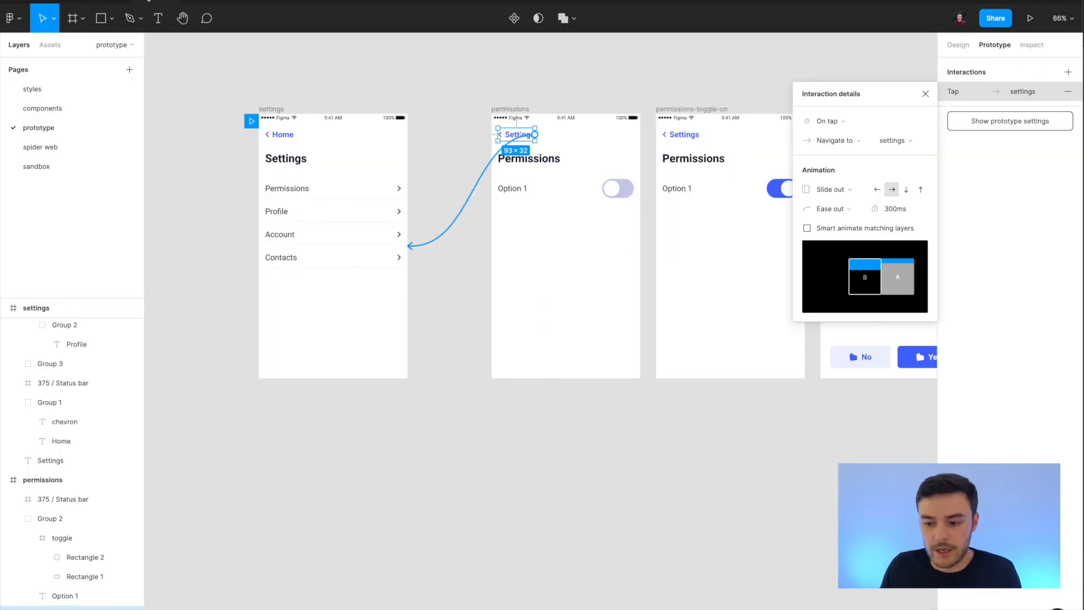
click(846, 209)
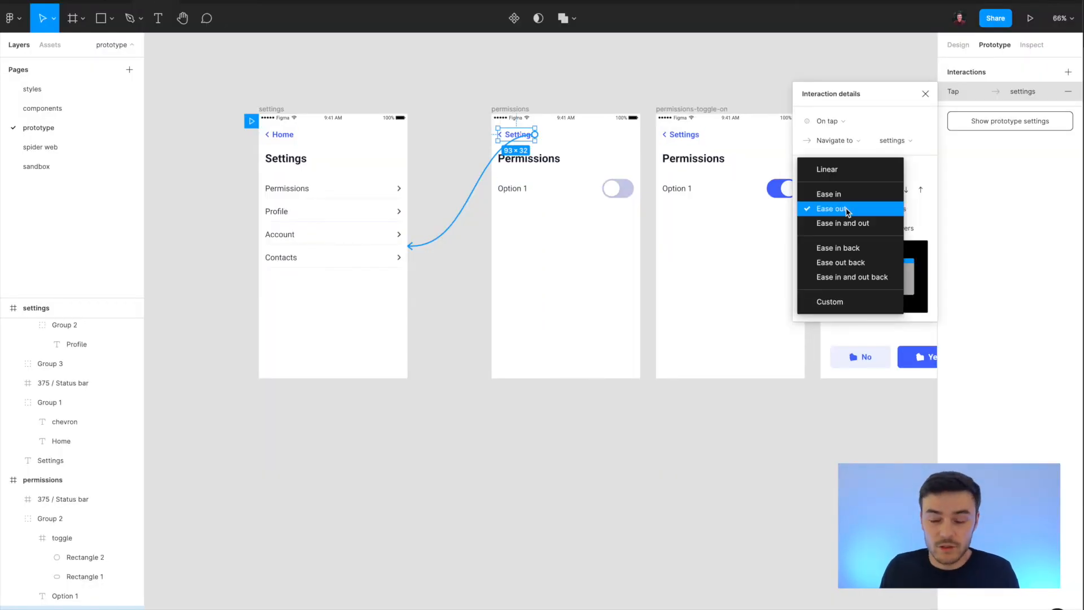
click(847, 210)
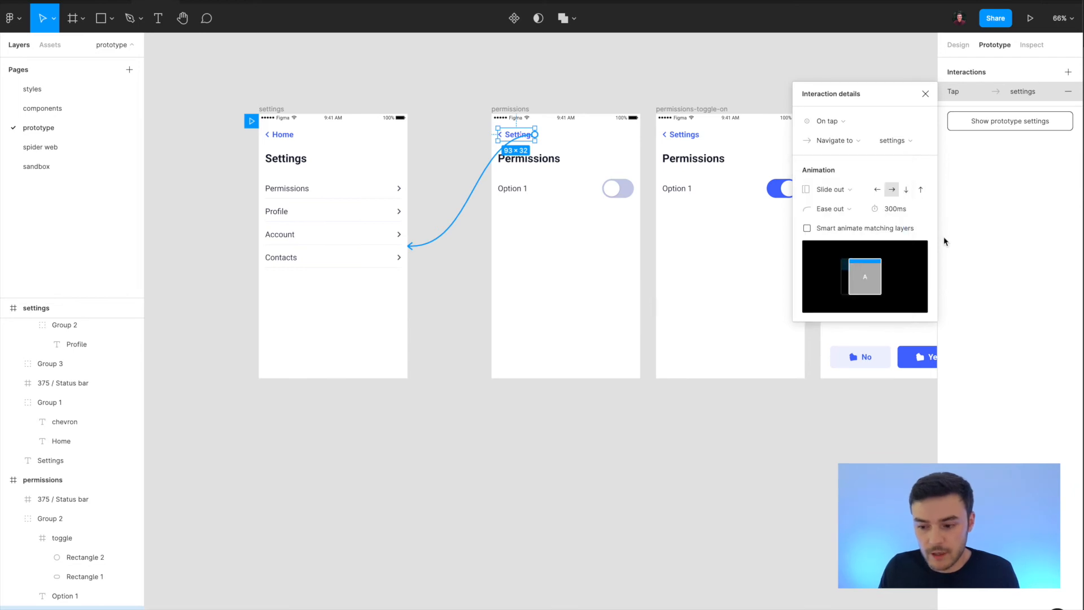
click(894, 210)
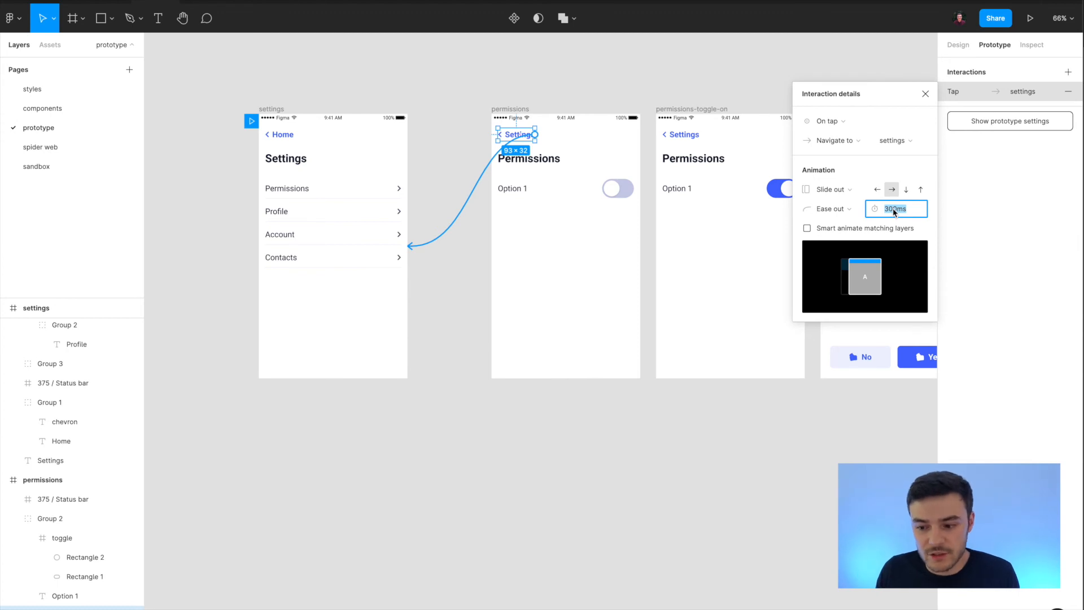
click(841, 209)
click(903, 214)
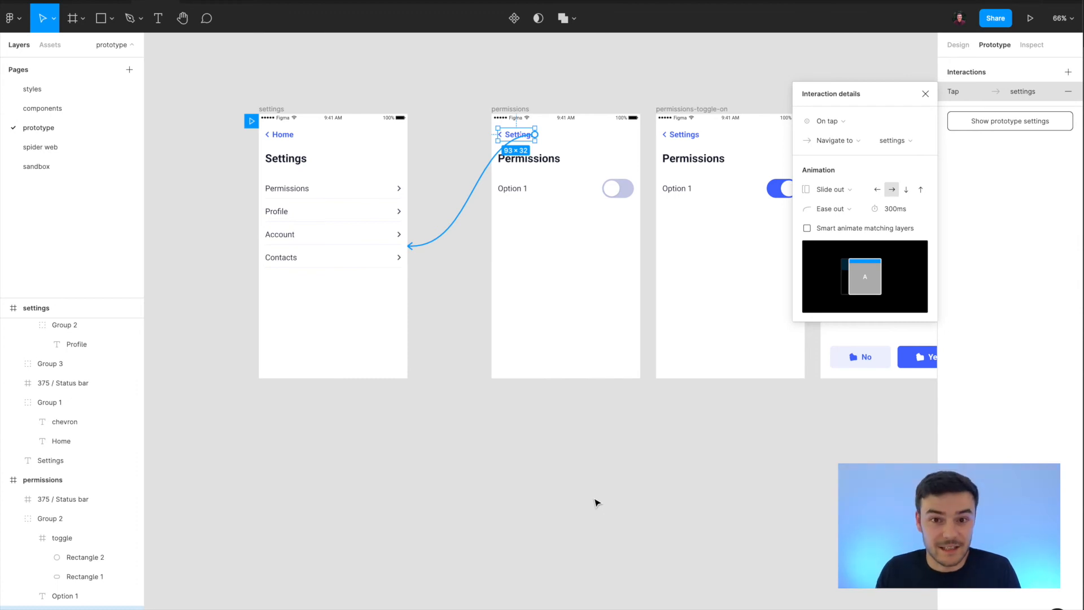
Deselect the back link and return to the prototype preview.
click(220, 95)
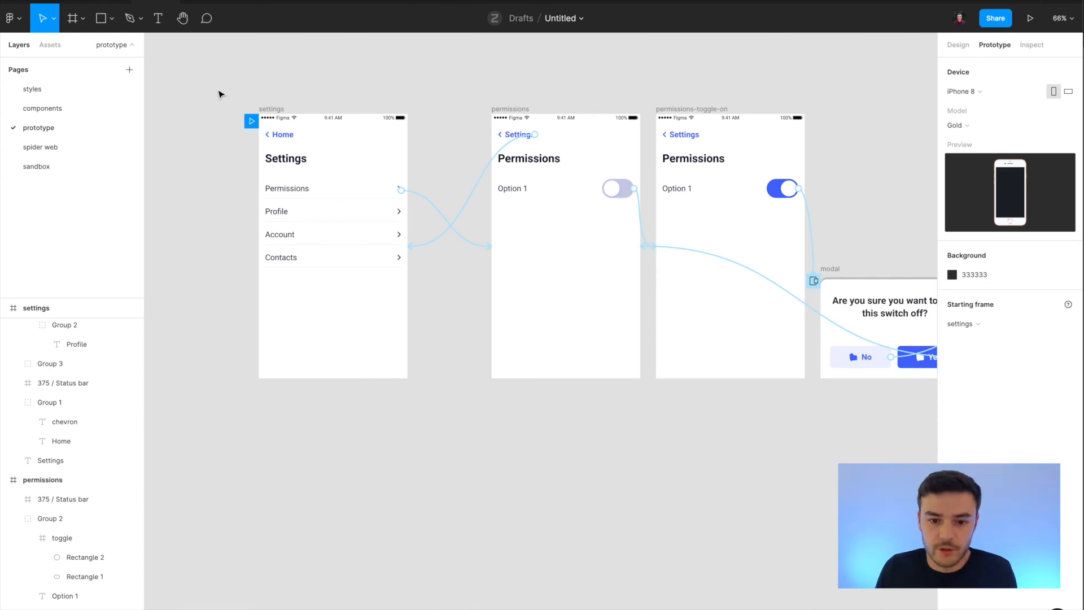
click(214, 1)
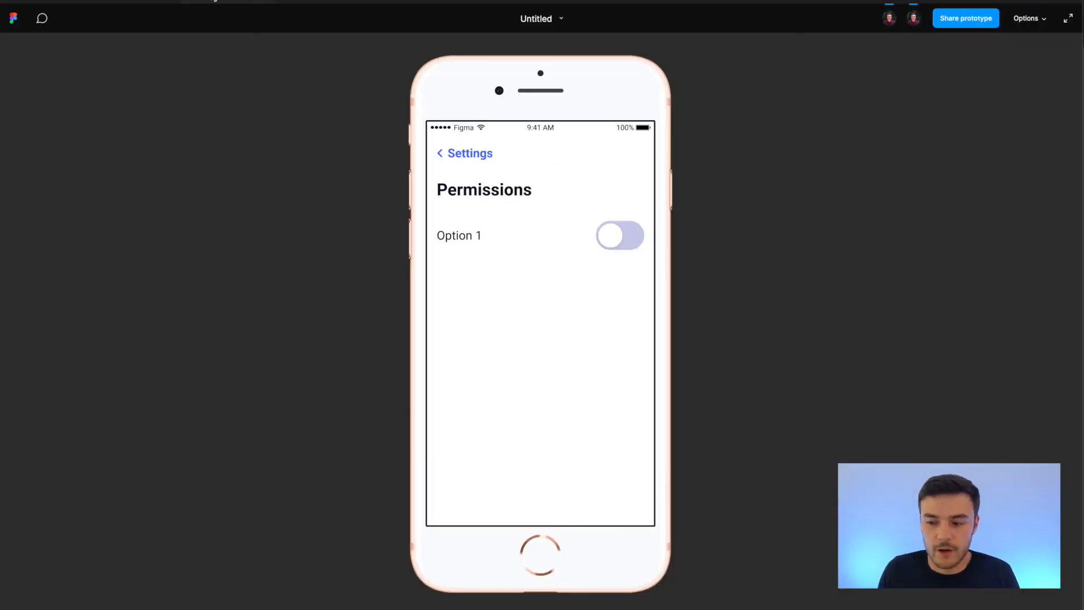
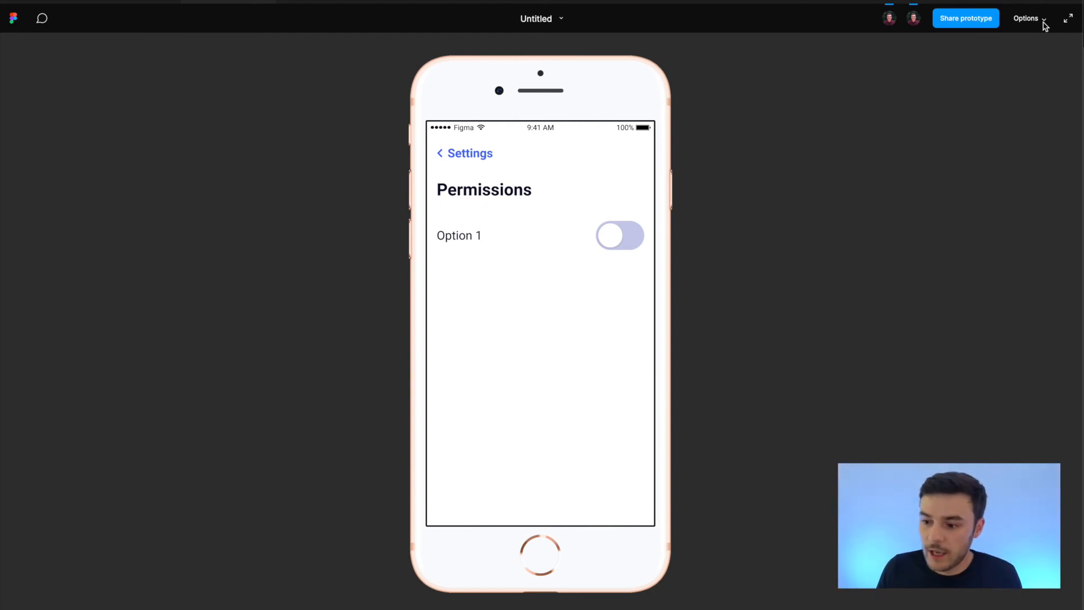
Review the preview's display options and reveal the clickable hotspots on the Permissions screen.
click(1044, 23)
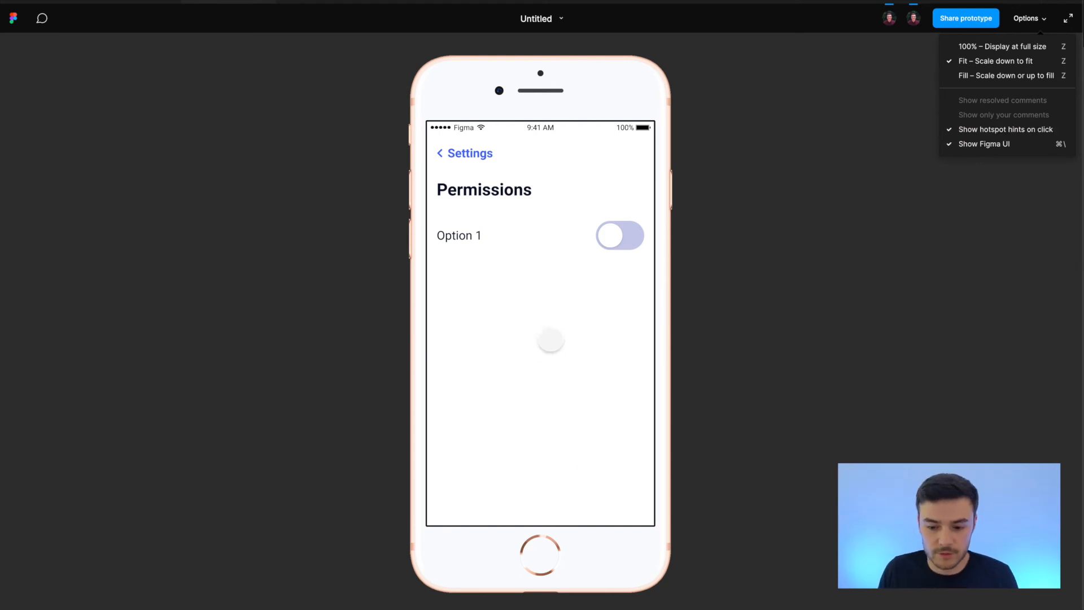
click(553, 339)
click(553, 339)
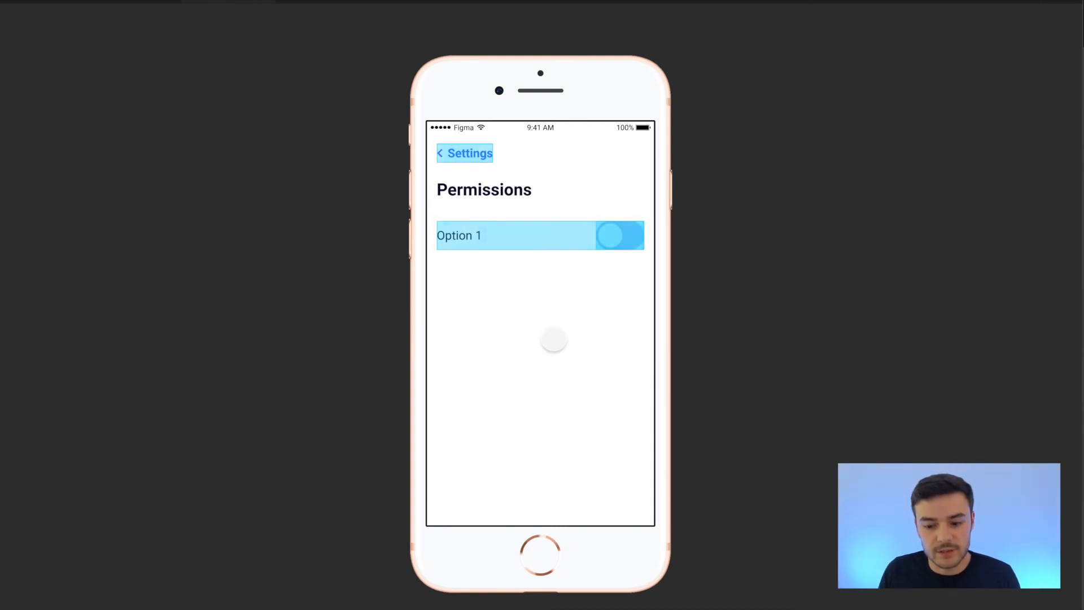
click(552, 339)
click(553, 339)
click(553, 339)
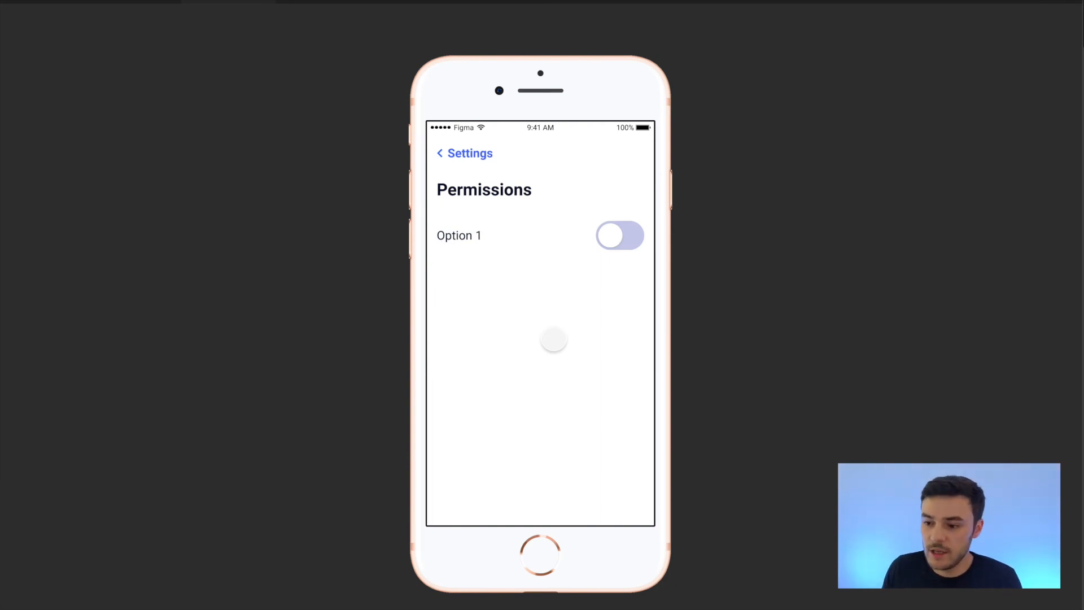
Turn off the hotspot hints on click in the prototype preview.
click(1016, 19)
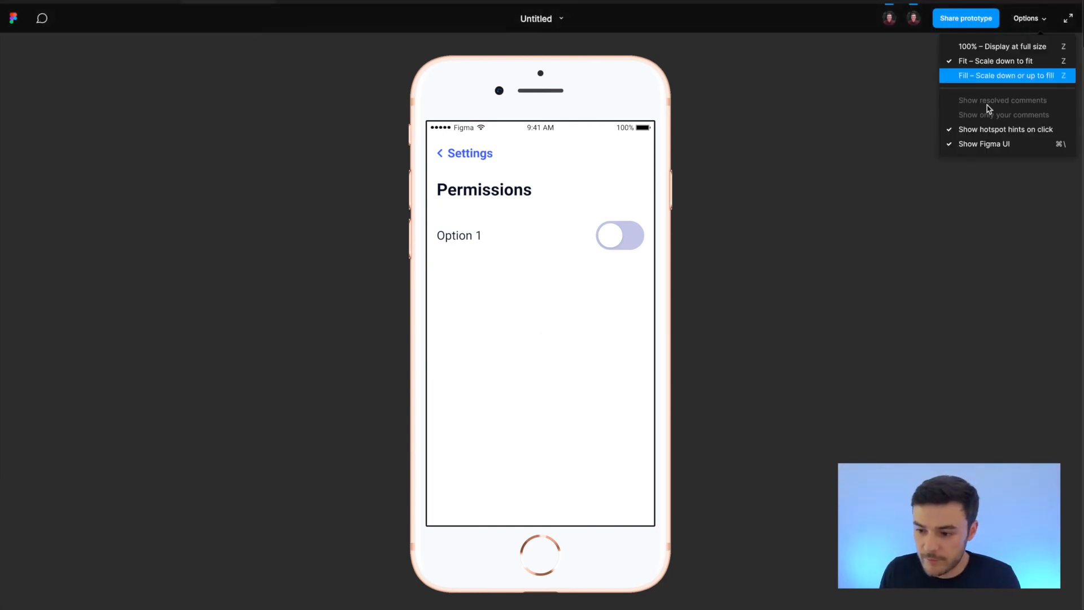
click(988, 143)
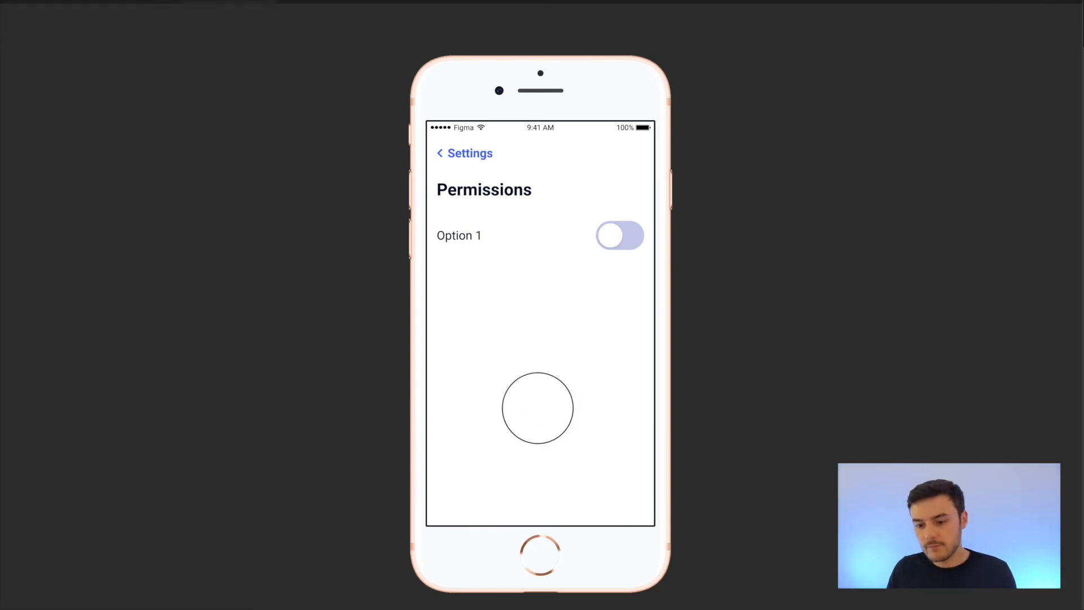
mouse_move(1034, 82)
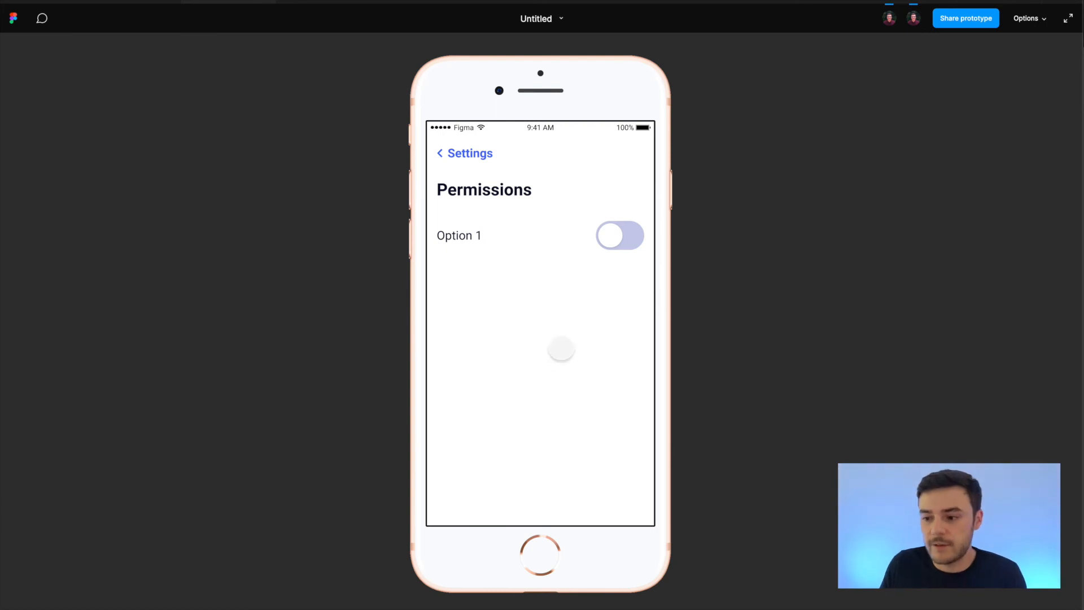
Hide the Figma UI around the prototype preview and bring it back.
click(1029, 19)
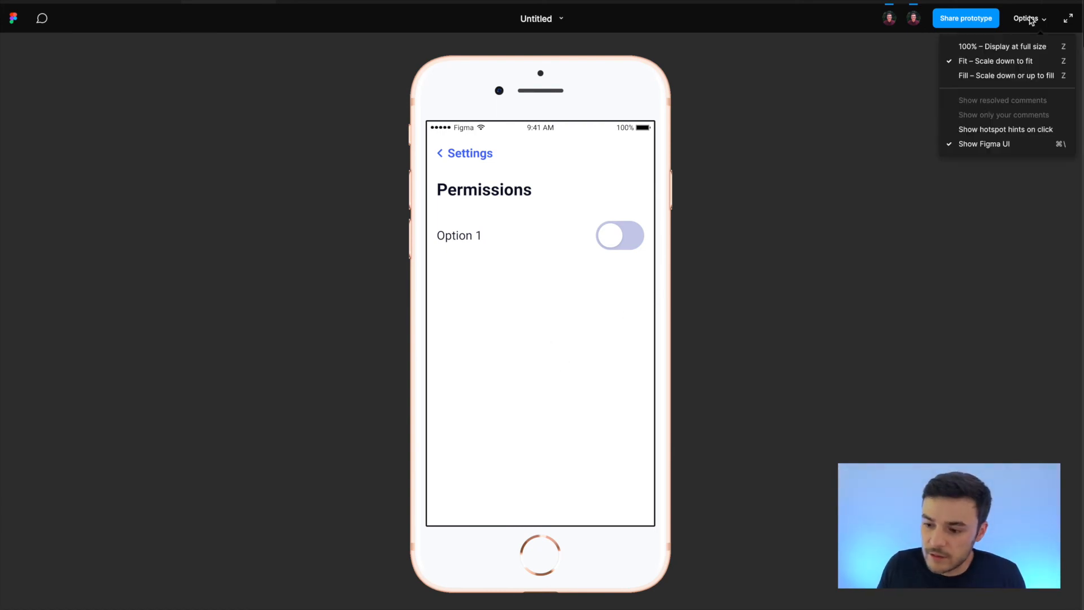
click(983, 145)
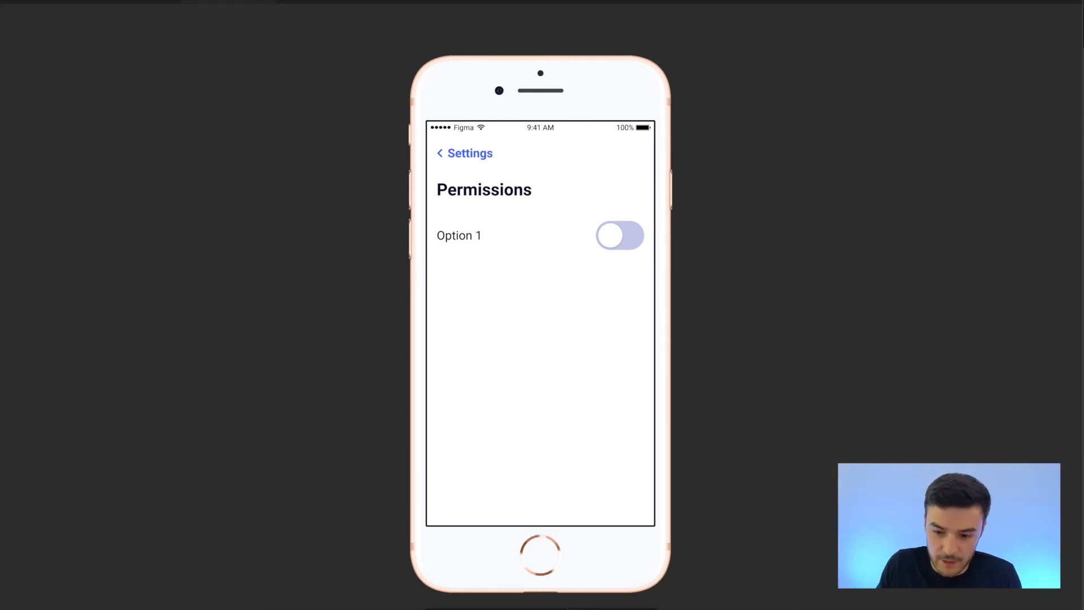
key(super+backslash)
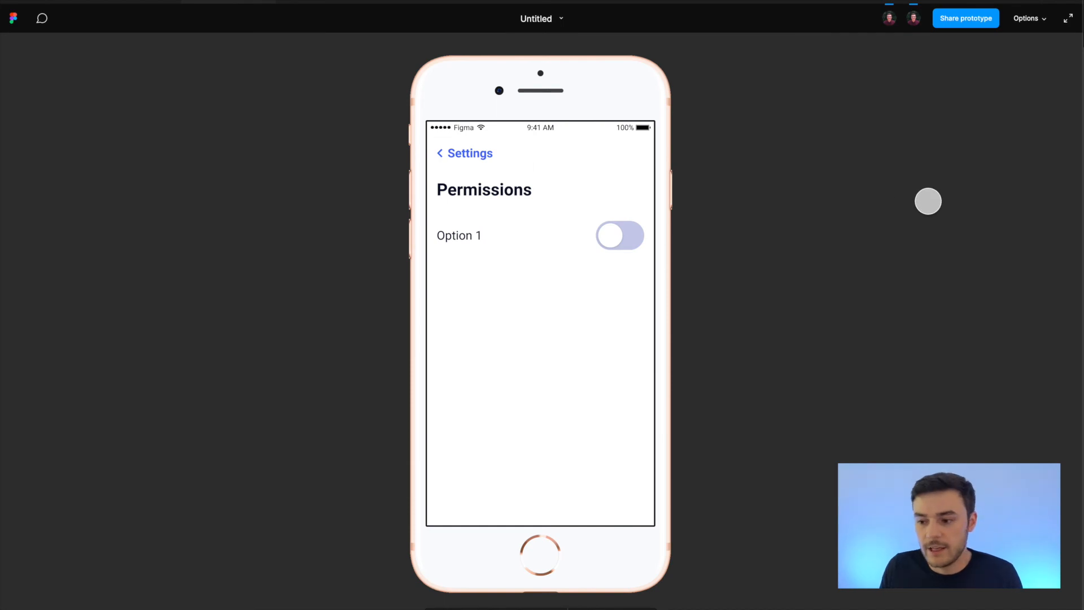
Re-enable hotspot hints on click in the preview and return to the design file.
click(1028, 18)
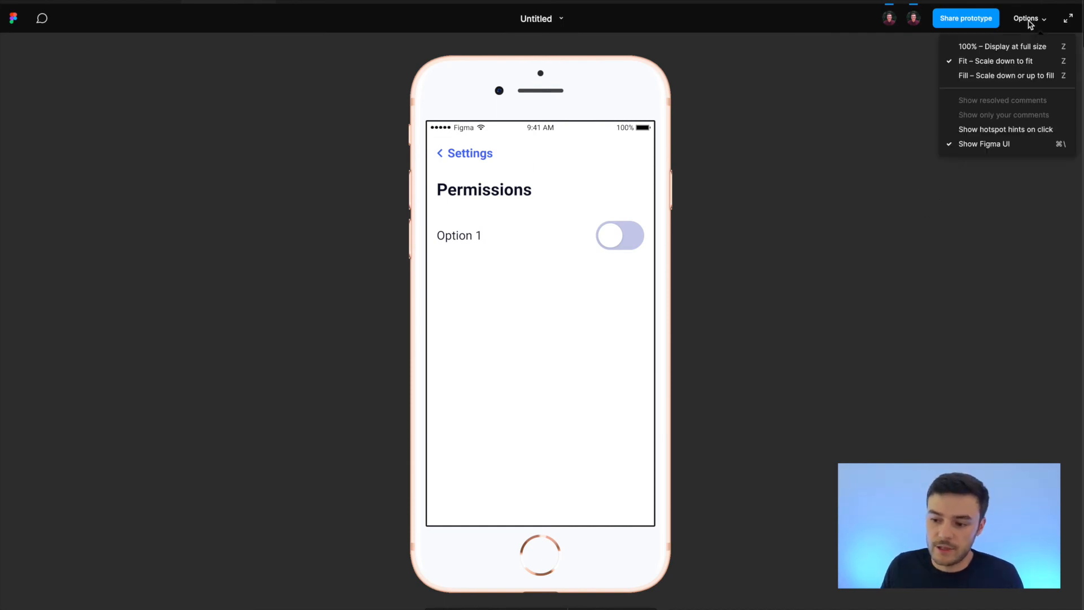
click(1012, 131)
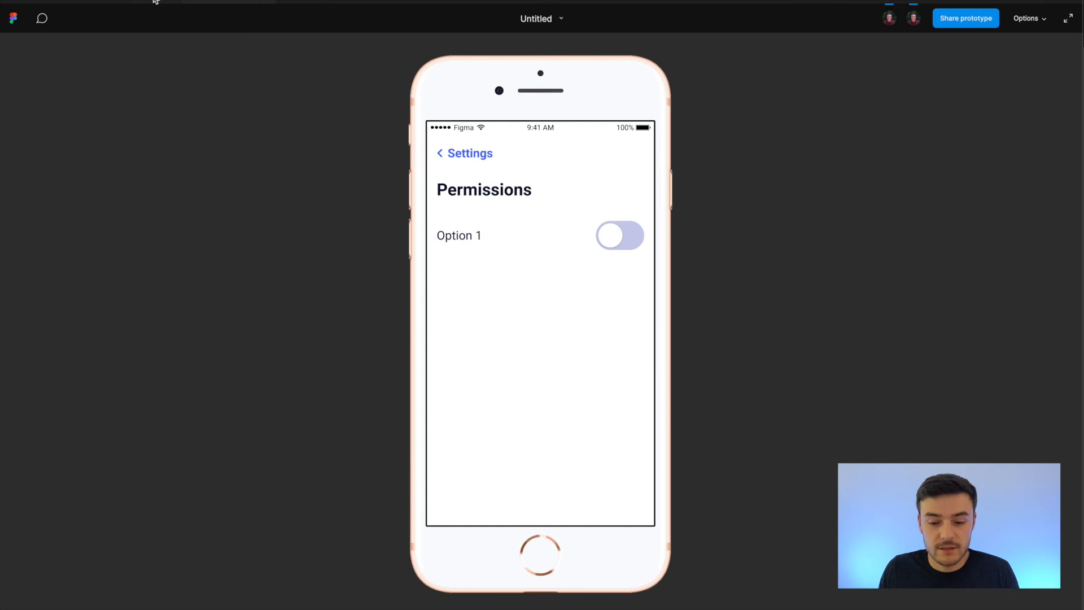
click(153, 0)
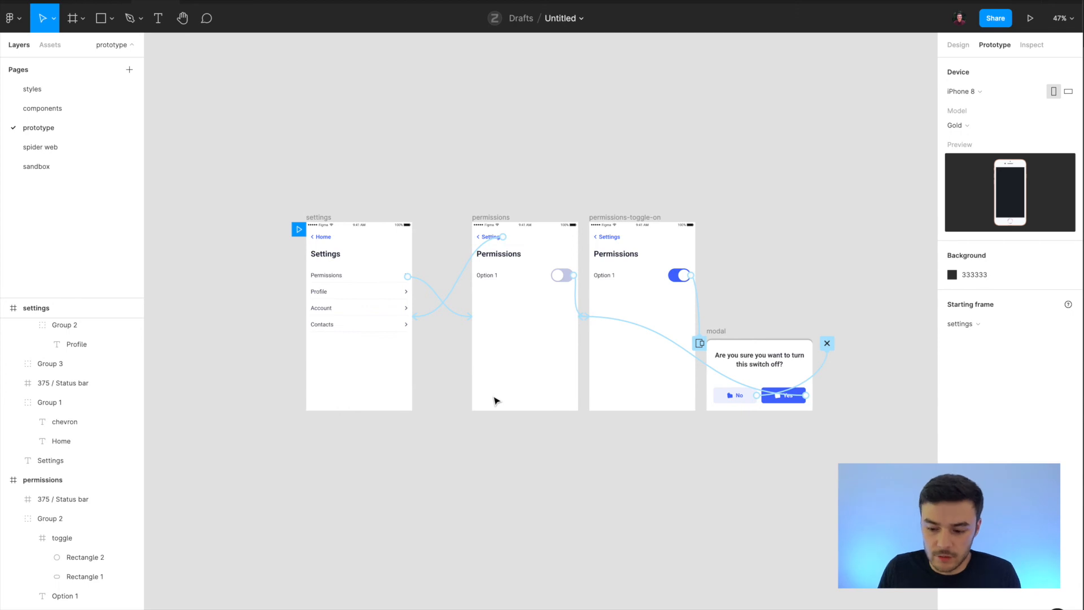
Inspect the dimensions, animation settings and CSS code of the switched-off toggle in the permissions frame.
click(718, 332)
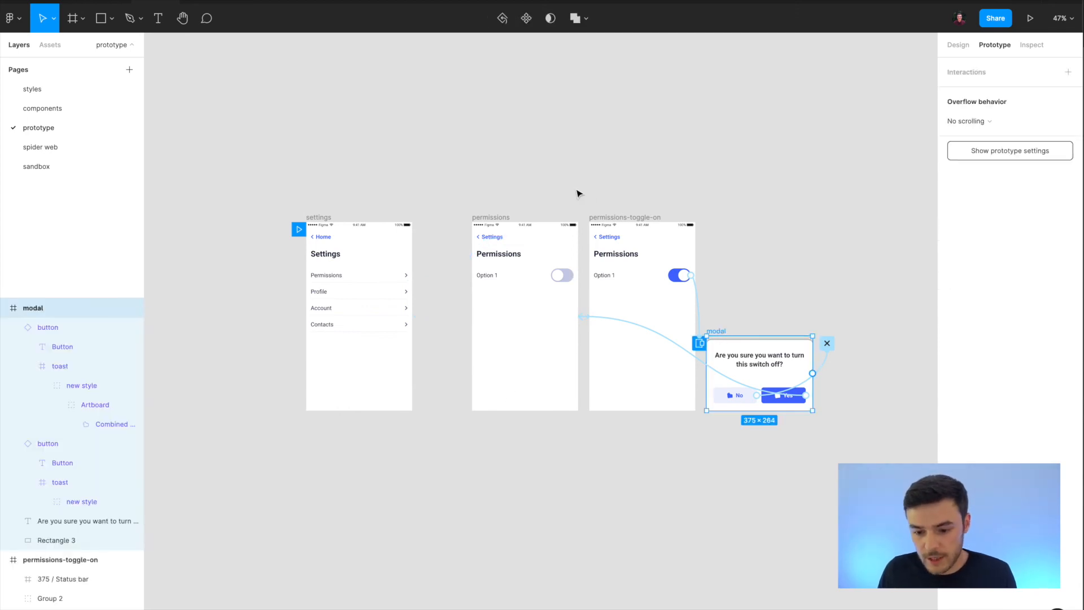
click(554, 276)
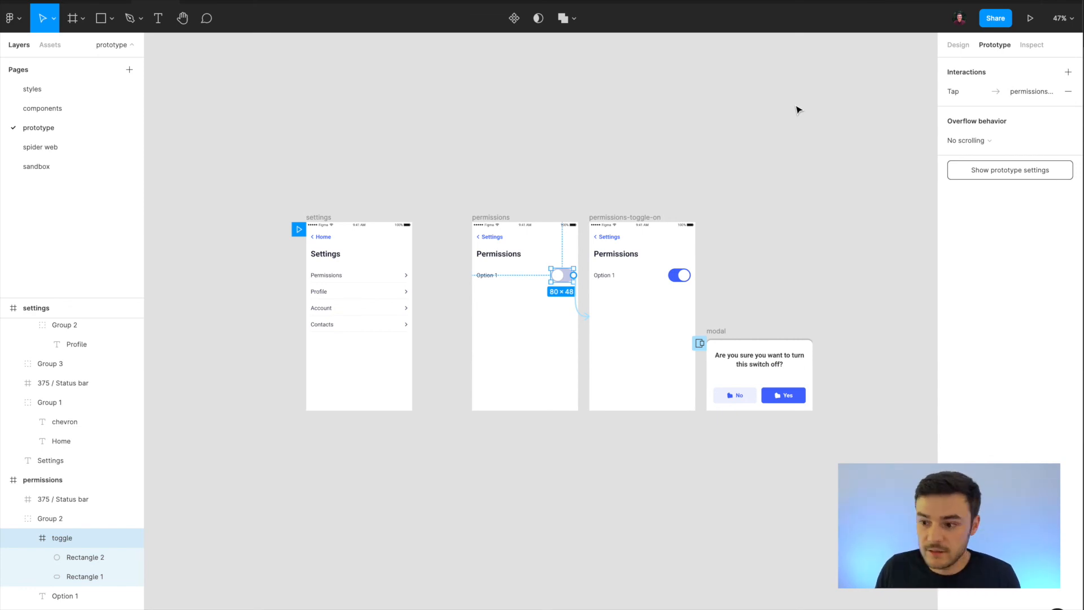
click(1029, 49)
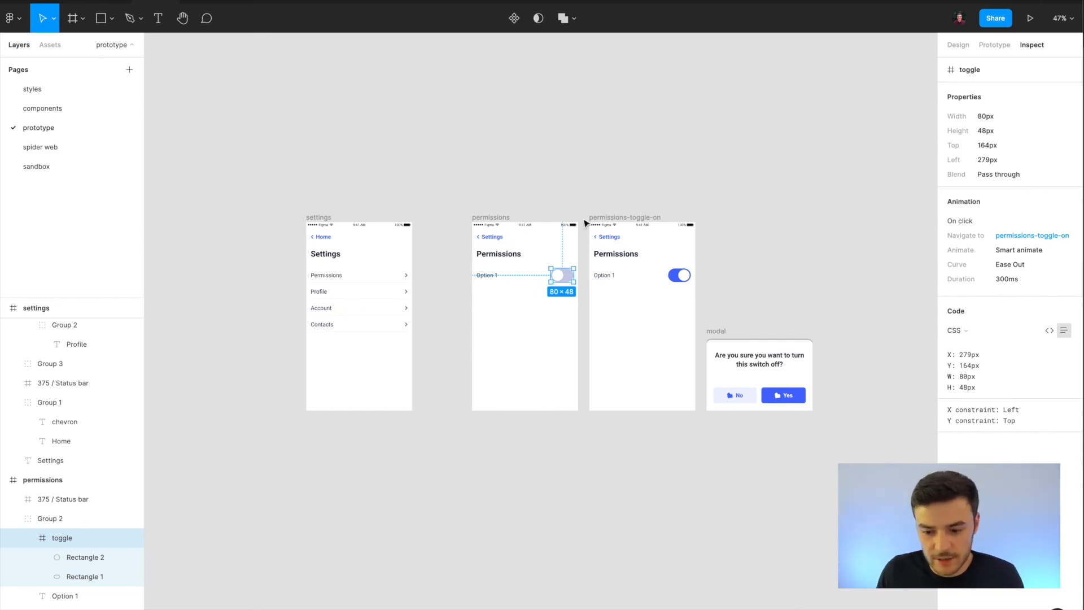
Inspect the permissions-toggle-on frame up close, including the spacing and typography of its Permissions heading.
click(603, 218)
key(shift+2)
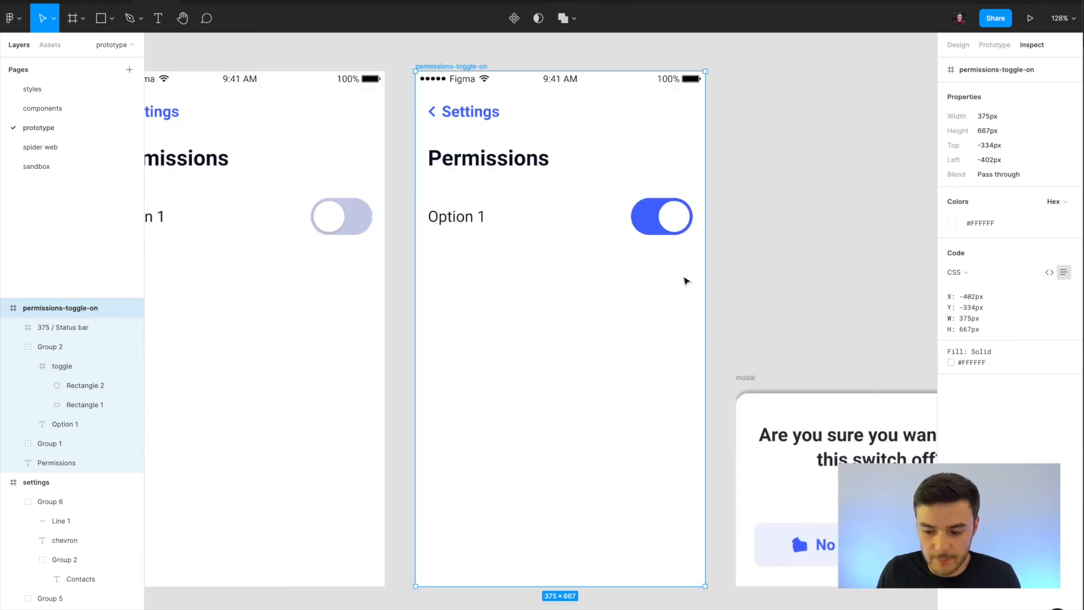
scroll(714, 214, up, 1)
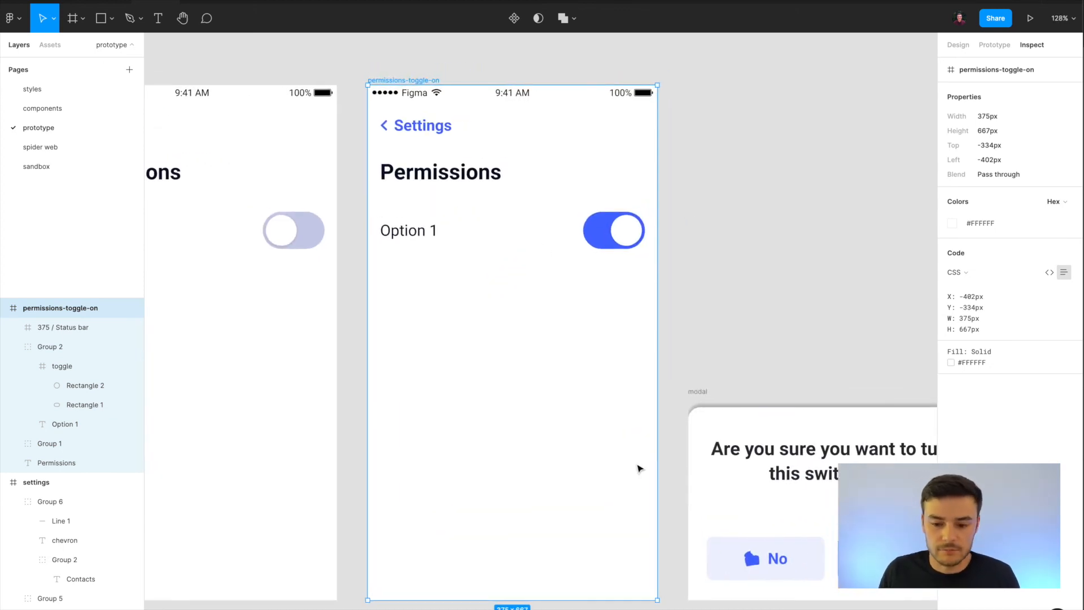
mouse_move(470, 178)
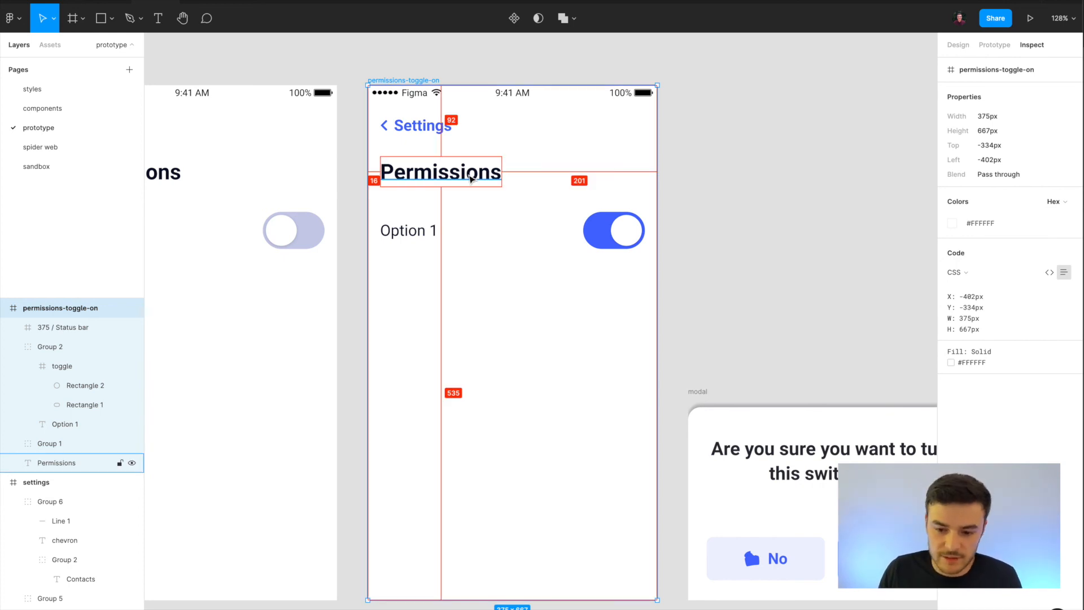
click(471, 178)
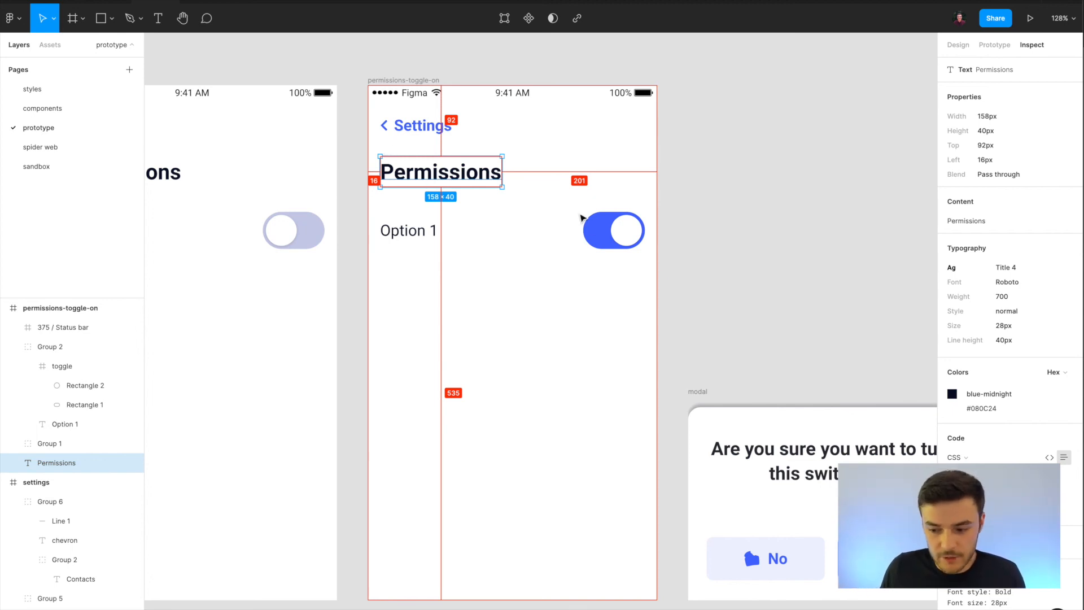
Inspect the Option 1 row in permissions-toggle-on, its toggle's overlay animation and the toggle's background rectangle, and clear the selection.
click(585, 221)
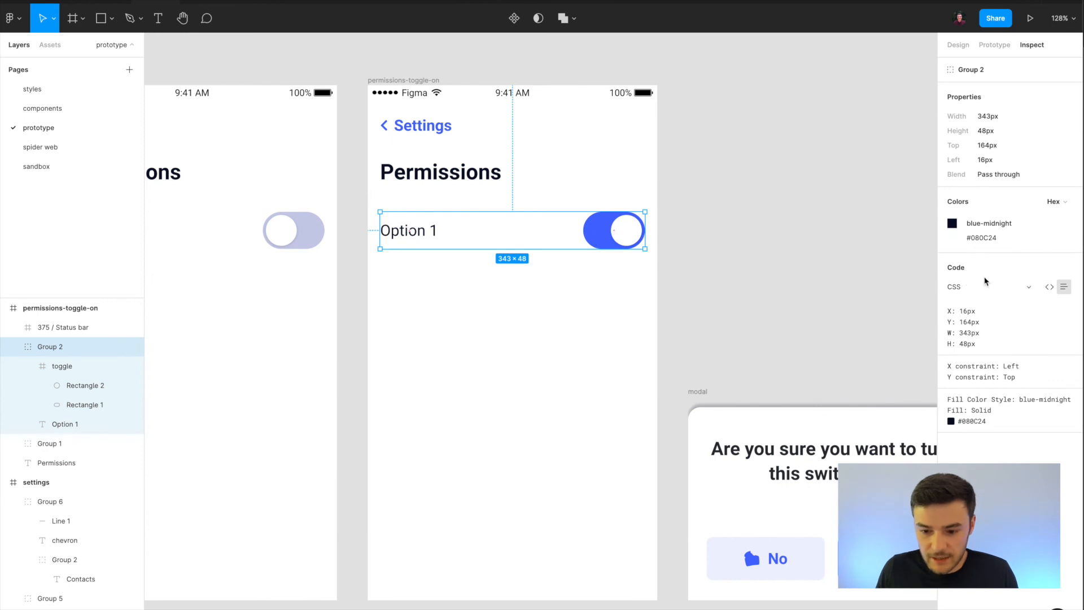
double_click(624, 237)
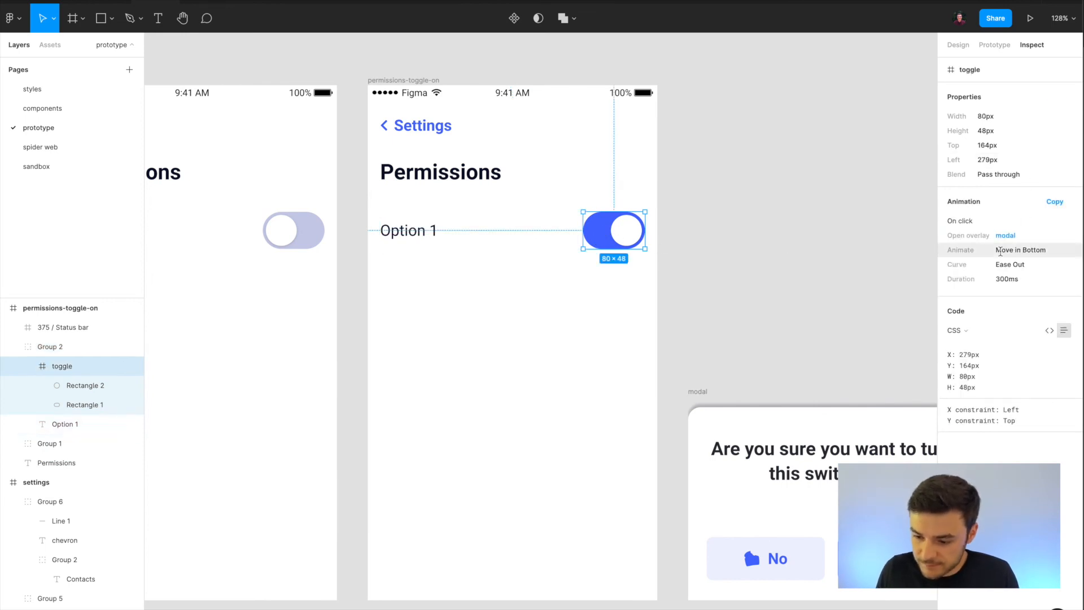
click(592, 238)
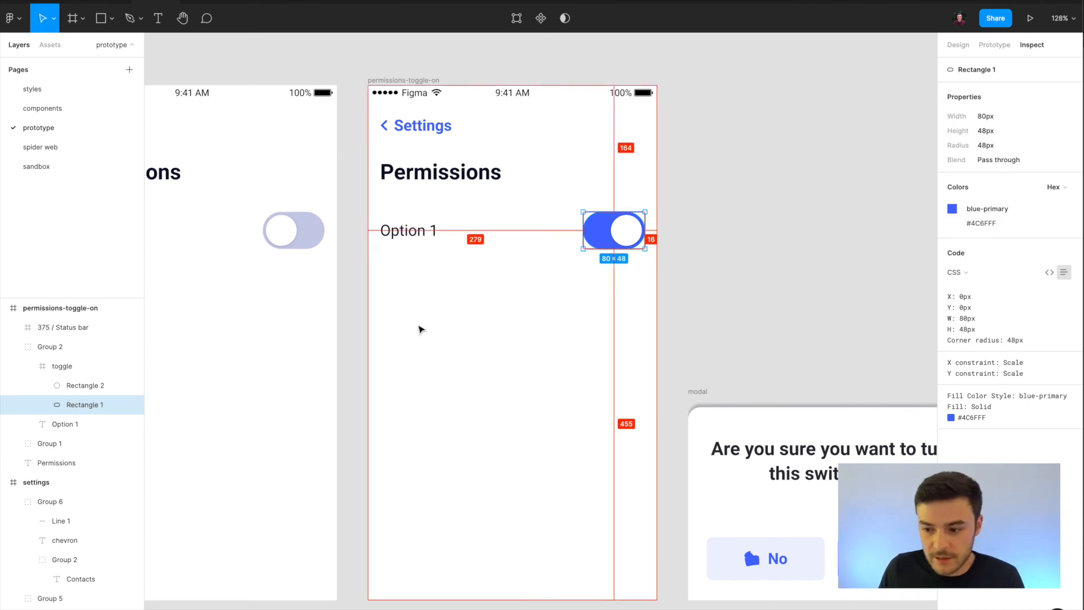
click(435, 179)
click(813, 271)
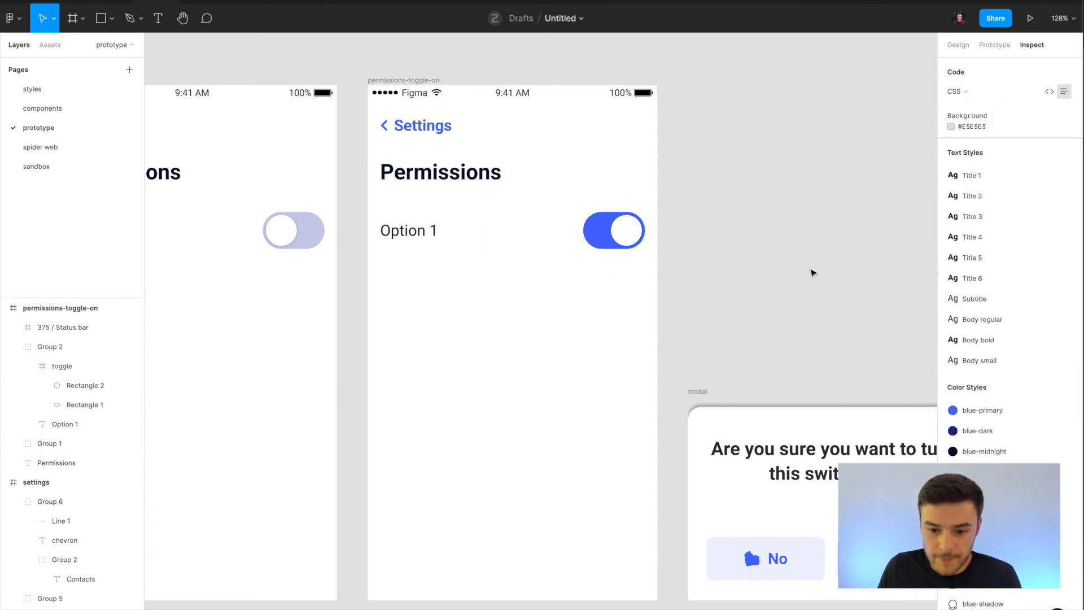
click(389, 79)
click(824, 119)
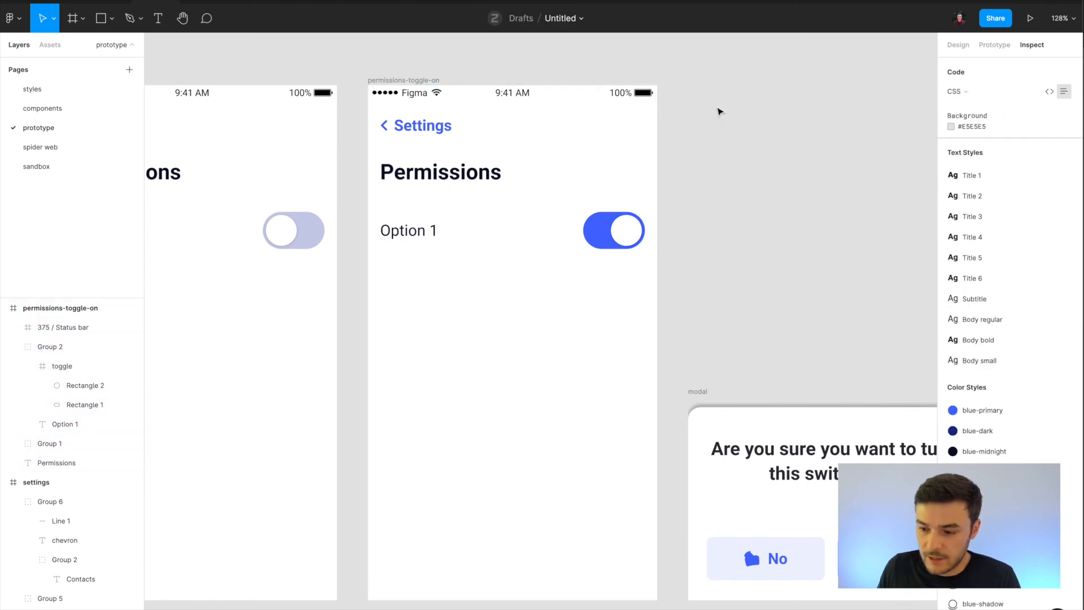
Compare the inspected code in iOS and Android formats and set the format back to CSS.
click(967, 94)
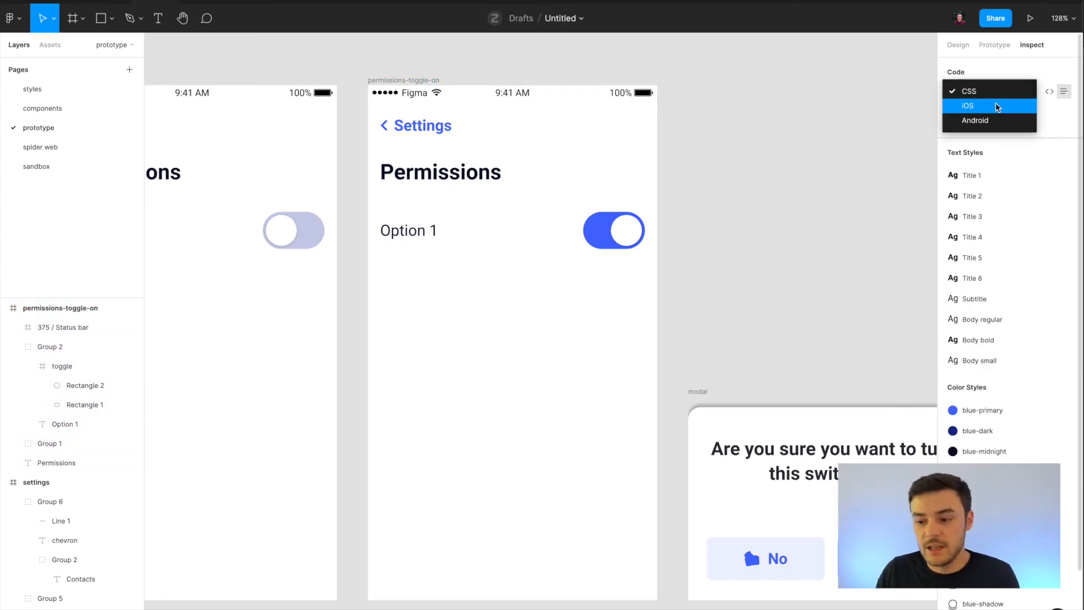
click(997, 107)
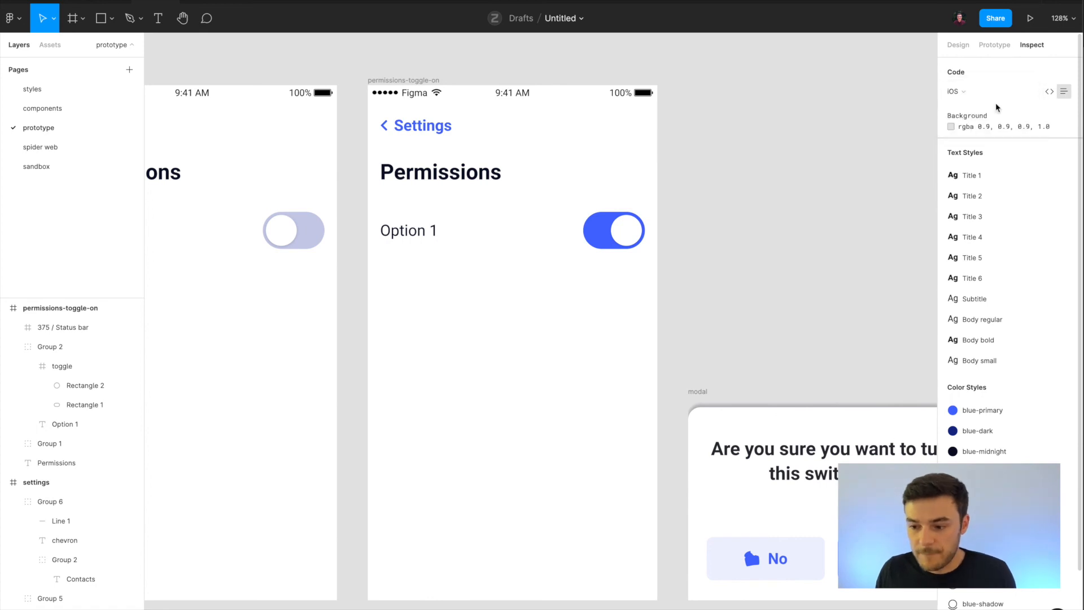
click(959, 92)
click(982, 107)
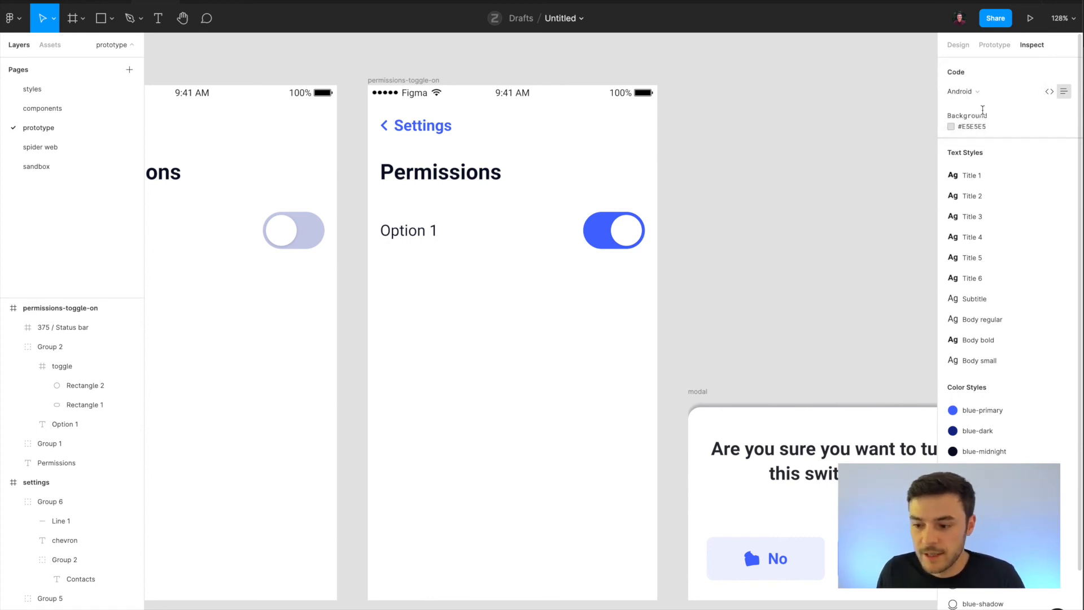
click(975, 90)
click(978, 66)
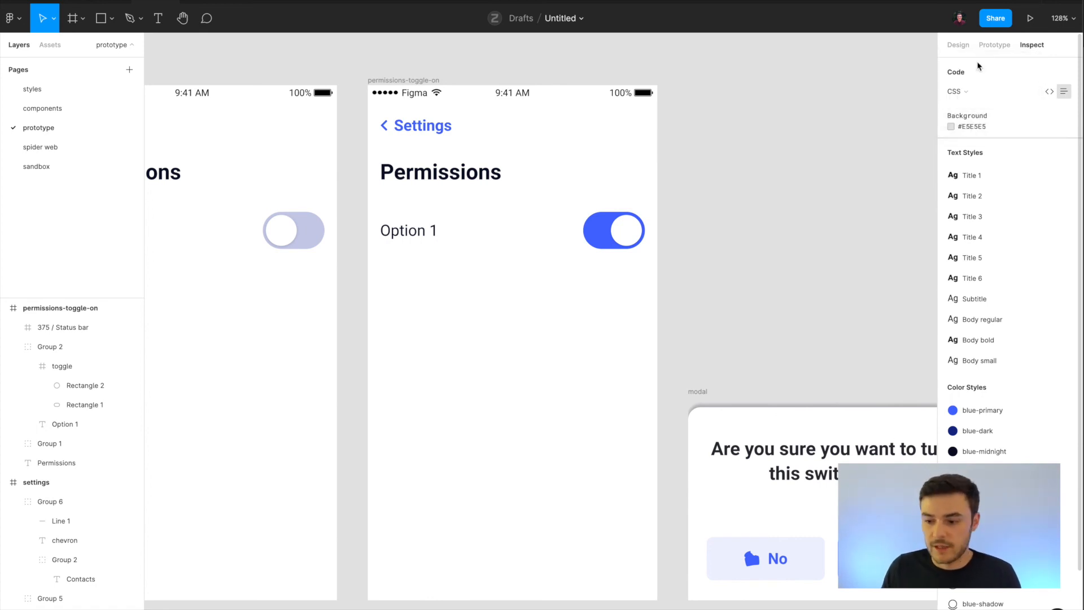
Inspect the size, position and fill of the permissions frame and deselect it.
scroll(394, 116, down, 3)
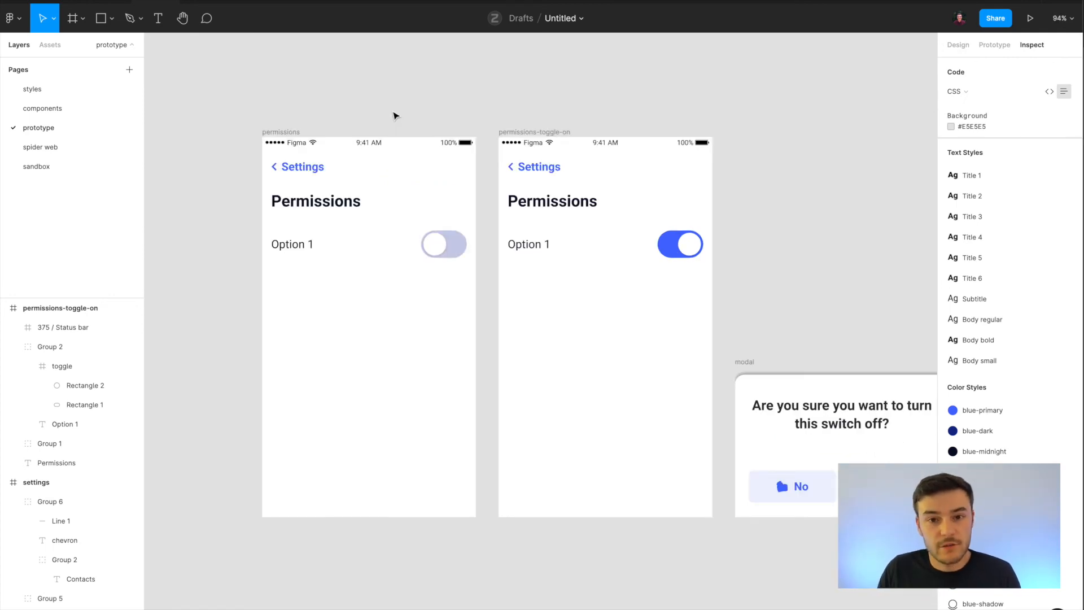
click(262, 135)
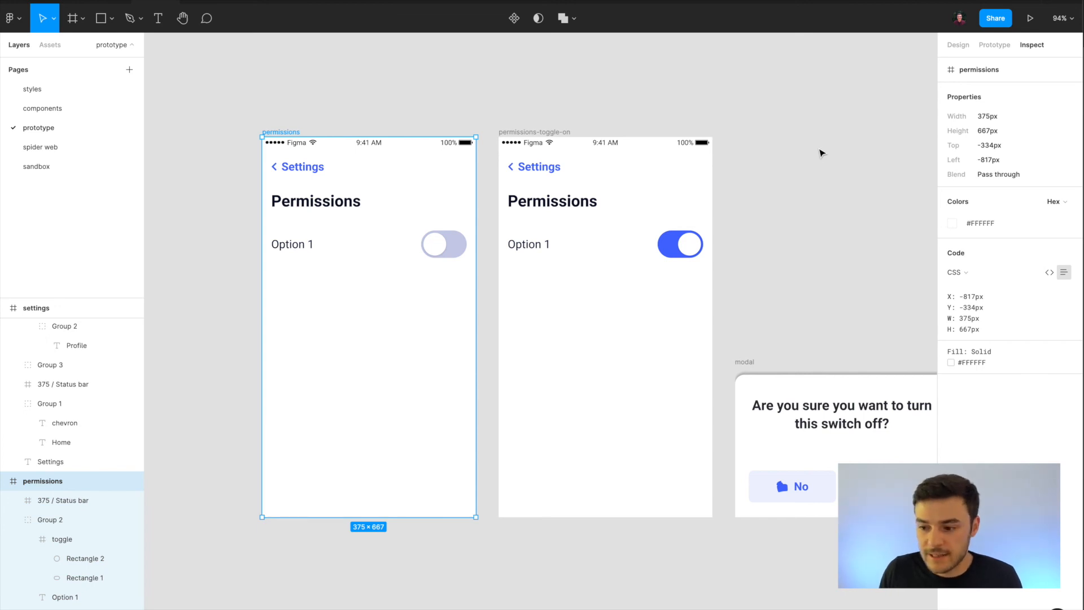
mouse_move(1032, 119)
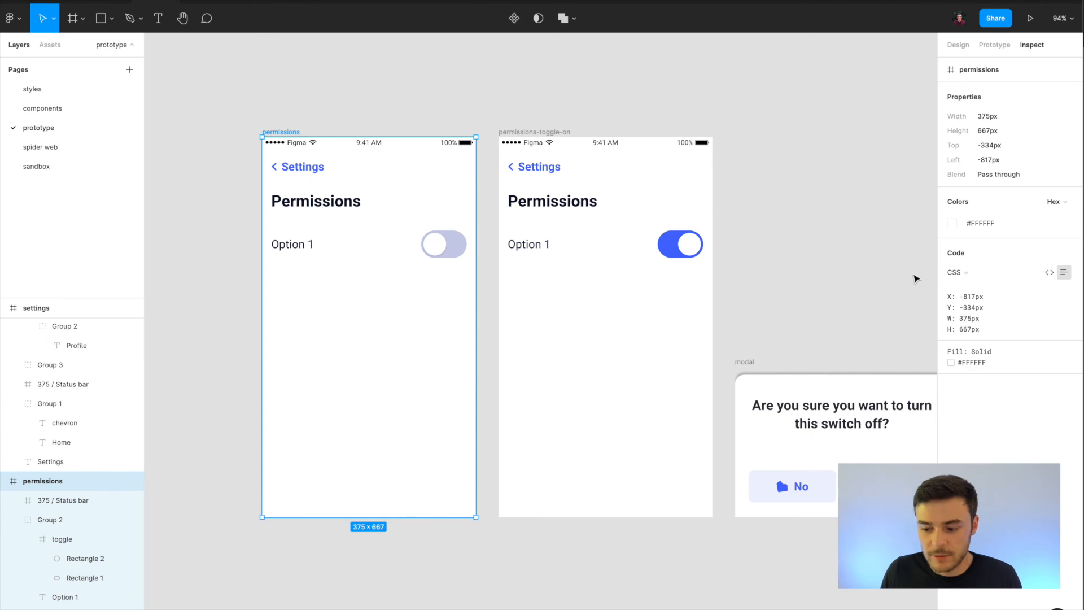
mouse_move(1036, 148)
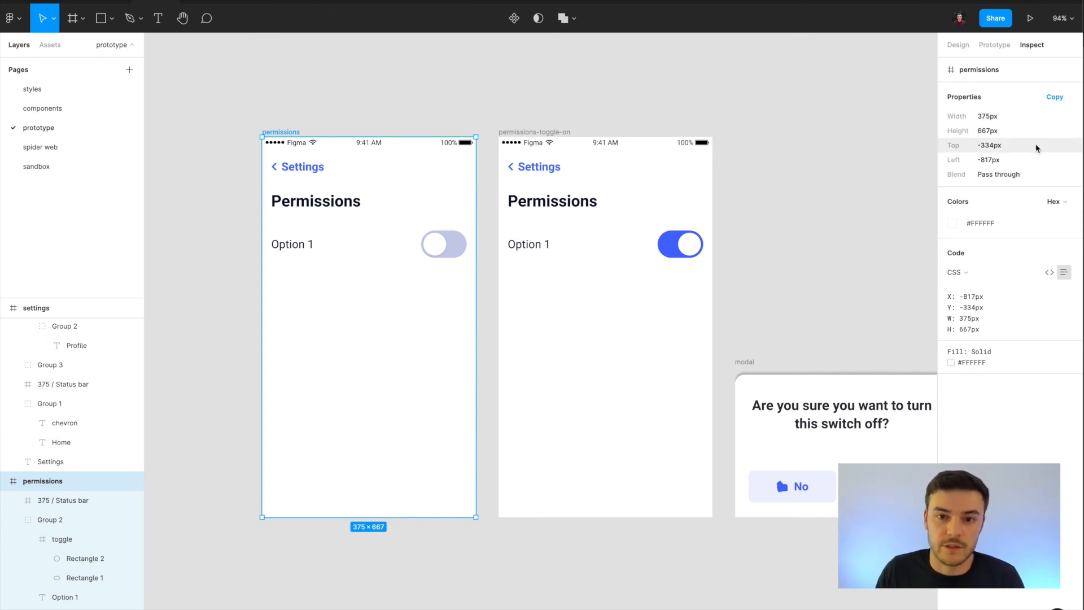
click(546, 582)
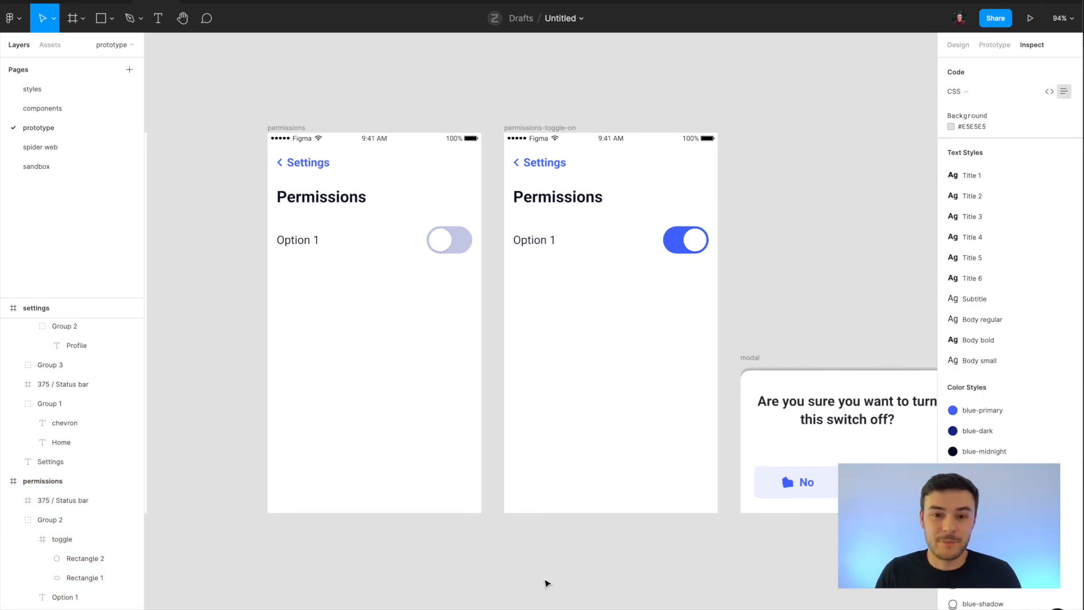